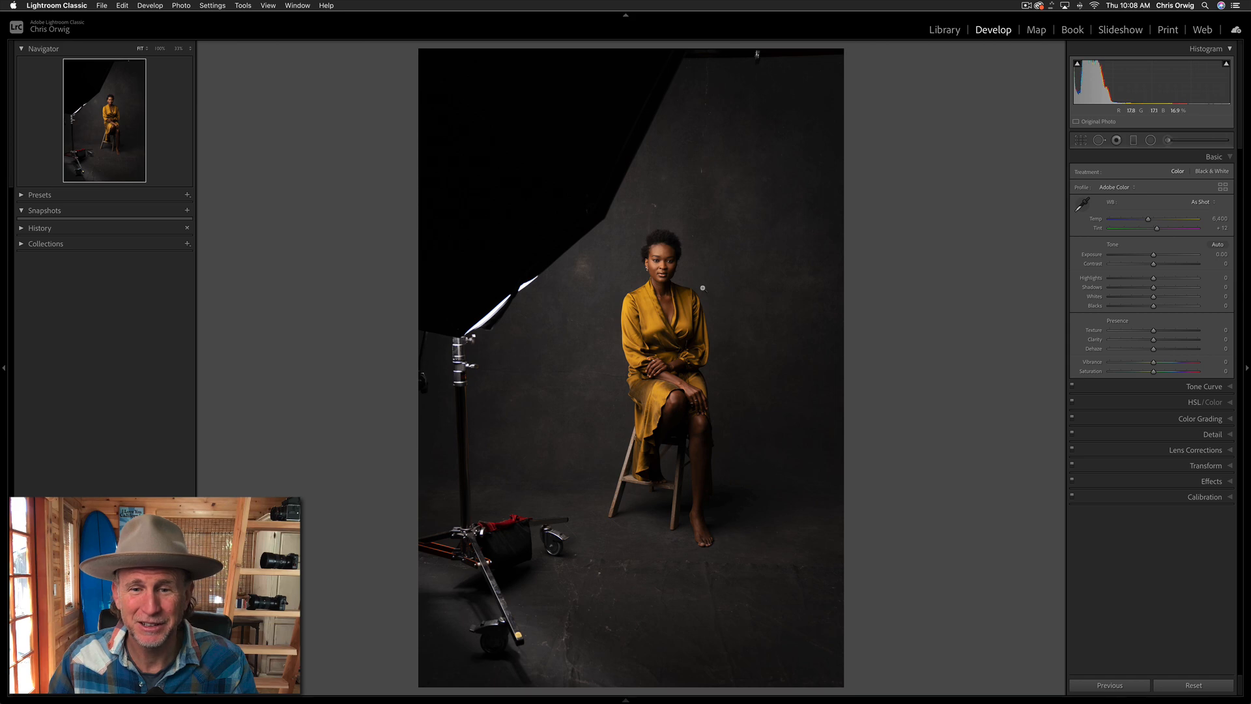
Set the portrait's Exposure to +1.95, Contrast +18, Highlights -69, Shadows +19, Blacks -9 and Clarity +100.
{"action": "left_click", "coordinate": [730, 418]}
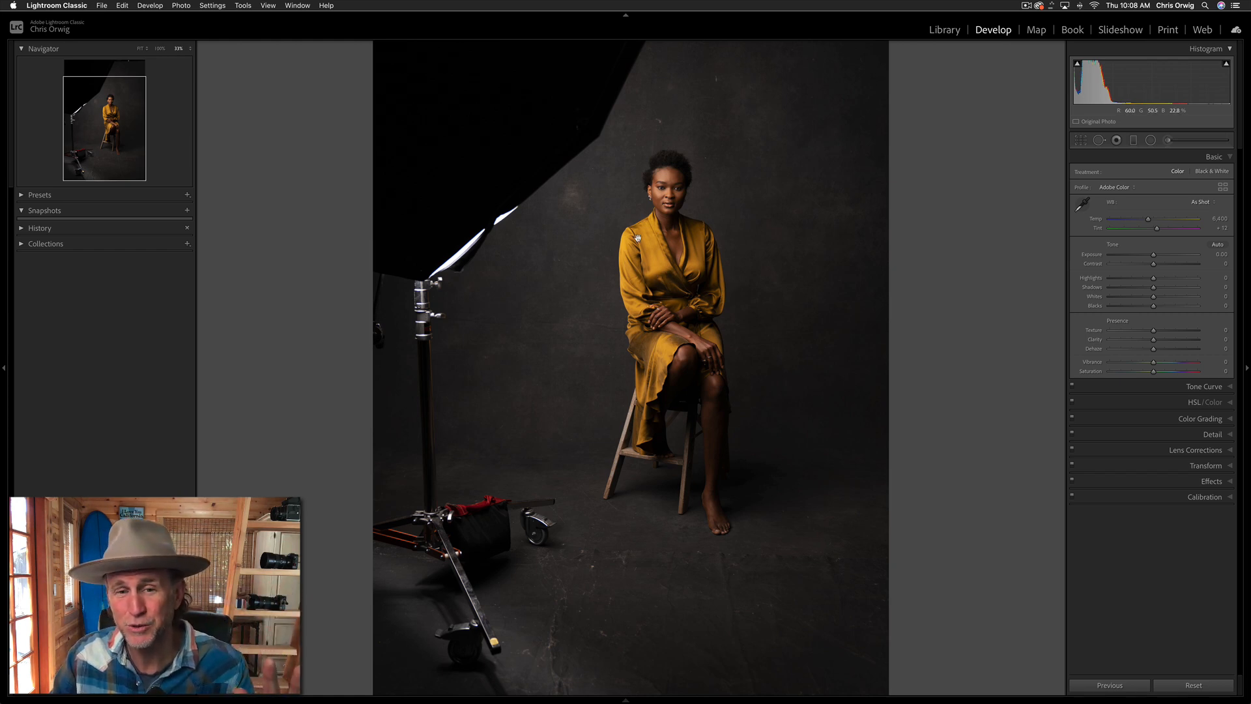
{"action": "key", "text": "super+equal"}
{"action": "left_click_drag", "start_coordinate": [694, 185], "coordinate": [546, 322]}
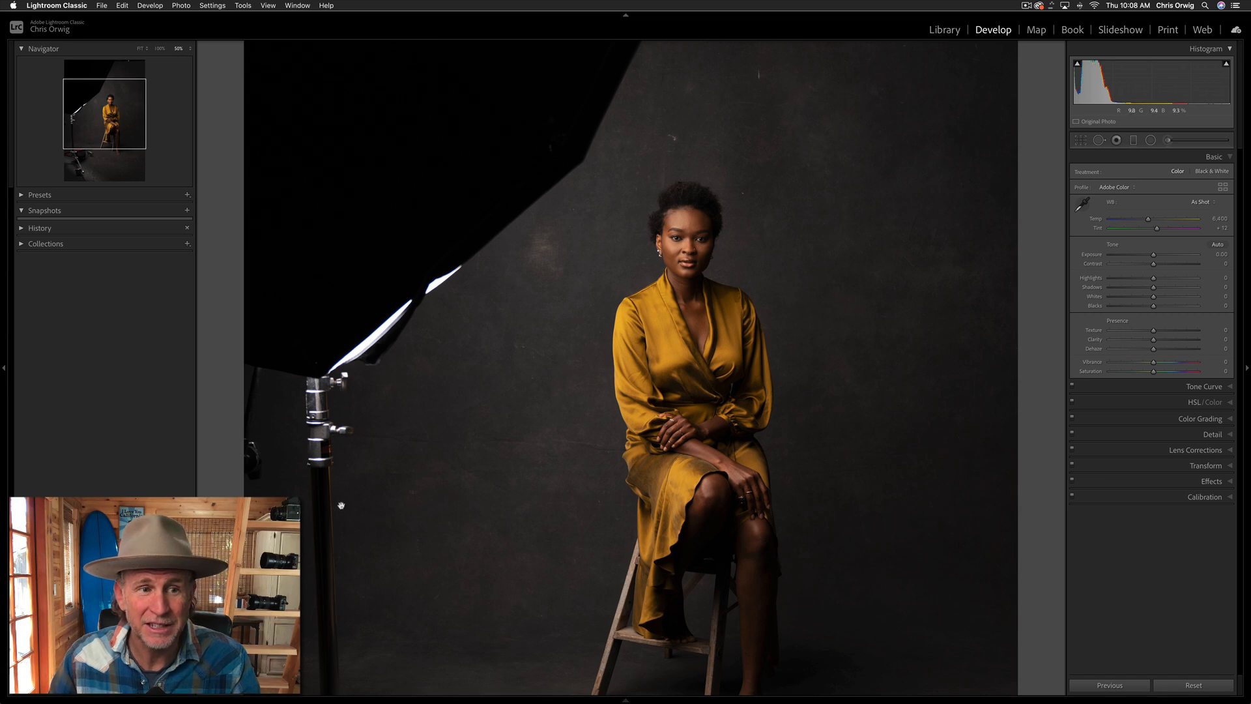
{"action": "key", "text": "super+minus"}
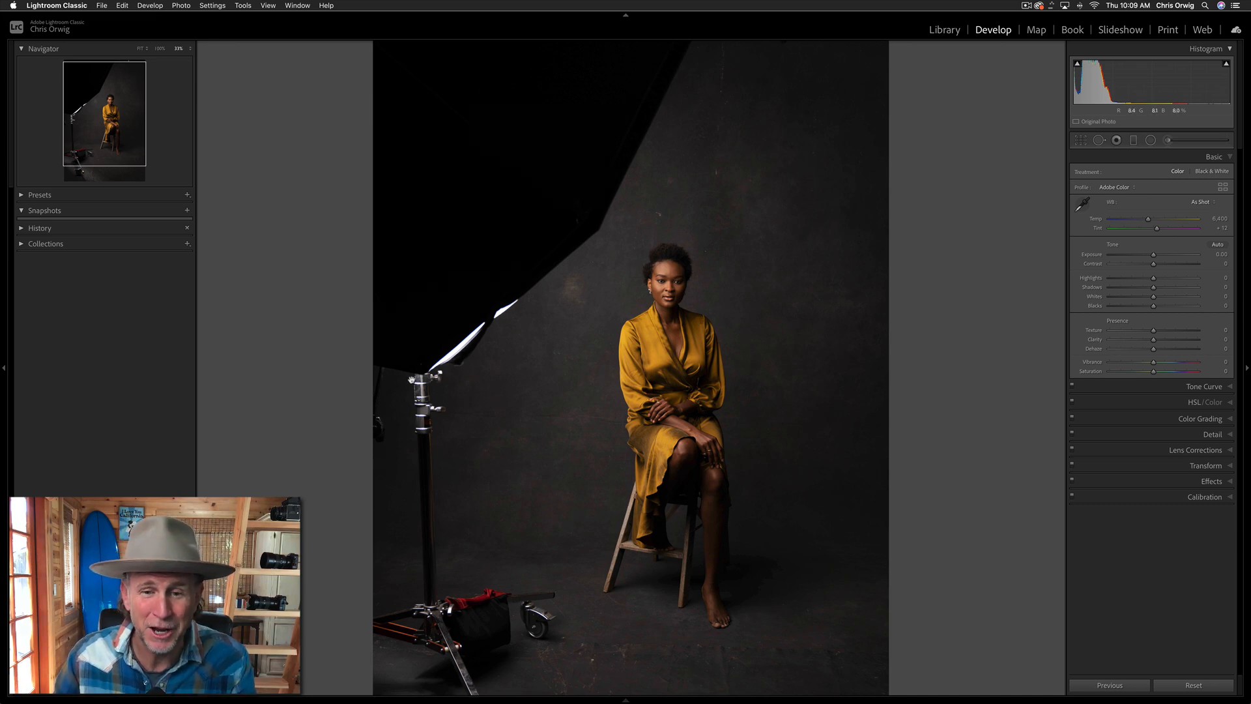
{"action": "key", "text": "super+equal"}
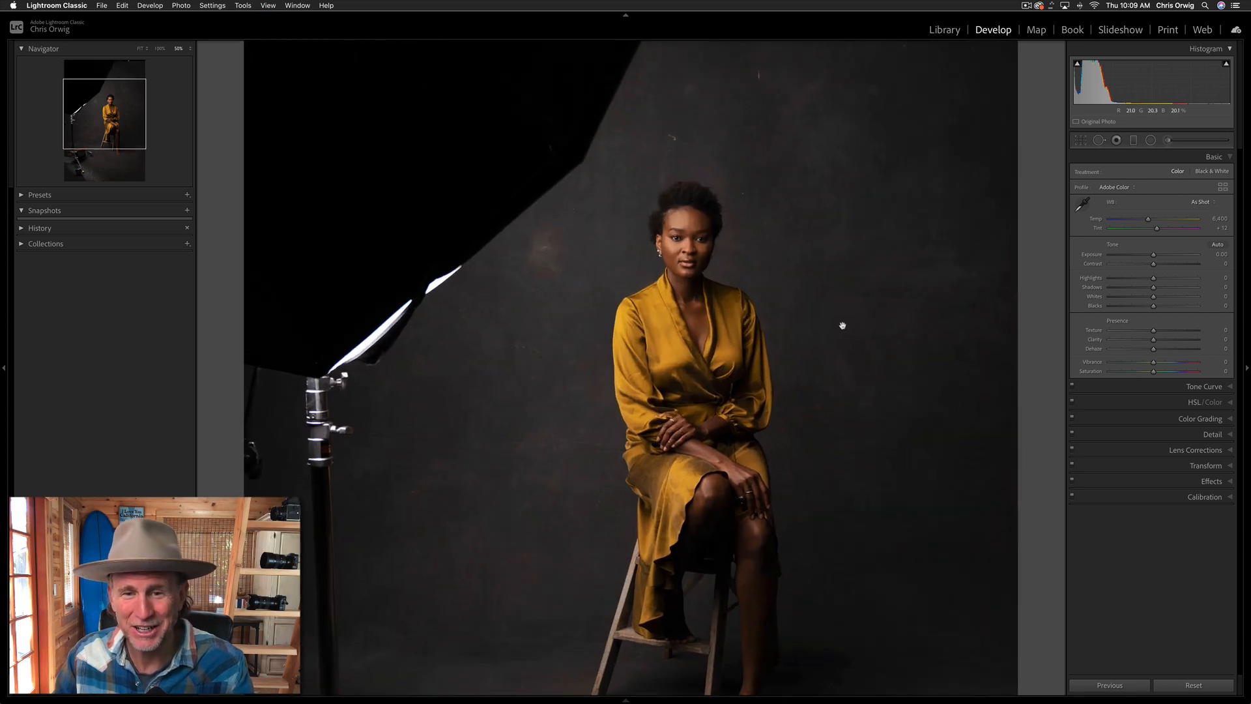
{"action": "left_click_drag", "start_coordinate": [834, 367], "coordinate": [810, 292]}
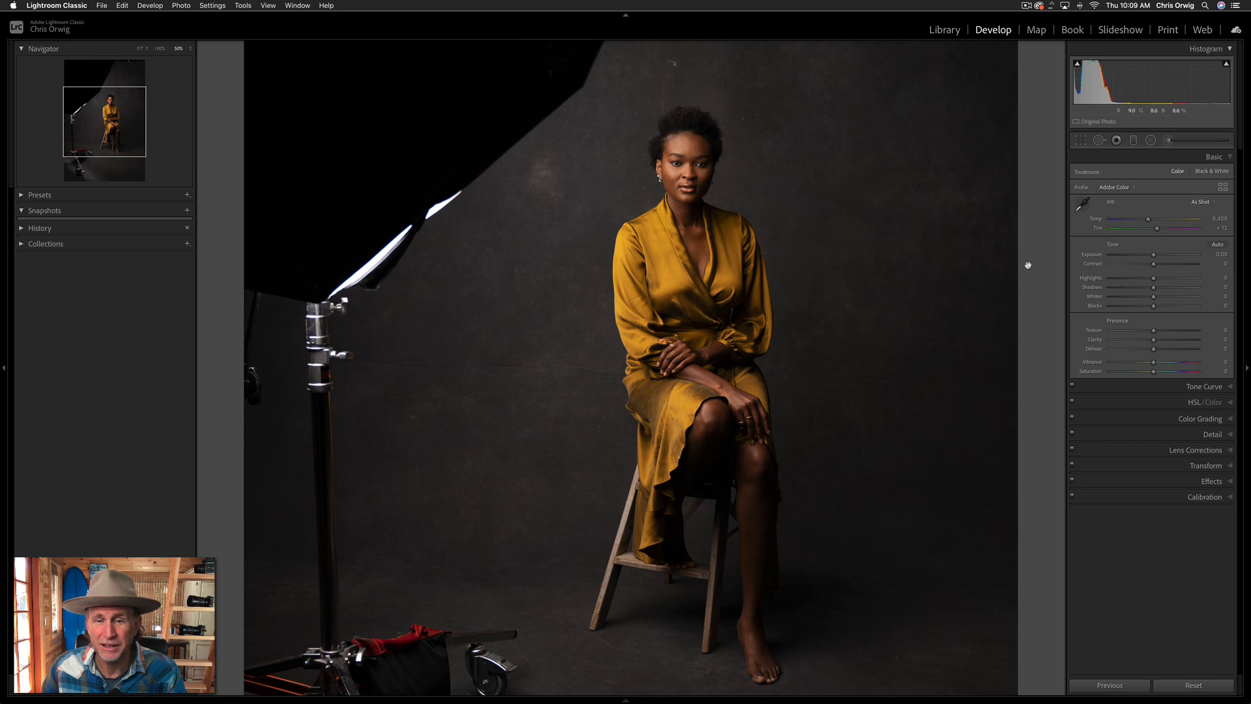
{"action": "left_click_drag", "start_coordinate": [1154, 255], "coordinate": [1171, 257]}
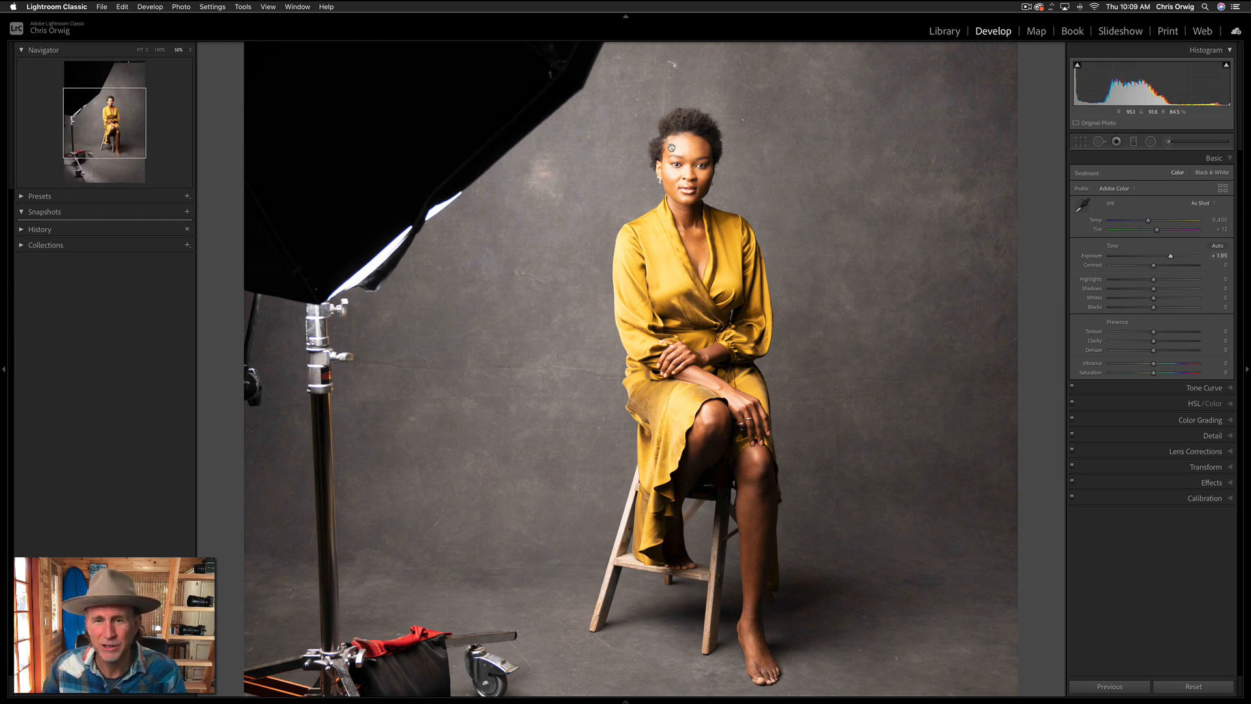
{"action": "left_click_drag", "start_coordinate": [1153, 279], "coordinate": [1205, 344]}
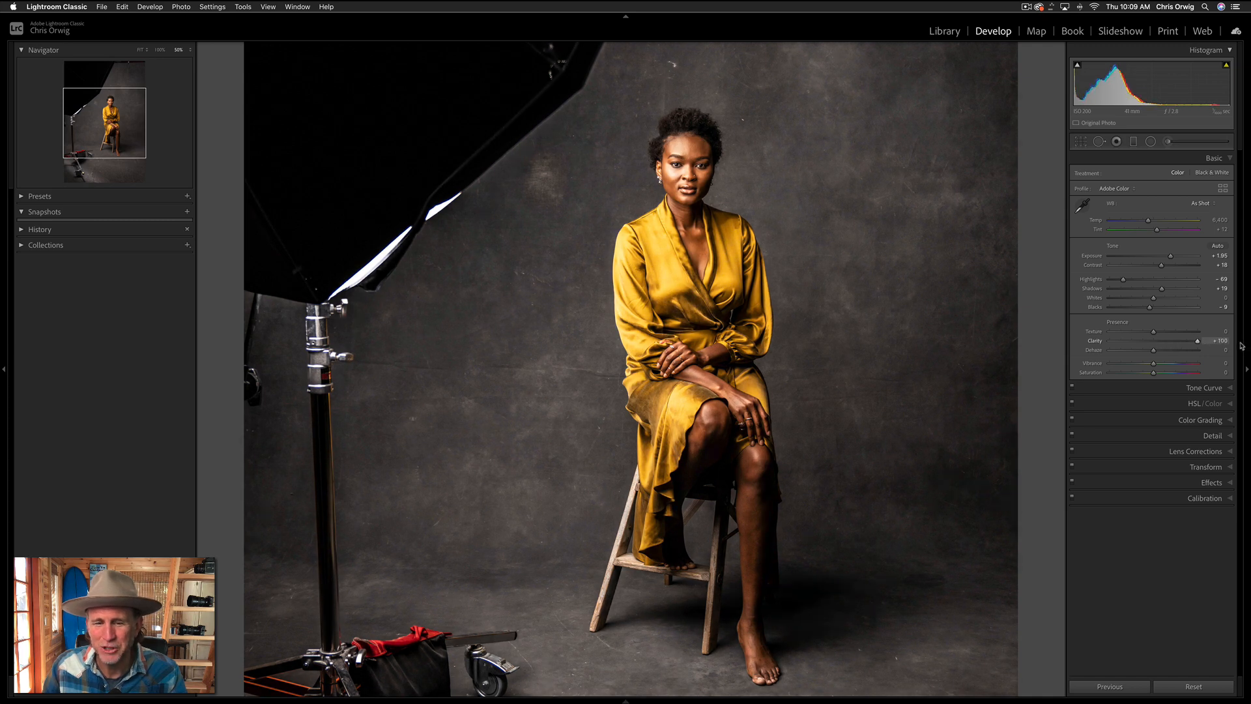
Reduce Clarity to +17, lower Highlights to -80 and raise Vibrance to +8.
{"action": "left_click_drag", "start_coordinate": [1197, 341], "coordinate": [1164, 346]}
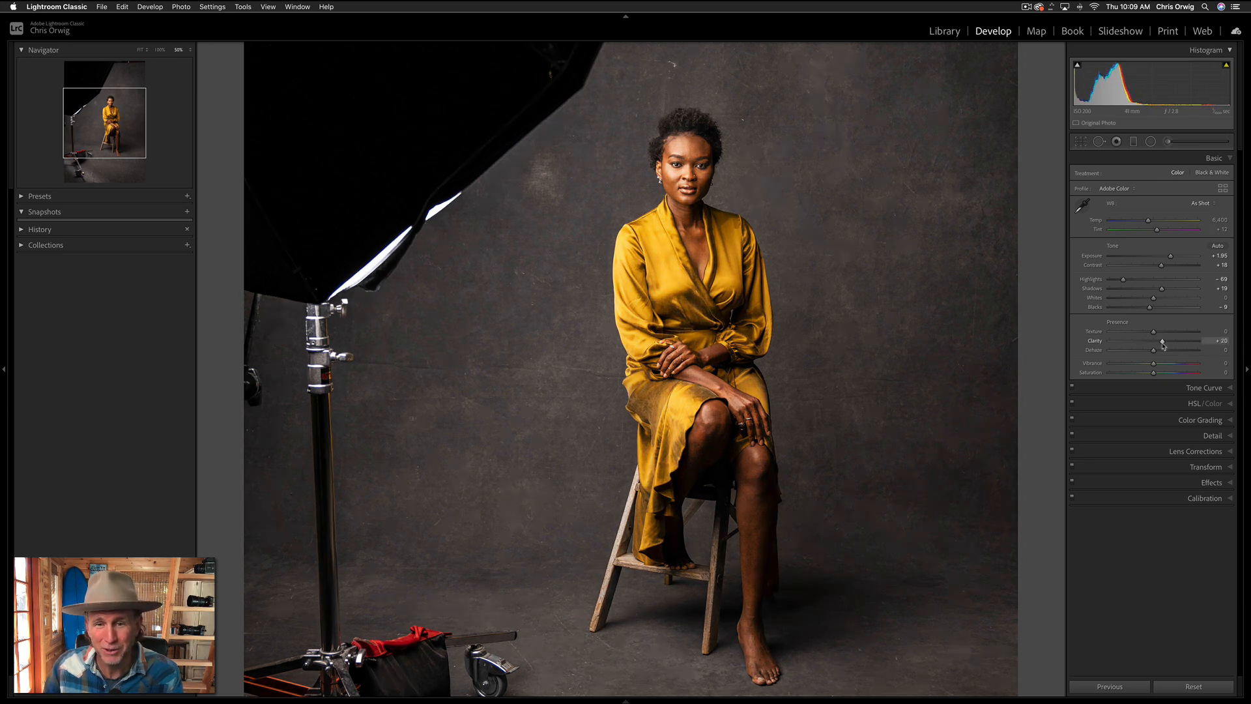
{"action": "left_click_drag", "start_coordinate": [1164, 345], "coordinate": [1166, 346]}
{"action": "left_click_drag", "start_coordinate": [1124, 280], "coordinate": [1118, 281]}
{"action": "left_click_drag", "start_coordinate": [1156, 367], "coordinate": [1161, 346]}
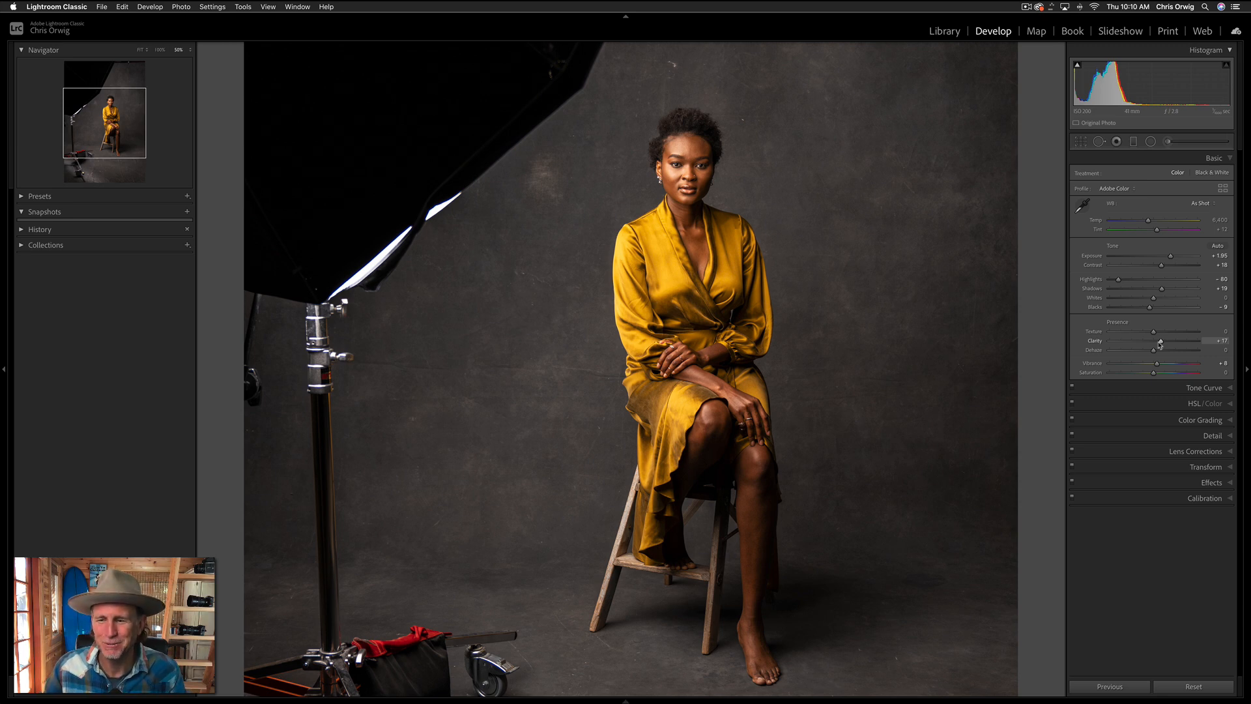
Show the camera info overlay on the photo and set Luminance noise reduction to 23.
{"action": "left_click", "coordinate": [1212, 158]}
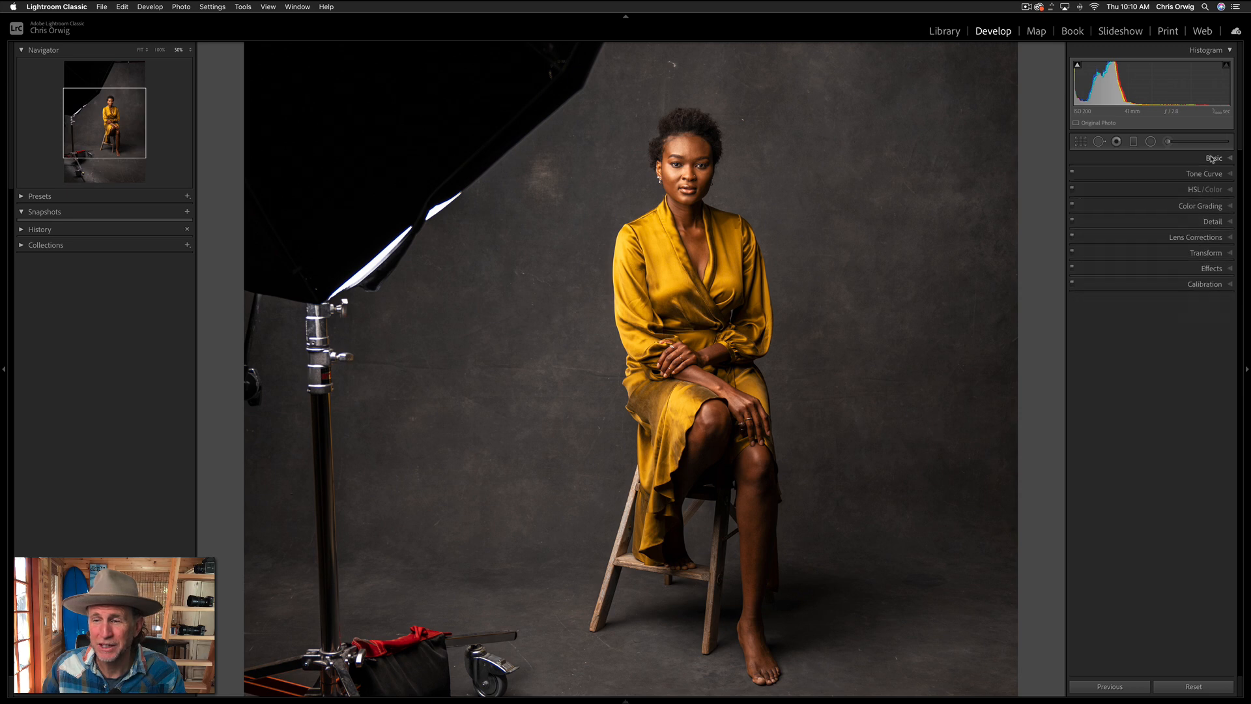
{"action": "left_click", "coordinate": [1212, 222]}
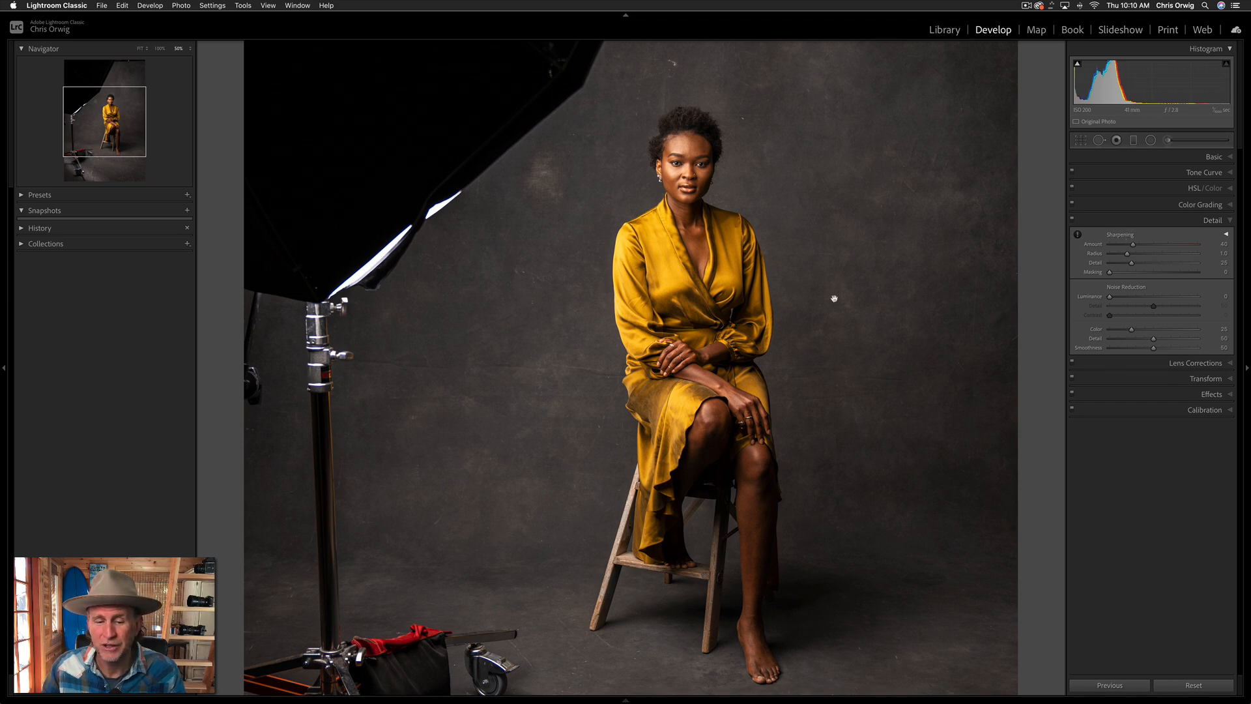
{"action": "key", "text": "i"}
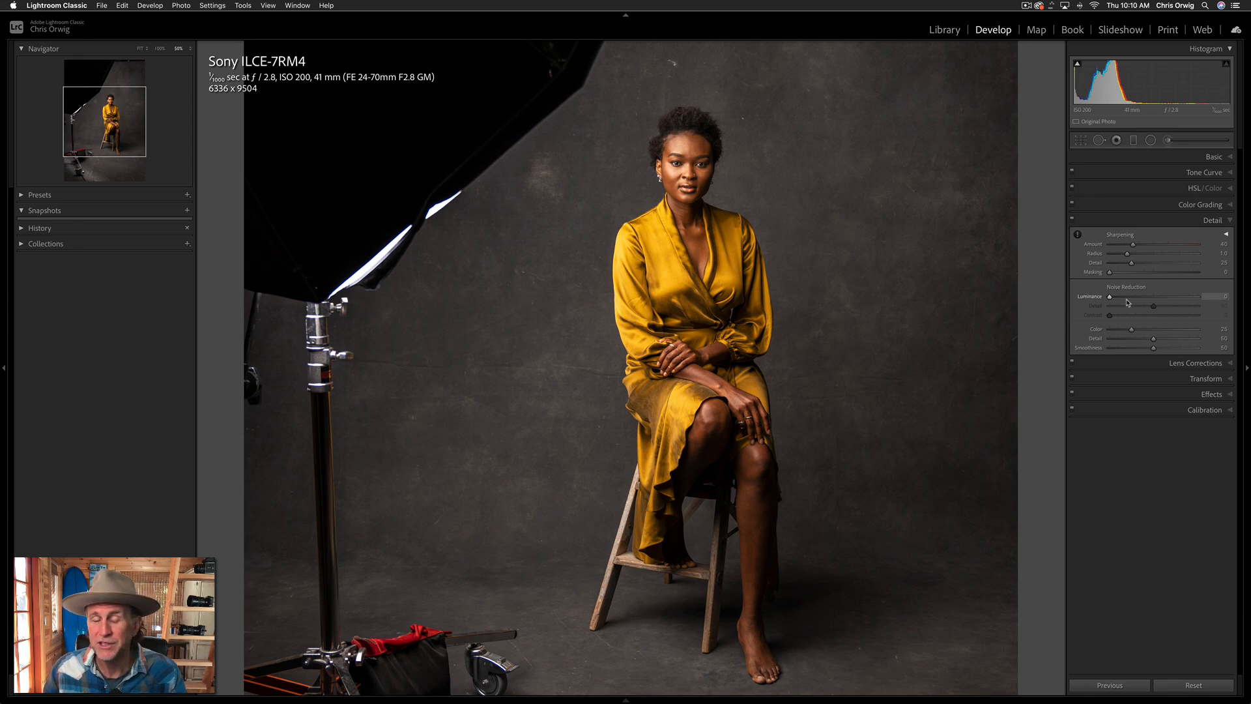
{"action": "left_click_drag", "start_coordinate": [1109, 297], "coordinate": [1130, 299]}
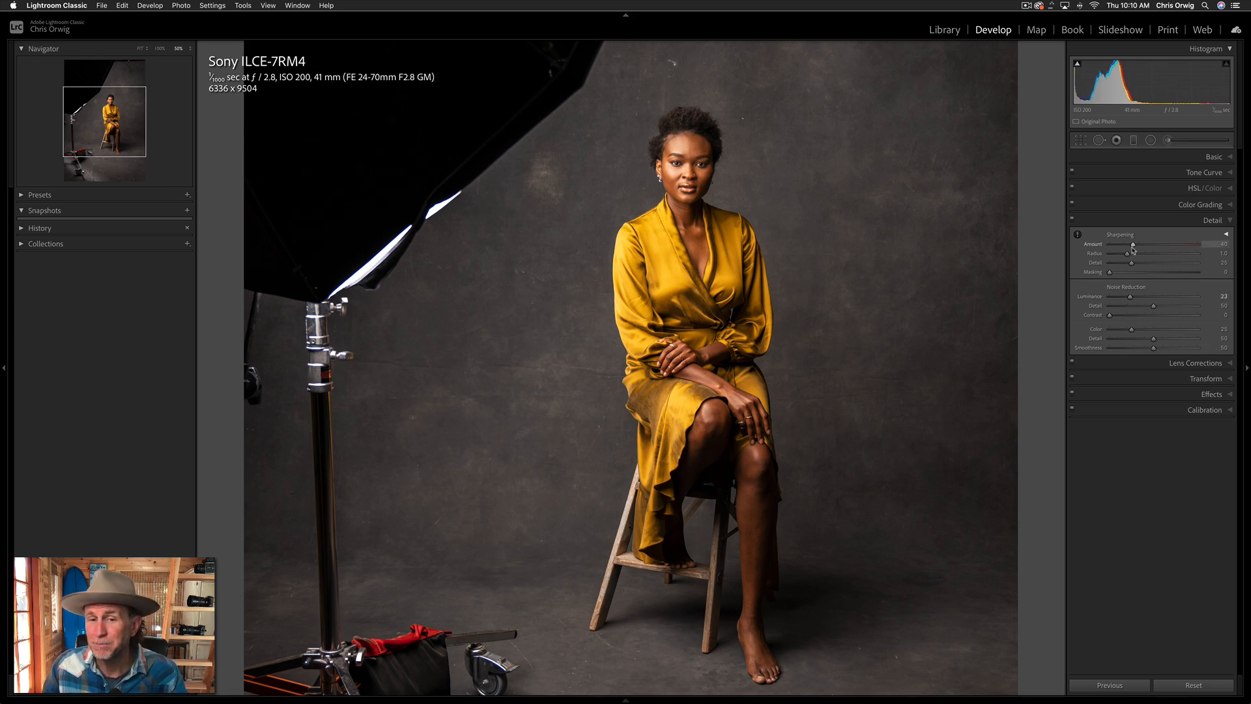
Push the sharpening to its extreme with Amount 150, Radius 3.0 and Detail 100.
{"action": "left_click_drag", "start_coordinate": [1134, 246], "coordinate": [1199, 245]}
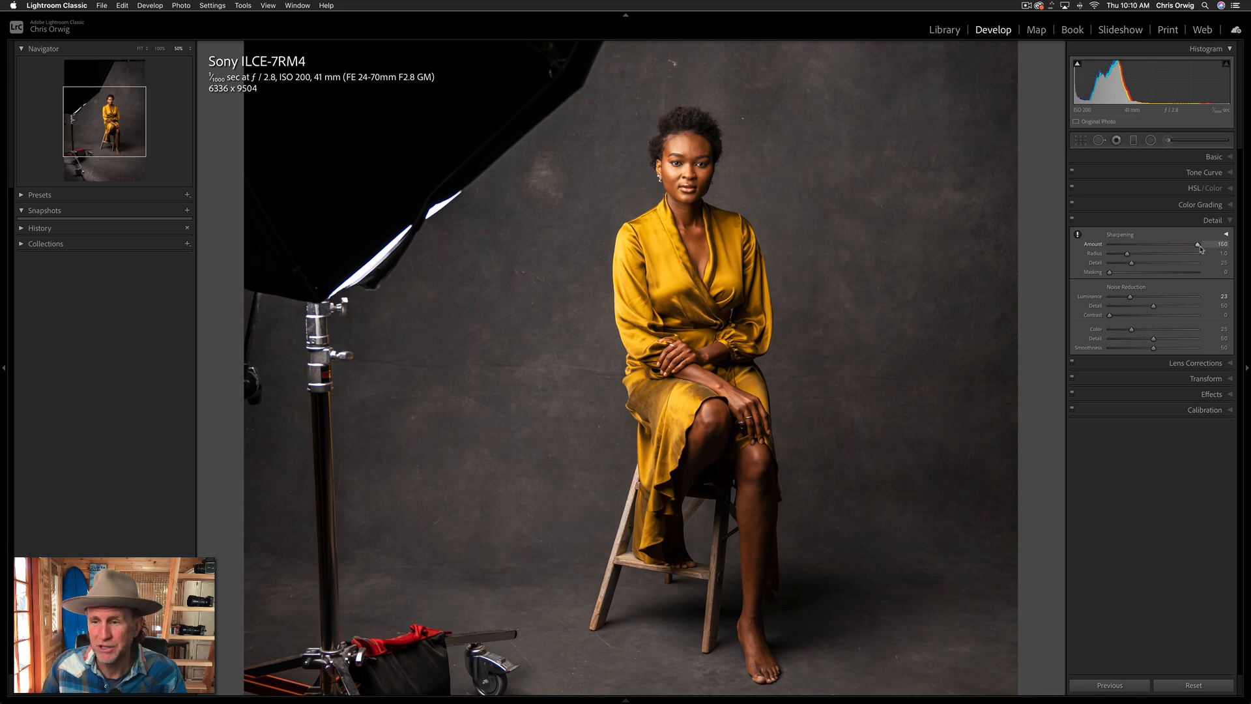
{"action": "left_click", "coordinate": [1198, 253]}
{"action": "left_click", "coordinate": [1196, 264]}
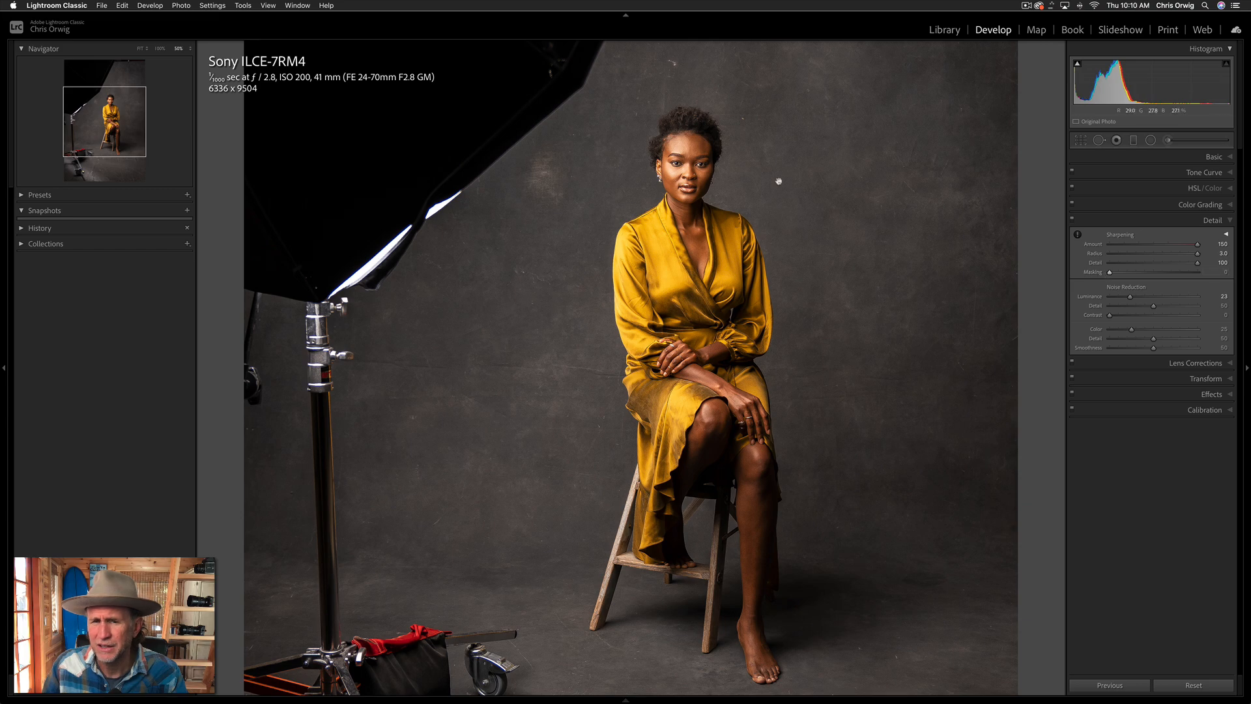
Check the sharpening on the backdrop around the woman and set the sharpening Detail to 0.
{"action": "key", "text": "super+equal"}
{"action": "left_click_drag", "start_coordinate": [547, 157], "coordinate": [942, 305]}
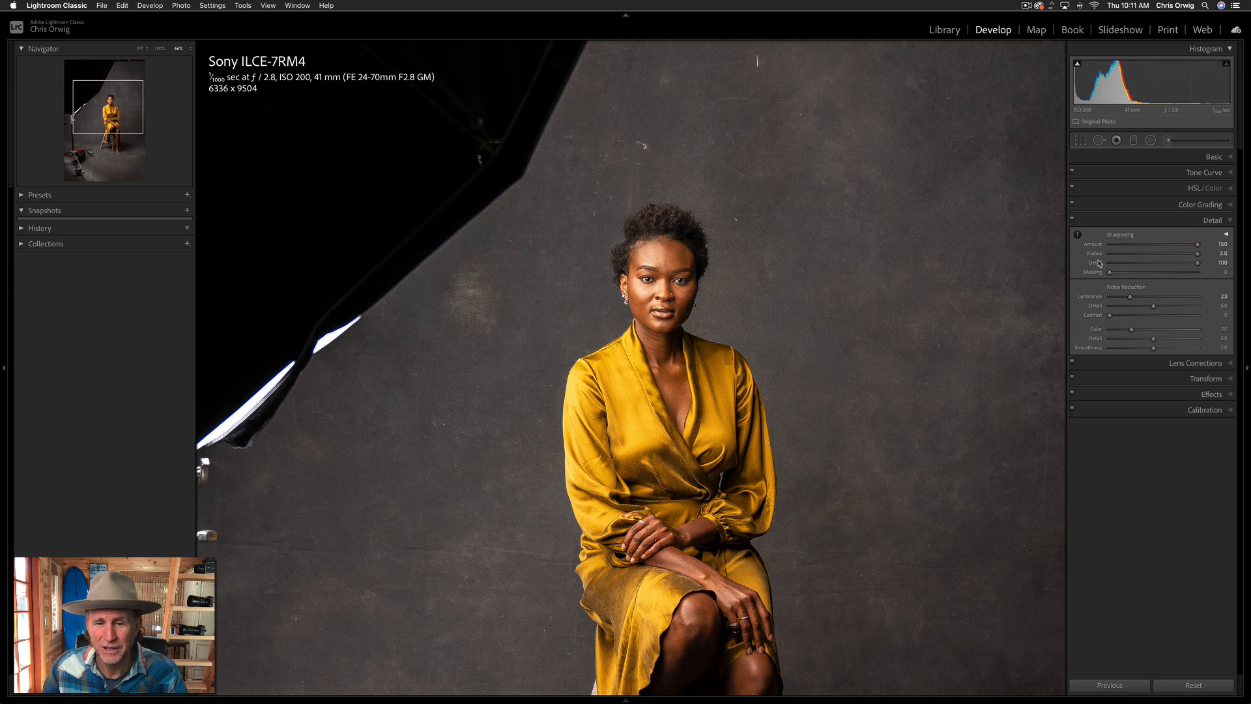
{"action": "left_click", "coordinate": [1197, 263], "text": "alt"}
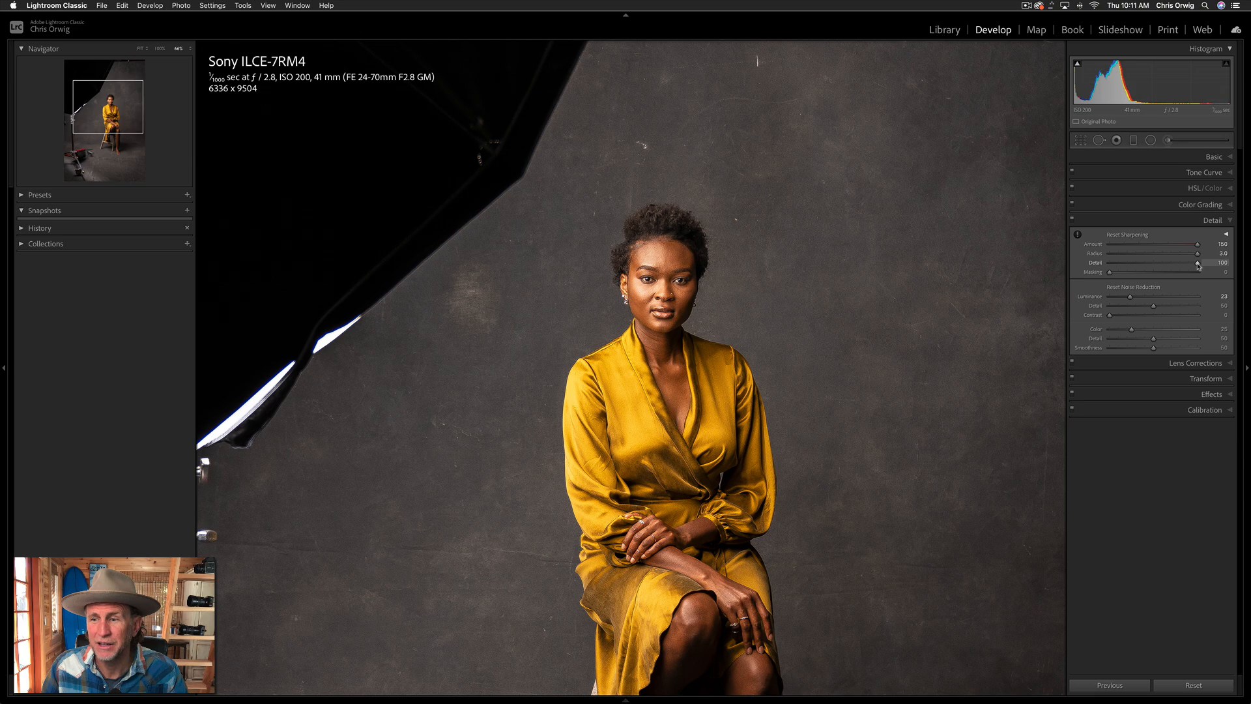
{"action": "left_click", "coordinate": [1198, 264], "text": "alt"}
{"action": "mouse_move", "coordinate": [1198, 265]}
{"action": "left_mouse_down"}
{"action": "mouse_move", "coordinate": [1104, 267]}
{"action": "mouse_move", "coordinate": [1198, 267]}
{"action": "left_mouse_up"}
{"action": "left_click_drag", "start_coordinate": [1030, 262], "coordinate": [763, 302]}
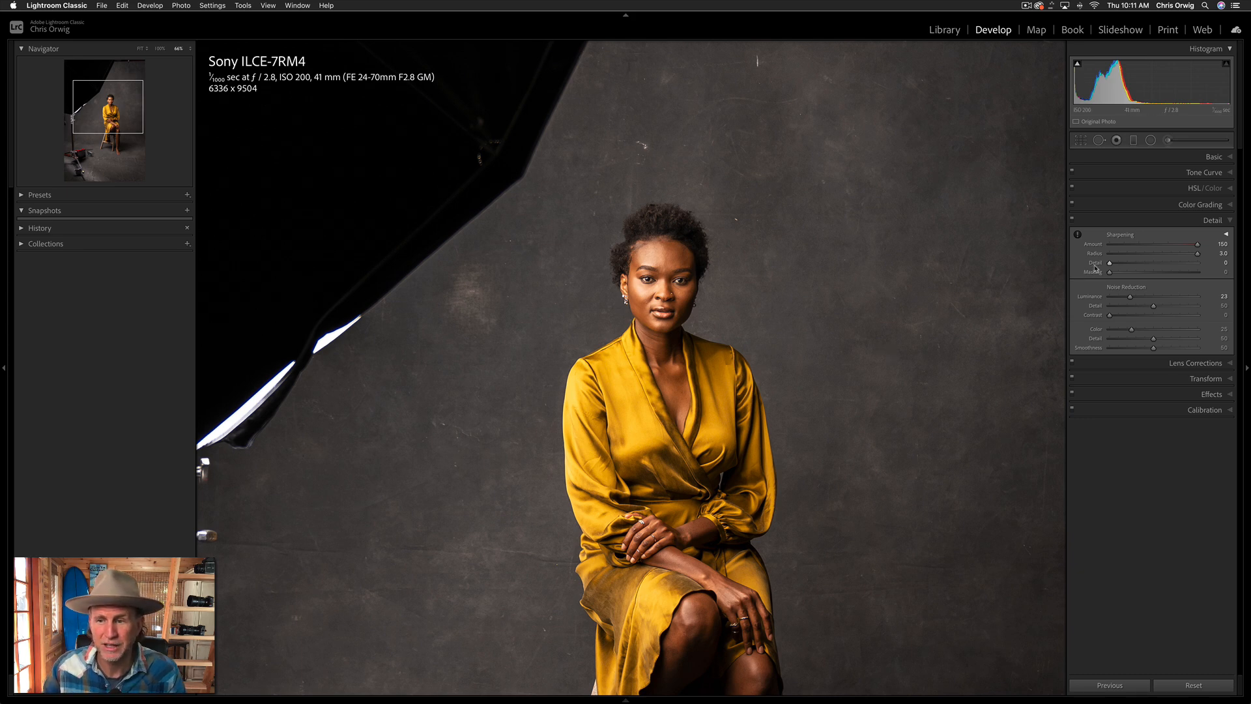
Using the edge previews, set the sharpening Radius to 1.3, Amount to 123 and Masking to 54.
{"action": "mouse_move", "coordinate": [1197, 253]}
{"action": "left_mouse_down"}
{"action": "mouse_move", "coordinate": [1107, 259]}
{"action": "mouse_move", "coordinate": [1197, 261]}
{"action": "left_mouse_up"}
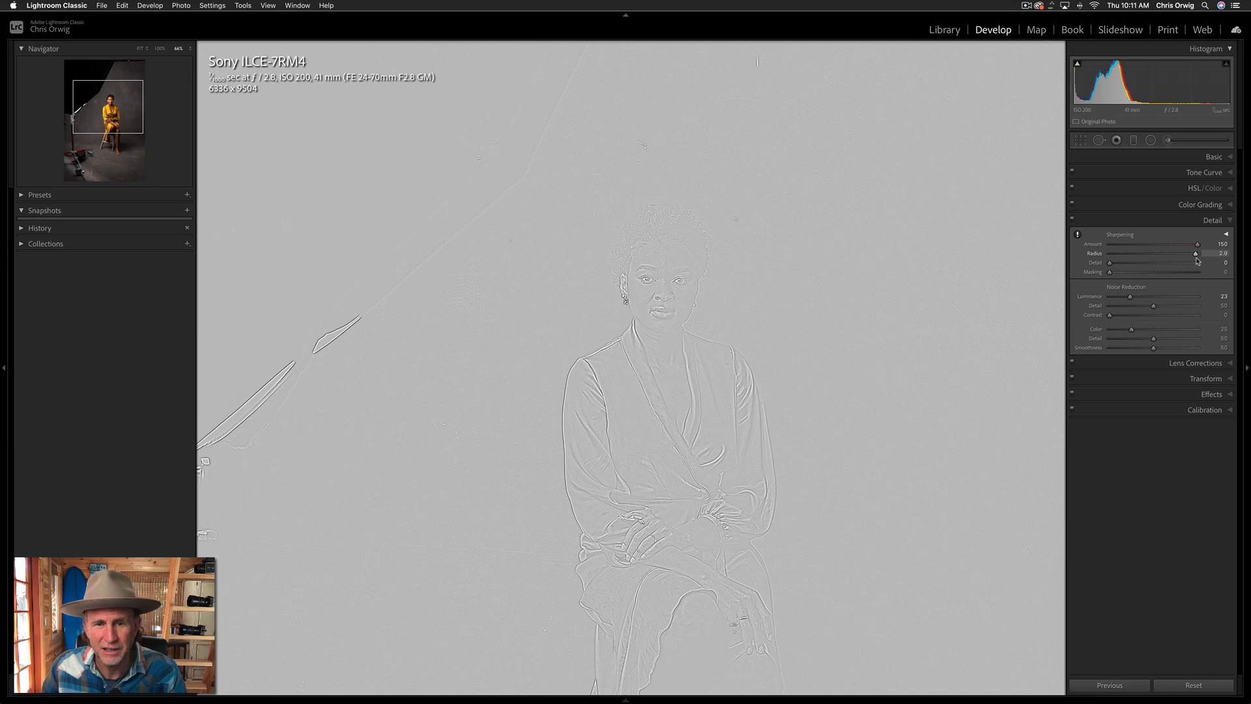
{"action": "left_click_drag", "start_coordinate": [1197, 261], "coordinate": [1138, 255]}
{"action": "left_click_drag", "start_coordinate": [1129, 257], "coordinate": [1182, 253]}
{"action": "left_click_drag", "start_coordinate": [1109, 273], "coordinate": [1158, 276]}
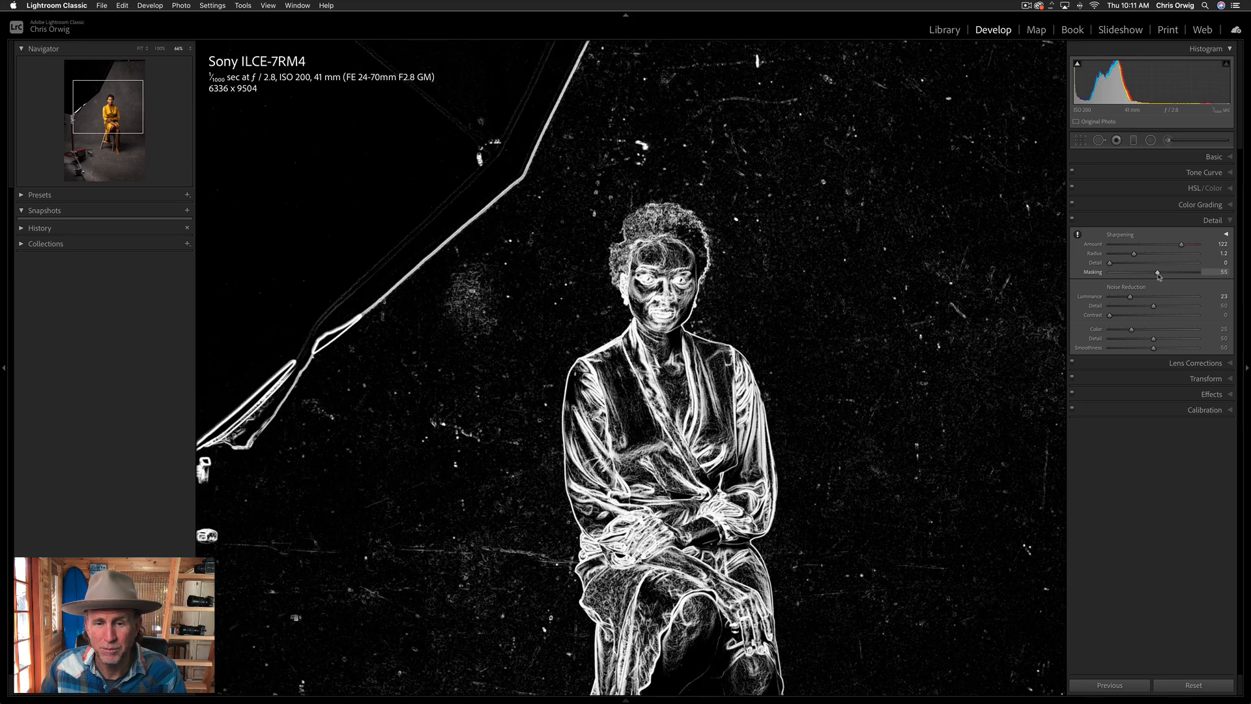
{"action": "left_click_drag", "start_coordinate": [1159, 276], "coordinate": [1159, 277]}
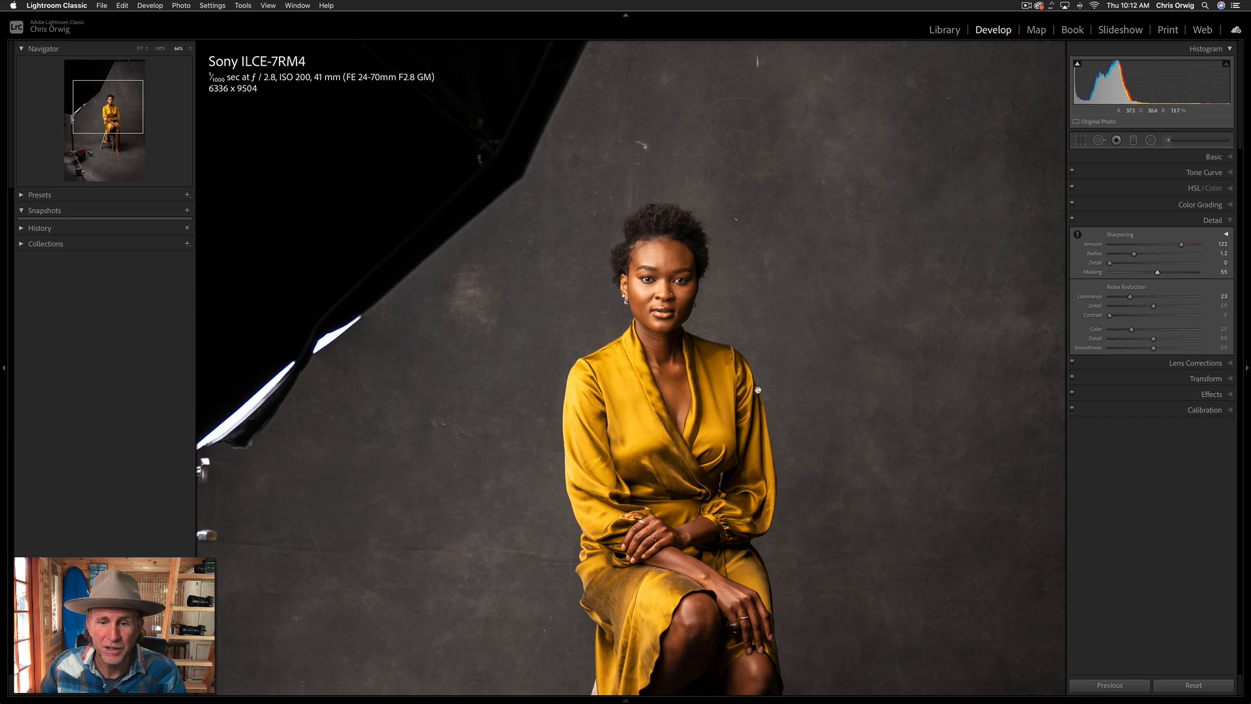
{"action": "key", "text": "alt"}
{"action": "left_click_drag", "start_coordinate": [1158, 273], "coordinate": [1157, 274]}
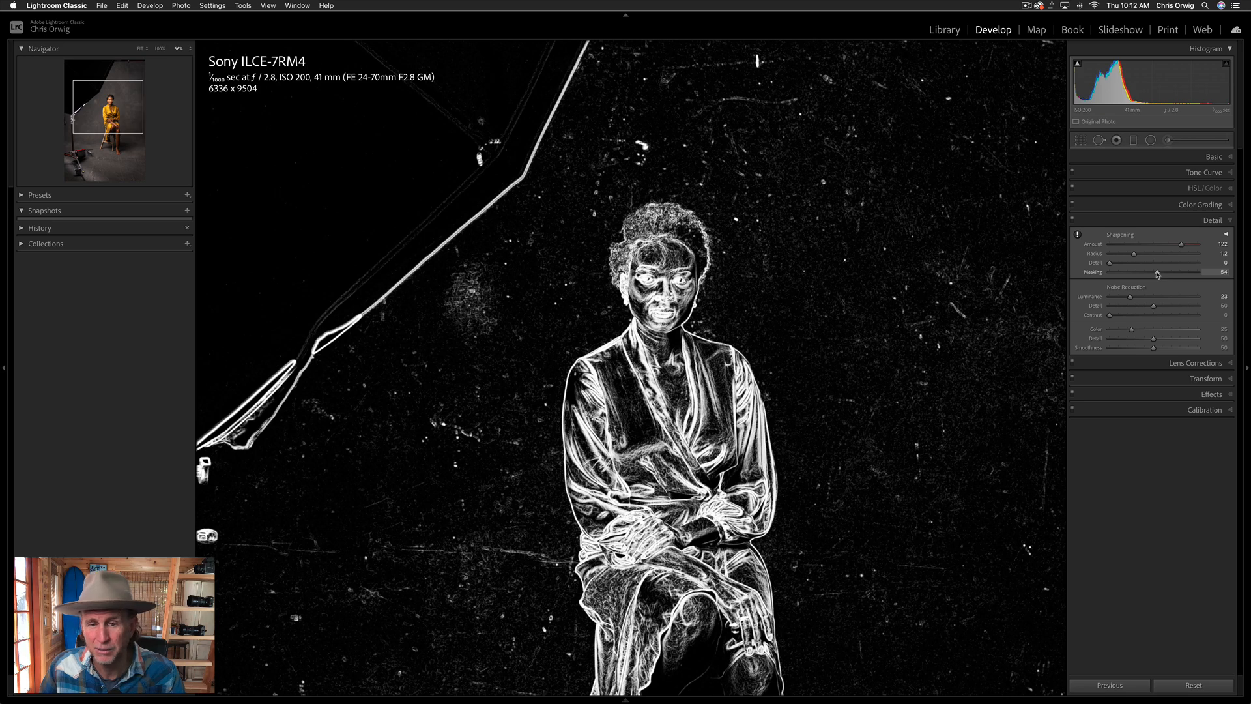
{"action": "left_click_drag", "start_coordinate": [1158, 275], "coordinate": [1158, 274]}
{"action": "left_click", "coordinate": [1182, 245]}
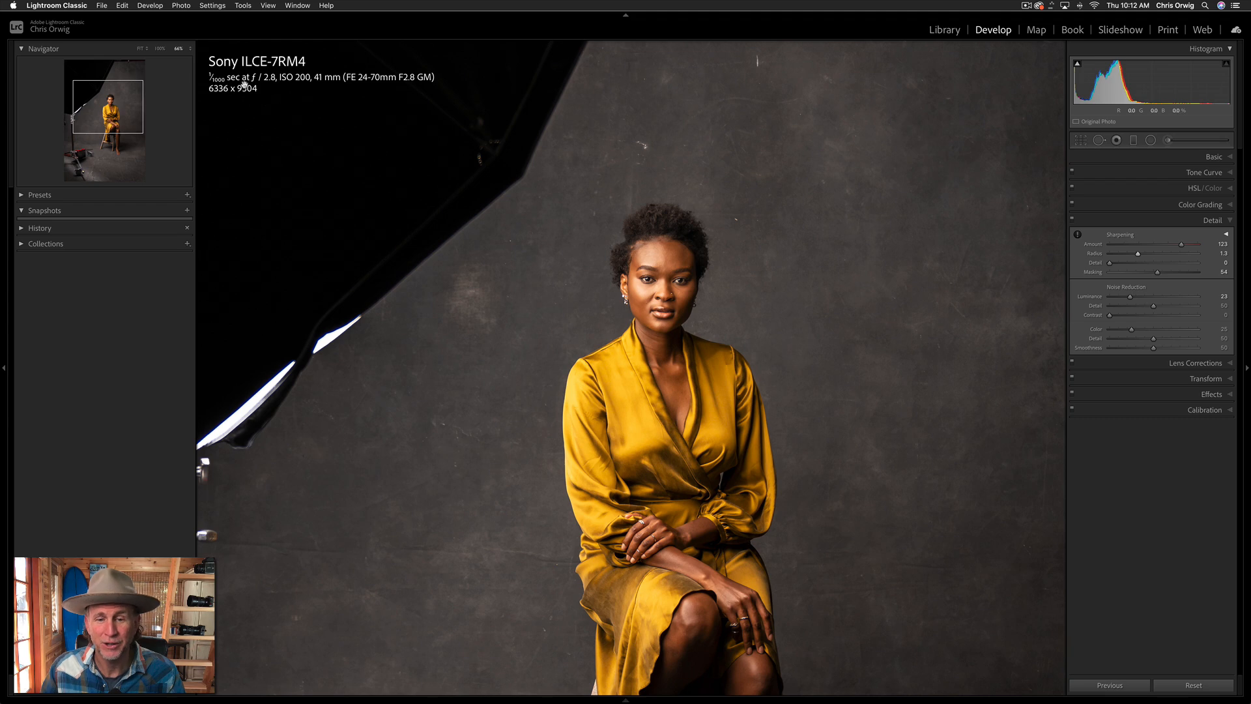
{"action": "left_click", "coordinate": [1216, 223]}
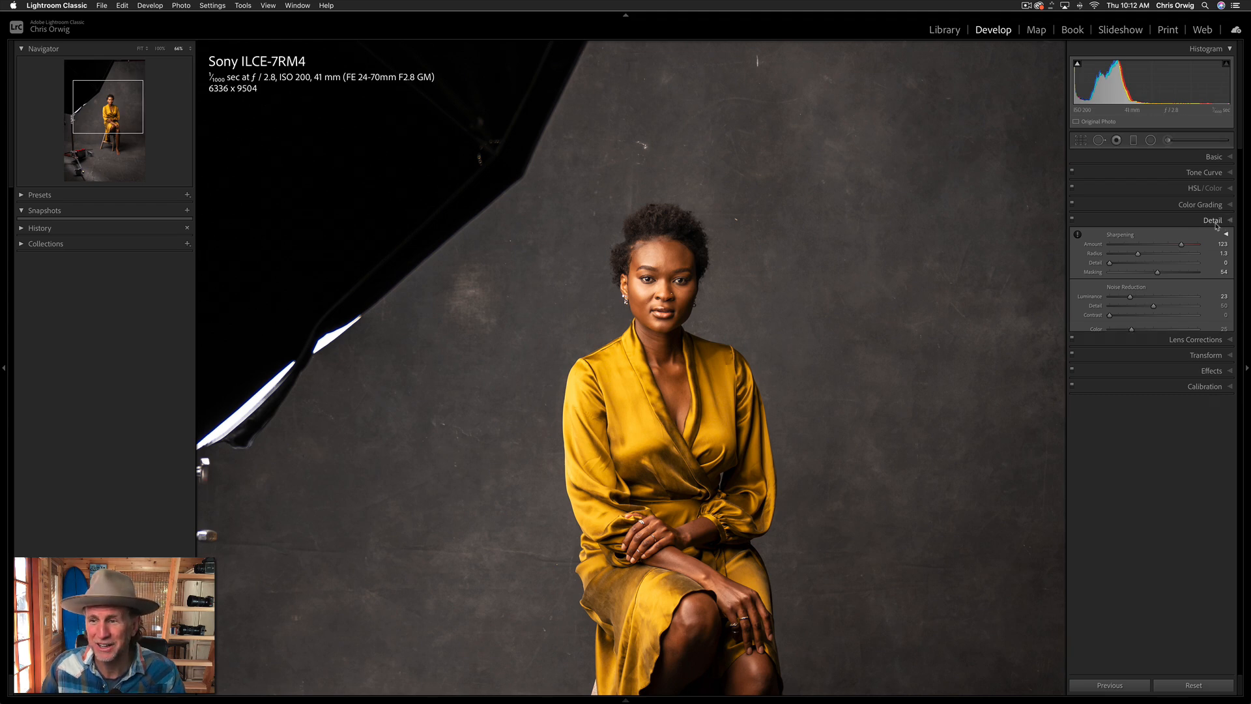
Open the adjusted portrait in Photoshop and show the whole image.
{"action": "left_click", "coordinate": [749, 330]}
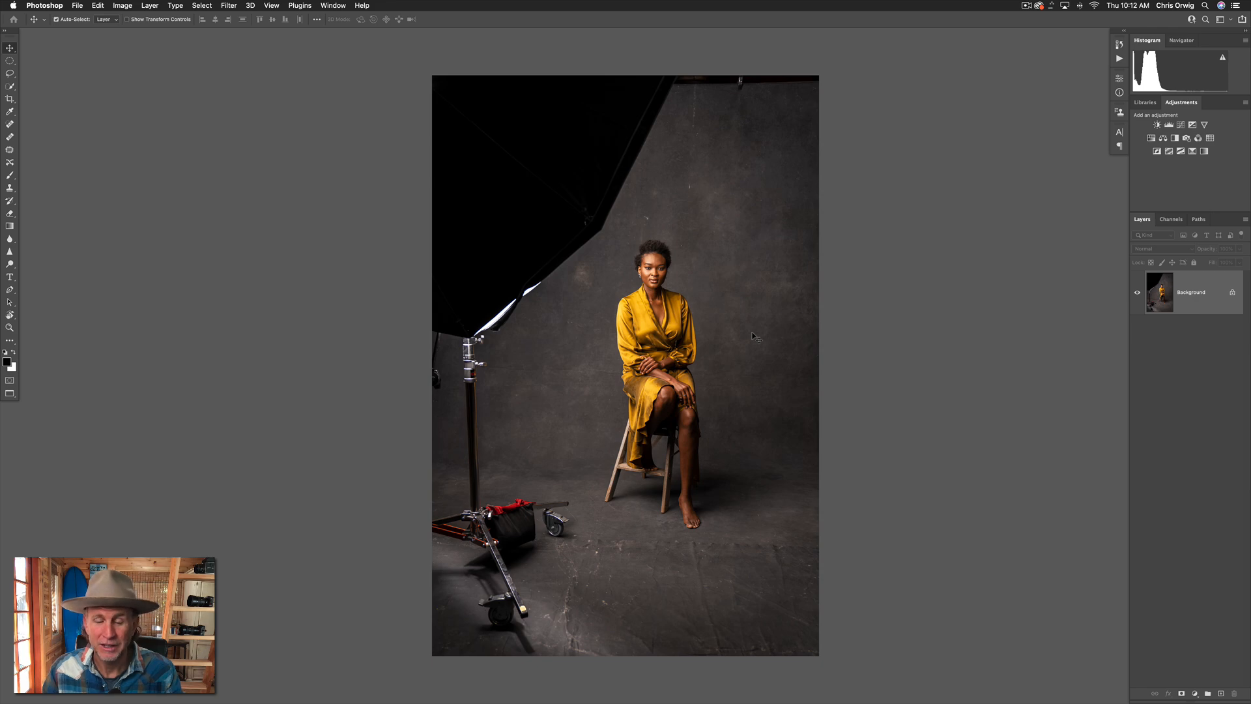
{"action": "key", "text": "super+0"}
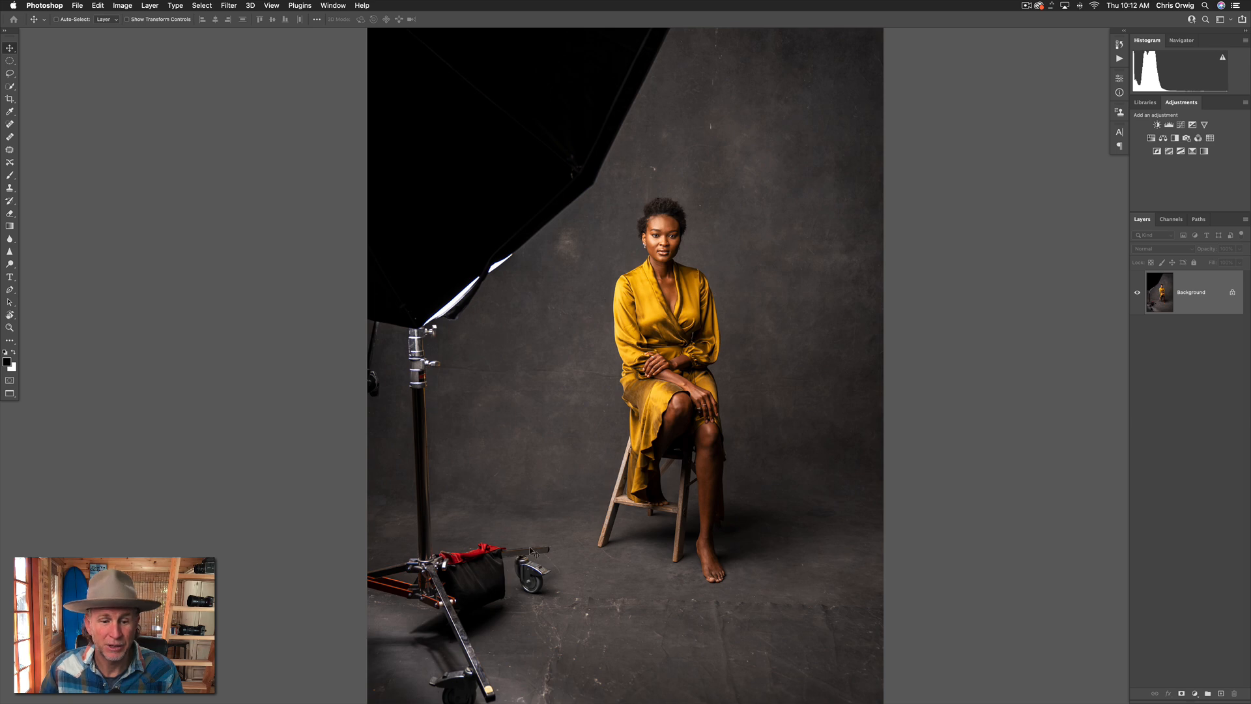
{"action": "key", "text": "super+minus"}
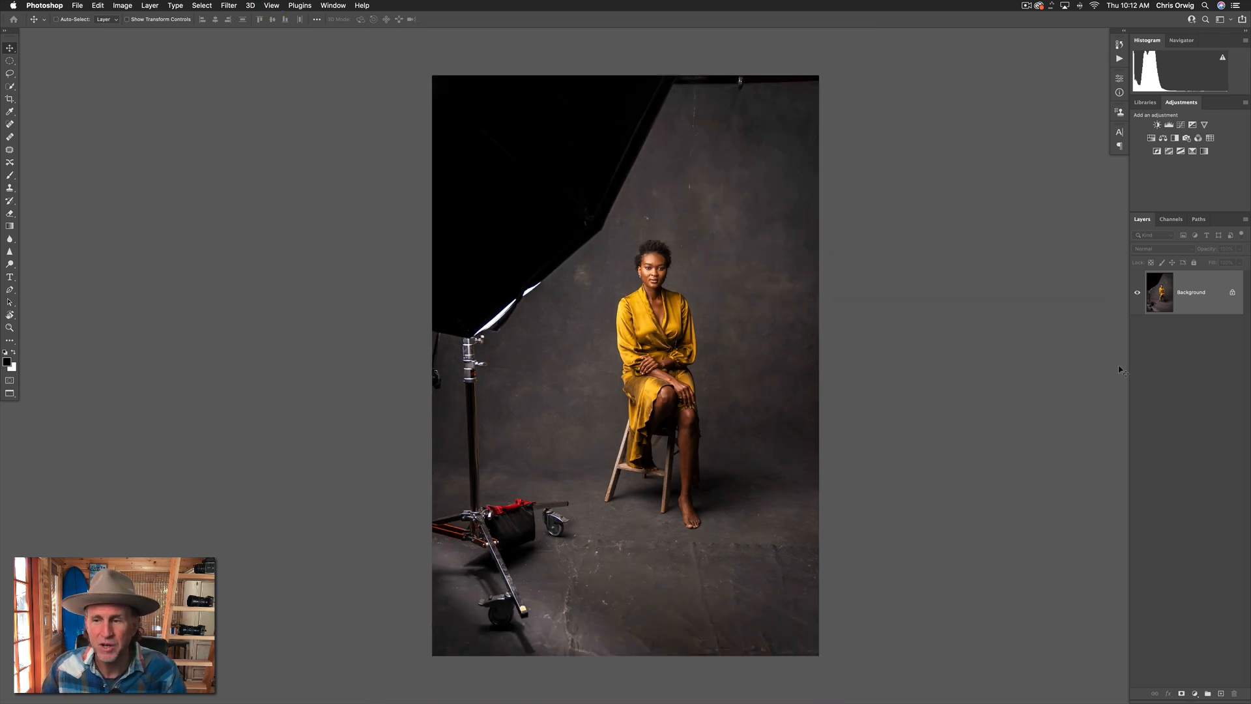
Duplicate the Background layer and rename the copy as r1.
{"action": "left_click_drag", "start_coordinate": [1203, 288], "coordinate": [1221, 692]}
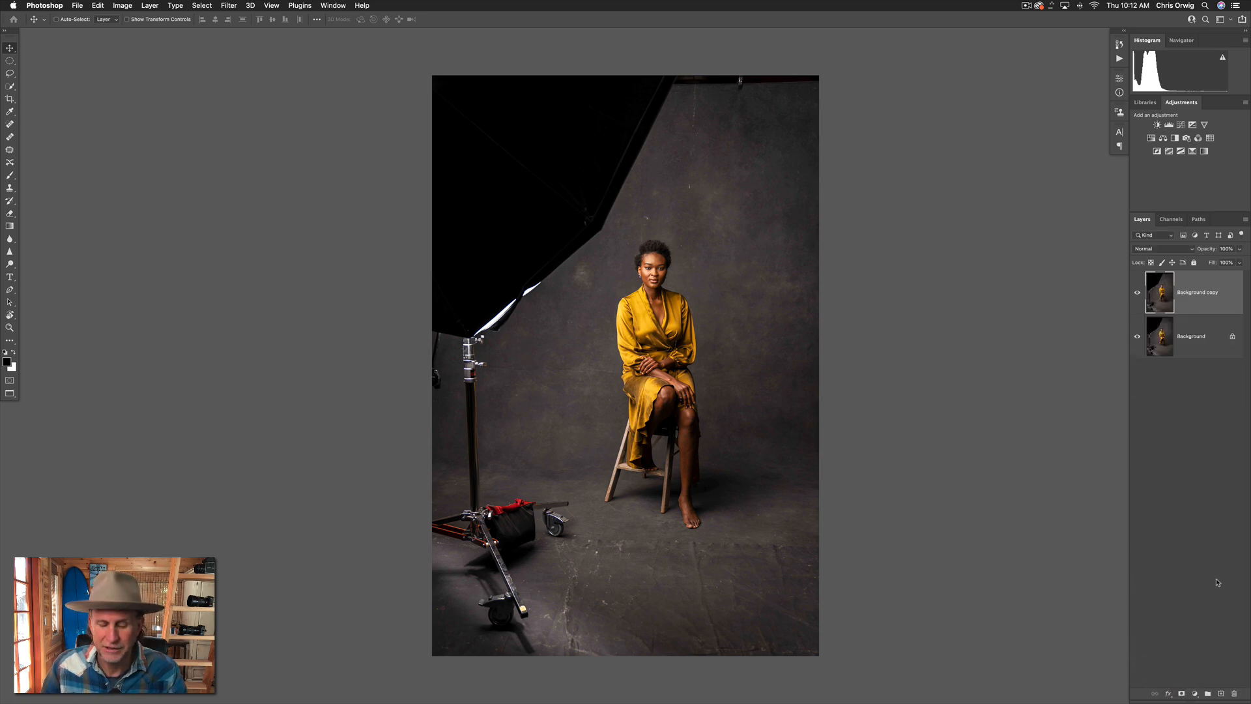
{"action": "left_click_drag", "start_coordinate": [1193, 301], "coordinate": [1233, 693]}
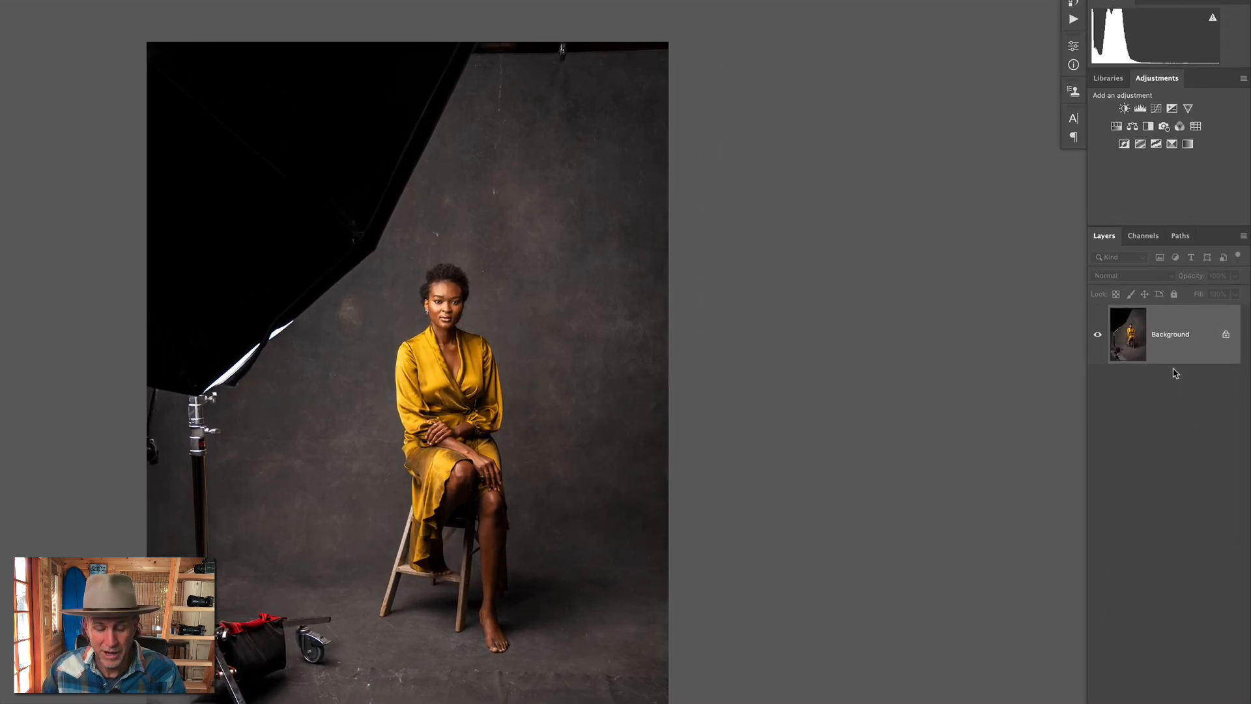
{"action": "key", "text": "super+j"}
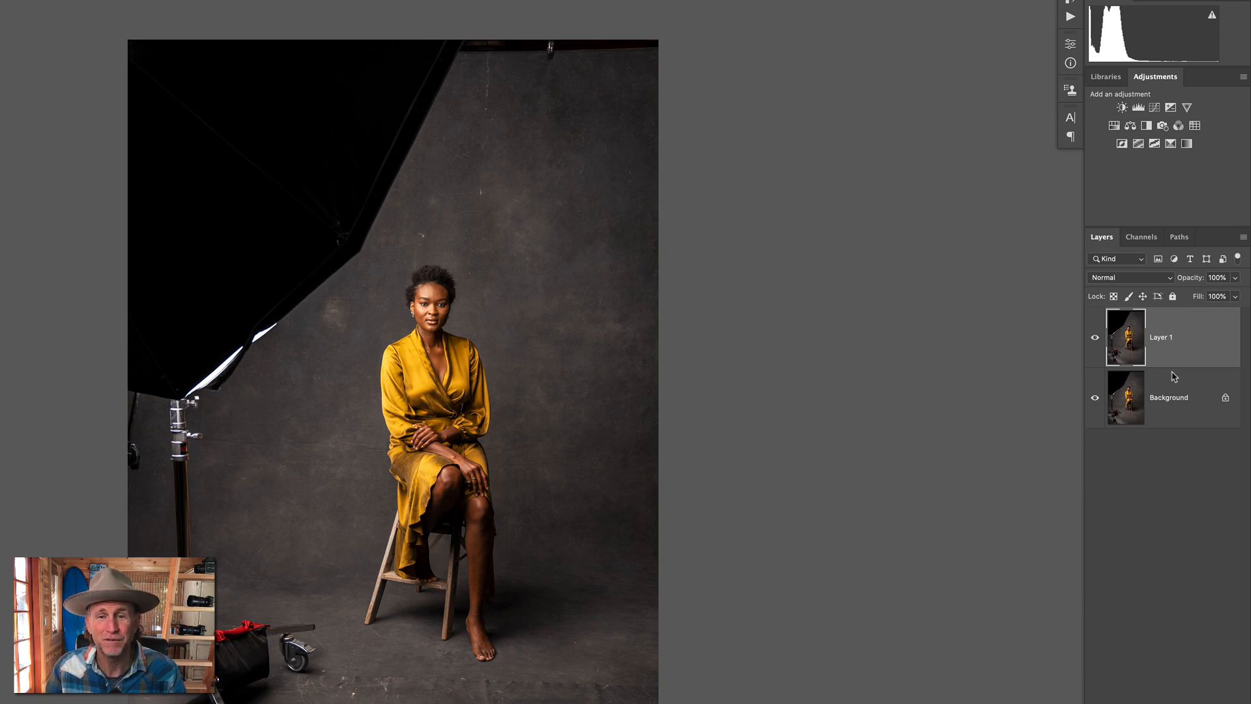
{"action": "double_click", "coordinate": [1162, 337]}
{"action": "type", "text": "r1"}
{"action": "key", "text": "Return"}
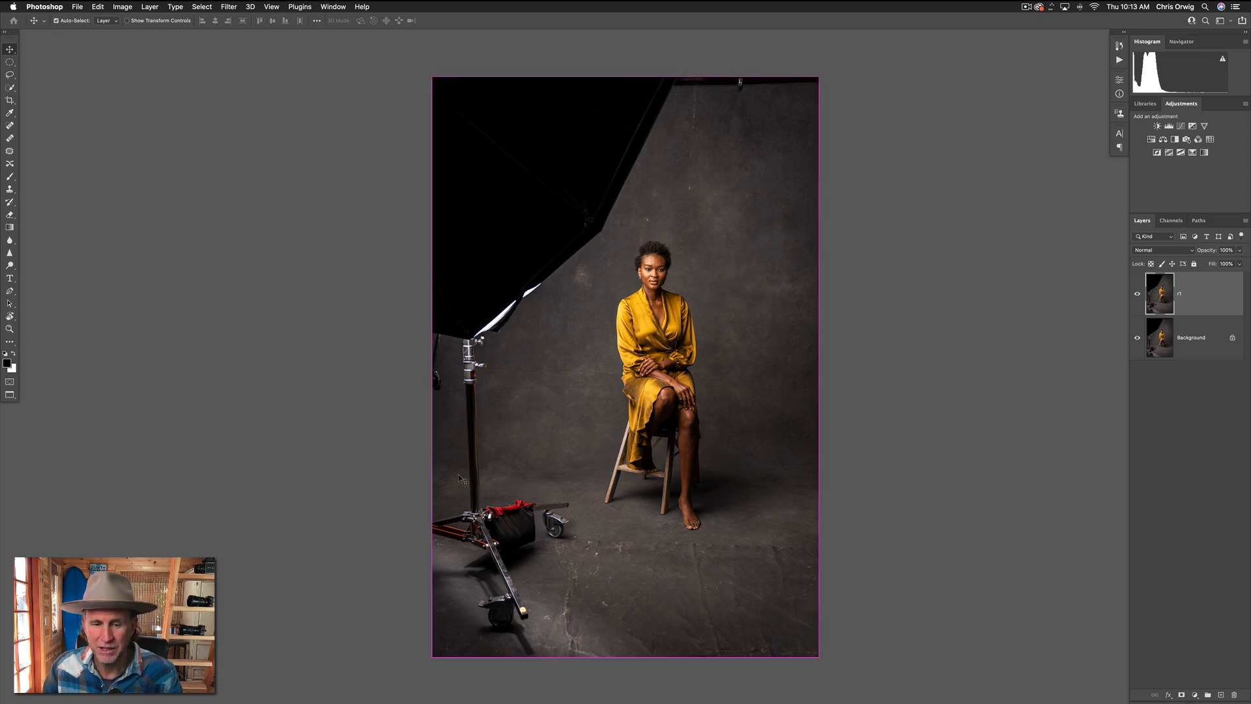
Clone backdrop texture over the light stand's upper pole and the fixture at the photo's left edge, using an enlarged soft Clone Stamp brush.
{"action": "key", "text": "super+equal"}
{"action": "key", "text": "super+equal"}
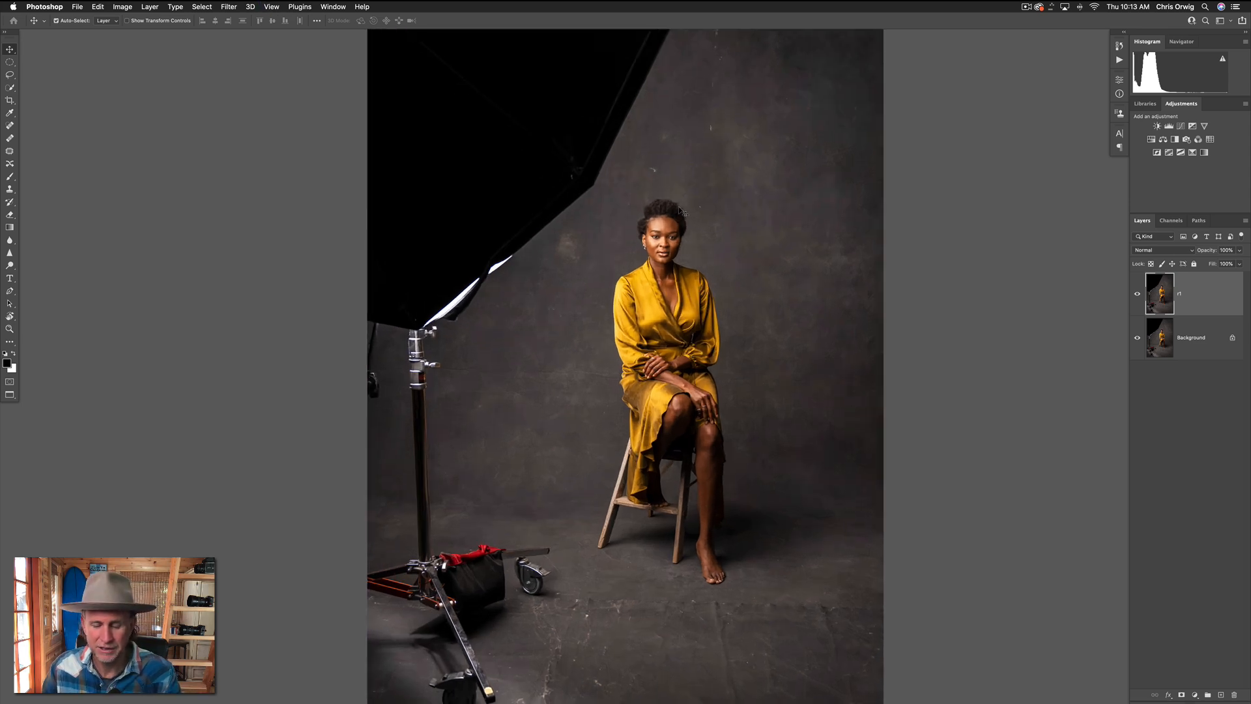
{"action": "left_click_drag", "start_coordinate": [432, 427], "coordinate": [493, 291]}
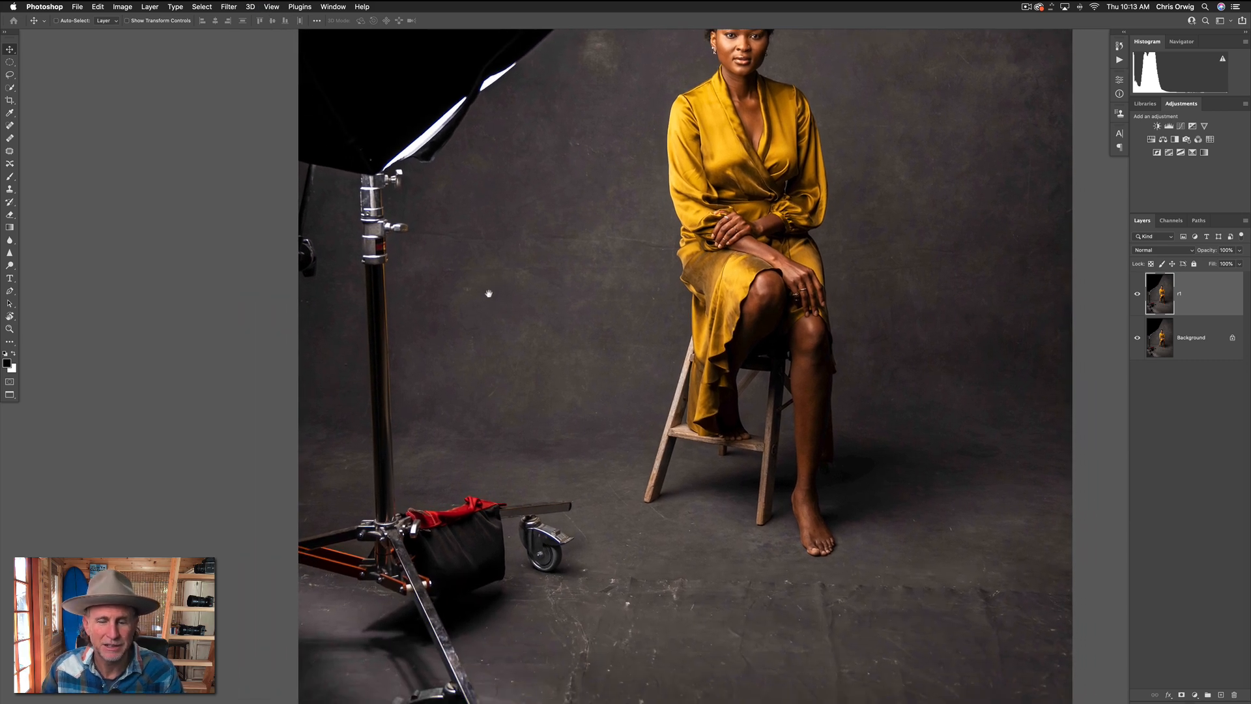
{"action": "left_click", "coordinate": [12, 190]}
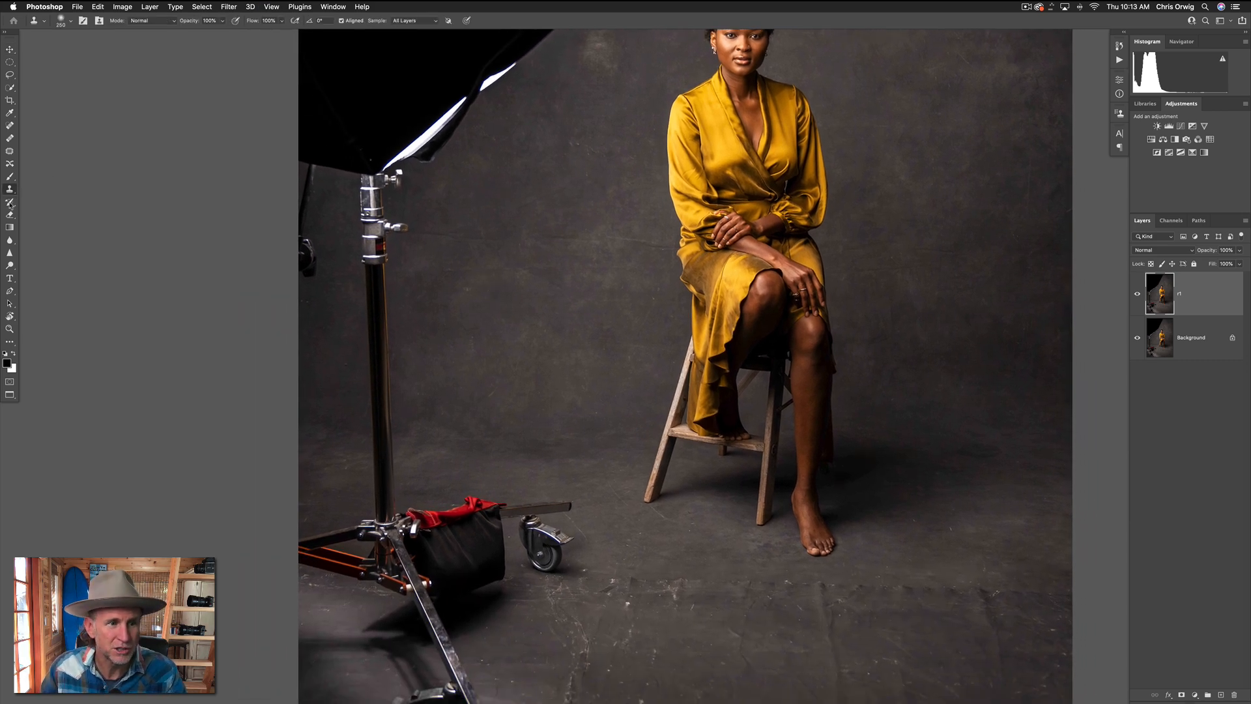
{"action": "left_click", "coordinate": [71, 22]}
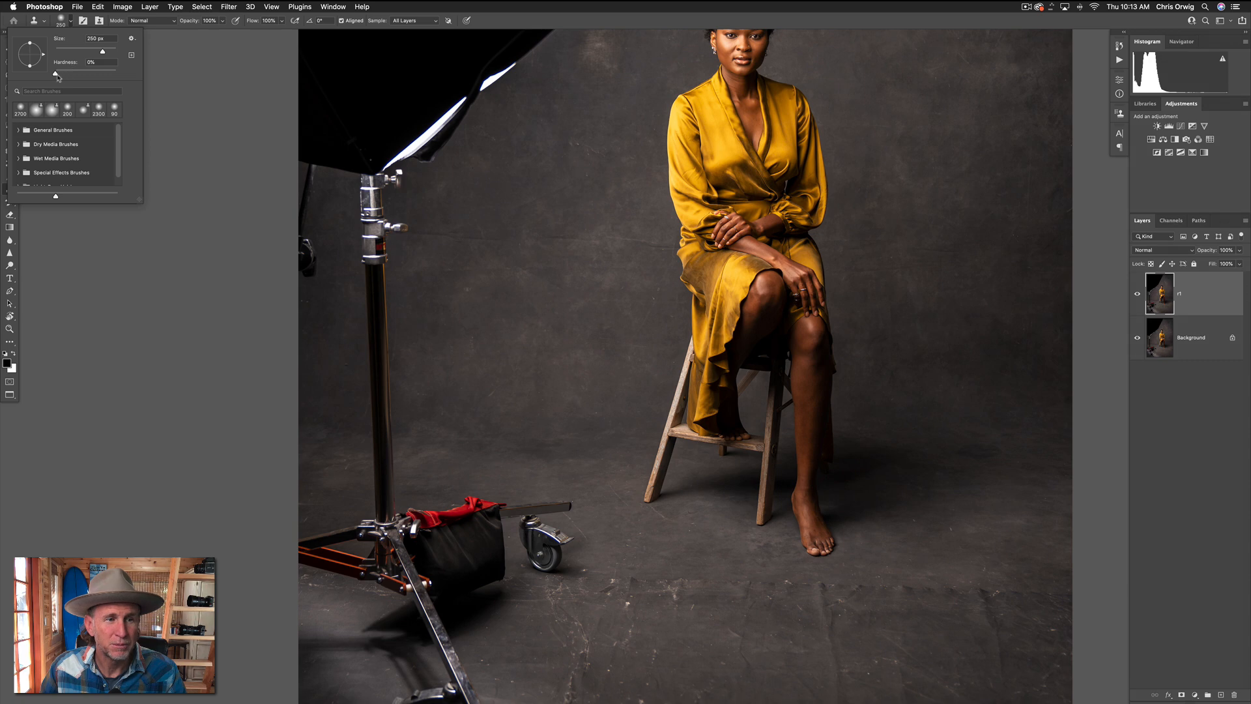
{"action": "left_click_drag", "start_coordinate": [103, 56], "coordinate": [106, 56]}
{"action": "left_click", "coordinate": [415, 295], "text": "alt"}
{"action": "mouse_move", "coordinate": [374, 294]}
{"action": "left_mouse_down"}
{"action": "mouse_move", "coordinate": [382, 434]}
{"action": "mouse_move", "coordinate": [378, 215]}
{"action": "mouse_move", "coordinate": [383, 243]}
{"action": "mouse_move", "coordinate": [400, 229]}
{"action": "mouse_move", "coordinate": [345, 226]}
{"action": "mouse_move", "coordinate": [391, 179]}
{"action": "mouse_move", "coordinate": [334, 259]}
{"action": "left_mouse_up"}
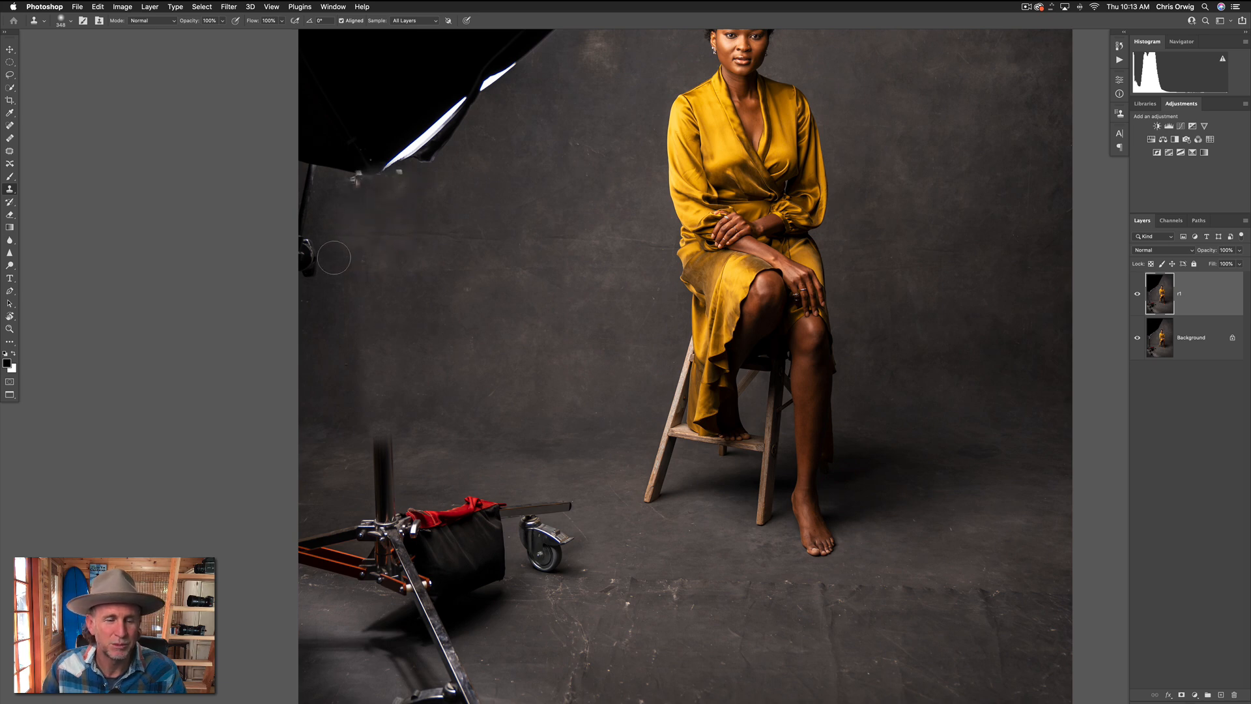
{"action": "left_click_drag", "start_coordinate": [315, 196], "coordinate": [305, 276]}
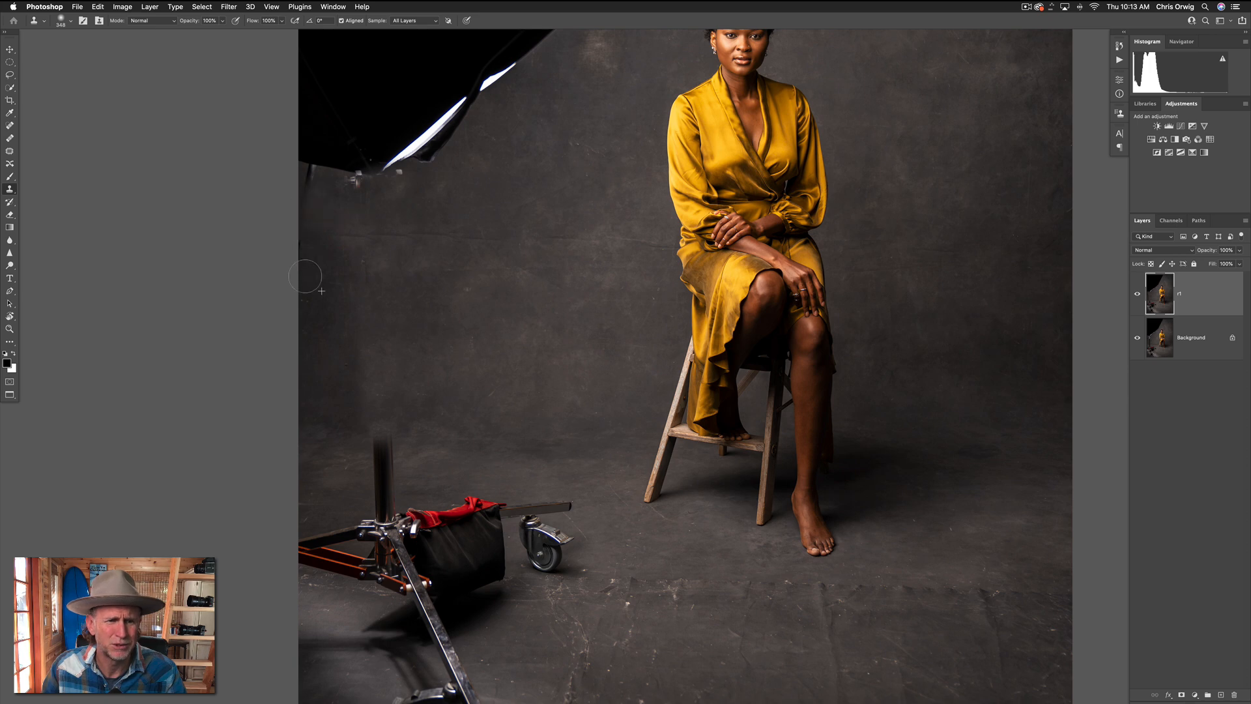
Clone nearby floor texture over the remaining pole stub above the stand's base and even out the patched area.
{"action": "mouse_move", "coordinate": [381, 471]}
{"action": "left_mouse_down"}
{"action": "mouse_move", "coordinate": [335, 460]}
{"action": "mouse_move", "coordinate": [358, 445]}
{"action": "mouse_move", "coordinate": [379, 483]}
{"action": "left_mouse_up"}
{"action": "left_click", "coordinate": [335, 459], "text": "alt"}
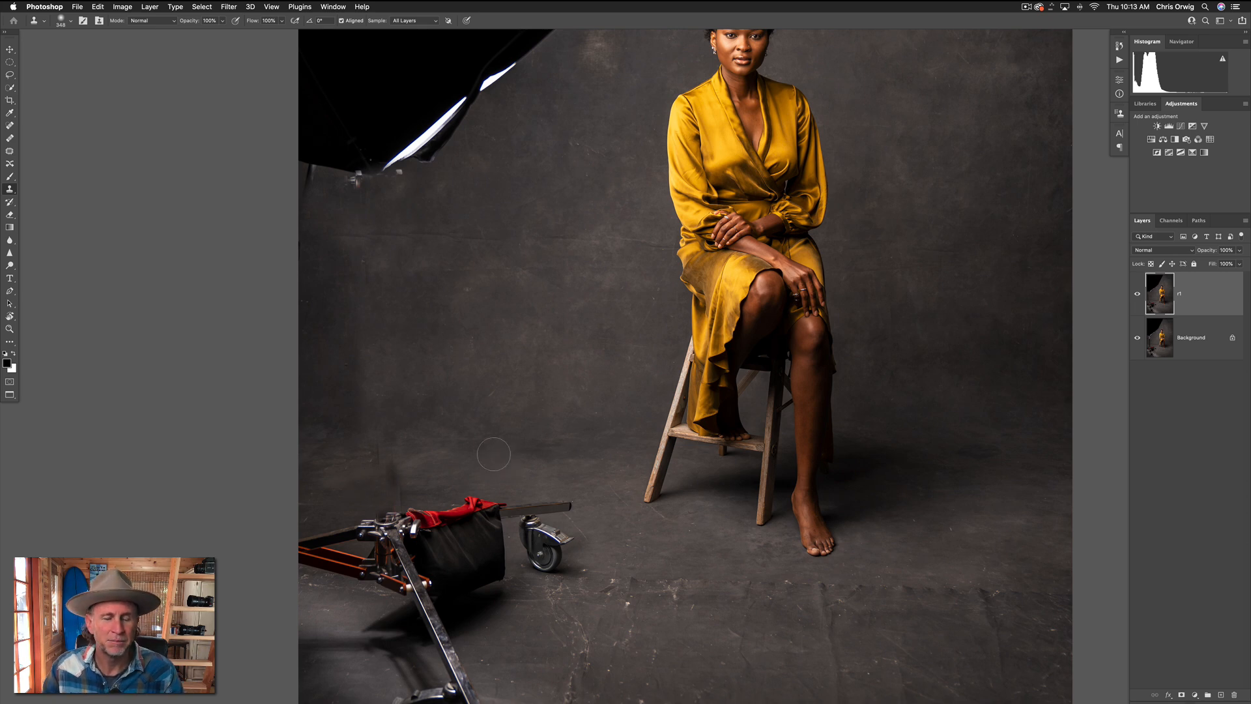
{"action": "left_click", "coordinate": [428, 463], "text": "alt"}
{"action": "left_click_drag", "start_coordinate": [399, 469], "coordinate": [385, 478]}
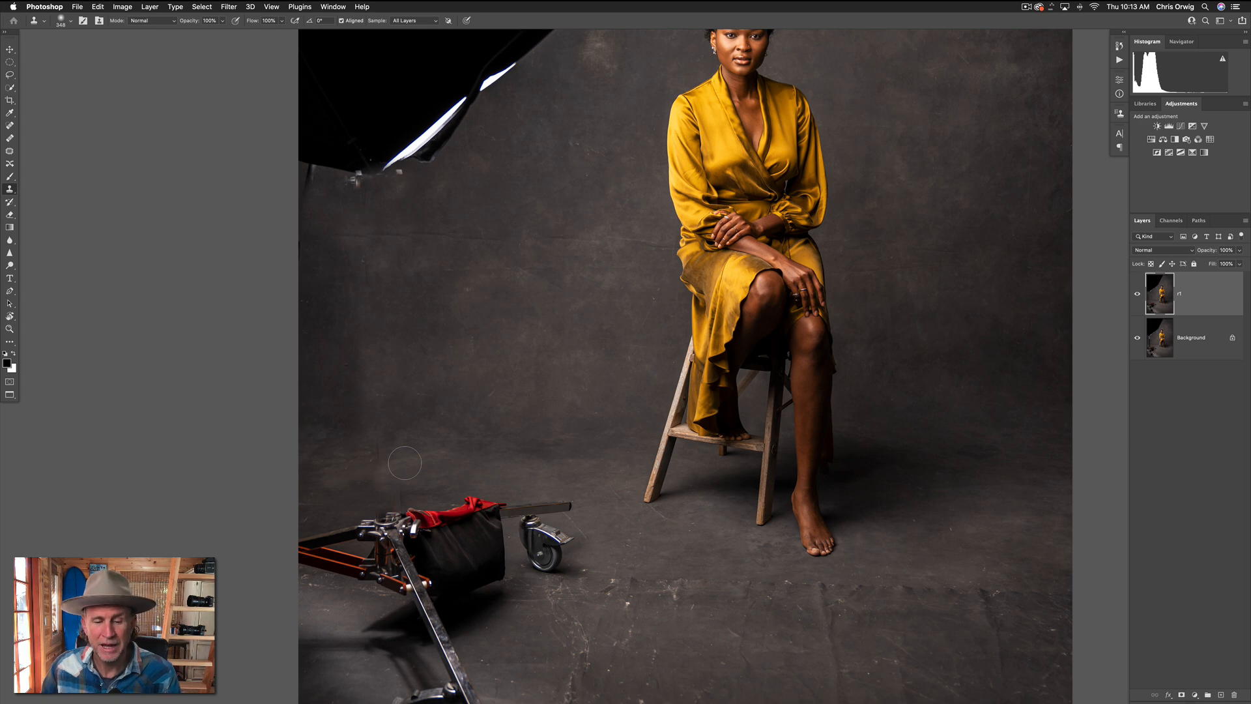
Lasso the light stand's base, wheels and sandbag, and add the scuffed floor patches beside them to the selection.
{"action": "key", "text": "super+0"}
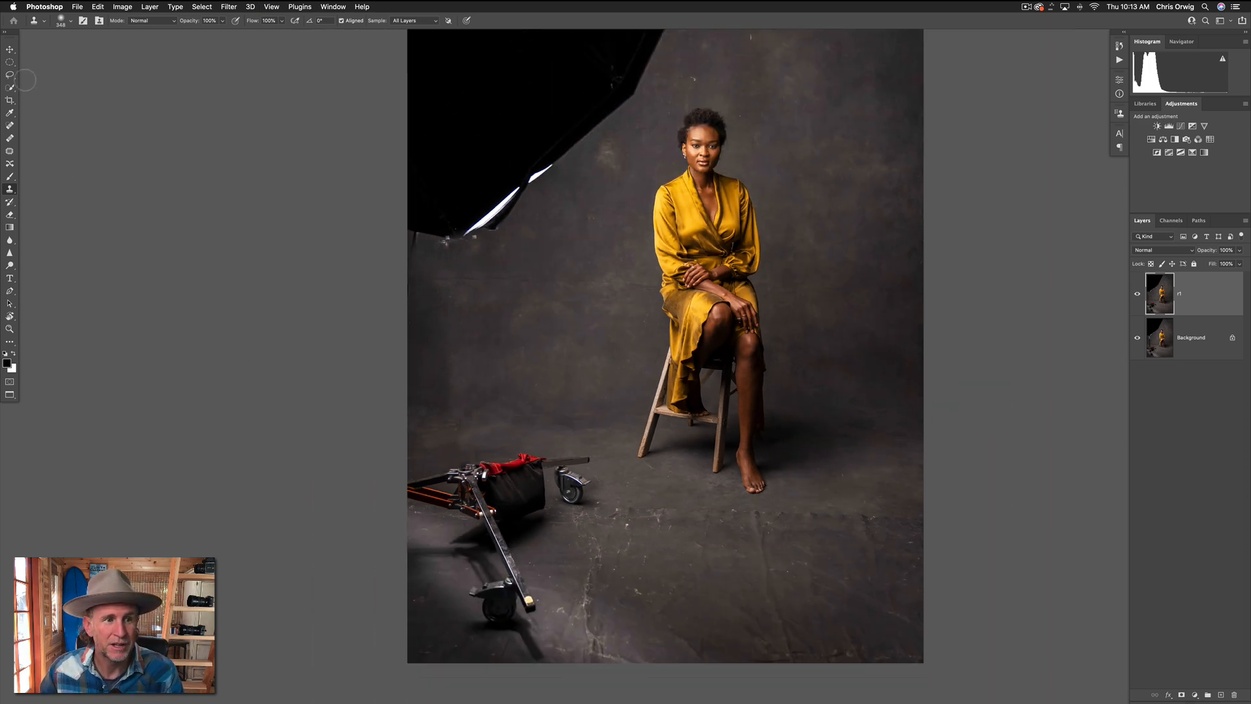
{"action": "left_click", "coordinate": [10, 74]}
{"action": "mouse_move", "coordinate": [407, 448]}
{"action": "left_mouse_down"}
{"action": "mouse_move", "coordinate": [560, 439]}
{"action": "mouse_move", "coordinate": [615, 465]}
{"action": "mouse_move", "coordinate": [615, 506]}
{"action": "mouse_move", "coordinate": [561, 561]}
{"action": "mouse_move", "coordinate": [557, 655]}
{"action": "mouse_move", "coordinate": [529, 673]}
{"action": "mouse_move", "coordinate": [430, 681]}
{"action": "mouse_move", "coordinate": [351, 663]}
{"action": "mouse_move", "coordinate": [337, 446]}
{"action": "mouse_move", "coordinate": [385, 473]}
{"action": "left_mouse_up"}
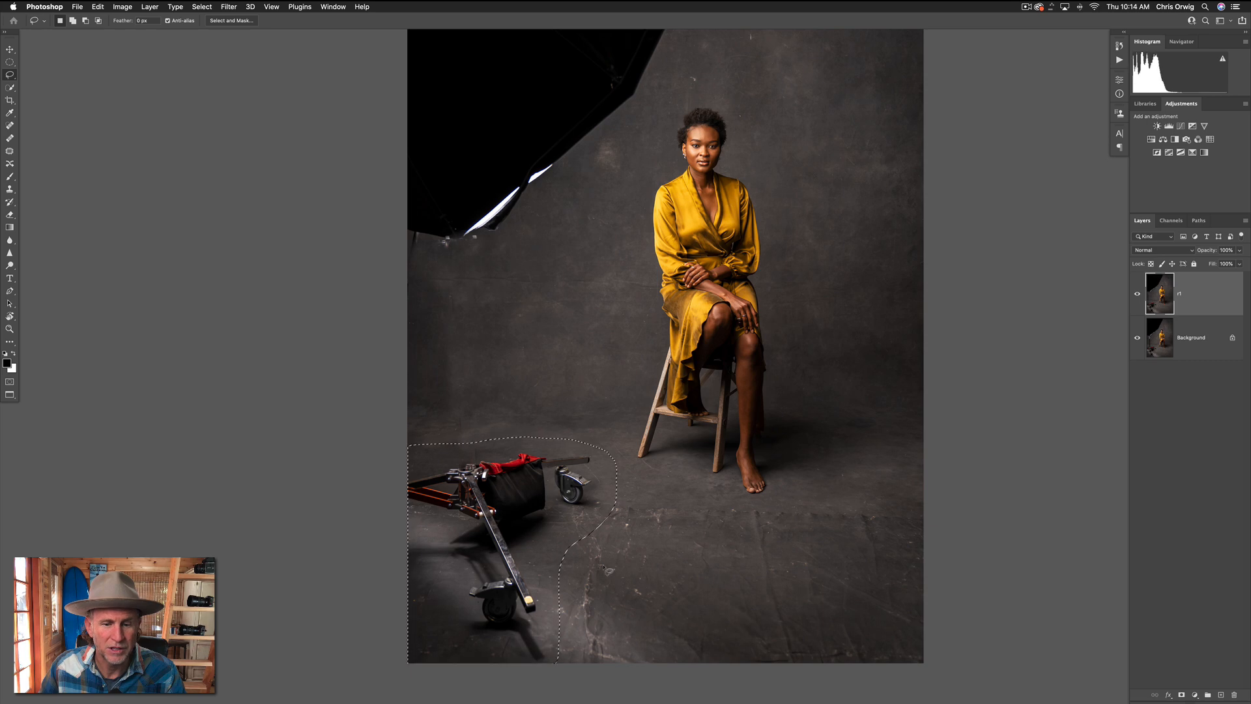
{"action": "mouse_move", "coordinate": [592, 553]}
{"action": "left_mouse_down"}
{"action": "mouse_move", "coordinate": [582, 654]}
{"action": "mouse_move", "coordinate": [641, 666]}
{"action": "mouse_move", "coordinate": [606, 611]}
{"action": "mouse_move", "coordinate": [590, 552]}
{"action": "left_mouse_up"}
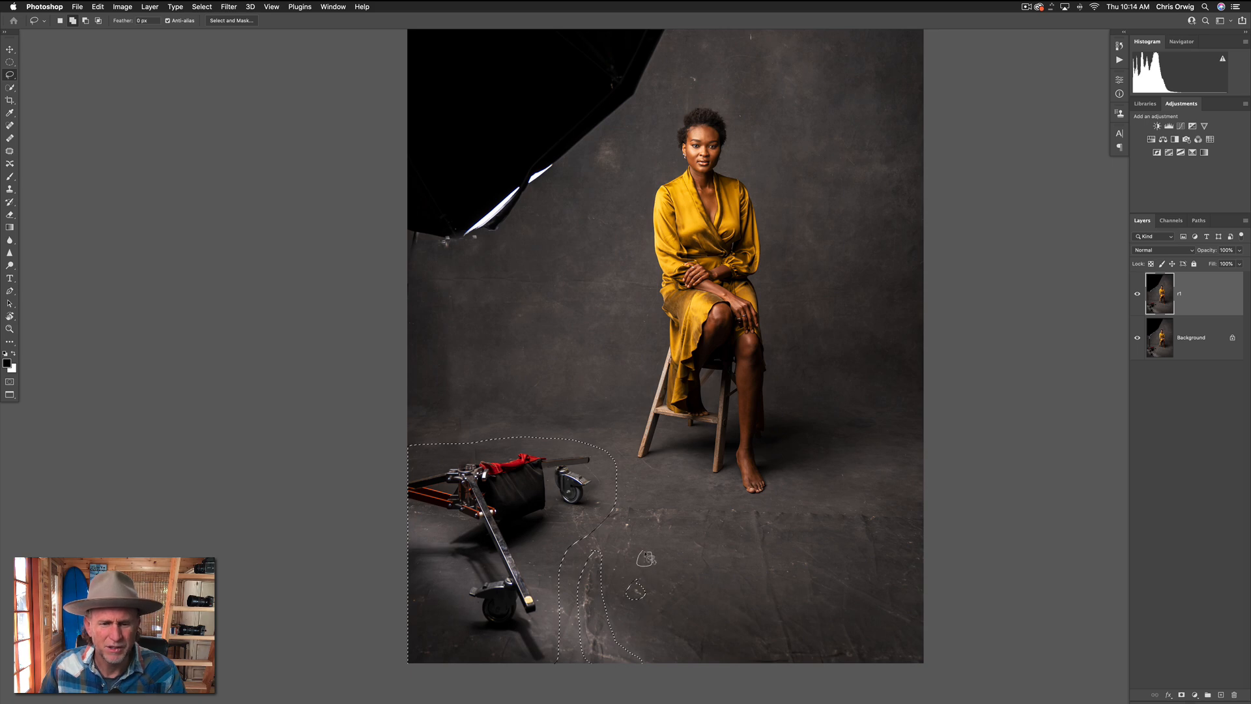
{"action": "mouse_move", "coordinate": [626, 503]}
{"action": "left_mouse_down"}
{"action": "mouse_move", "coordinate": [616, 563]}
{"action": "mouse_move", "coordinate": [641, 555]}
{"action": "mouse_move", "coordinate": [628, 497]}
{"action": "mouse_move", "coordinate": [653, 512]}
{"action": "mouse_move", "coordinate": [655, 533]}
{"action": "mouse_move", "coordinate": [668, 505]}
{"action": "left_mouse_up"}
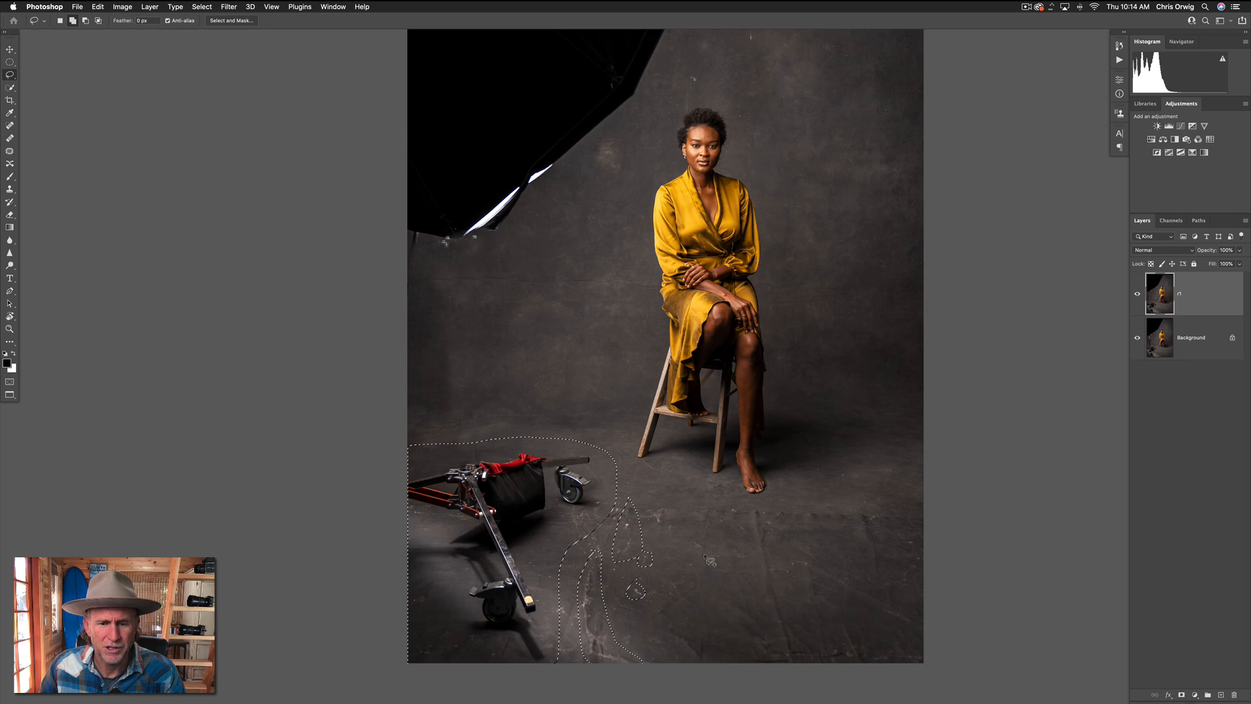
Add the long floor creases below the woman's foot and the marks along the photo's lower edge to the selection.
{"action": "mouse_move", "coordinate": [746, 515]}
{"action": "left_mouse_down"}
{"action": "mouse_move", "coordinate": [747, 567]}
{"action": "mouse_move", "coordinate": [783, 661]}
{"action": "mouse_move", "coordinate": [795, 652]}
{"action": "mouse_move", "coordinate": [746, 515]}
{"action": "left_mouse_up"}
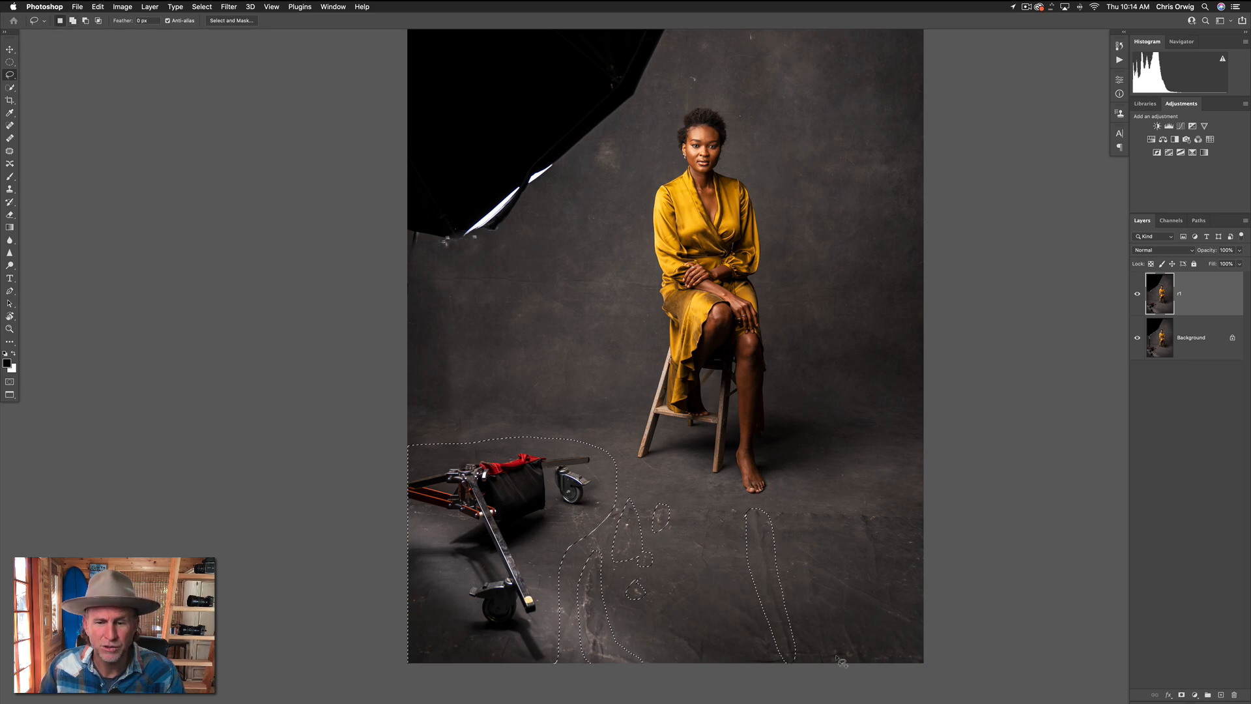
{"action": "mouse_move", "coordinate": [836, 624]}
{"action": "left_mouse_down"}
{"action": "mouse_move", "coordinate": [861, 668]}
{"action": "mouse_move", "coordinate": [840, 626]}
{"action": "left_mouse_up"}
{"action": "mouse_move", "coordinate": [782, 523]}
{"action": "left_mouse_down"}
{"action": "mouse_move", "coordinate": [890, 520]}
{"action": "mouse_move", "coordinate": [815, 506]}
{"action": "mouse_move", "coordinate": [781, 506]}
{"action": "mouse_move", "coordinate": [780, 523]}
{"action": "mouse_move", "coordinate": [687, 516]}
{"action": "mouse_move", "coordinate": [744, 513]}
{"action": "left_mouse_up"}
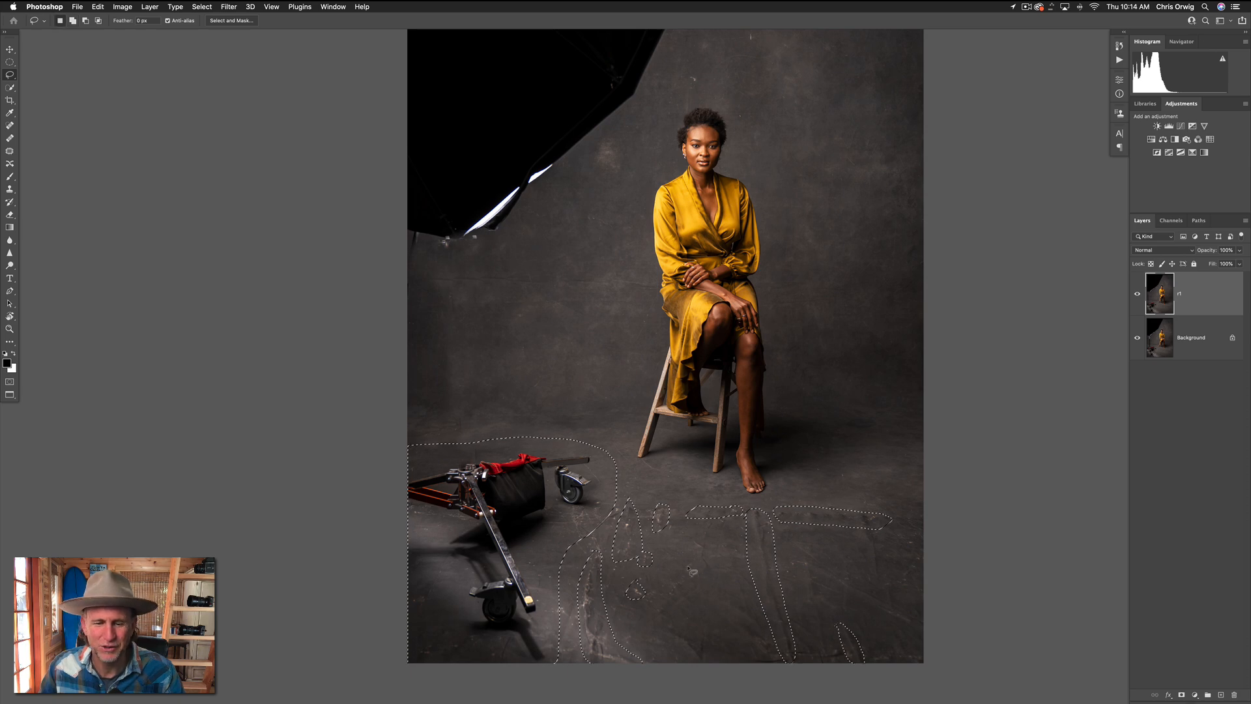
{"action": "key", "text": "super+plus"}
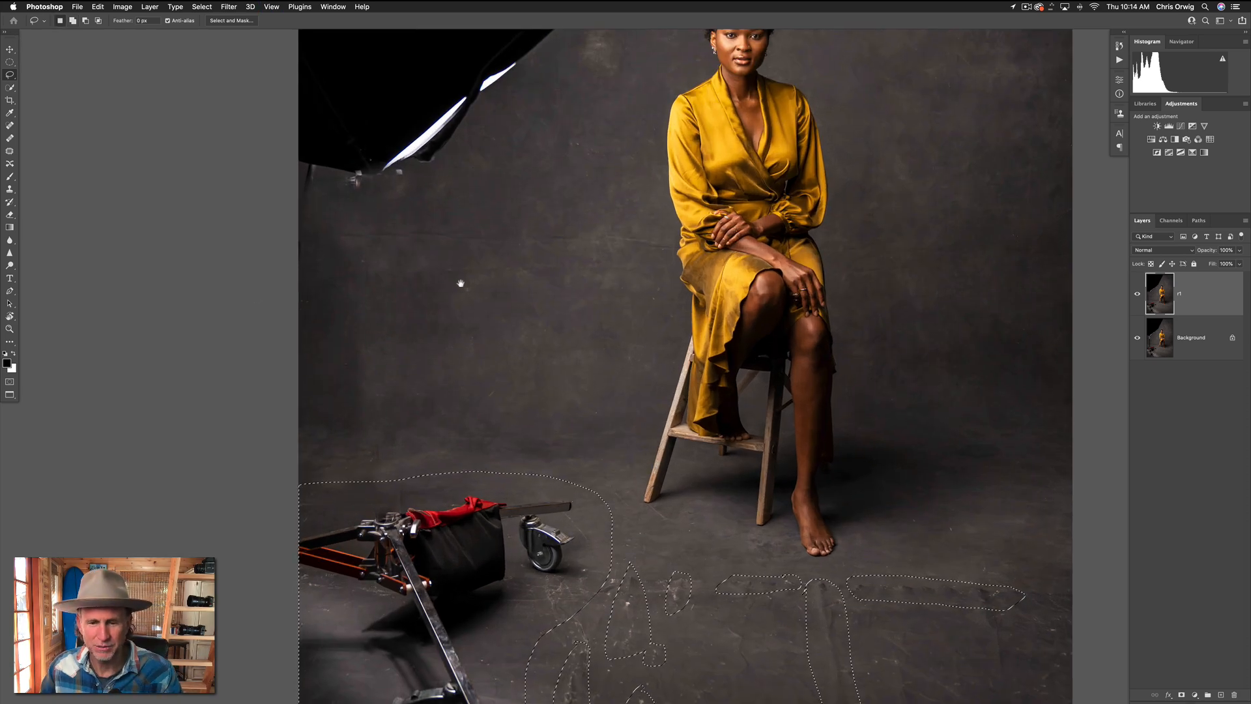
{"action": "left_click_drag", "start_coordinate": [465, 287], "coordinate": [385, 128]}
{"action": "mouse_move", "coordinate": [662, 617]}
{"action": "left_mouse_down"}
{"action": "mouse_move", "coordinate": [623, 601]}
{"action": "mouse_move", "coordinate": [618, 635]}
{"action": "mouse_move", "coordinate": [651, 663]}
{"action": "mouse_move", "coordinate": [675, 663]}
{"action": "mouse_move", "coordinate": [658, 615]}
{"action": "left_mouse_up"}
Apply Content-Aware Fill to the selected floor areas with output to a new layer, and deselect.
{"action": "left_click", "coordinate": [98, 7]}
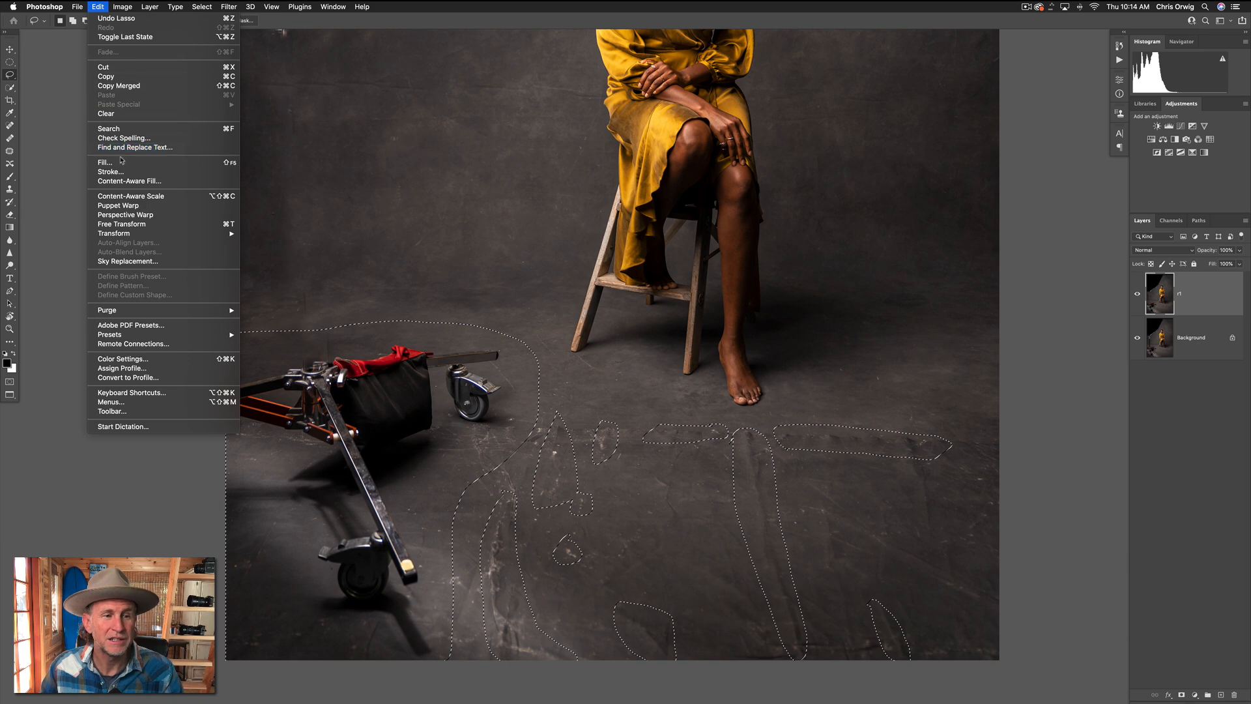
{"action": "left_click", "coordinate": [126, 182]}
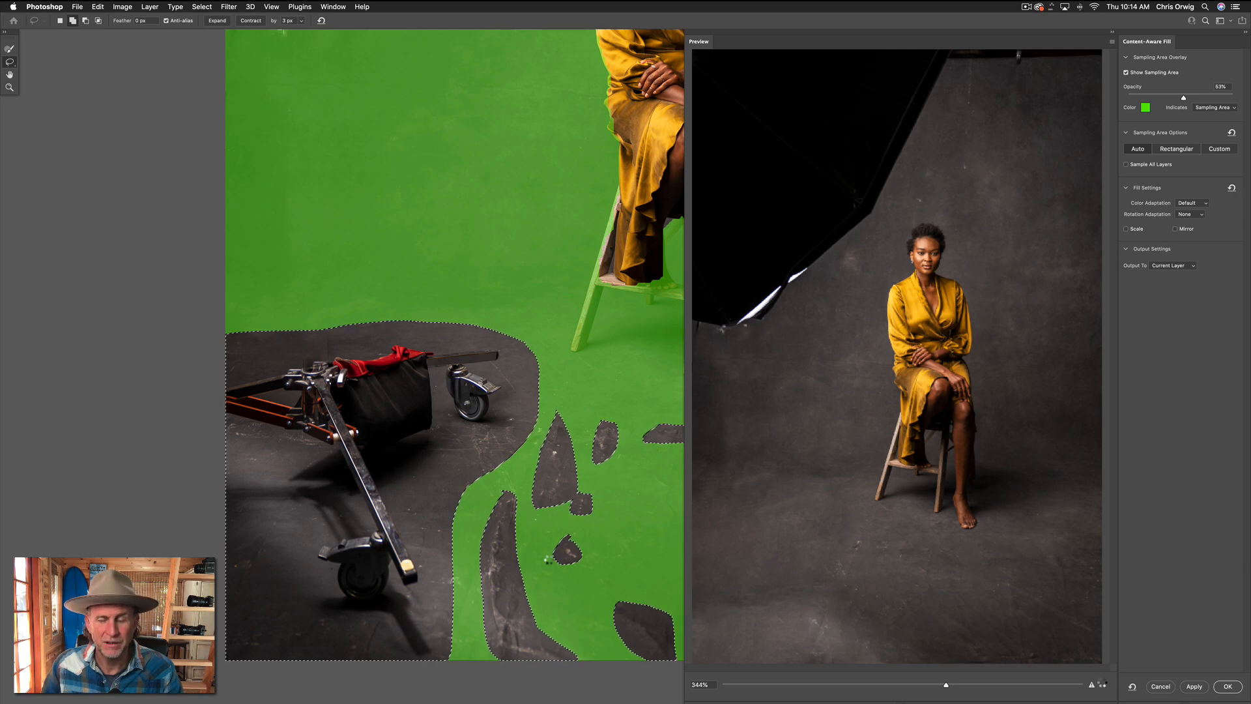
{"action": "left_click", "coordinate": [1179, 265]}
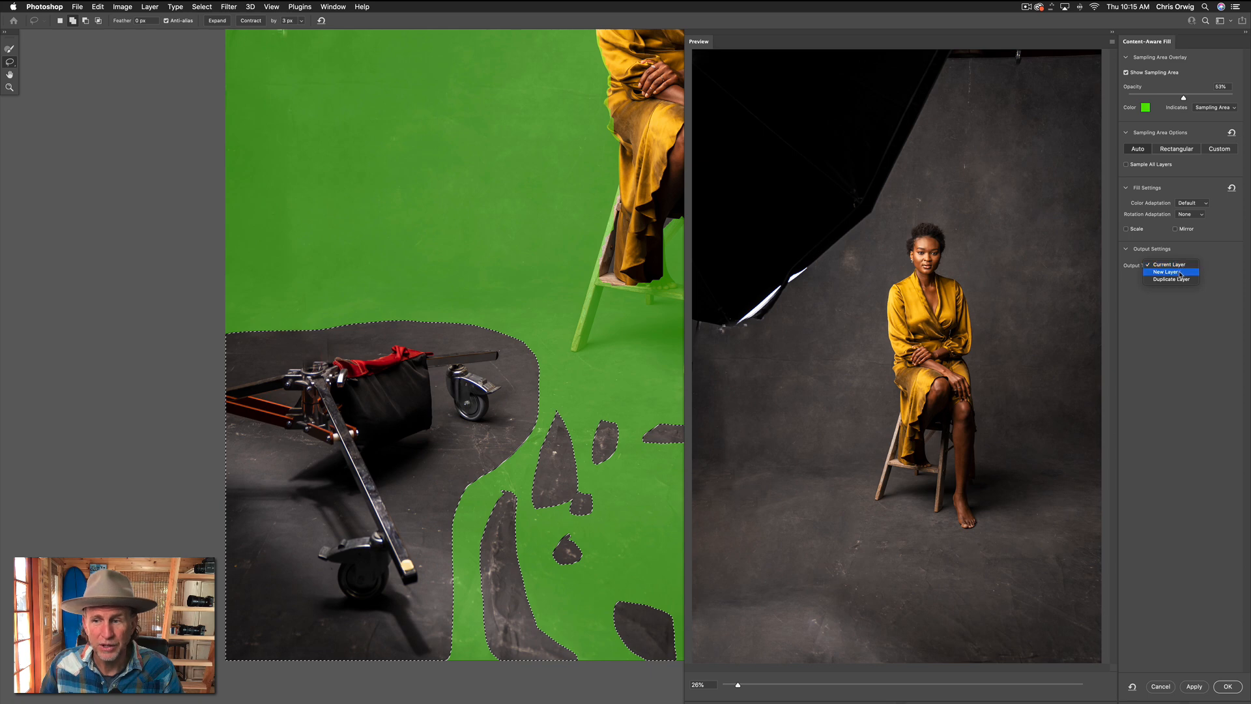
{"action": "left_click", "coordinate": [1181, 272]}
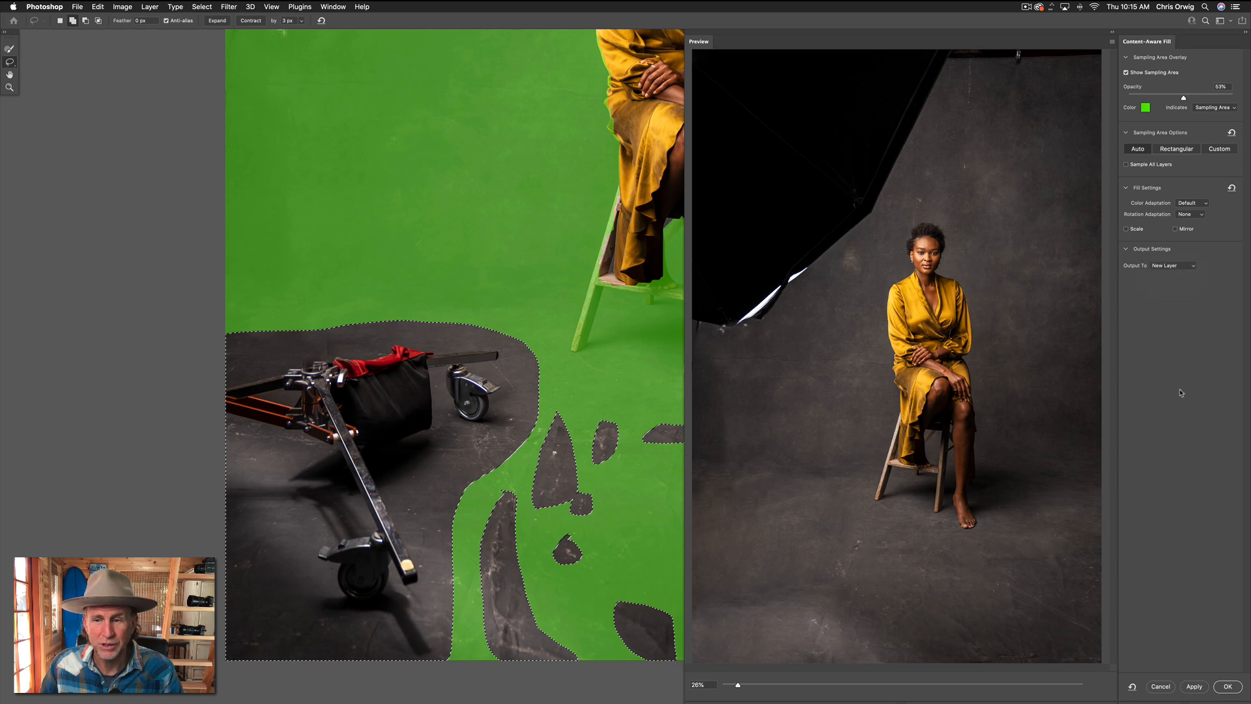
{"action": "left_click", "coordinate": [1223, 689]}
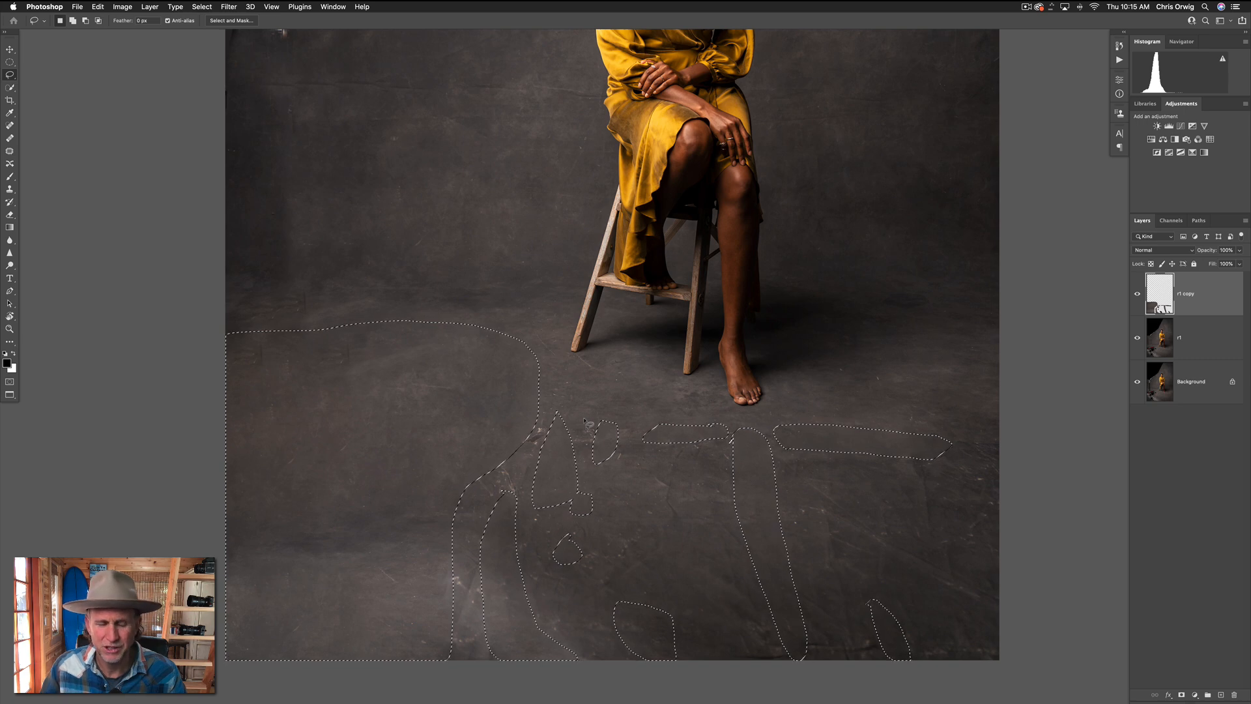
{"action": "left_click", "coordinate": [202, 7]}
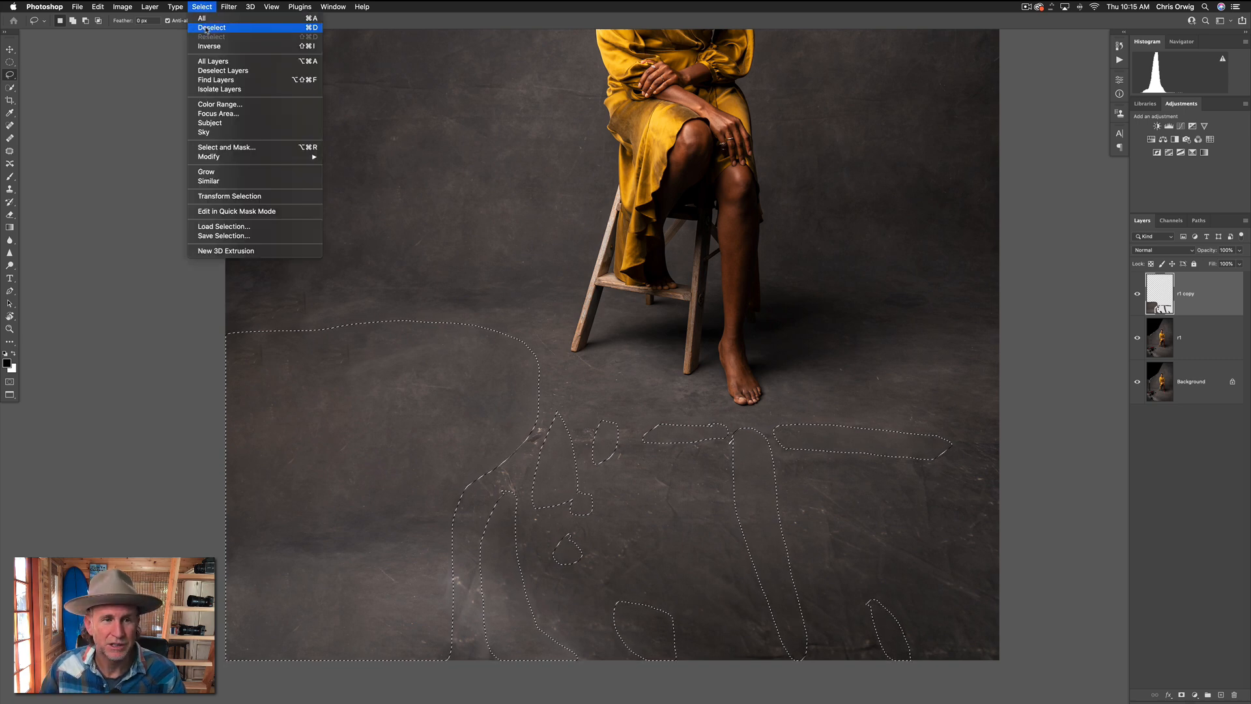
{"action": "left_click", "coordinate": [288, 28]}
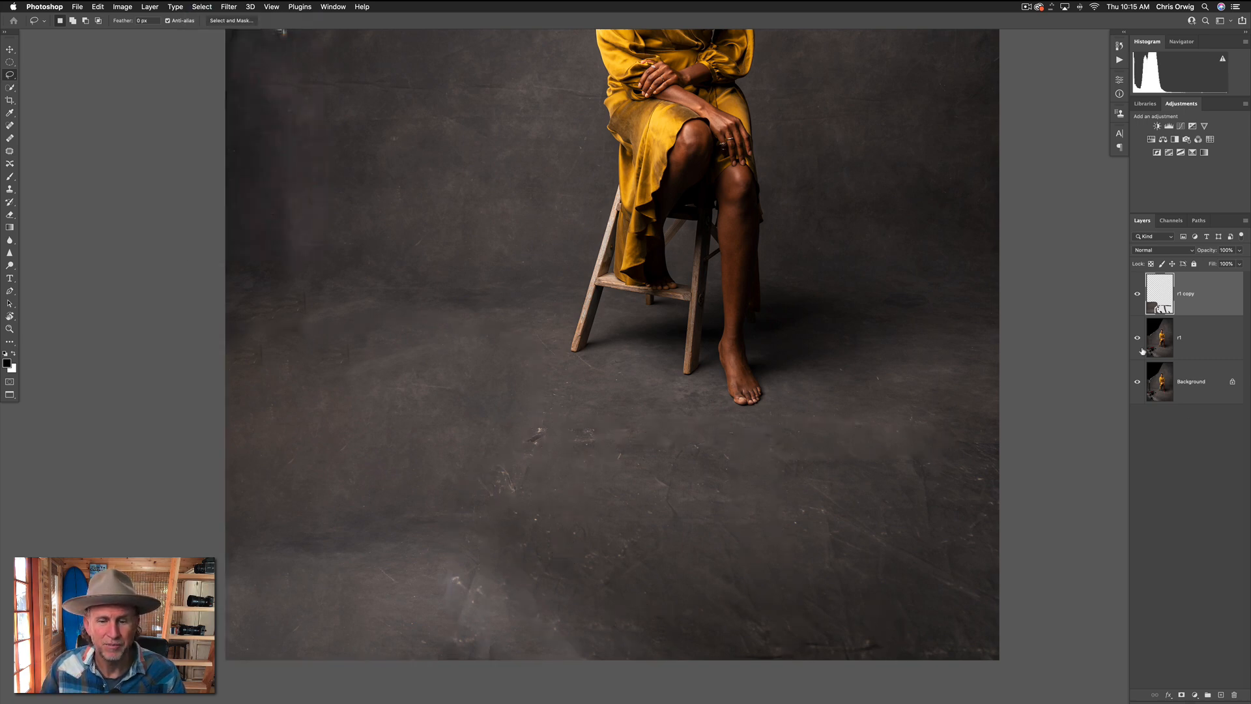
Inspect the fill layer alone and against the layer beneath it, and merge it down into r1.
{"action": "left_click", "coordinate": [1138, 382]}
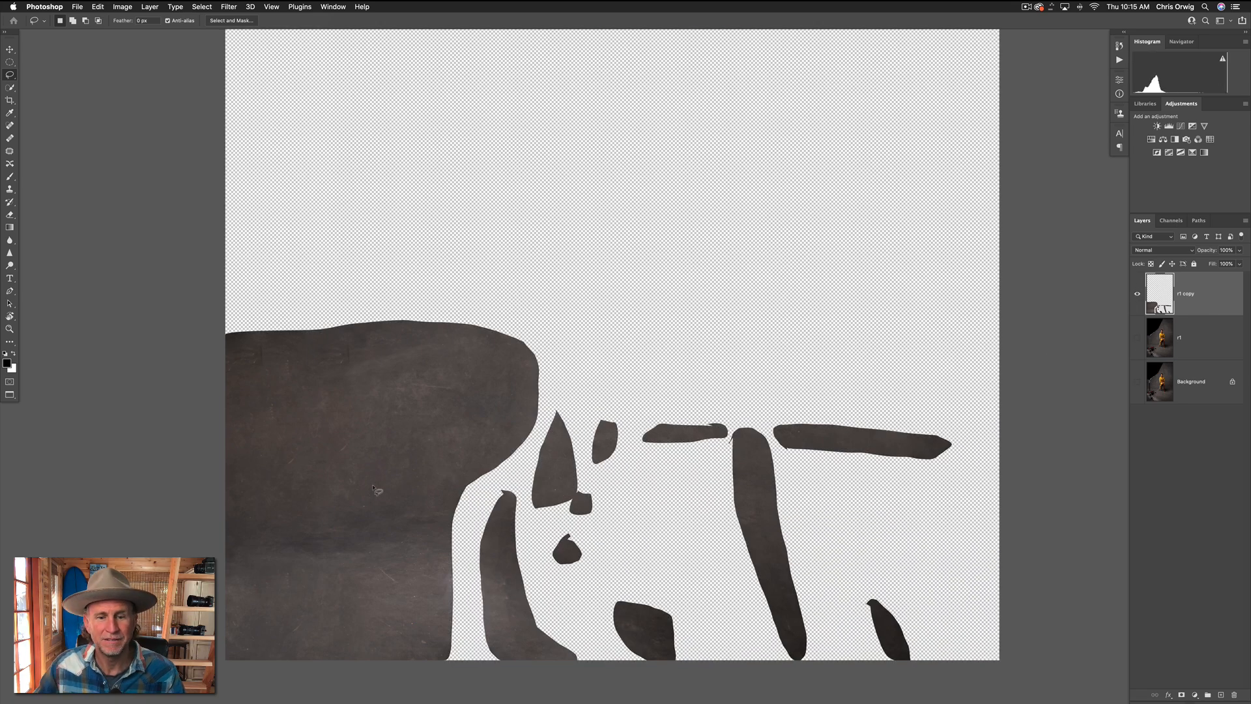
{"action": "left_click", "coordinate": [1137, 340]}
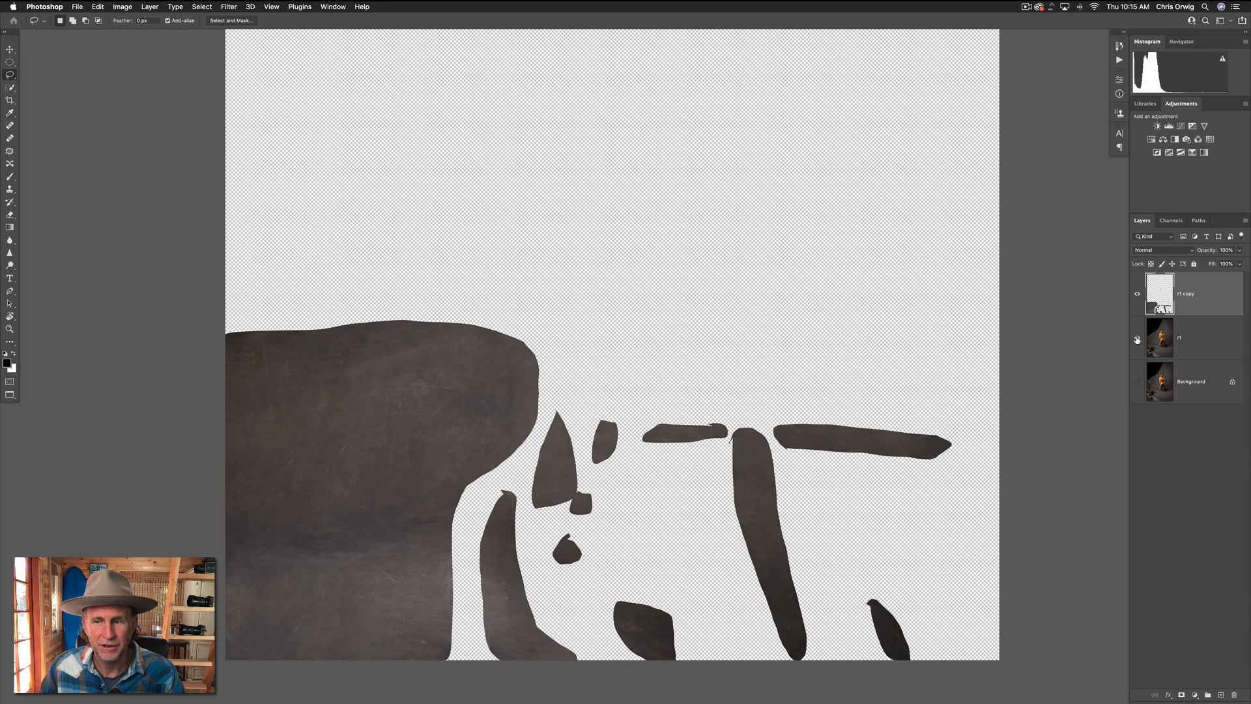
{"action": "left_click", "coordinate": [1137, 295]}
{"action": "left_click", "coordinate": [1137, 295]}
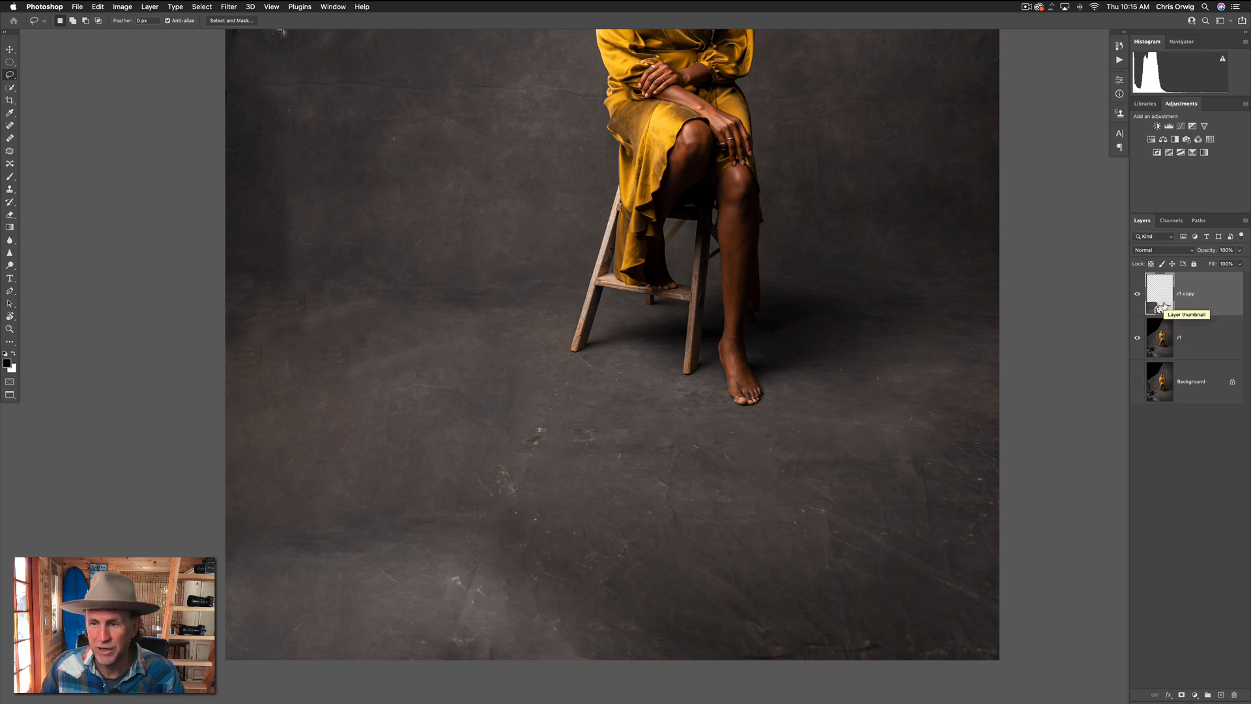
{"action": "key", "text": "super+e"}
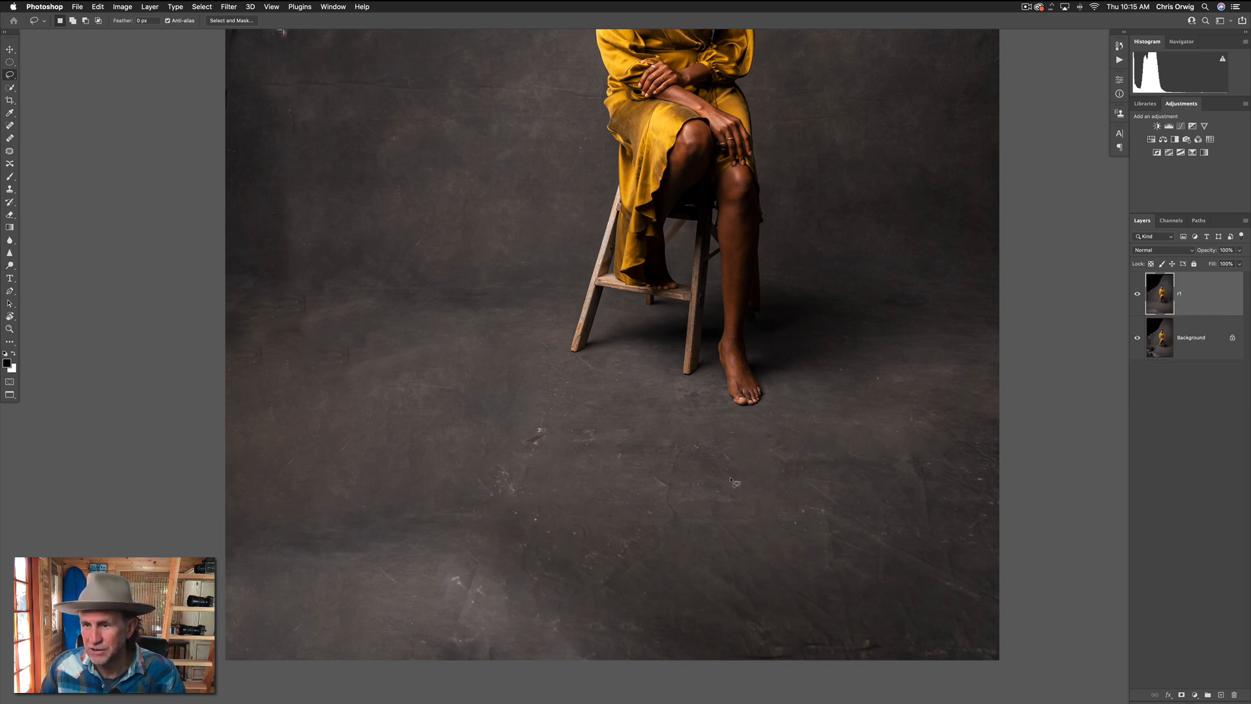
Lasso the blotchy lower-left floor, the patch at the photo's left edge, the mark below the stool and the lower-edge creases.
{"action": "mouse_move", "coordinate": [553, 418]}
{"action": "left_mouse_down"}
{"action": "mouse_move", "coordinate": [374, 486]}
{"action": "mouse_move", "coordinate": [217, 525]}
{"action": "mouse_move", "coordinate": [238, 570]}
{"action": "mouse_move", "coordinate": [417, 653]}
{"action": "mouse_move", "coordinate": [506, 679]}
{"action": "mouse_move", "coordinate": [595, 682]}
{"action": "left_mouse_up"}
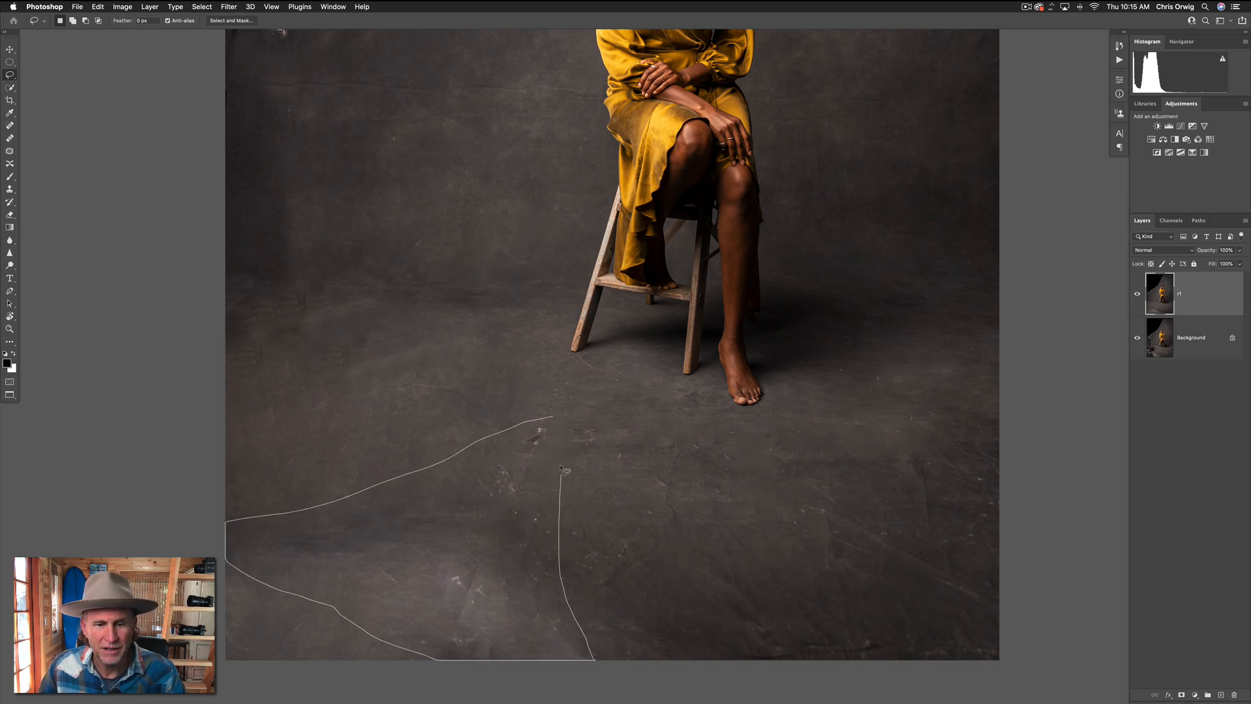
{"action": "left_click_drag", "start_coordinate": [555, 423], "coordinate": [554, 421]}
{"action": "left_click_drag", "start_coordinate": [389, 345], "coordinate": [214, 377]}
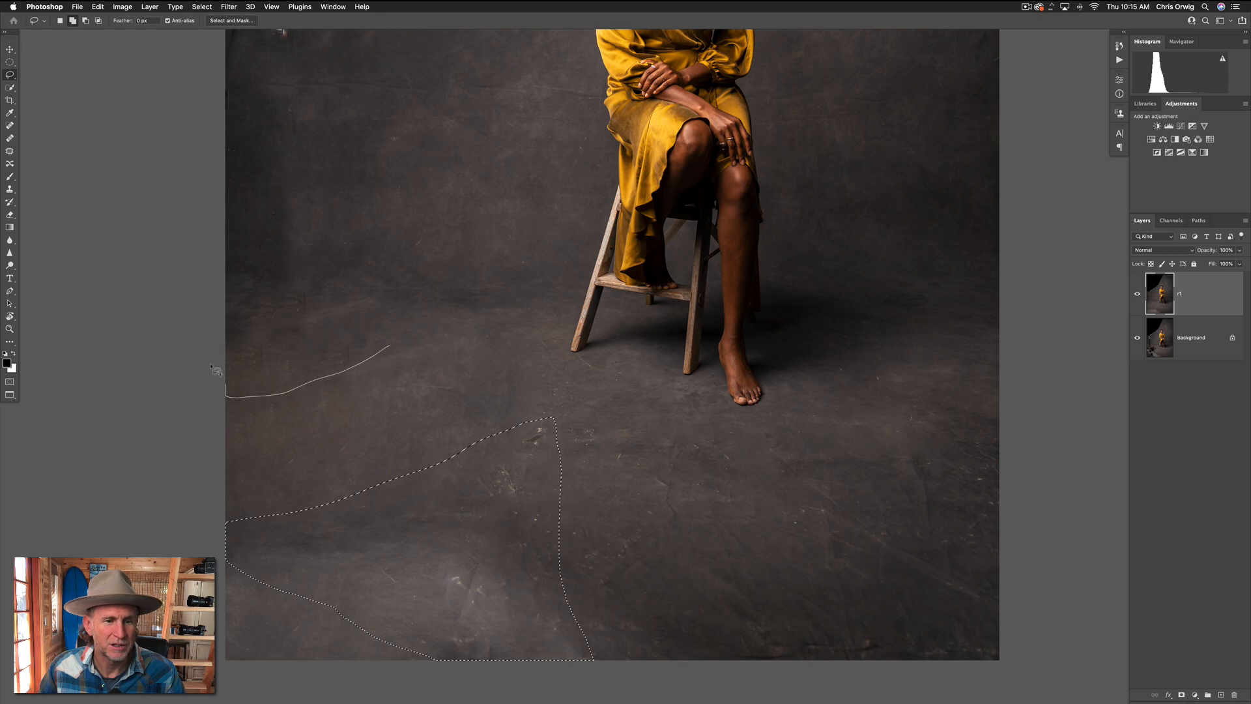
{"action": "mouse_move", "coordinate": [243, 268]}
{"action": "left_mouse_down"}
{"action": "mouse_move", "coordinate": [381, 258]}
{"action": "mouse_move", "coordinate": [401, 312]}
{"action": "mouse_move", "coordinate": [390, 350]}
{"action": "left_mouse_up"}
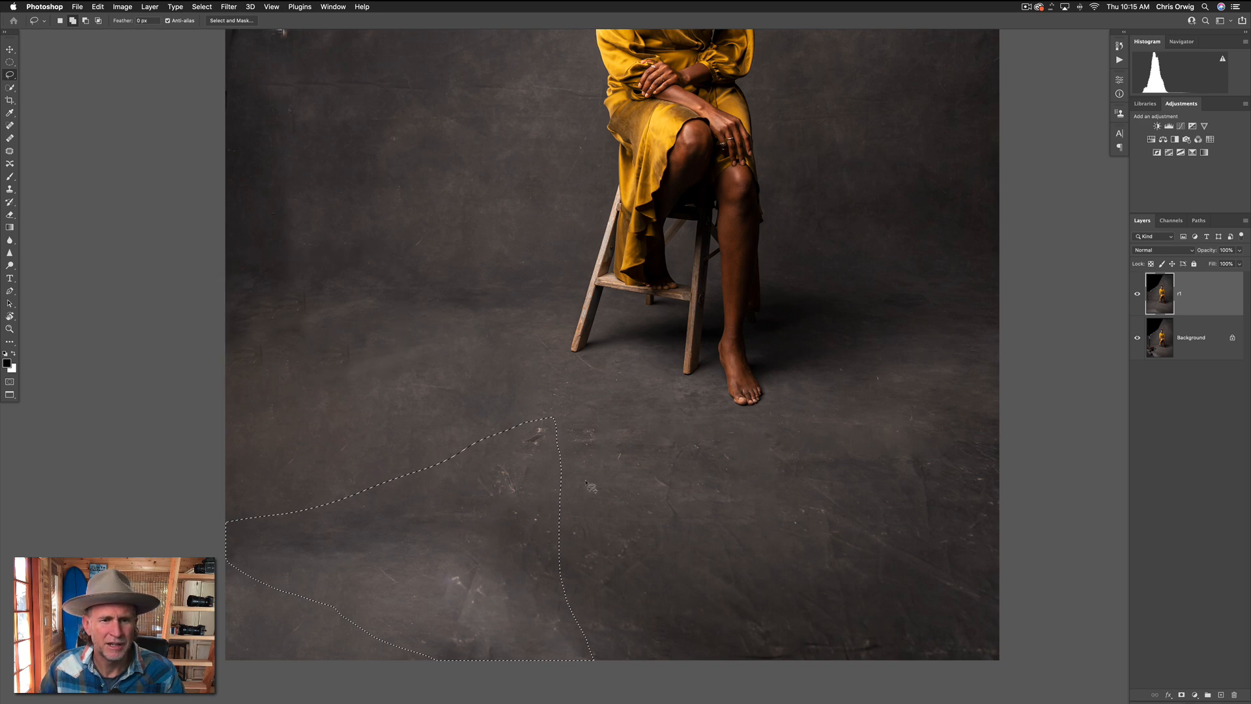
{"action": "mouse_move", "coordinate": [688, 433]}
{"action": "left_mouse_down"}
{"action": "mouse_move", "coordinate": [649, 494]}
{"action": "mouse_move", "coordinate": [667, 540]}
{"action": "mouse_move", "coordinate": [704, 502]}
{"action": "mouse_move", "coordinate": [703, 438]}
{"action": "mouse_move", "coordinate": [708, 486]}
{"action": "left_mouse_up"}
{"action": "left_click_drag", "start_coordinate": [870, 616], "coordinate": [740, 626]}
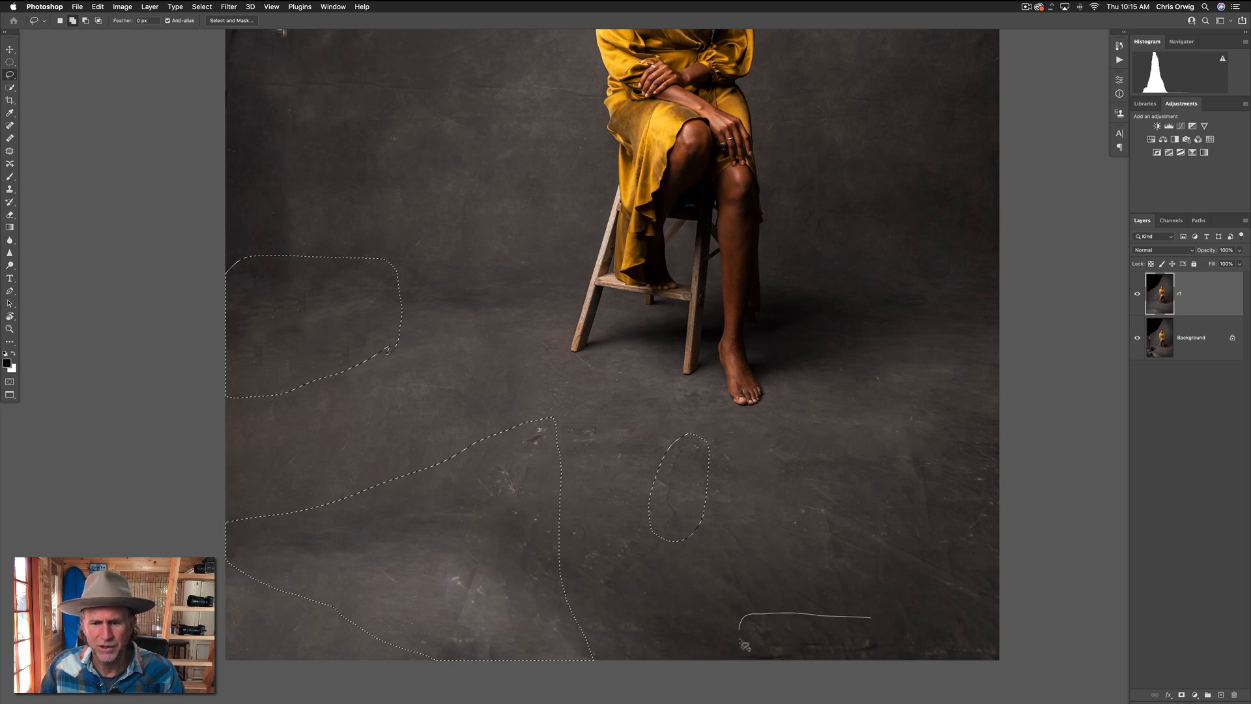
{"action": "left_click_drag", "start_coordinate": [871, 619], "coordinate": [870, 617]}
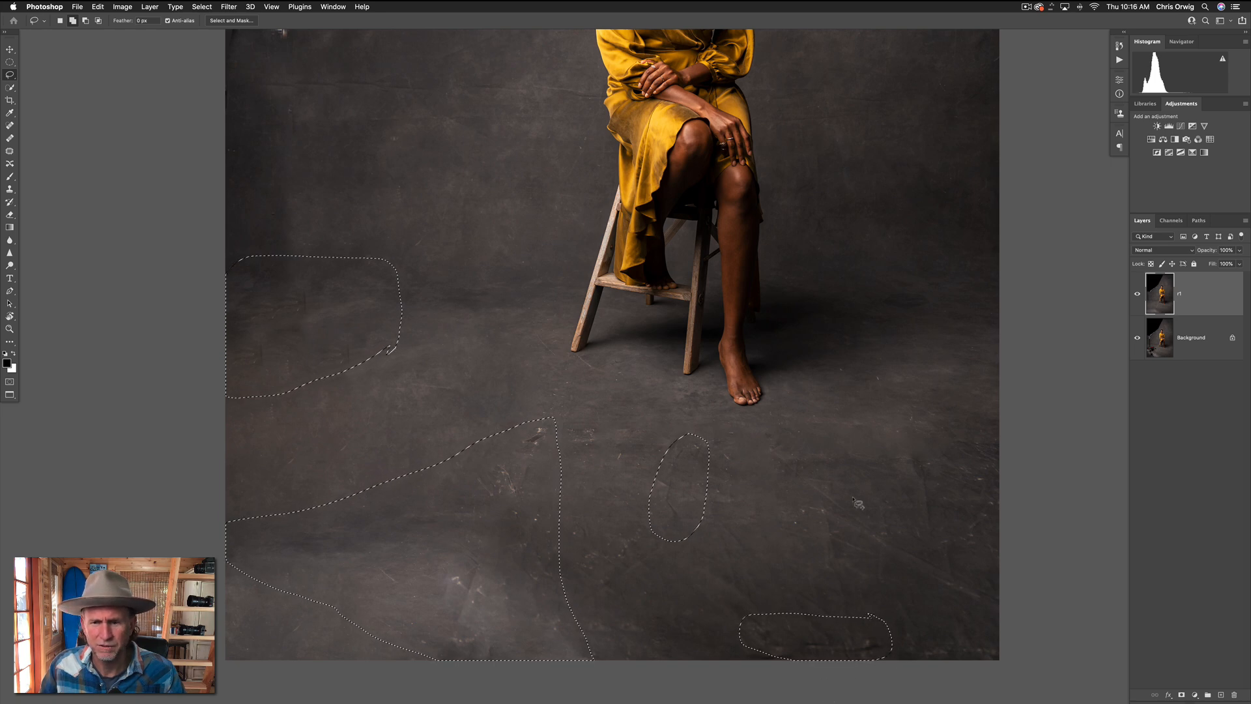
Add the remaining creases and scuffs around the woman's foot and across the floor to the lasso selection.
{"action": "mouse_move", "coordinate": [823, 496]}
{"action": "left_mouse_down"}
{"action": "mouse_move", "coordinate": [880, 567]}
{"action": "mouse_move", "coordinate": [1008, 624]}
{"action": "mouse_move", "coordinate": [963, 548]}
{"action": "mouse_move", "coordinate": [823, 496]}
{"action": "left_mouse_up"}
{"action": "mouse_move", "coordinate": [900, 475]}
{"action": "left_mouse_down"}
{"action": "mouse_move", "coordinate": [745, 467]}
{"action": "mouse_move", "coordinate": [799, 437]}
{"action": "mouse_move", "coordinate": [927, 460]}
{"action": "mouse_move", "coordinate": [900, 474]}
{"action": "left_mouse_up"}
{"action": "mouse_move", "coordinate": [702, 387]}
{"action": "left_mouse_down"}
{"action": "mouse_move", "coordinate": [665, 401]}
{"action": "mouse_move", "coordinate": [689, 415]}
{"action": "mouse_move", "coordinate": [702, 387]}
{"action": "left_mouse_up"}
{"action": "left_click_drag", "start_coordinate": [884, 372], "coordinate": [838, 367]}
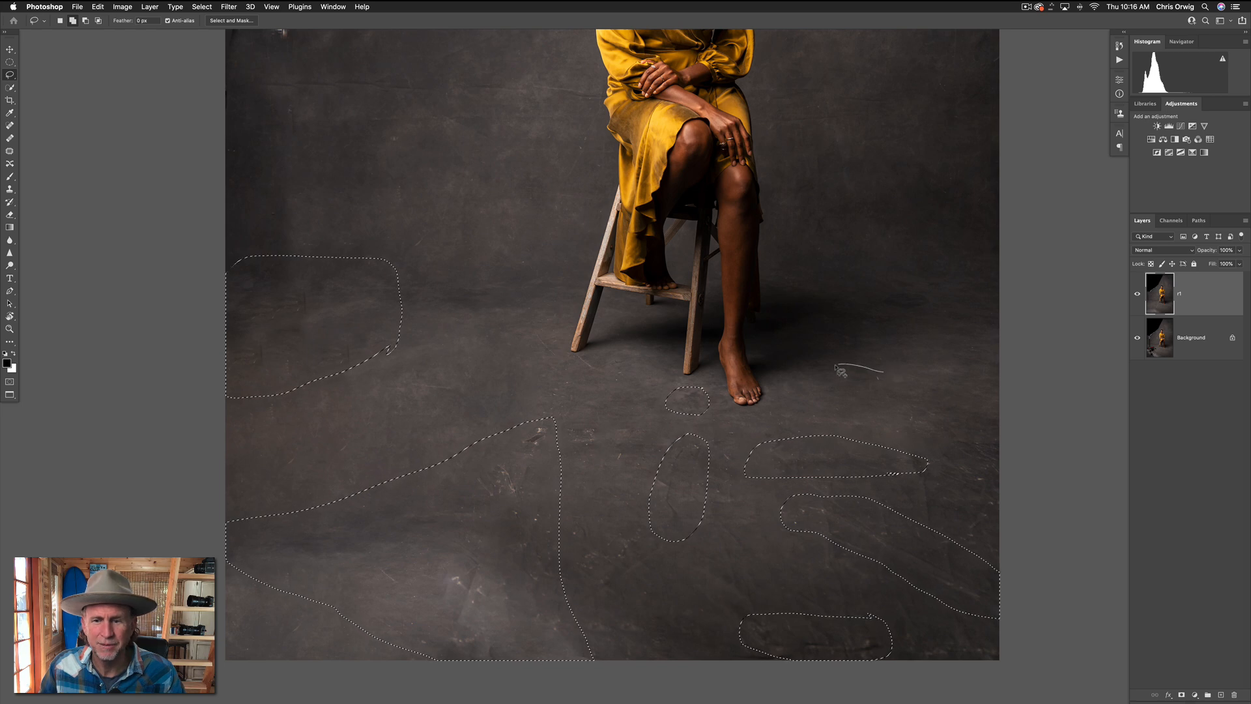
{"action": "left_click_drag", "start_coordinate": [903, 411], "coordinate": [907, 444]}
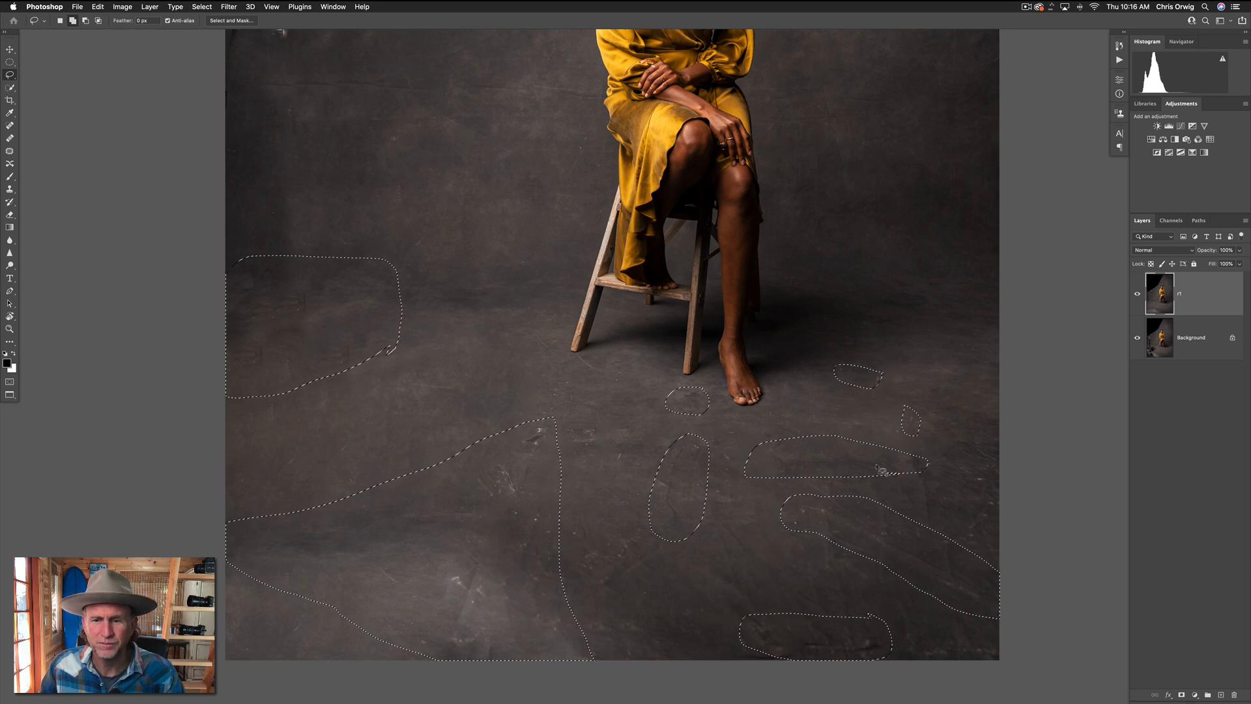
{"action": "mouse_move", "coordinate": [605, 599]}
{"action": "left_mouse_down"}
{"action": "mouse_move", "coordinate": [641, 535]}
{"action": "mouse_move", "coordinate": [629, 540]}
{"action": "left_mouse_up"}
{"action": "left_click_drag", "start_coordinate": [605, 450], "coordinate": [587, 423]}
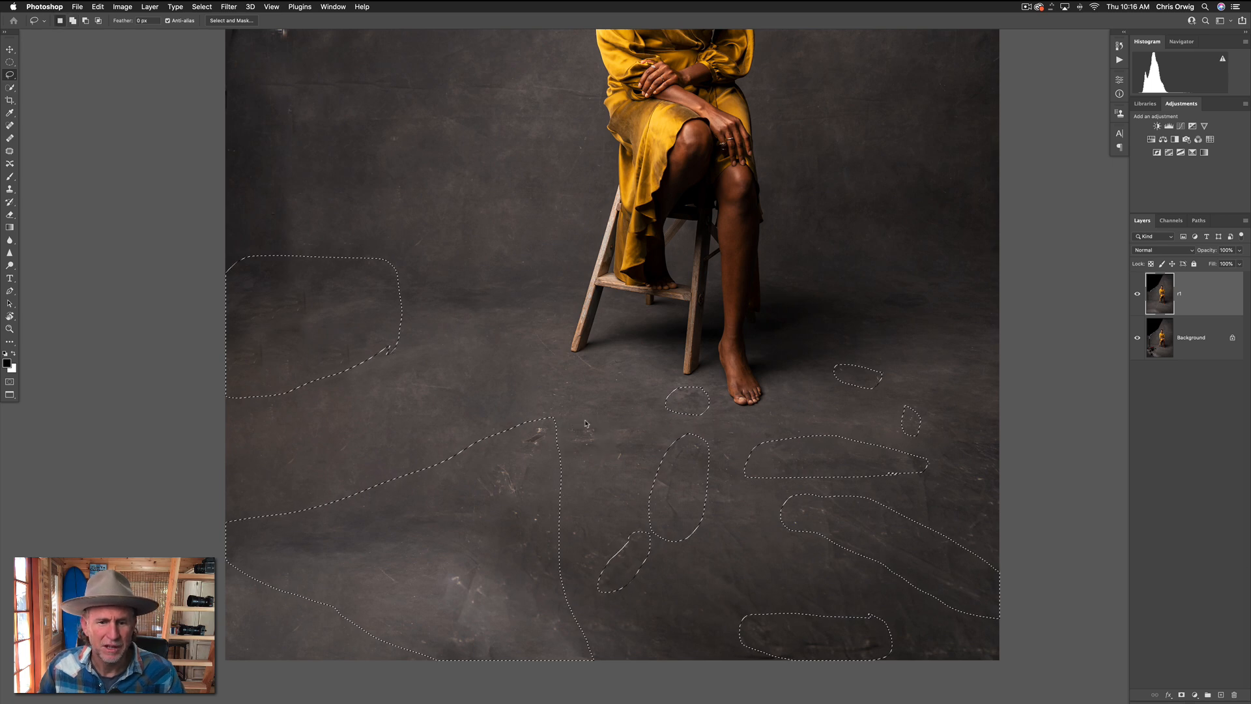
Apply Content-Aware Fill to the selected floor blemishes with output to the current layer, and deselect.
{"action": "left_click", "coordinate": [98, 6]}
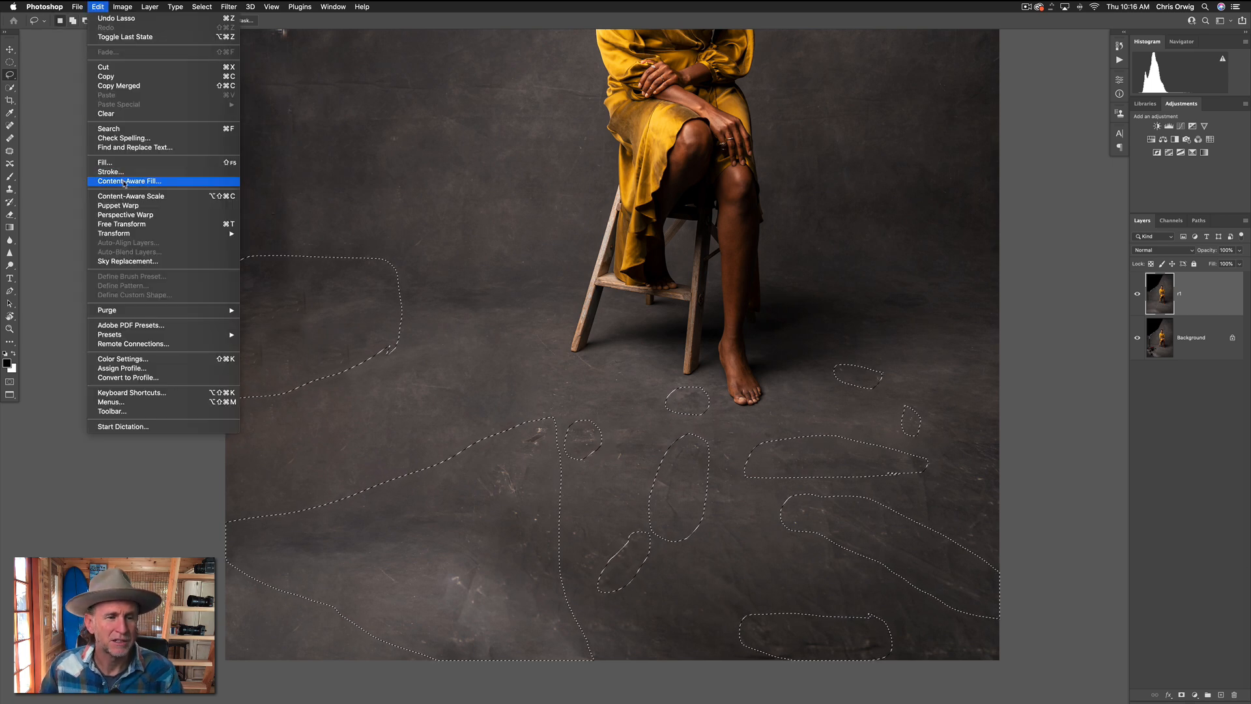
{"action": "left_click", "coordinate": [123, 181]}
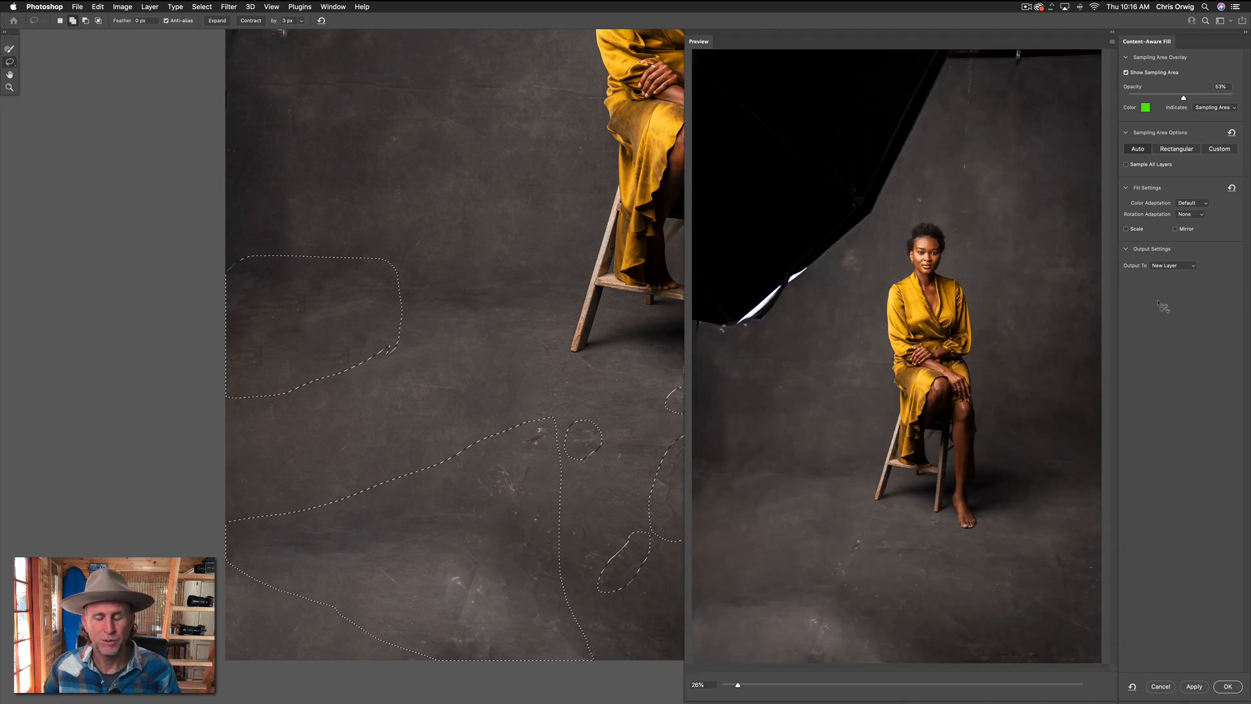
{"action": "left_click_drag", "start_coordinate": [636, 398], "coordinate": [367, 387]}
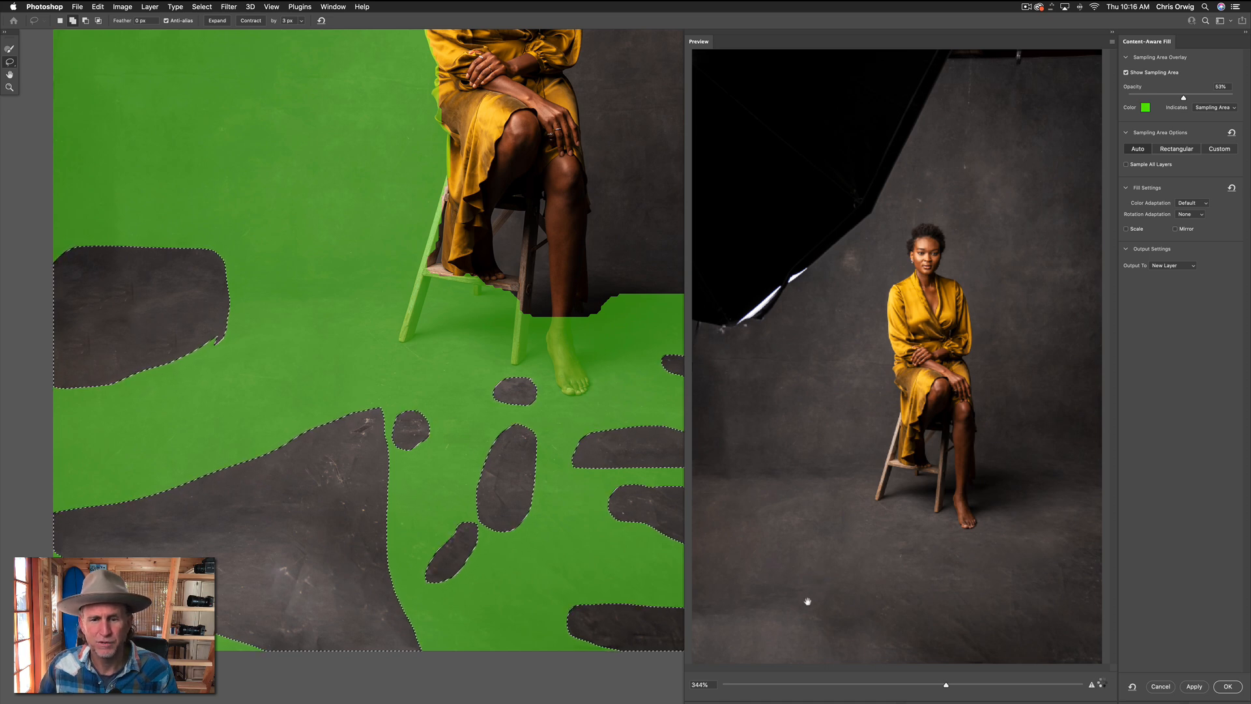
{"action": "left_click", "coordinate": [1173, 265]}
{"action": "left_click", "coordinate": [1167, 255]}
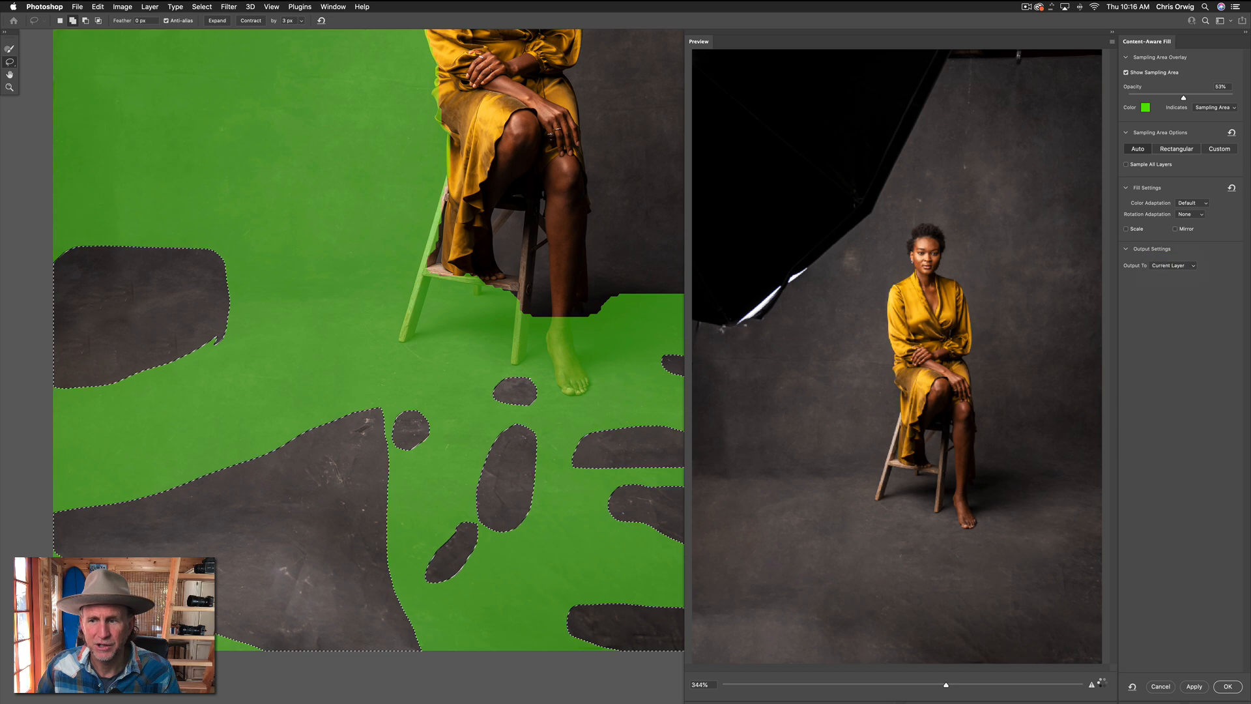
{"action": "left_click", "coordinate": [1228, 686]}
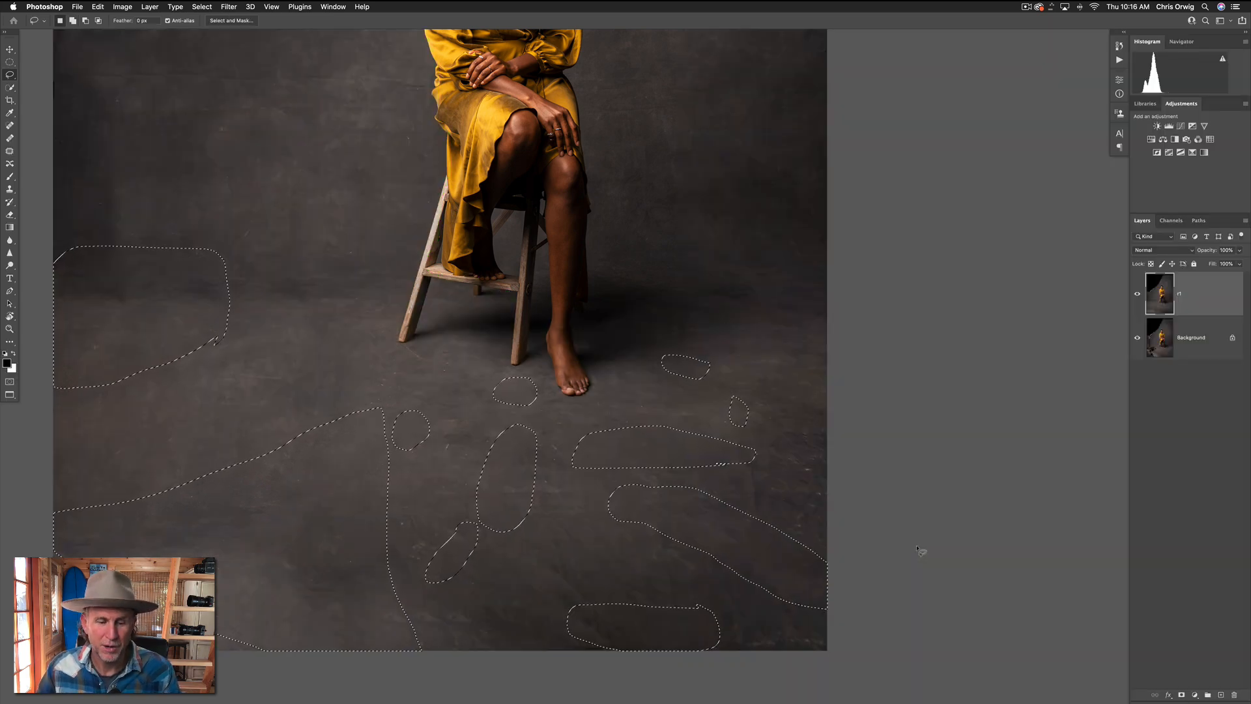
{"action": "key", "text": "cmd+d"}
Lasso the black softbox with a margin of backdrop around it, and extend the selection along the photo's upper edge.
{"action": "left_click_drag", "start_coordinate": [381, 345], "coordinate": [501, 492]}
{"action": "key", "text": "super+minus"}
{"action": "left_click_drag", "start_coordinate": [447, 354], "coordinate": [418, 501]}
{"action": "mouse_move", "coordinate": [825, 90]}
{"action": "left_mouse_down"}
{"action": "mouse_move", "coordinate": [646, 96]}
{"action": "mouse_move", "coordinate": [622, 111]}
{"action": "mouse_move", "coordinate": [599, 192]}
{"action": "left_mouse_up"}
{"action": "mouse_move", "coordinate": [529, 301]}
{"action": "left_mouse_down"}
{"action": "mouse_move", "coordinate": [453, 409]}
{"action": "mouse_move", "coordinate": [371, 450]}
{"action": "left_mouse_up"}
{"action": "left_click_drag", "start_coordinate": [239, 352], "coordinate": [248, 91]}
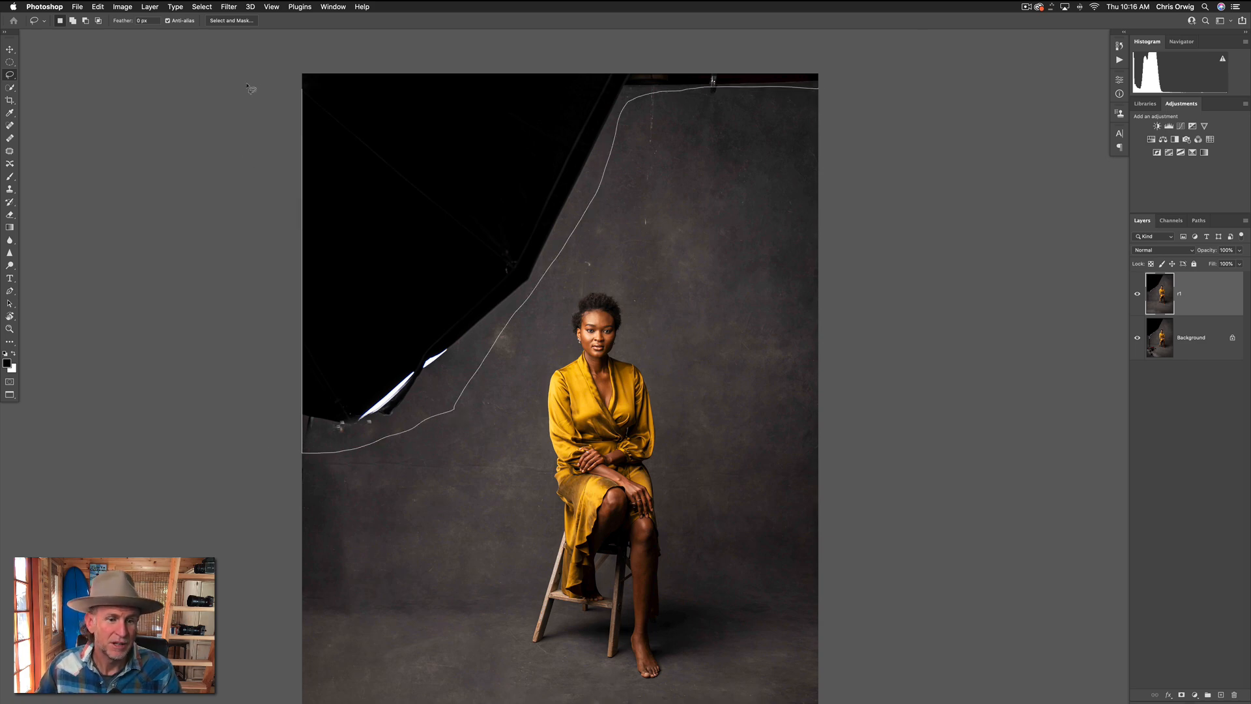
{"action": "left_click_drag", "start_coordinate": [487, 51], "coordinate": [839, 62]}
{"action": "left_click_drag", "start_coordinate": [833, 121], "coordinate": [629, 105]}
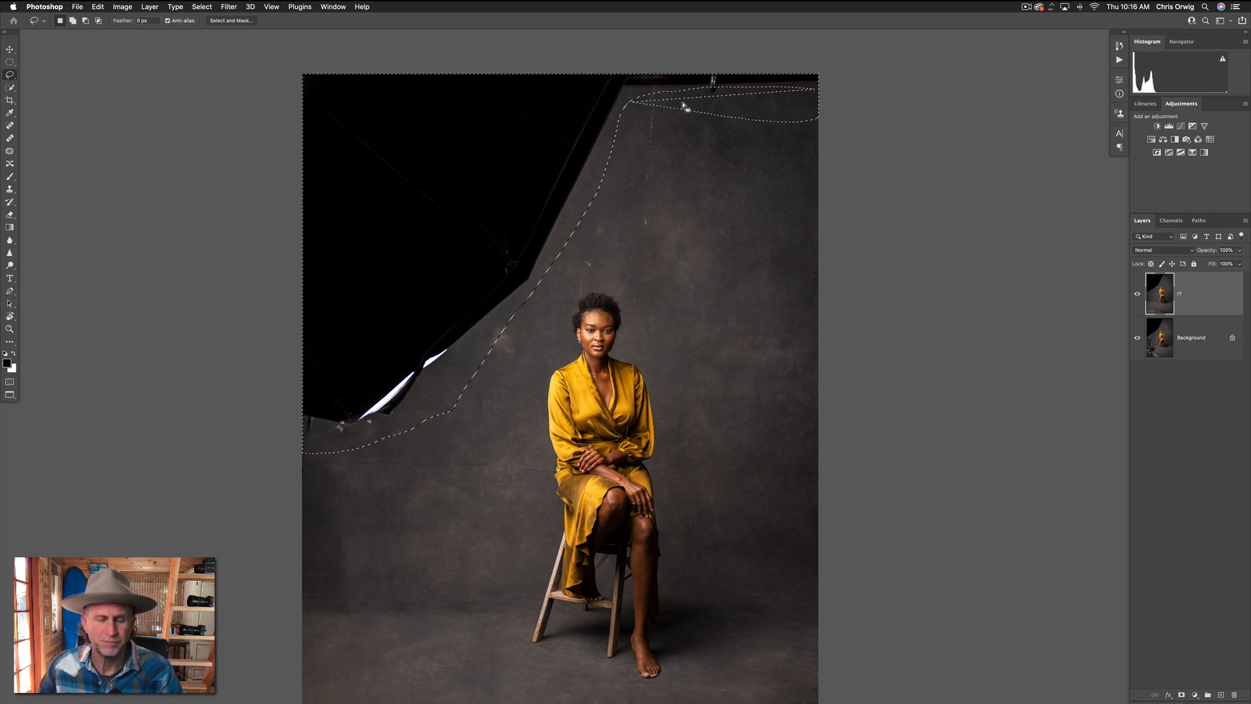
Subtract the stray loops below the photo's upper edge and add an even strip covering the backdrop bar and clamp.
{"action": "key", "text": "super+plus"}
{"action": "left_click_drag", "start_coordinate": [727, 139], "coordinate": [651, 378]}
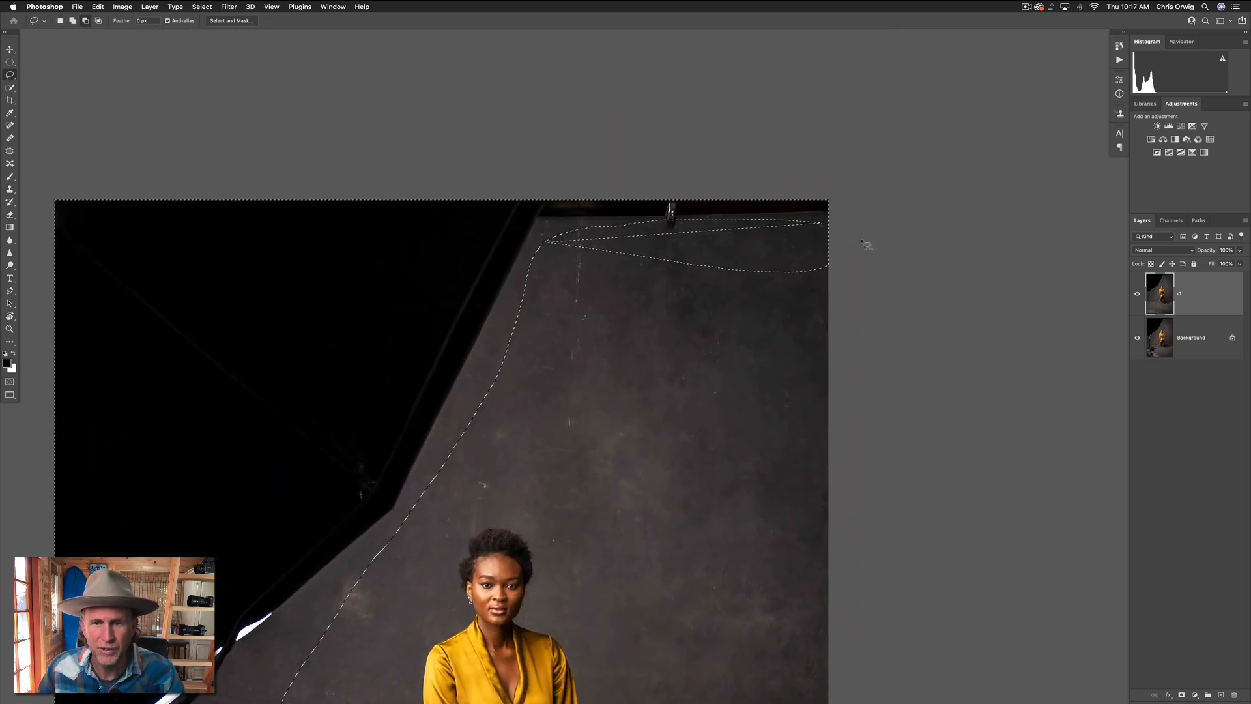
{"action": "mouse_move", "coordinate": [860, 233]}
{"action": "left_mouse_down"}
{"action": "mouse_move", "coordinate": [597, 227]}
{"action": "mouse_move", "coordinate": [556, 235]}
{"action": "mouse_move", "coordinate": [550, 257]}
{"action": "mouse_move", "coordinate": [612, 294]}
{"action": "mouse_move", "coordinate": [816, 314]}
{"action": "mouse_move", "coordinate": [912, 246]}
{"action": "left_mouse_up"}
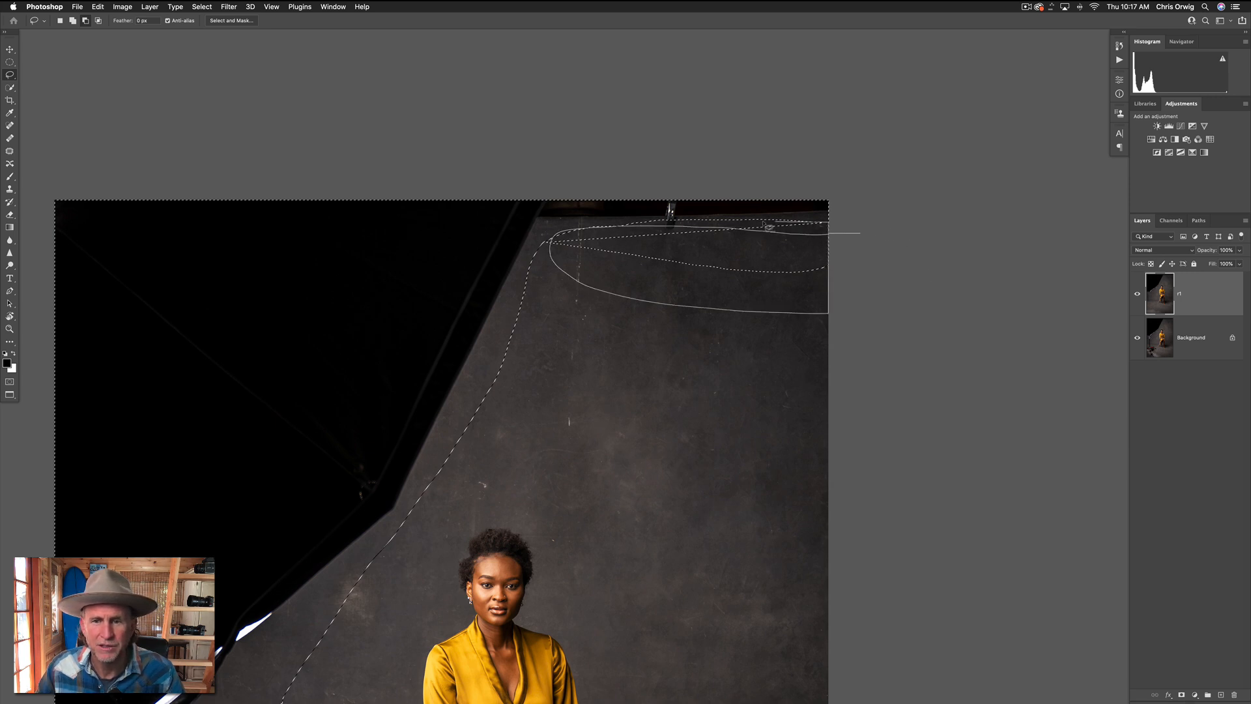
{"action": "left_click_drag", "start_coordinate": [564, 241], "coordinate": [572, 244]}
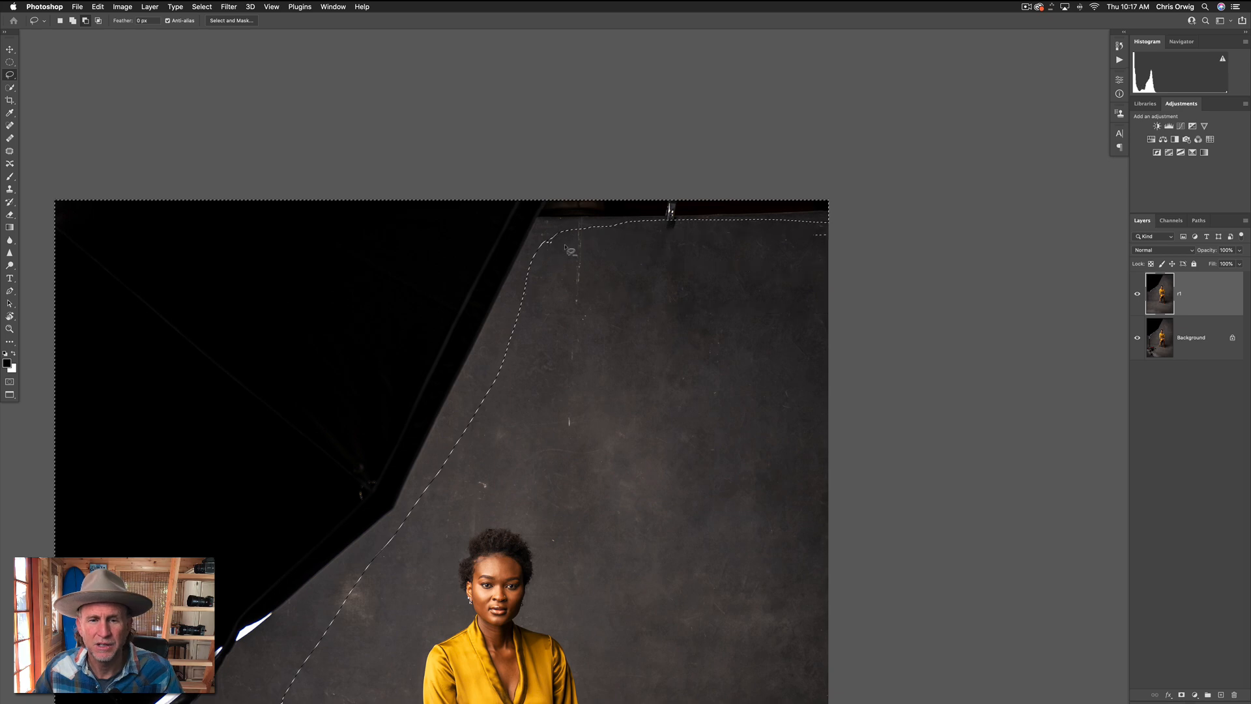
{"action": "left_click_drag", "start_coordinate": [864, 219], "coordinate": [560, 223]}
{"action": "mouse_move", "coordinate": [632, 290]}
{"action": "left_mouse_down"}
{"action": "mouse_move", "coordinate": [836, 264]}
{"action": "mouse_move", "coordinate": [869, 232]}
{"action": "left_mouse_up"}
{"action": "key", "text": "shift"}
{"action": "left_click_drag", "start_coordinate": [542, 239], "coordinate": [859, 240]}
{"action": "mouse_move", "coordinate": [782, 185]}
{"action": "left_mouse_down"}
{"action": "mouse_move", "coordinate": [562, 186]}
{"action": "mouse_move", "coordinate": [528, 205]}
{"action": "mouse_move", "coordinate": [541, 242]}
{"action": "left_mouse_up"}
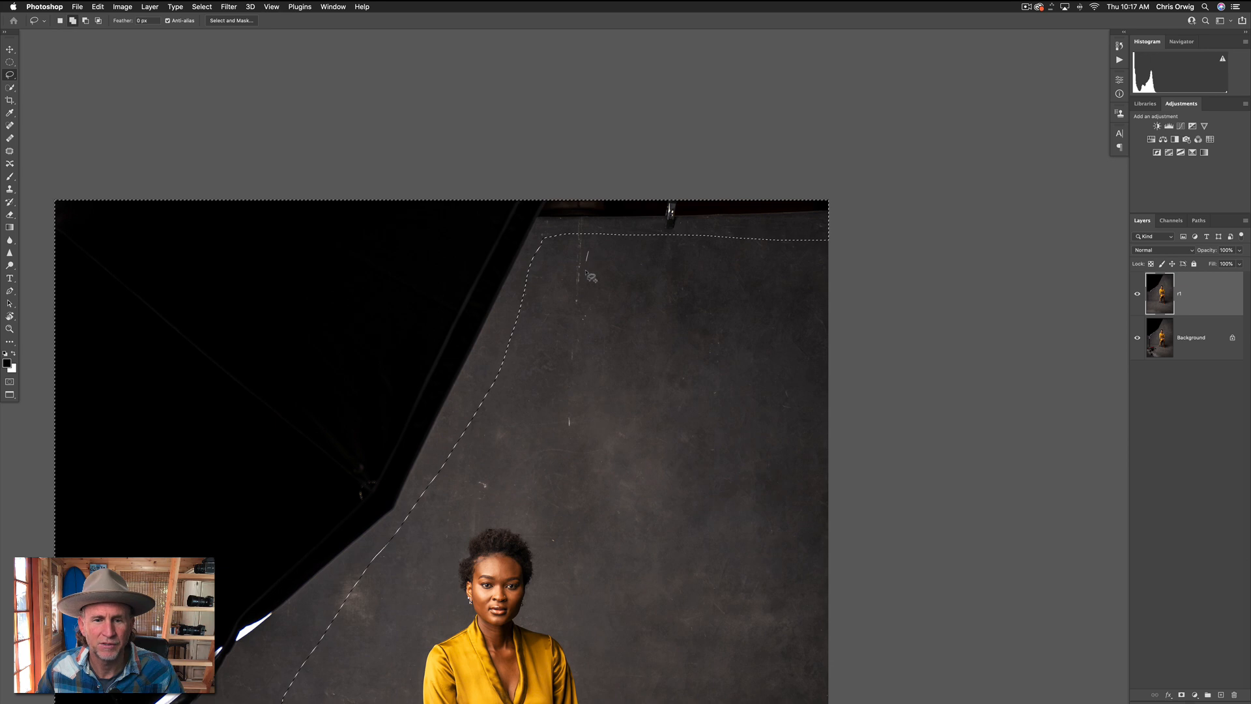
Add the vertical scratch marks, the mark above the woman's head and the light blotch beside the softbox to the selection.
{"action": "left_click_drag", "start_coordinate": [566, 431], "coordinate": [568, 320]}
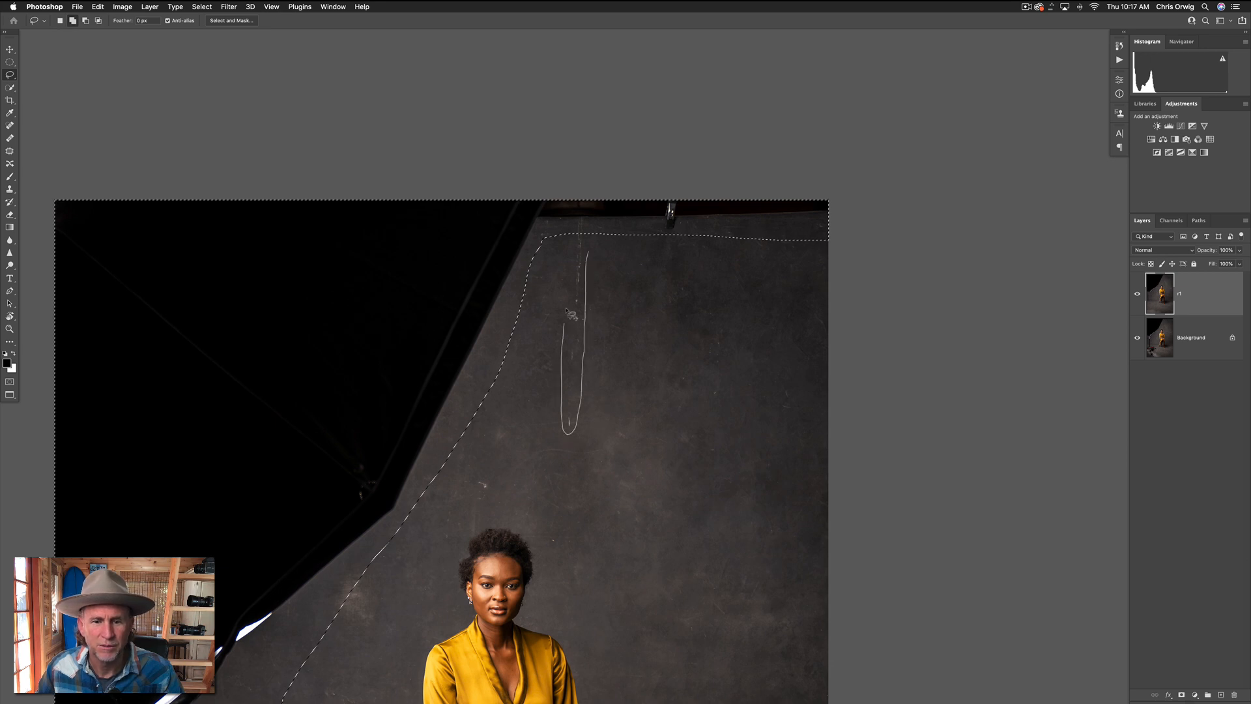
{"action": "left_click_drag", "start_coordinate": [585, 247], "coordinate": [584, 243]}
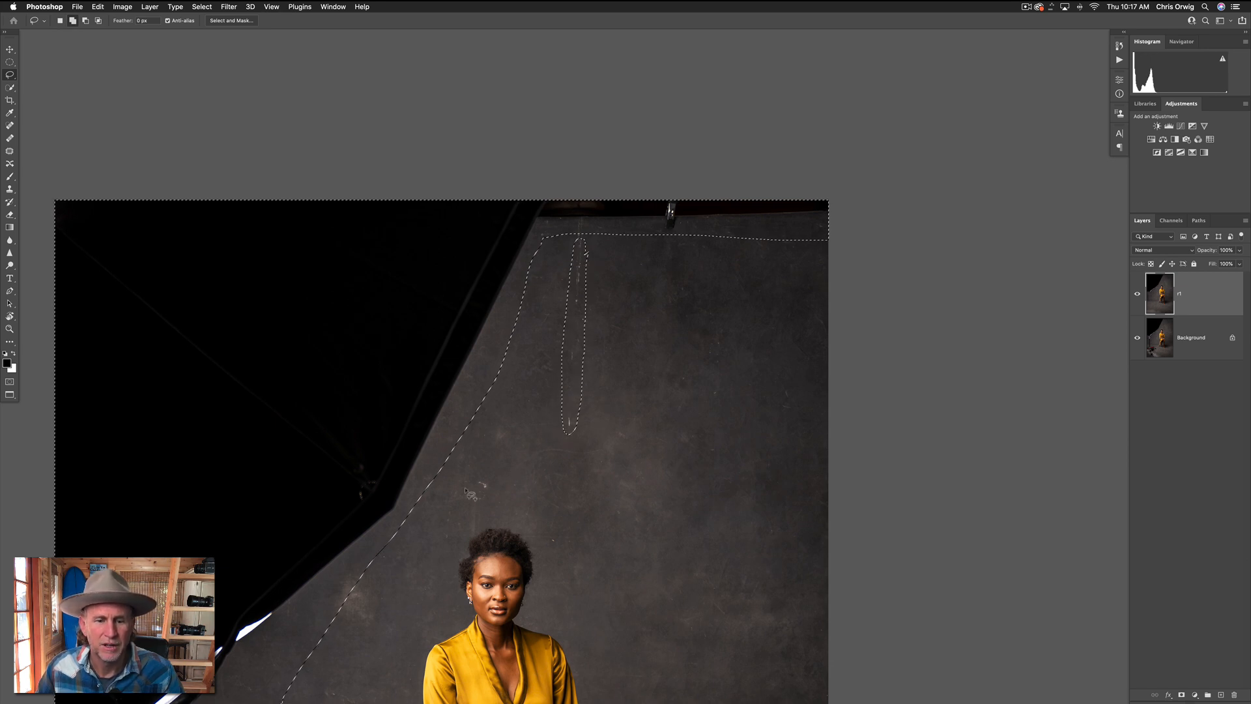
{"action": "left_click_drag", "start_coordinate": [488, 484], "coordinate": [485, 481]}
{"action": "scroll", "coordinate": [441, 519], "scroll_direction": "down", "scroll_amount": 4}
{"action": "scroll", "coordinate": [441, 519], "scroll_direction": "left", "scroll_amount": 1}
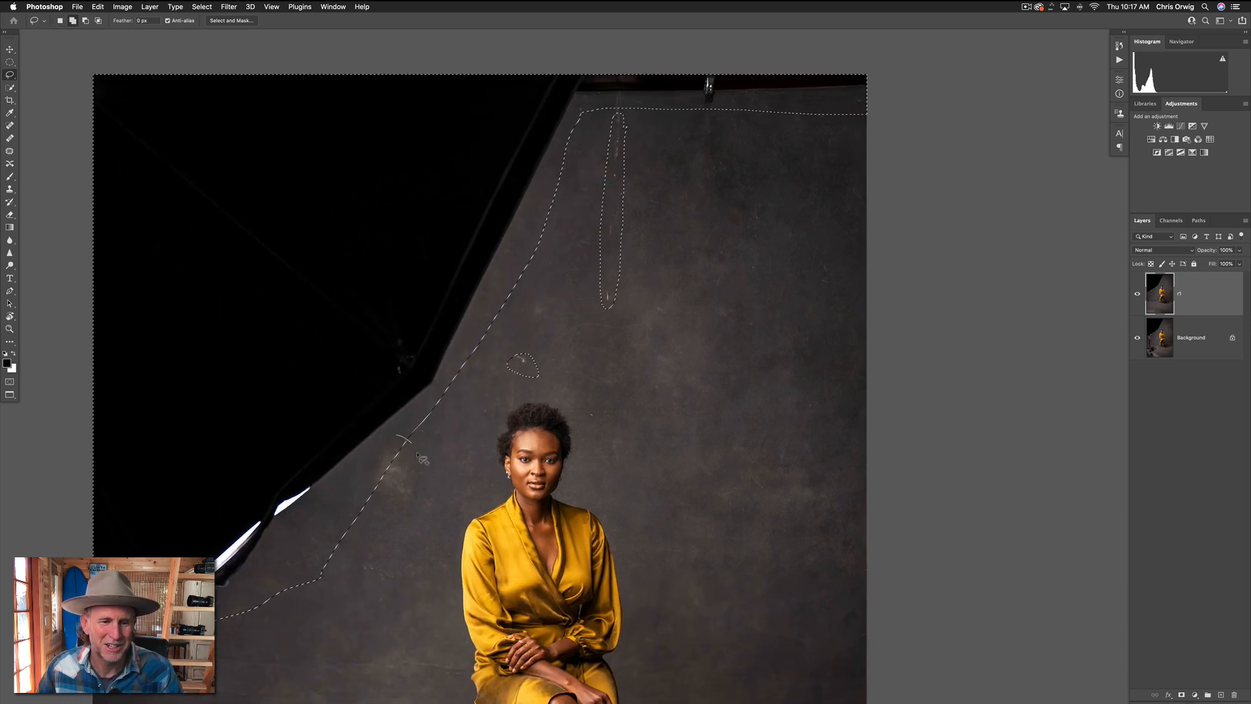
{"action": "left_click_drag", "start_coordinate": [398, 441], "coordinate": [395, 436]}
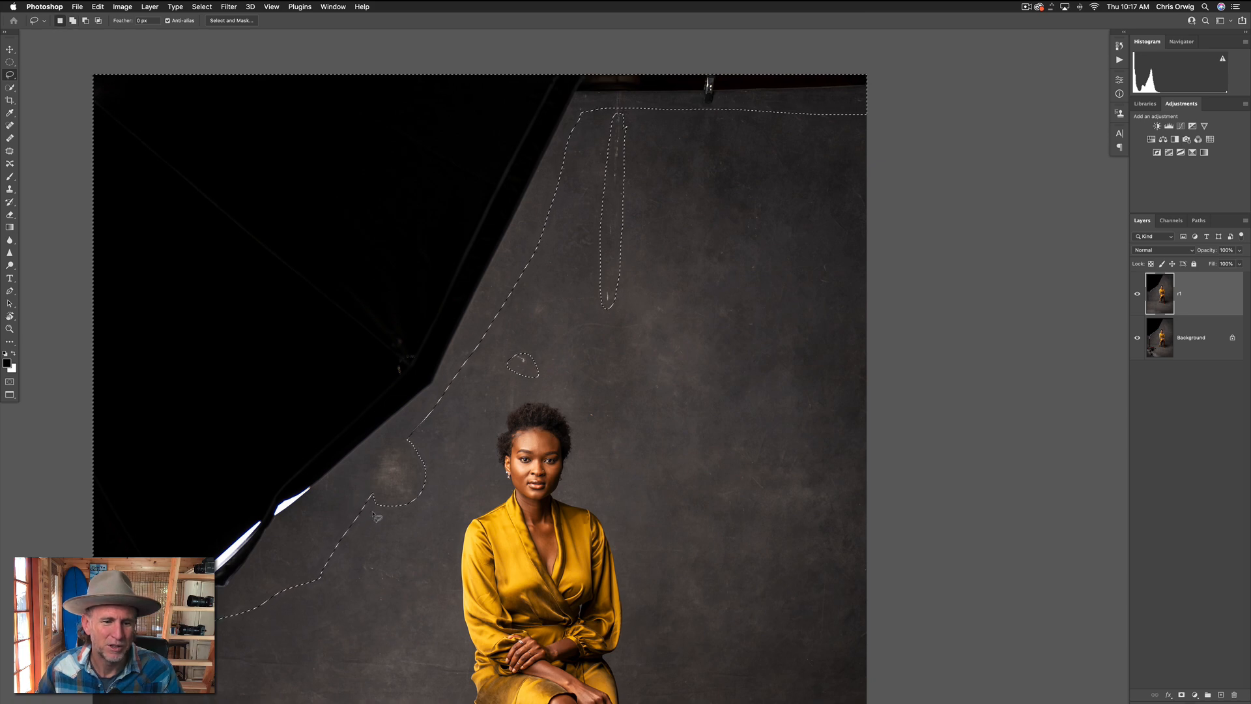
Trim the excess backdrop from the selection below the softbox, and add the small mark beneath the blotch and the horizontal crease.
{"action": "left_click_drag", "start_coordinate": [370, 507], "coordinate": [313, 528]}
{"action": "mouse_move", "coordinate": [228, 630]}
{"action": "left_mouse_down"}
{"action": "mouse_move", "coordinate": [302, 627]}
{"action": "mouse_move", "coordinate": [360, 595]}
{"action": "left_mouse_up"}
{"action": "left_click_drag", "start_coordinate": [376, 517], "coordinate": [376, 517]}
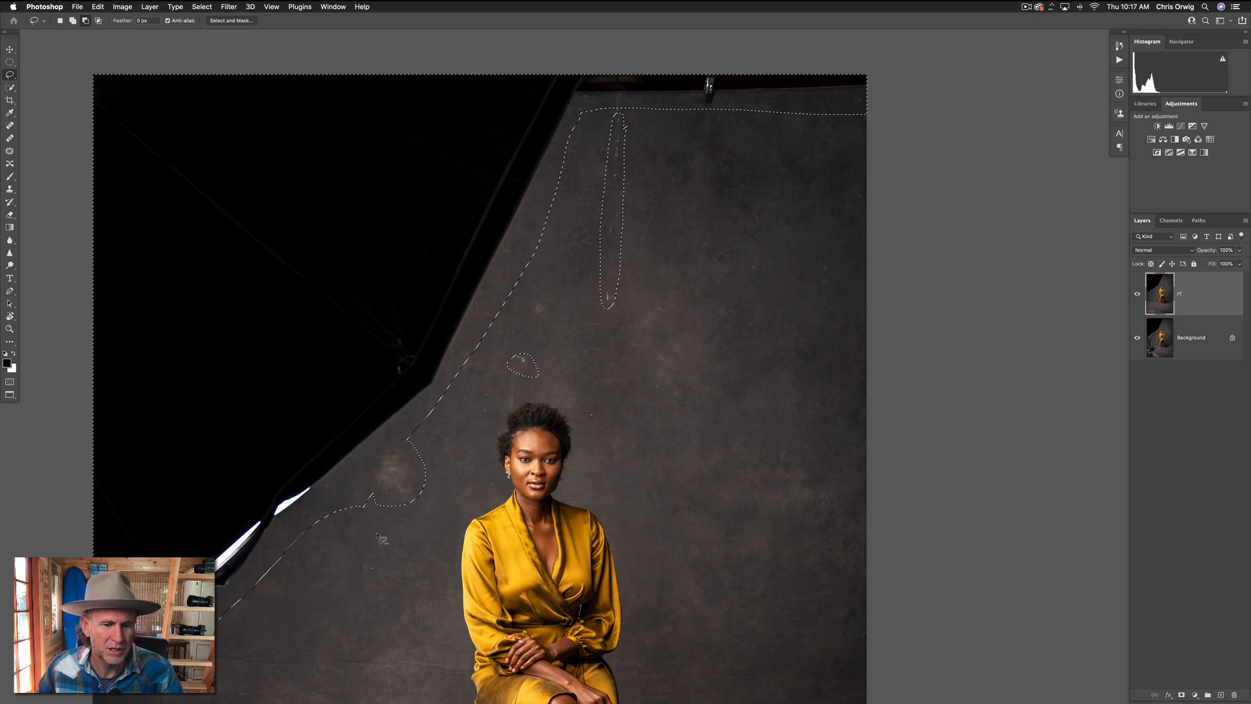
{"action": "mouse_move", "coordinate": [361, 564]}
{"action": "left_mouse_down"}
{"action": "mouse_move", "coordinate": [436, 418]}
{"action": "mouse_move", "coordinate": [459, 342]}
{"action": "left_mouse_up"}
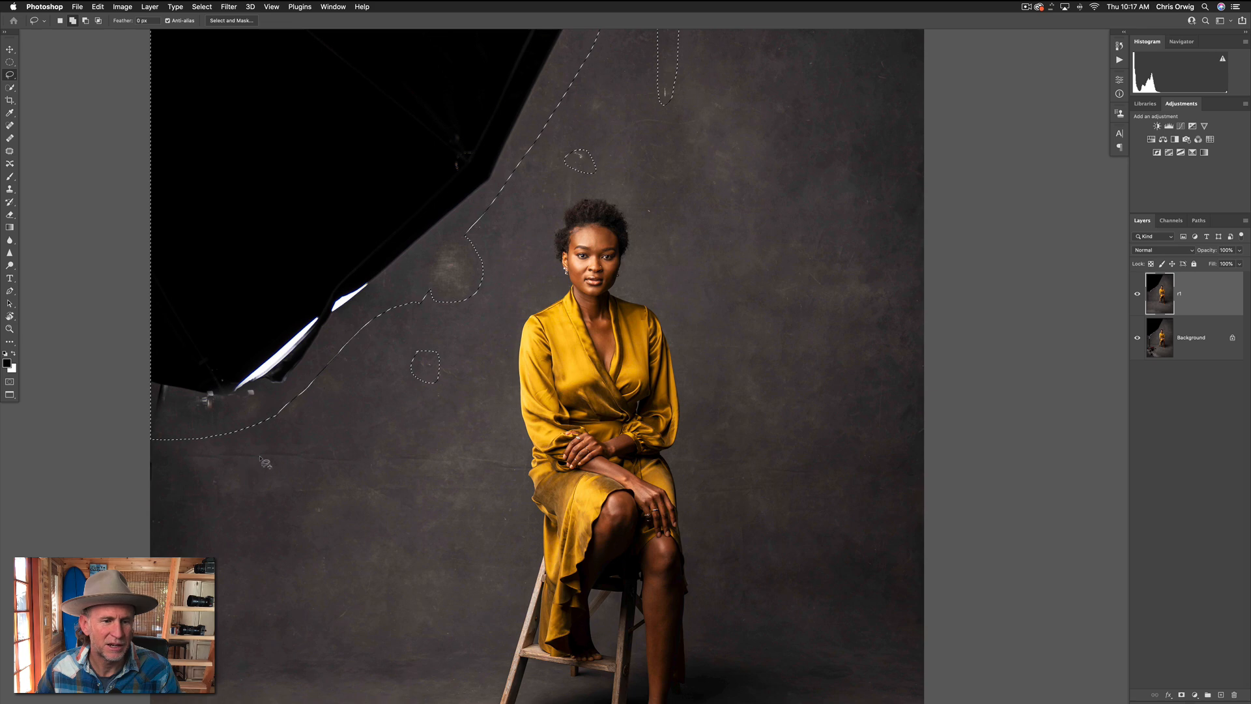
{"action": "mouse_move", "coordinate": [248, 468]}
{"action": "left_mouse_down"}
{"action": "mouse_move", "coordinate": [378, 475]}
{"action": "mouse_move", "coordinate": [297, 445]}
{"action": "mouse_move", "coordinate": [172, 454]}
{"action": "left_mouse_up"}
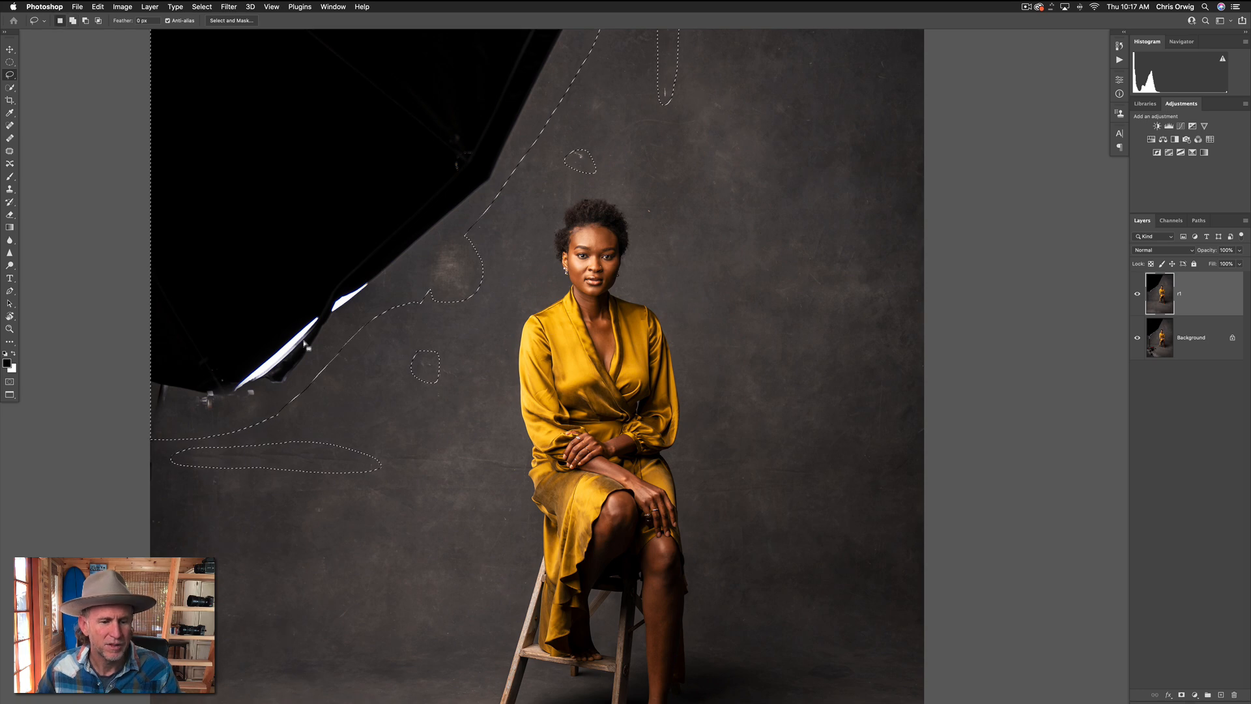
Replace the selected softbox and backdrop marks using Content-Aware Fill with output to the current layer, and deselect.
{"action": "left_click", "coordinate": [98, 6]}
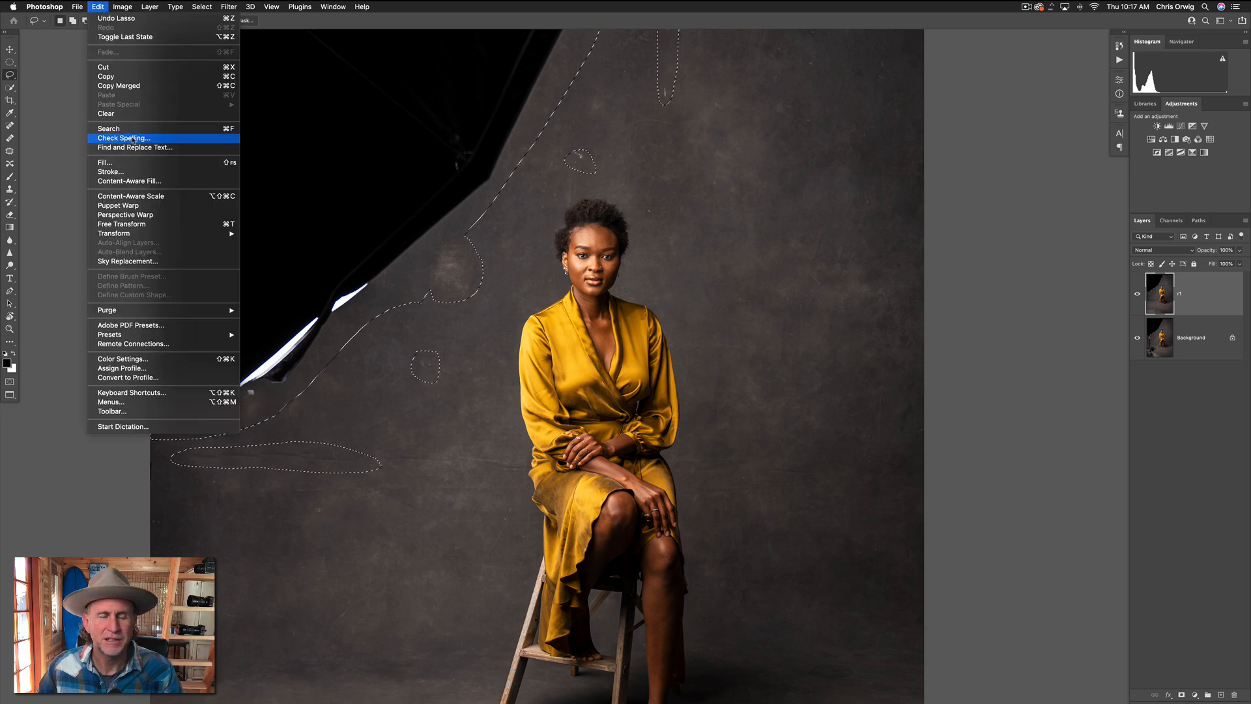
{"action": "left_click", "coordinate": [140, 182]}
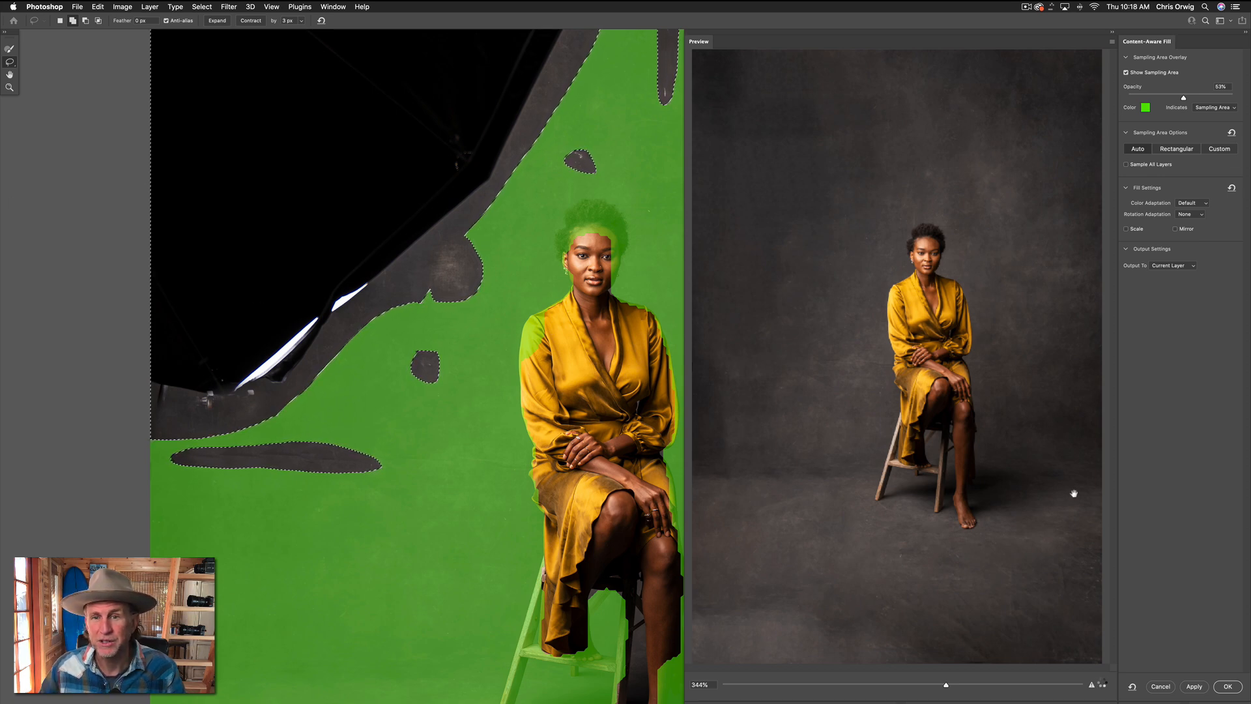
{"action": "left_click", "coordinate": [1225, 687]}
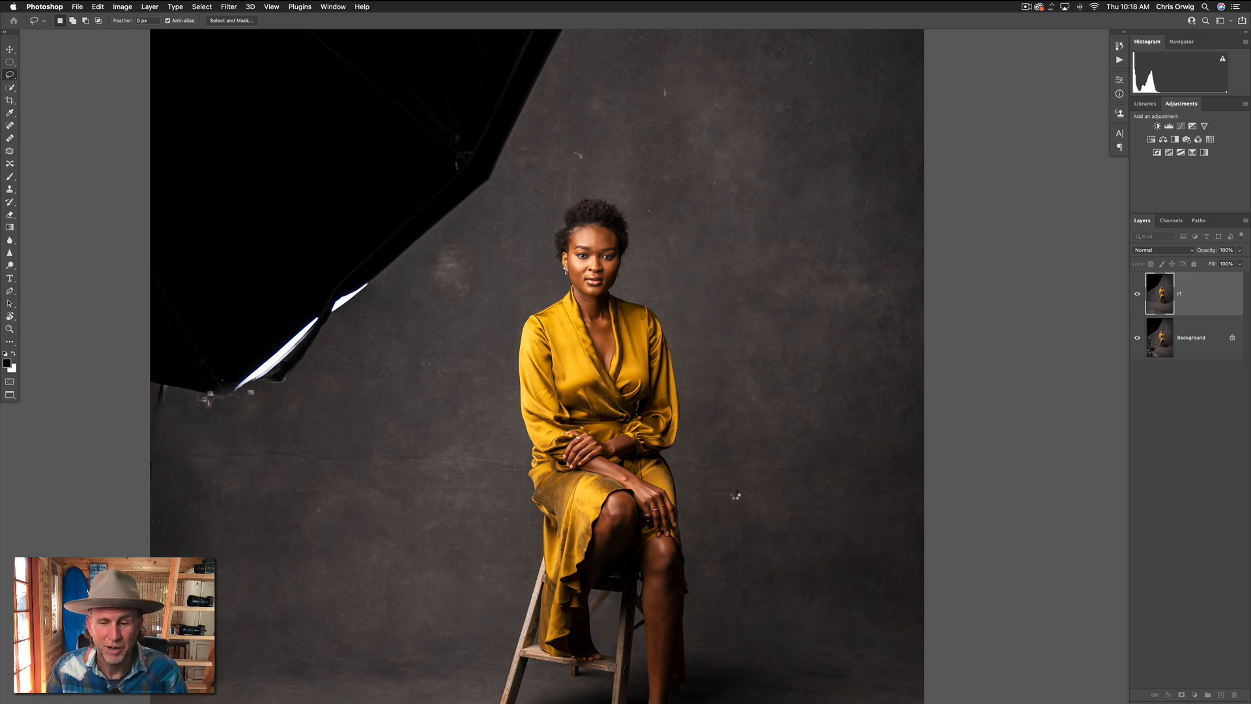
{"action": "key", "text": "super+d"}
Lasso the uneven area where backdrop meets floor at the photo's left edge, and the strip of floor along the lower edge.
{"action": "key", "text": "super+minus"}
{"action": "left_click_drag", "start_coordinate": [664, 271], "coordinate": [695, 231]}
{"action": "mouse_move", "coordinate": [329, 362]}
{"action": "left_mouse_down"}
{"action": "mouse_move", "coordinate": [518, 516]}
{"action": "mouse_move", "coordinate": [490, 561]}
{"action": "mouse_move", "coordinate": [314, 626]}
{"action": "mouse_move", "coordinate": [293, 487]}
{"action": "mouse_move", "coordinate": [308, 362]}
{"action": "left_mouse_up"}
{"action": "left_click_drag", "start_coordinate": [474, 432], "coordinate": [481, 172]}
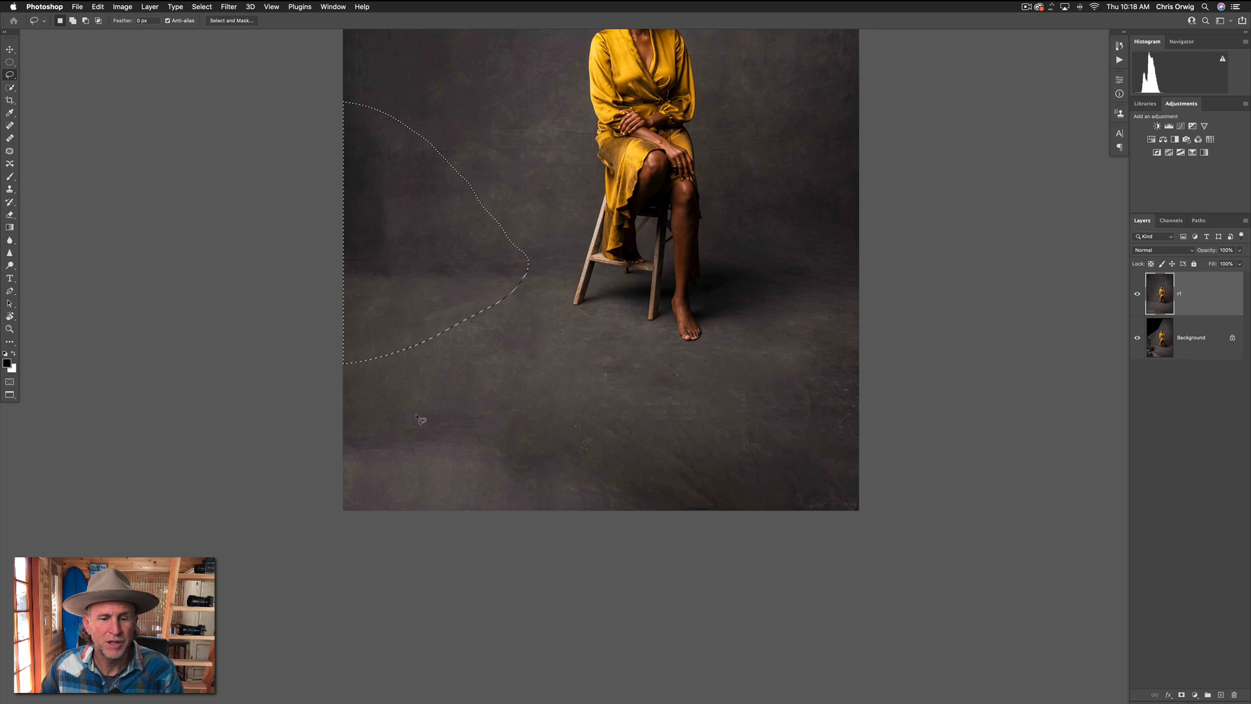
{"action": "mouse_move", "coordinate": [345, 432]}
{"action": "left_mouse_down"}
{"action": "mouse_move", "coordinate": [647, 444]}
{"action": "mouse_move", "coordinate": [731, 463]}
{"action": "mouse_move", "coordinate": [750, 501]}
{"action": "mouse_move", "coordinate": [616, 538]}
{"action": "mouse_move", "coordinate": [423, 540]}
{"action": "mouse_move", "coordinate": [329, 526]}
{"action": "mouse_move", "coordinate": [328, 431]}
{"action": "left_mouse_up"}
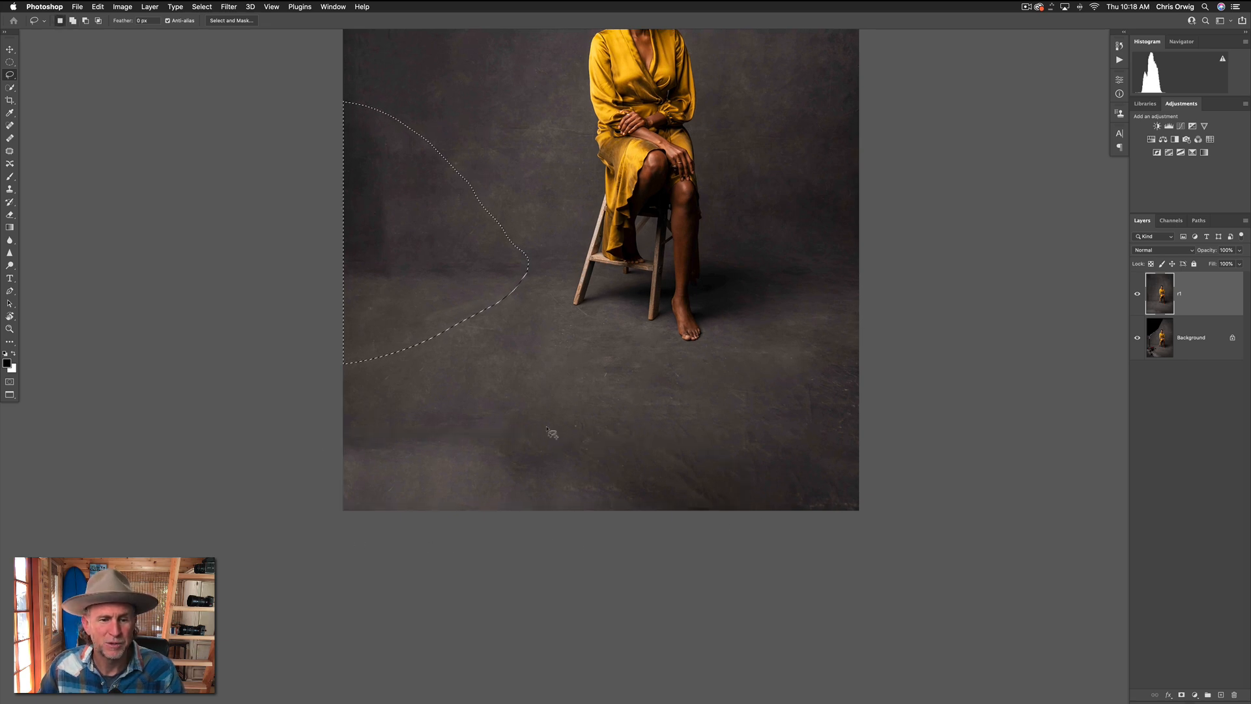
Add the marks near the photo's right edge and below the stool, and extend the lower floor selection upward over its blotch.
{"action": "mouse_move", "coordinate": [845, 384]}
{"action": "left_mouse_down"}
{"action": "mouse_move", "coordinate": [829, 438]}
{"action": "mouse_move", "coordinate": [858, 418]}
{"action": "mouse_move", "coordinate": [857, 391]}
{"action": "mouse_move", "coordinate": [839, 434]}
{"action": "left_mouse_up"}
{"action": "mouse_move", "coordinate": [835, 490]}
{"action": "left_mouse_down"}
{"action": "mouse_move", "coordinate": [787, 499]}
{"action": "mouse_move", "coordinate": [851, 521]}
{"action": "mouse_move", "coordinate": [867, 504]}
{"action": "mouse_move", "coordinate": [834, 490]}
{"action": "left_mouse_up"}
{"action": "mouse_move", "coordinate": [798, 378]}
{"action": "left_mouse_down"}
{"action": "mouse_move", "coordinate": [794, 410]}
{"action": "mouse_move", "coordinate": [811, 430]}
{"action": "mouse_move", "coordinate": [813, 339]}
{"action": "mouse_move", "coordinate": [874, 351]}
{"action": "mouse_move", "coordinate": [840, 370]}
{"action": "left_mouse_up"}
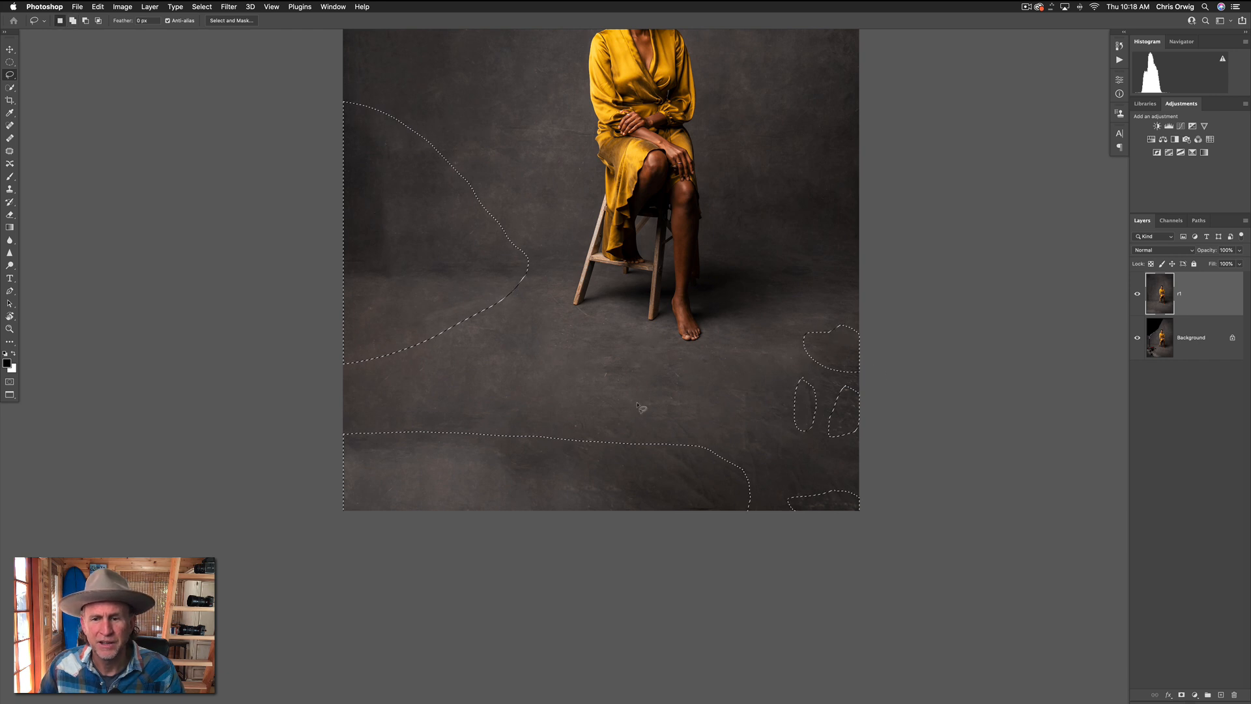
{"action": "mouse_move", "coordinate": [617, 369]}
{"action": "left_mouse_down"}
{"action": "mouse_move", "coordinate": [598, 379]}
{"action": "mouse_move", "coordinate": [615, 371]}
{"action": "left_mouse_up"}
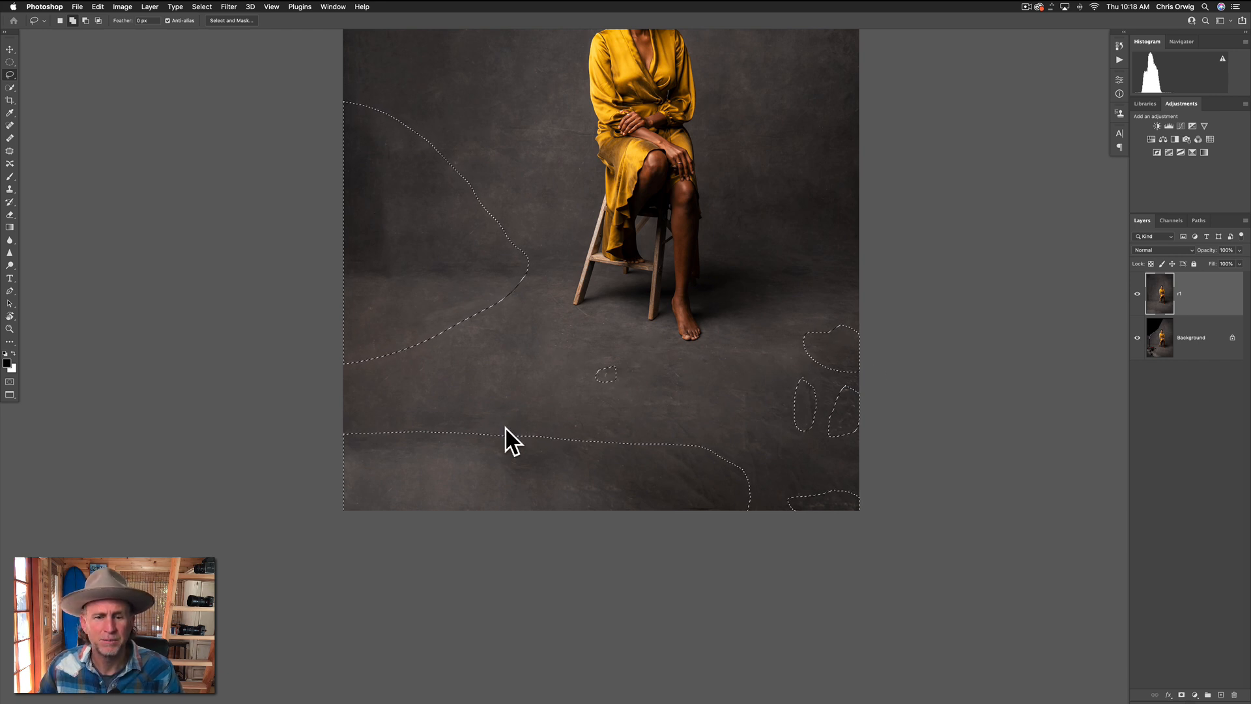
{"action": "mouse_move", "coordinate": [492, 433]}
{"action": "left_mouse_down"}
{"action": "mouse_move", "coordinate": [531, 407]}
{"action": "mouse_move", "coordinate": [575, 414]}
{"action": "mouse_move", "coordinate": [609, 455]}
{"action": "left_mouse_up"}
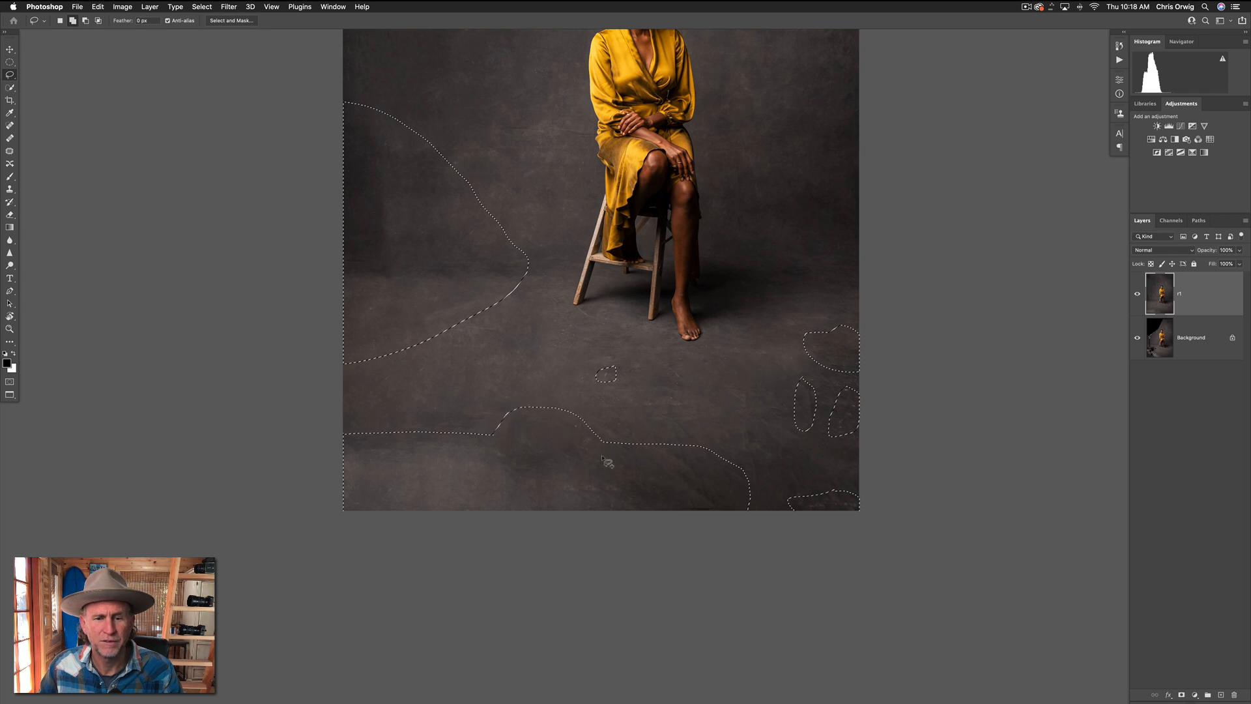
Keep the floor selection and add the blotches across the upper backdrop and the area beside the woman to it.
{"action": "key", "text": "cmd+d"}
{"action": "left_click_drag", "start_coordinate": [499, 226], "coordinate": [490, 423]}
{"action": "key", "text": "cmd+z"}
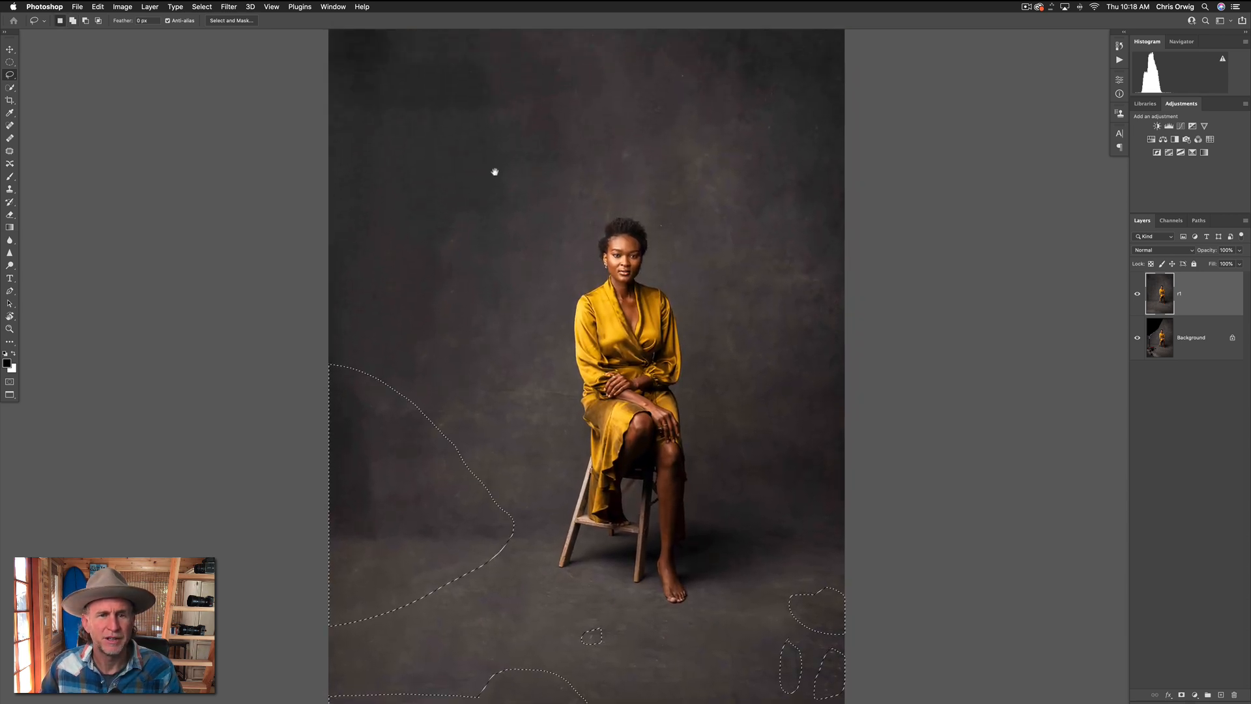
{"action": "mouse_move", "coordinate": [497, 189]}
{"action": "left_mouse_down"}
{"action": "mouse_move", "coordinate": [399, 197]}
{"action": "mouse_move", "coordinate": [369, 178]}
{"action": "mouse_move", "coordinate": [426, 107]}
{"action": "mouse_move", "coordinate": [507, 174]}
{"action": "left_mouse_up"}
{"action": "mouse_move", "coordinate": [572, 122]}
{"action": "left_mouse_down"}
{"action": "mouse_move", "coordinate": [547, 148]}
{"action": "mouse_move", "coordinate": [606, 167]}
{"action": "mouse_move", "coordinate": [593, 153]}
{"action": "mouse_move", "coordinate": [629, 237]}
{"action": "left_mouse_up"}
{"action": "mouse_move", "coordinate": [658, 153]}
{"action": "left_mouse_down"}
{"action": "mouse_move", "coordinate": [634, 197]}
{"action": "mouse_move", "coordinate": [656, 178]}
{"action": "left_mouse_up"}
{"action": "mouse_move", "coordinate": [435, 304]}
{"action": "left_mouse_down"}
{"action": "mouse_move", "coordinate": [414, 349]}
{"action": "mouse_move", "coordinate": [414, 393]}
{"action": "mouse_move", "coordinate": [442, 413]}
{"action": "mouse_move", "coordinate": [474, 382]}
{"action": "mouse_move", "coordinate": [472, 336]}
{"action": "mouse_move", "coordinate": [466, 306]}
{"action": "mouse_move", "coordinate": [437, 305]}
{"action": "left_mouse_up"}
{"action": "mouse_move", "coordinate": [357, 246]}
{"action": "left_mouse_down"}
{"action": "mouse_move", "coordinate": [358, 283]}
{"action": "mouse_move", "coordinate": [349, 241]}
{"action": "mouse_move", "coordinate": [407, 269]}
{"action": "mouse_move", "coordinate": [438, 266]}
{"action": "mouse_move", "coordinate": [431, 232]}
{"action": "mouse_move", "coordinate": [401, 233]}
{"action": "mouse_move", "coordinate": [384, 257]}
{"action": "left_mouse_up"}
{"action": "mouse_move", "coordinate": [462, 225]}
{"action": "left_mouse_down"}
{"action": "mouse_move", "coordinate": [467, 276]}
{"action": "mouse_move", "coordinate": [484, 251]}
{"action": "mouse_move", "coordinate": [462, 225]}
{"action": "left_mouse_up"}
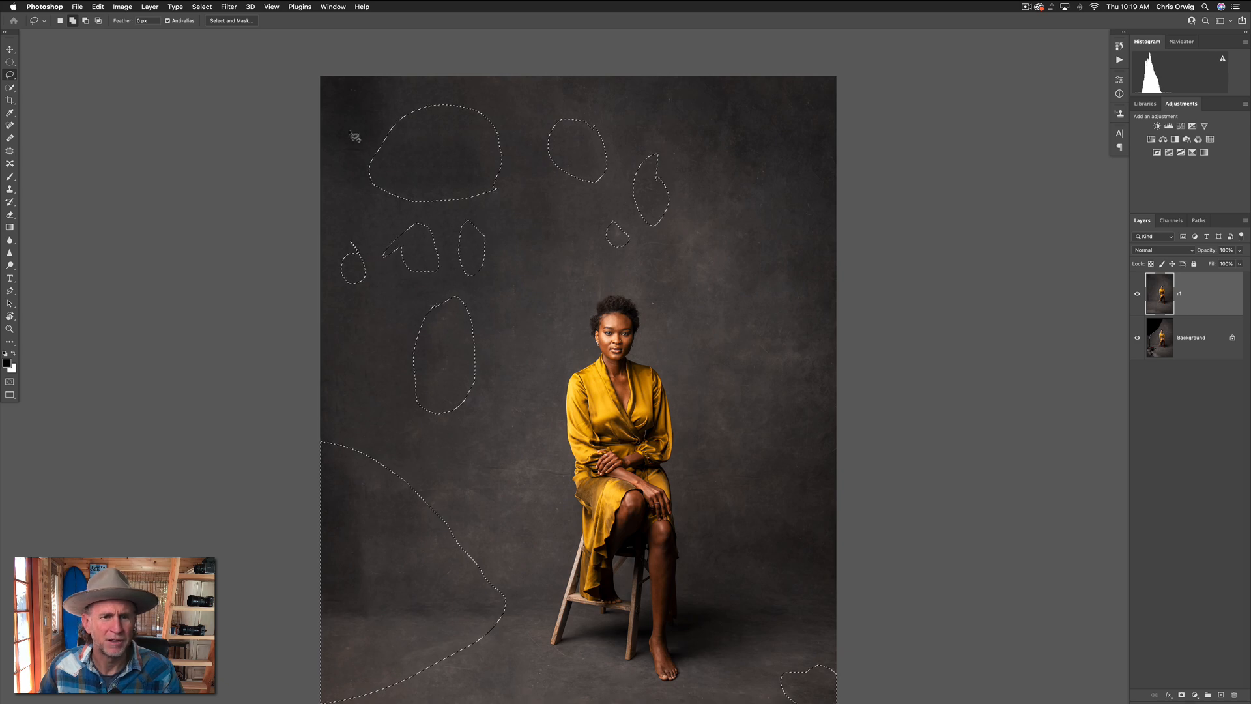
Open Content-Aware Fill, enlarge the selected floor mark below the stool, fill all areas on the current layer, and deselect.
{"action": "left_click", "coordinate": [97, 6]}
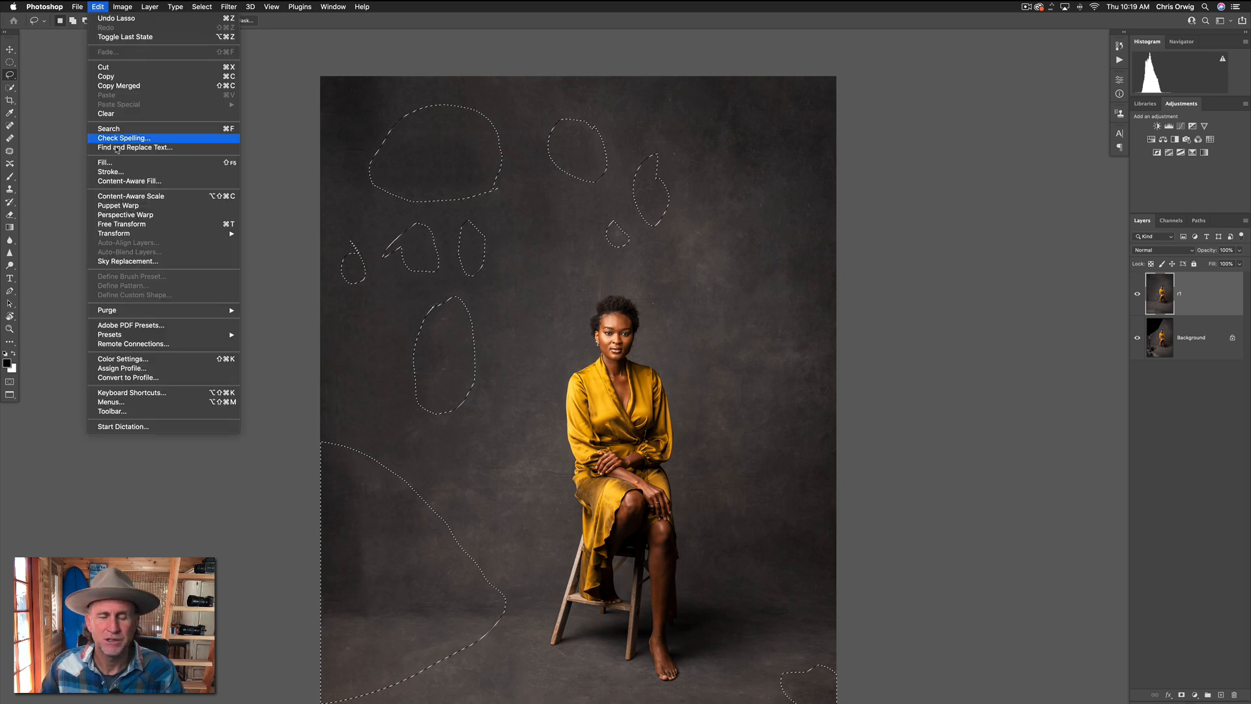
{"action": "left_click", "coordinate": [124, 182]}
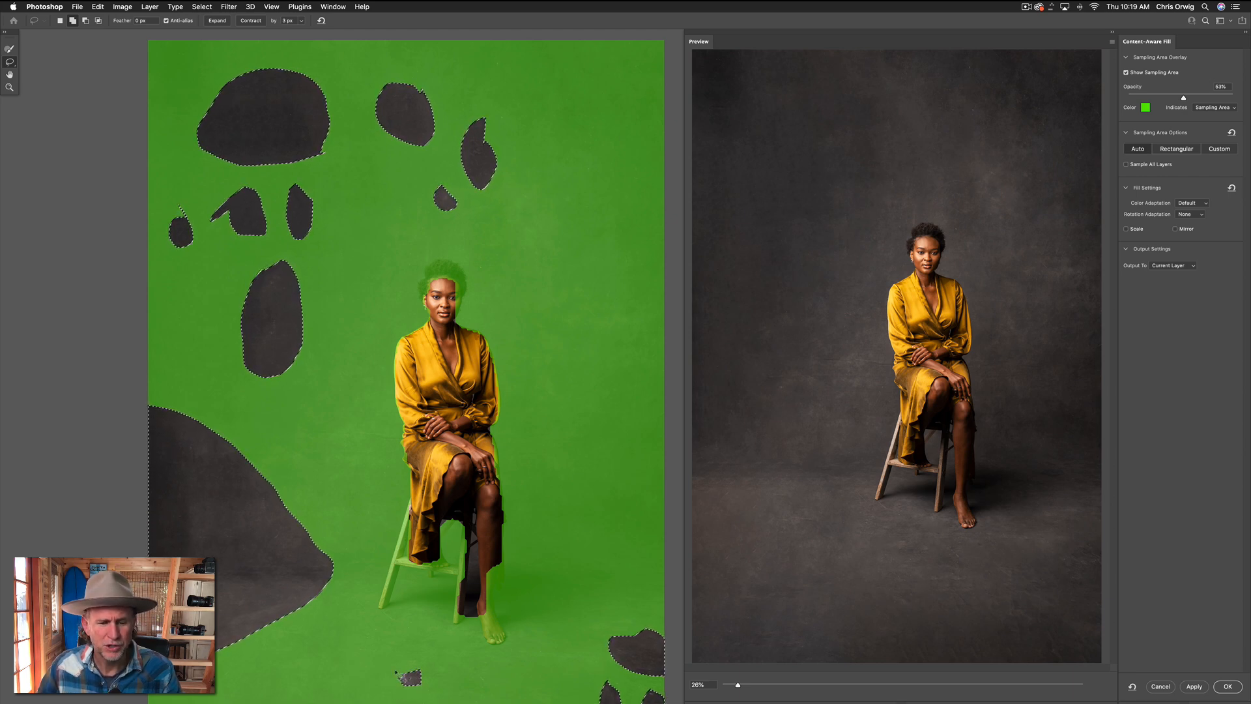
{"action": "left_click_drag", "start_coordinate": [396, 672], "coordinate": [399, 689]}
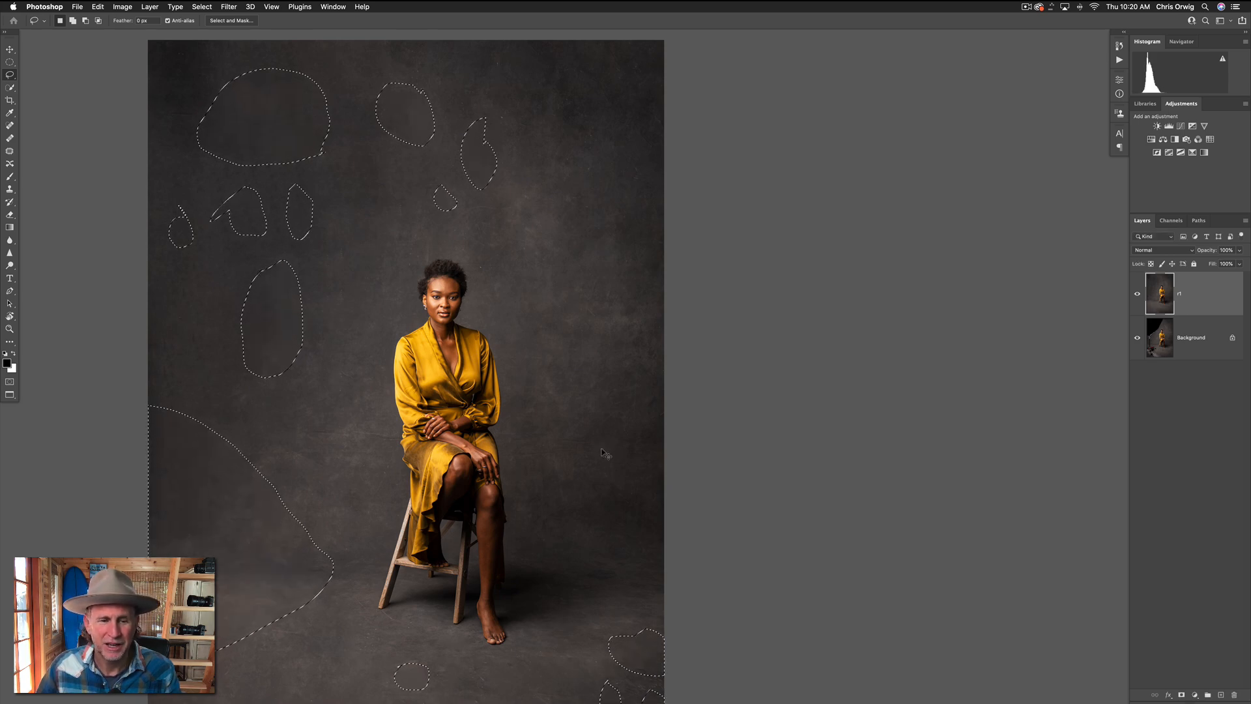
{"action": "key", "text": "super+d"}
{"action": "left_click_drag", "start_coordinate": [592, 458], "coordinate": [787, 366]}
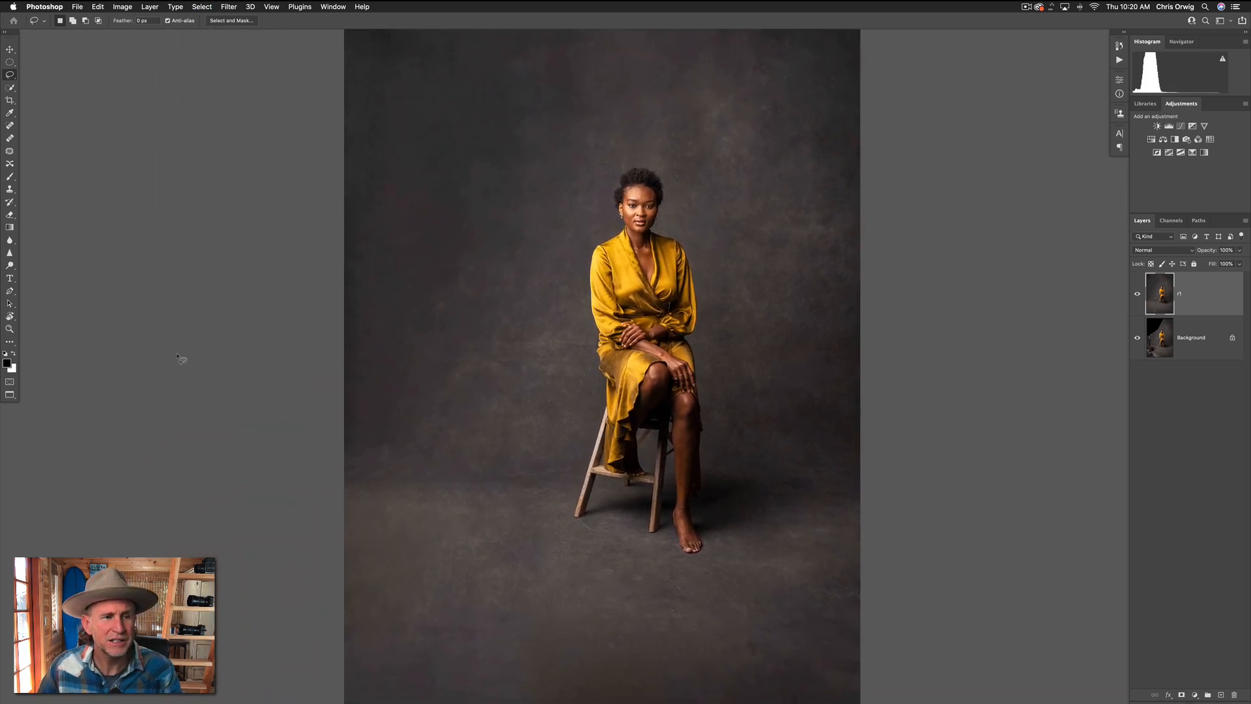
Use the Patch tool to blend the uneven areas at the photo's left edge and on the floor below the stool.
{"action": "left_click", "coordinate": [10, 152]}
{"action": "mouse_move", "coordinate": [350, 461]}
{"action": "left_mouse_down"}
{"action": "mouse_move", "coordinate": [454, 452]}
{"action": "mouse_move", "coordinate": [483, 477]}
{"action": "mouse_move", "coordinate": [455, 515]}
{"action": "mouse_move", "coordinate": [336, 515]}
{"action": "mouse_move", "coordinate": [346, 454]}
{"action": "left_mouse_up"}
{"action": "left_click_drag", "start_coordinate": [424, 480], "coordinate": [432, 404]}
{"action": "mouse_move", "coordinate": [517, 516]}
{"action": "left_mouse_down"}
{"action": "mouse_move", "coordinate": [471, 510]}
{"action": "mouse_move", "coordinate": [476, 473]}
{"action": "mouse_move", "coordinate": [546, 469]}
{"action": "mouse_move", "coordinate": [470, 570]}
{"action": "mouse_move", "coordinate": [476, 598]}
{"action": "mouse_move", "coordinate": [523, 610]}
{"action": "left_mouse_up"}
{"action": "mouse_move", "coordinate": [603, 616]}
{"action": "left_mouse_down"}
{"action": "mouse_move", "coordinate": [580, 528]}
{"action": "mouse_move", "coordinate": [545, 620]}
{"action": "mouse_move", "coordinate": [567, 592]}
{"action": "mouse_move", "coordinate": [555, 565]}
{"action": "left_mouse_up"}
{"action": "left_click_drag", "start_coordinate": [549, 599], "coordinate": [493, 551]}
Patch the remaining blotches on the lower floor and below the woman's foot with cleaner floor texture.
{"action": "mouse_move", "coordinate": [647, 591]}
{"action": "left_mouse_down"}
{"action": "mouse_move", "coordinate": [678, 643]}
{"action": "mouse_move", "coordinate": [639, 586]}
{"action": "mouse_move", "coordinate": [576, 568]}
{"action": "left_mouse_up"}
{"action": "mouse_move", "coordinate": [431, 578]}
{"action": "left_mouse_down"}
{"action": "mouse_move", "coordinate": [460, 595]}
{"action": "mouse_move", "coordinate": [435, 580]}
{"action": "left_mouse_up"}
{"action": "mouse_move", "coordinate": [756, 547]}
{"action": "left_mouse_down"}
{"action": "mouse_move", "coordinate": [791, 620]}
{"action": "mouse_move", "coordinate": [774, 592]}
{"action": "mouse_move", "coordinate": [694, 585]}
{"action": "left_mouse_up"}
{"action": "key", "text": "ctrl+d"}
{"action": "mouse_move", "coordinate": [659, 542]}
{"action": "left_mouse_down"}
{"action": "mouse_move", "coordinate": [674, 548]}
{"action": "mouse_move", "coordinate": [663, 540]}
{"action": "left_mouse_up"}
{"action": "left_click_drag", "start_coordinate": [665, 552], "coordinate": [698, 522]}
{"action": "mouse_move", "coordinate": [607, 536]}
{"action": "left_mouse_down"}
{"action": "mouse_move", "coordinate": [614, 573]}
{"action": "mouse_move", "coordinate": [610, 536]}
{"action": "left_mouse_up"}
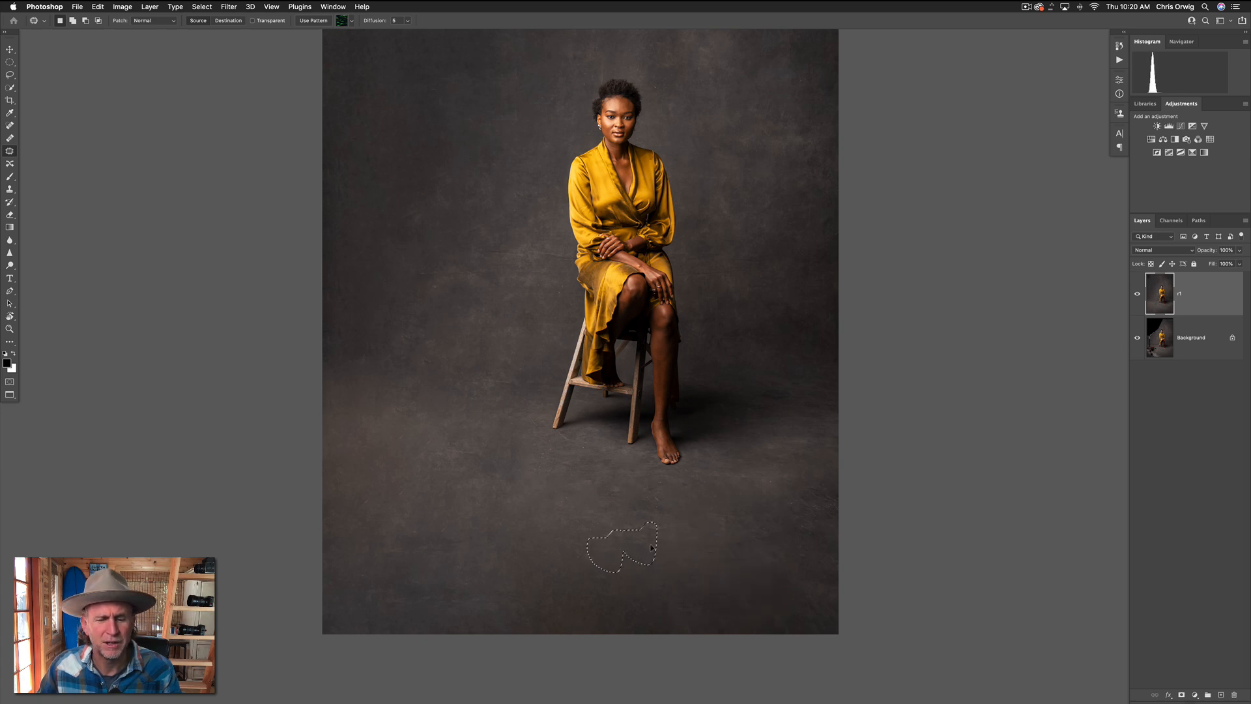
Patch the uneven areas on the backdrop to the left of the woman with neighbouring texture and deselect.
{"action": "scroll", "coordinate": [715, 497], "scroll_direction": "up", "scroll_amount": 5}
{"action": "mouse_move", "coordinate": [363, 336]}
{"action": "left_mouse_down"}
{"action": "mouse_move", "coordinate": [394, 514]}
{"action": "mouse_move", "coordinate": [390, 334]}
{"action": "left_mouse_up"}
{"action": "left_click_drag", "start_coordinate": [351, 414], "coordinate": [511, 508]}
{"action": "mouse_move", "coordinate": [458, 310]}
{"action": "left_mouse_down"}
{"action": "mouse_move", "coordinate": [461, 467]}
{"action": "mouse_move", "coordinate": [469, 335]}
{"action": "mouse_move", "coordinate": [573, 491]}
{"action": "left_mouse_up"}
{"action": "left_click", "coordinate": [428, 298]}
{"action": "mouse_move", "coordinate": [403, 385]}
{"action": "left_mouse_down"}
{"action": "mouse_move", "coordinate": [375, 550]}
{"action": "mouse_move", "coordinate": [421, 598]}
{"action": "mouse_move", "coordinate": [486, 461]}
{"action": "mouse_move", "coordinate": [506, 329]}
{"action": "mouse_move", "coordinate": [499, 294]}
{"action": "mouse_move", "coordinate": [417, 294]}
{"action": "mouse_move", "coordinate": [366, 475]}
{"action": "mouse_move", "coordinate": [478, 498]}
{"action": "mouse_move", "coordinate": [498, 521]}
{"action": "left_mouse_up"}
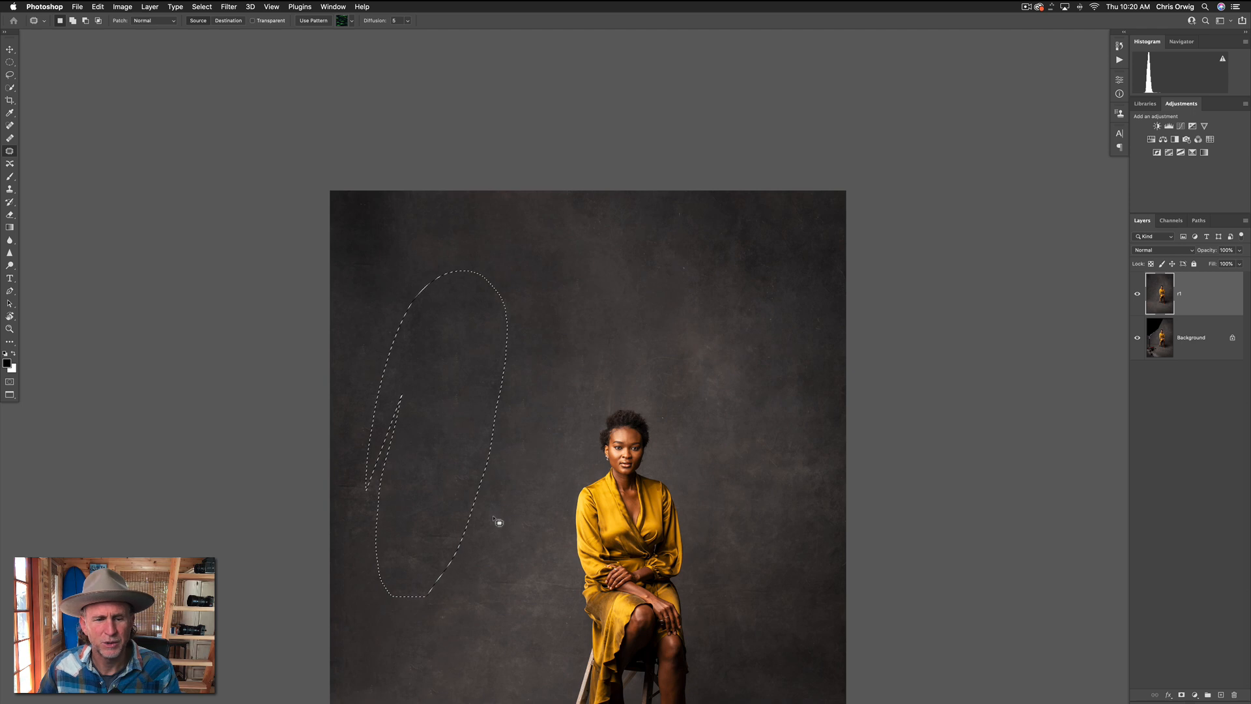
{"action": "key", "text": "super+d"}
Patch the photo's upper-left corner and the visible edge along its top border with cleaner backdrop texture.
{"action": "mouse_move", "coordinate": [411, 199]}
{"action": "left_mouse_down"}
{"action": "mouse_move", "coordinate": [340, 241]}
{"action": "mouse_move", "coordinate": [327, 324]}
{"action": "mouse_move", "coordinate": [396, 350]}
{"action": "mouse_move", "coordinate": [495, 195]}
{"action": "mouse_move", "coordinate": [375, 193]}
{"action": "left_mouse_up"}
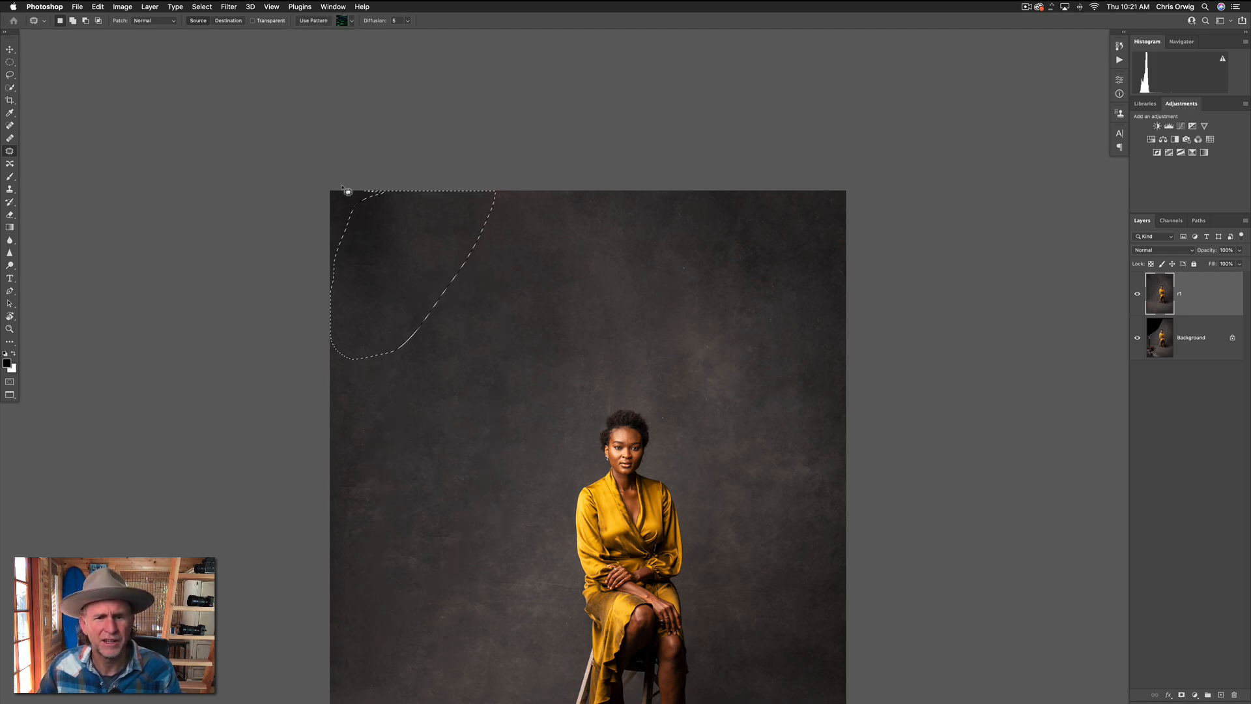
{"action": "left_click_drag", "start_coordinate": [419, 280], "coordinate": [608, 312]}
{"action": "key", "text": "super+d"}
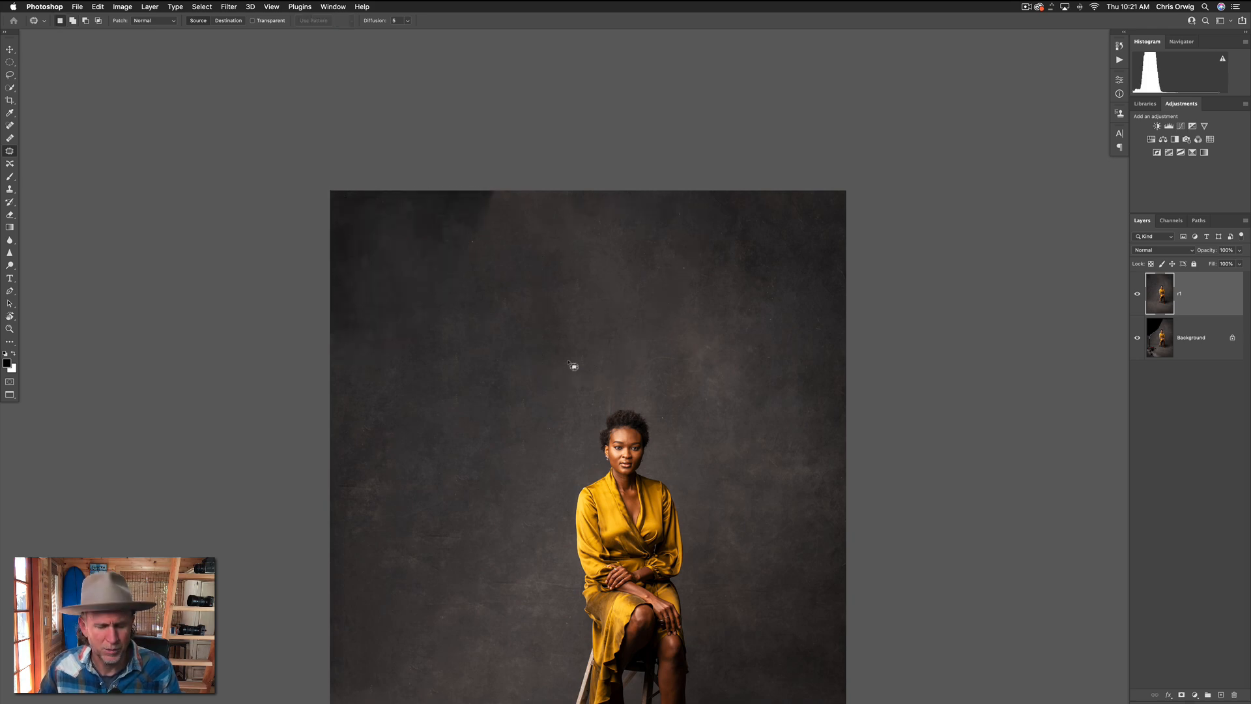
{"action": "scroll", "coordinate": [560, 339], "scroll_direction": "down", "scroll_amount": 1}
{"action": "mouse_move", "coordinate": [499, 184]}
{"action": "left_mouse_down"}
{"action": "mouse_move", "coordinate": [455, 248]}
{"action": "mouse_move", "coordinate": [512, 189]}
{"action": "mouse_move", "coordinate": [502, 186]}
{"action": "mouse_move", "coordinate": [608, 228]}
{"action": "mouse_move", "coordinate": [598, 233]}
{"action": "left_mouse_up"}
{"action": "key", "text": "super+d"}
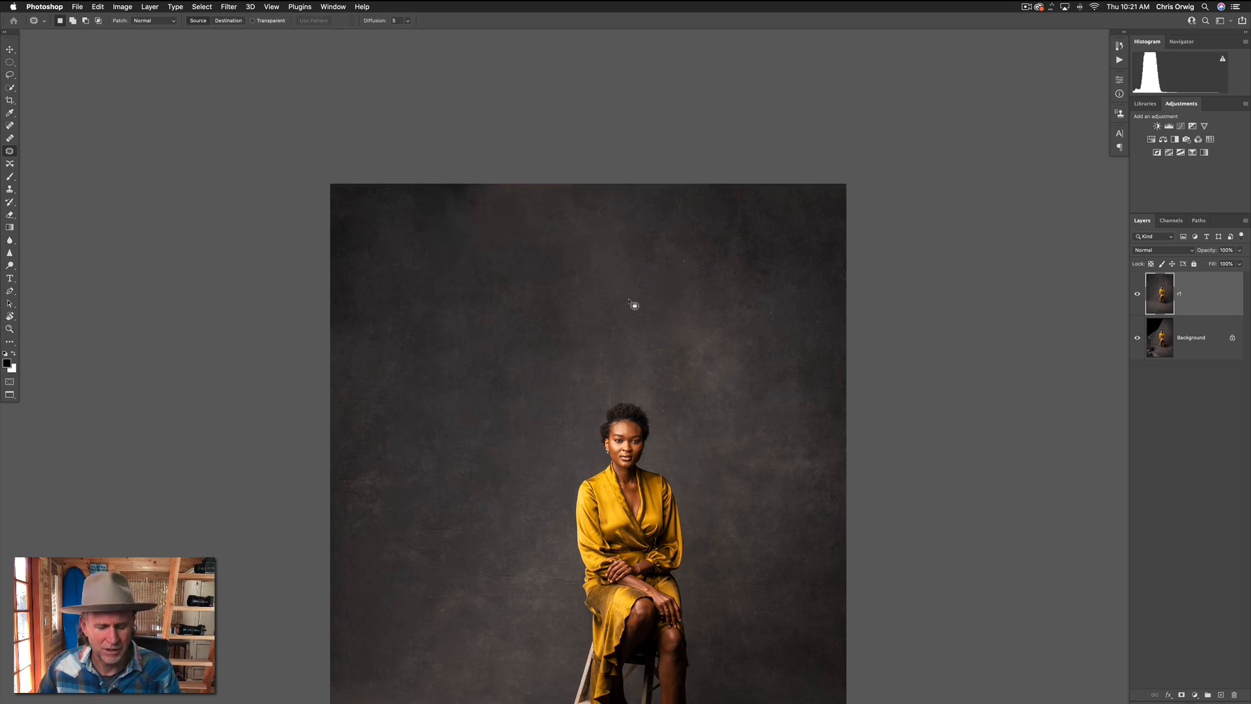
{"action": "scroll", "coordinate": [625, 335], "scroll_direction": "down", "scroll_amount": 1}
{"action": "left_click_drag", "start_coordinate": [625, 335], "coordinate": [571, 190]}
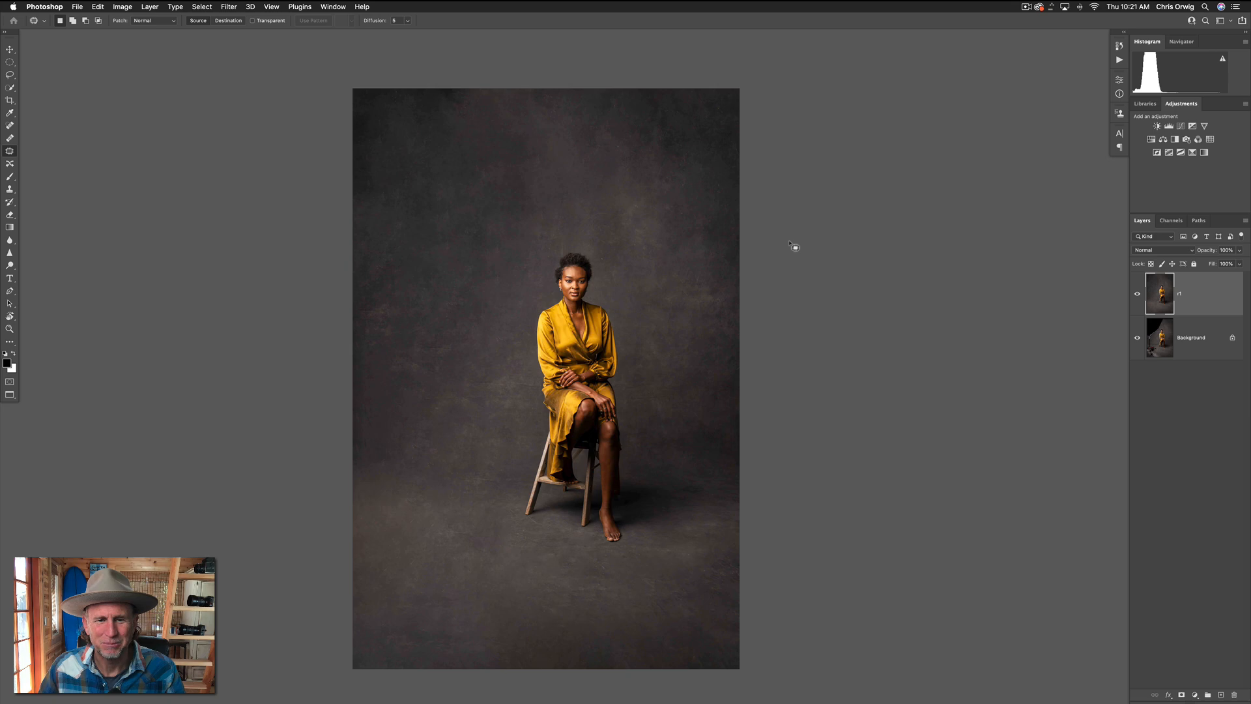
Set up the Crop tool with the 4 : 5 (8 : 10) ratio and Content-Aware enabled.
{"action": "left_click", "coordinate": [9, 101]}
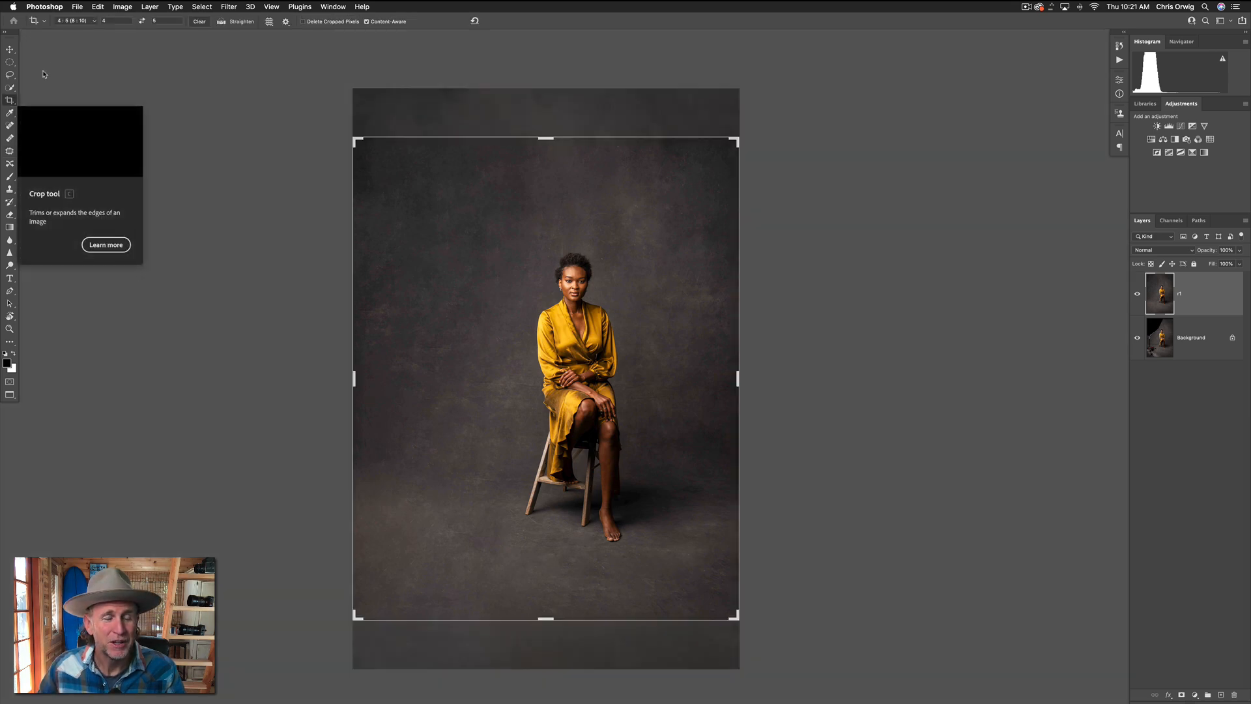
{"action": "left_click", "coordinate": [93, 21]}
{"action": "mouse_move", "coordinate": [93, 8]}
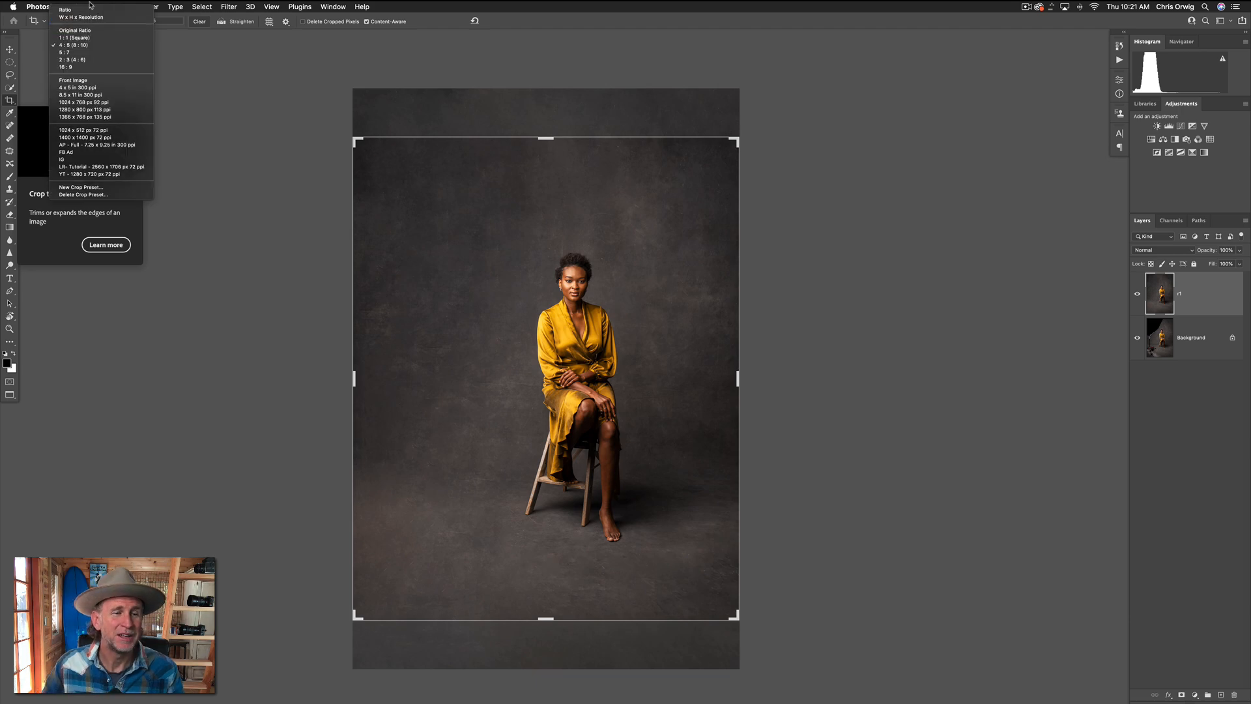
{"action": "left_click", "coordinate": [81, 45]}
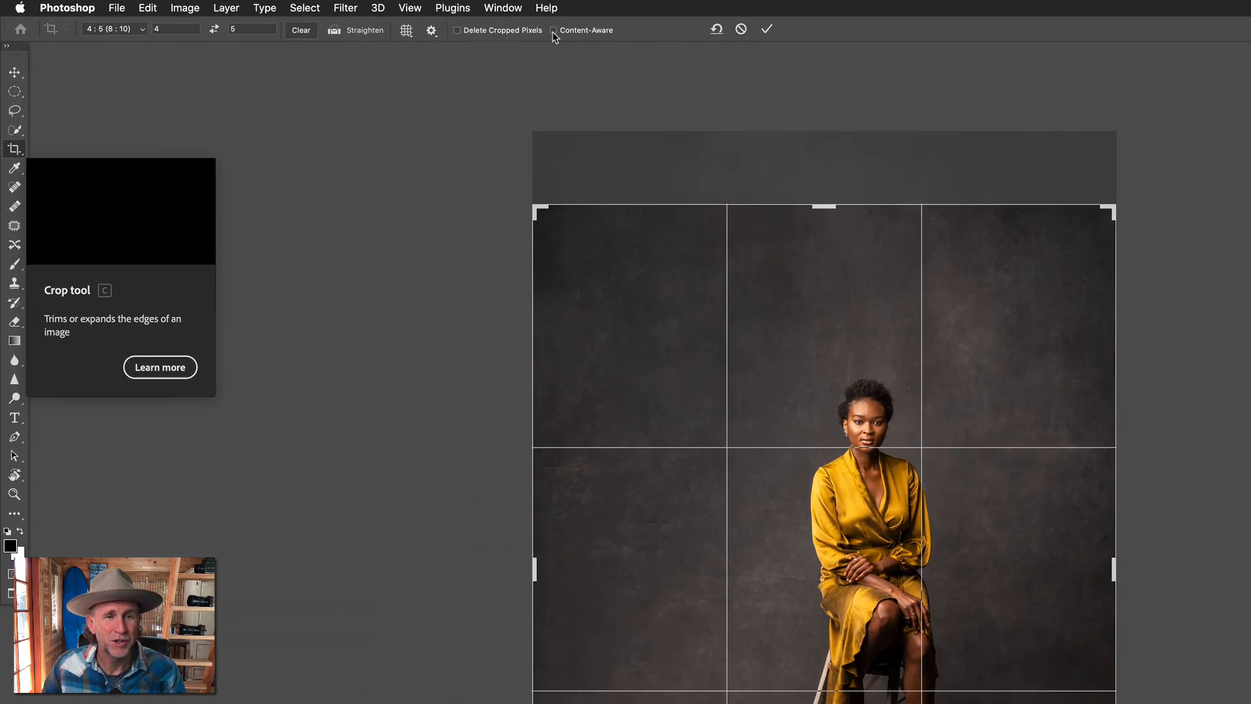
{"action": "left_click", "coordinate": [553, 31]}
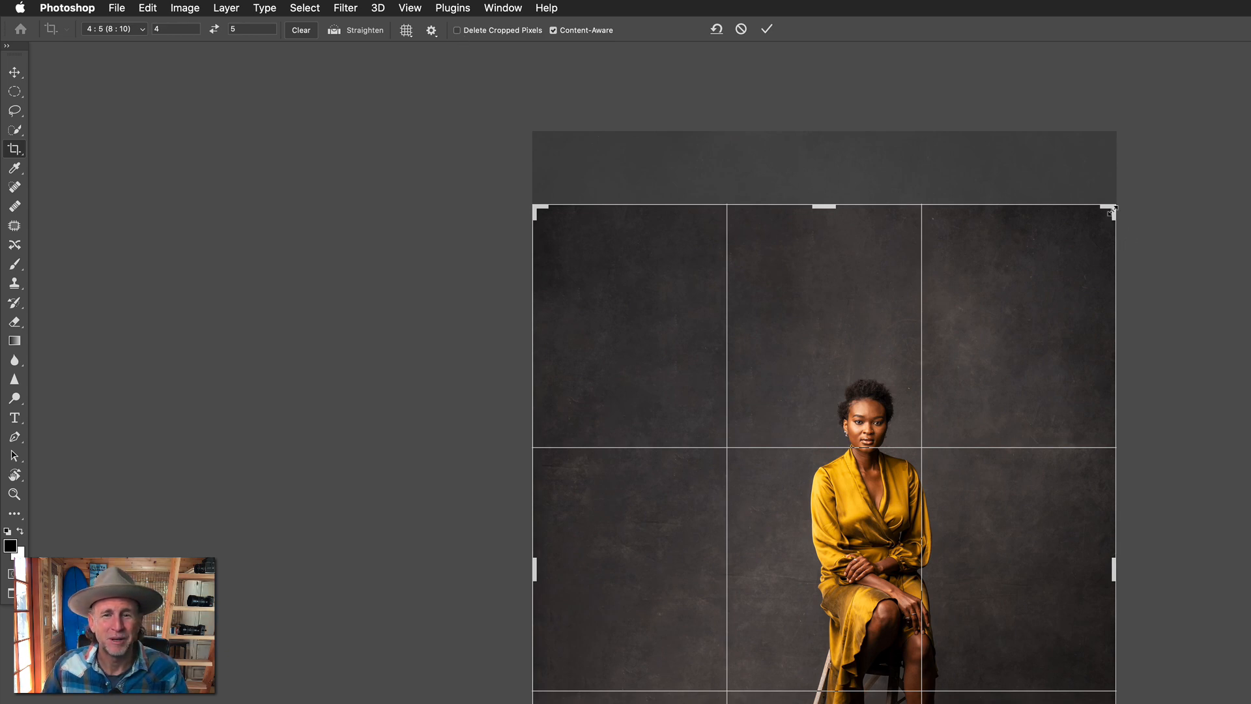
Extend the crop past the photo's right edge, rotate the photo slightly counterclockwise, tighten the frame around the woman, and apply it.
{"action": "left_click_drag", "start_coordinate": [1113, 209], "coordinate": [1132, 184]}
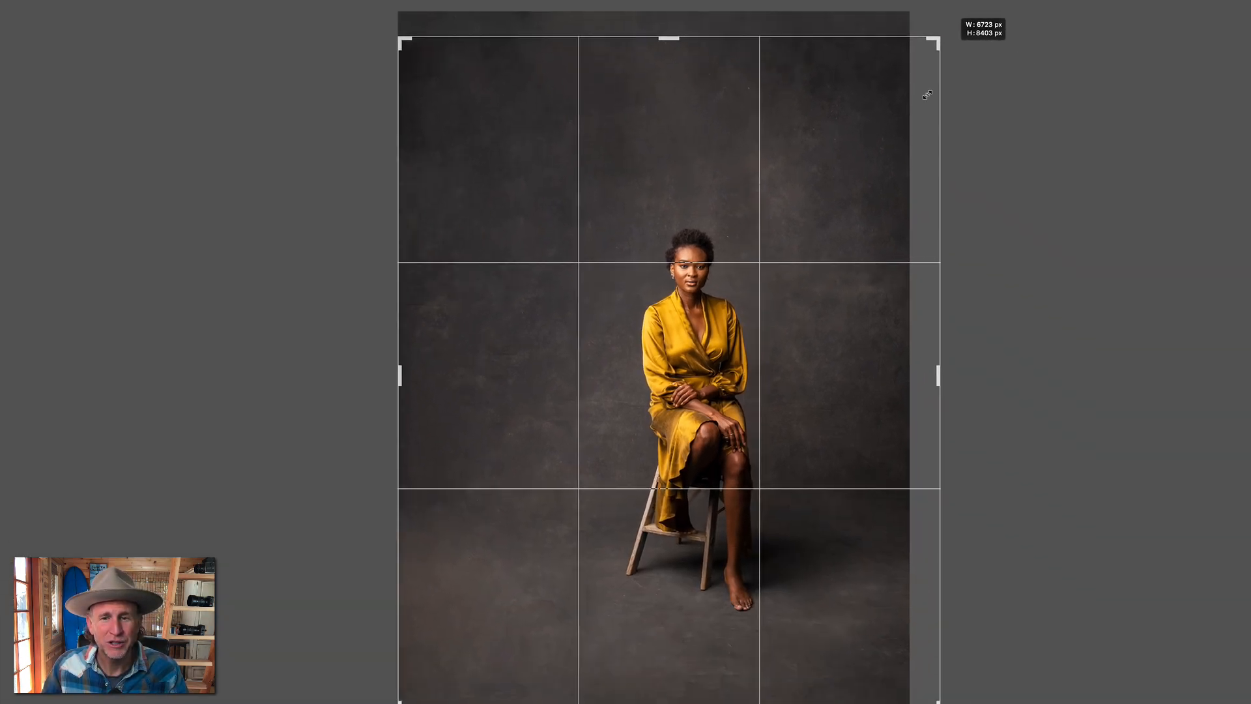
{"action": "left_click_drag", "start_coordinate": [797, 157], "coordinate": [772, 121]}
{"action": "left_click_drag", "start_coordinate": [980, 678], "coordinate": [982, 665]}
{"action": "left_click_drag", "start_coordinate": [383, 678], "coordinate": [392, 668]}
{"action": "left_click_drag", "start_coordinate": [615, 551], "coordinate": [628, 553]}
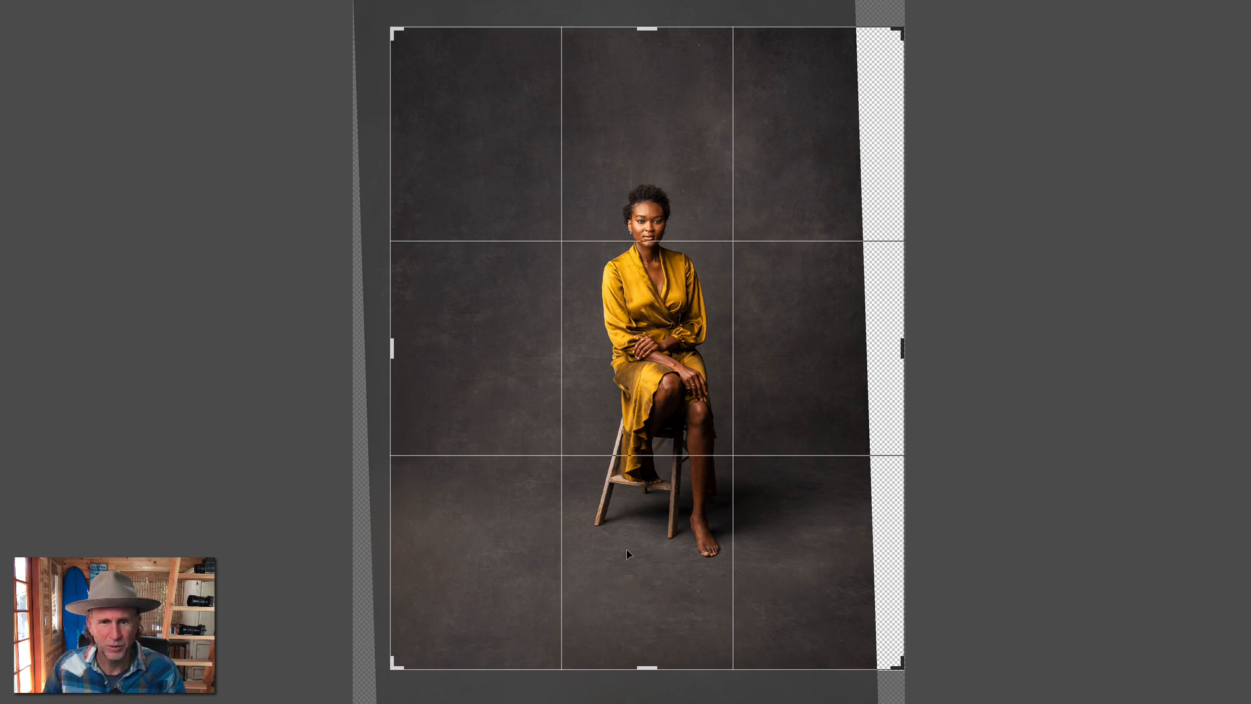
{"action": "left_click_drag", "start_coordinate": [393, 28], "coordinate": [397, 39]}
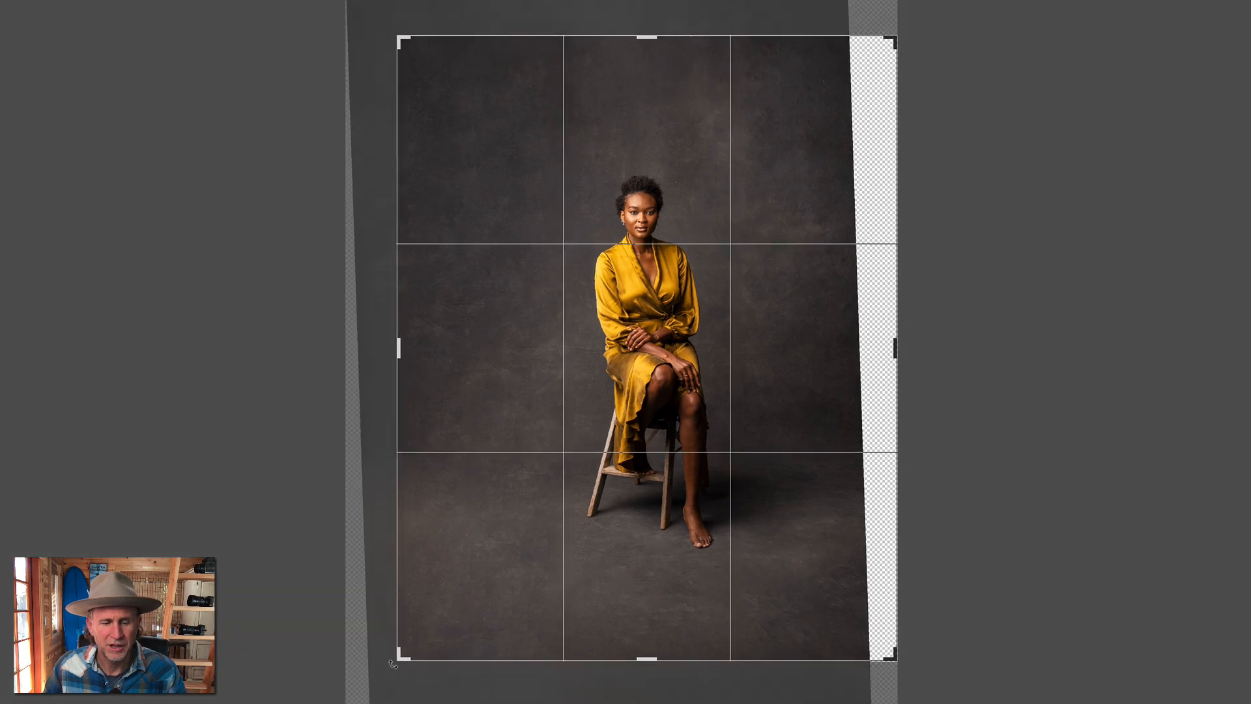
{"action": "left_click_drag", "start_coordinate": [399, 660], "coordinate": [404, 653]}
{"action": "left_click_drag", "start_coordinate": [451, 596], "coordinate": [464, 613]}
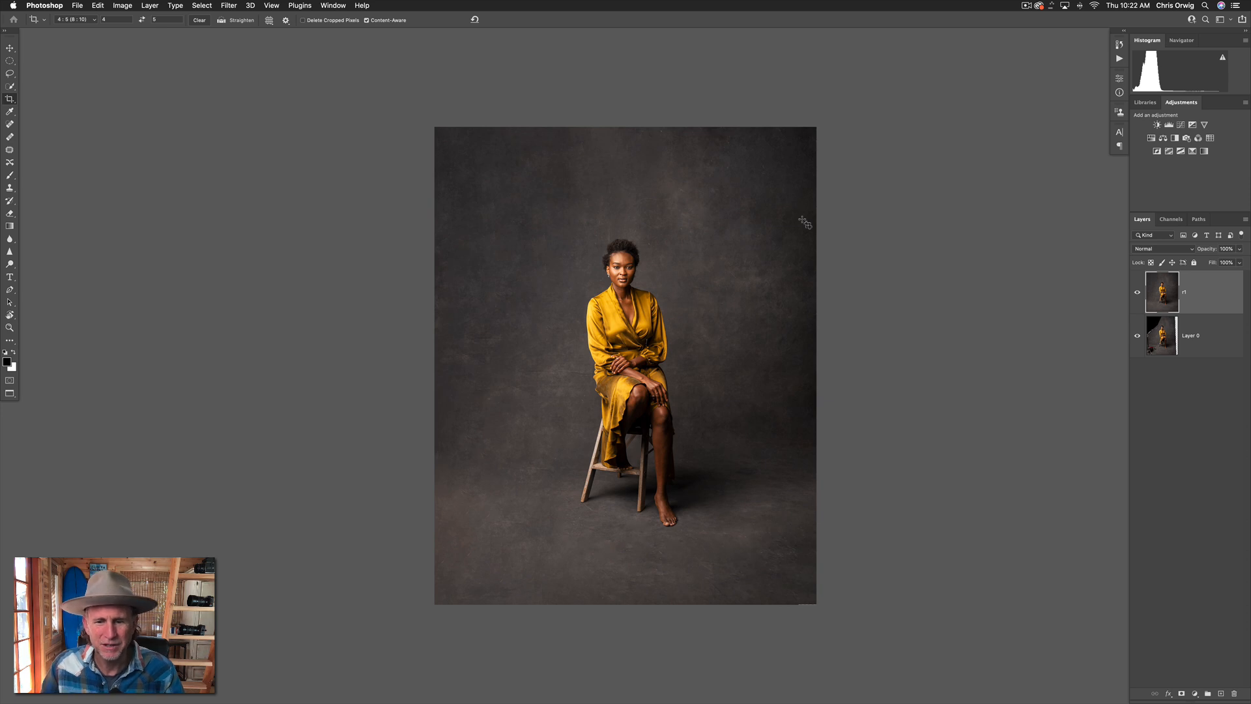
Fit the photo on screen and ready the Clone Stamp with a smaller brush for its lower-right corner.
{"action": "key", "text": "super+0"}
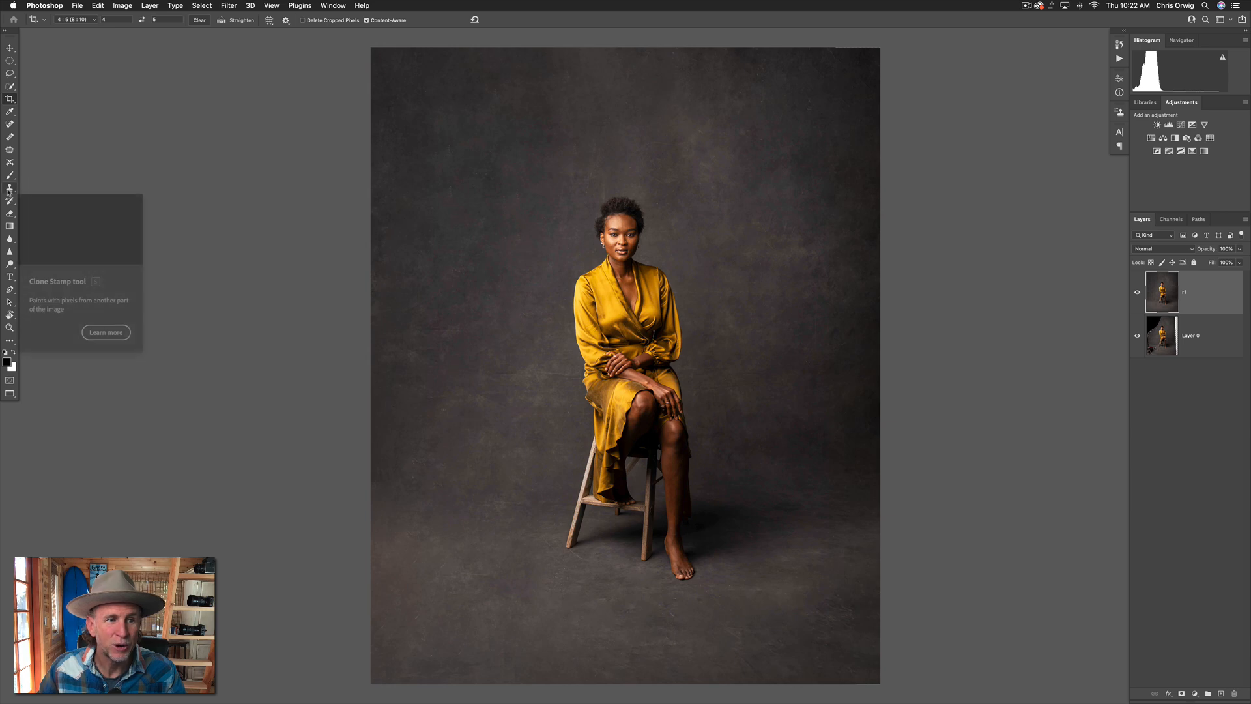
{"action": "left_click", "coordinate": [9, 188]}
{"action": "key", "text": "bracketleft"}
{"action": "key", "text": "bracketleft"}
{"action": "key", "text": "bracketleft"}
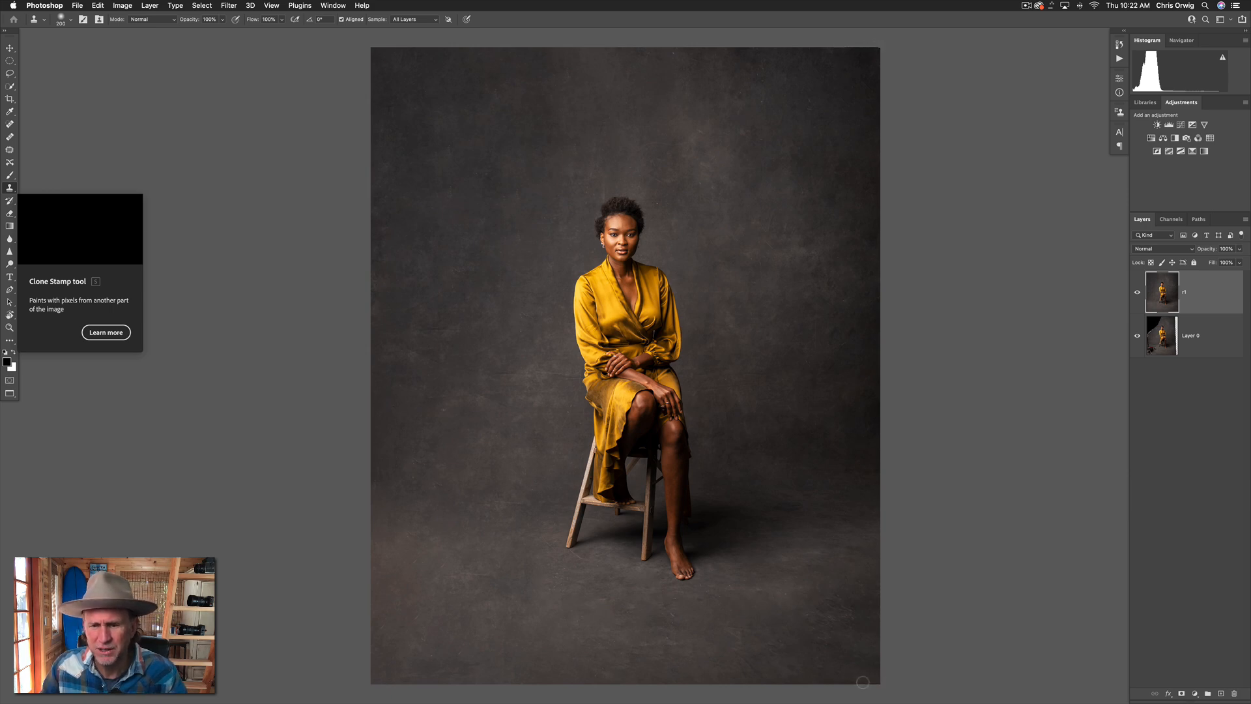
Remove the small spots on the upper backdrop and lower floor with the Spot Healing Brush, and compare the retouch with the original layer.
{"action": "left_click", "coordinate": [9, 124]}
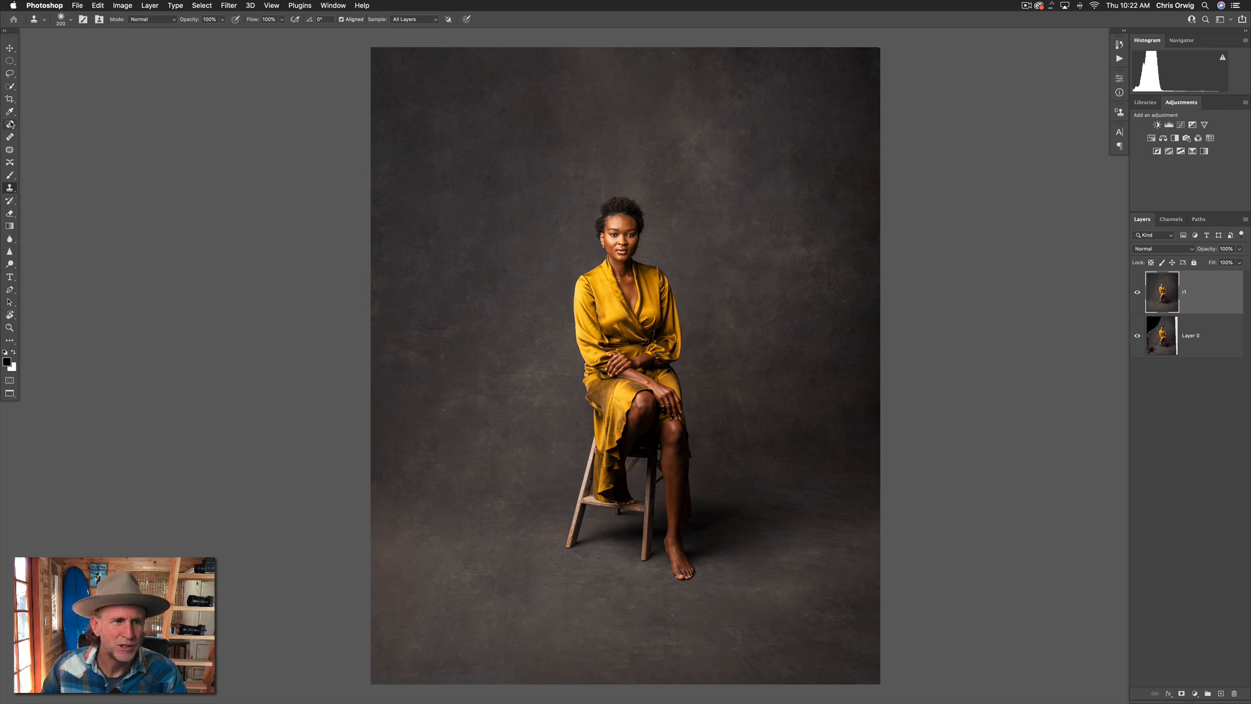
{"action": "left_click", "coordinate": [807, 103]}
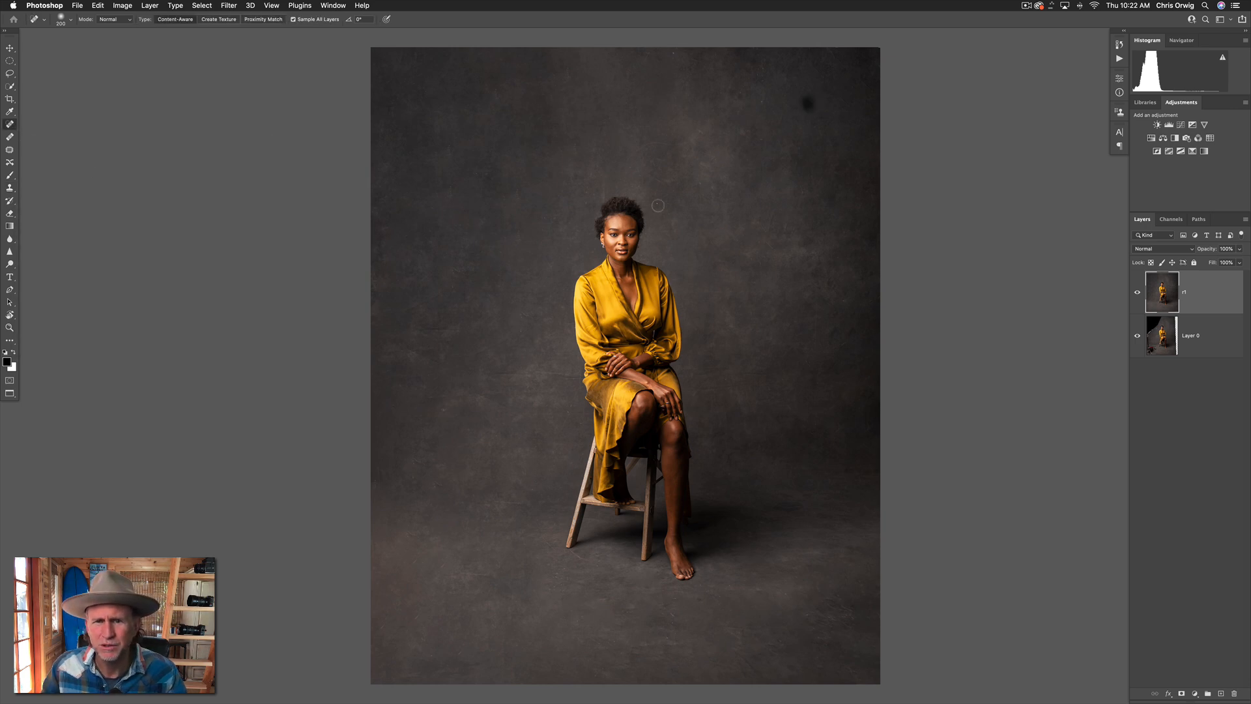
{"action": "left_click", "coordinate": [675, 55]}
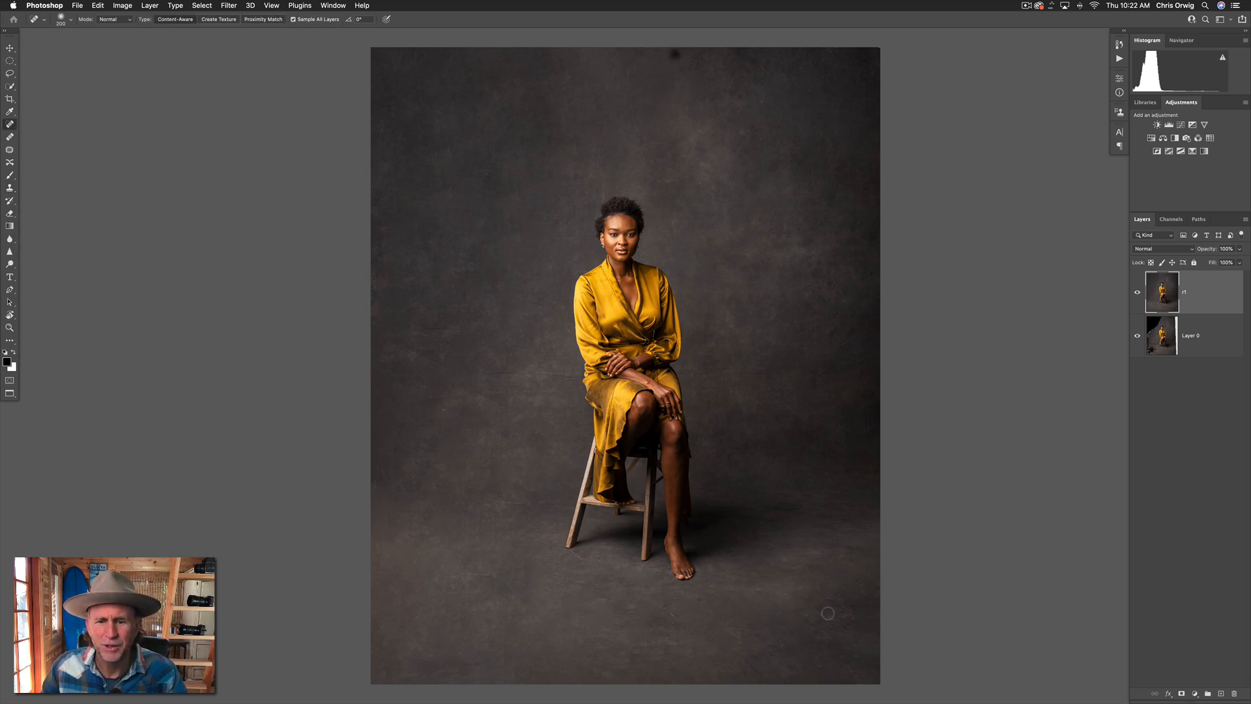
{"action": "left_click", "coordinate": [695, 601]}
{"action": "left_click_drag", "start_coordinate": [643, 640], "coordinate": [670, 638]}
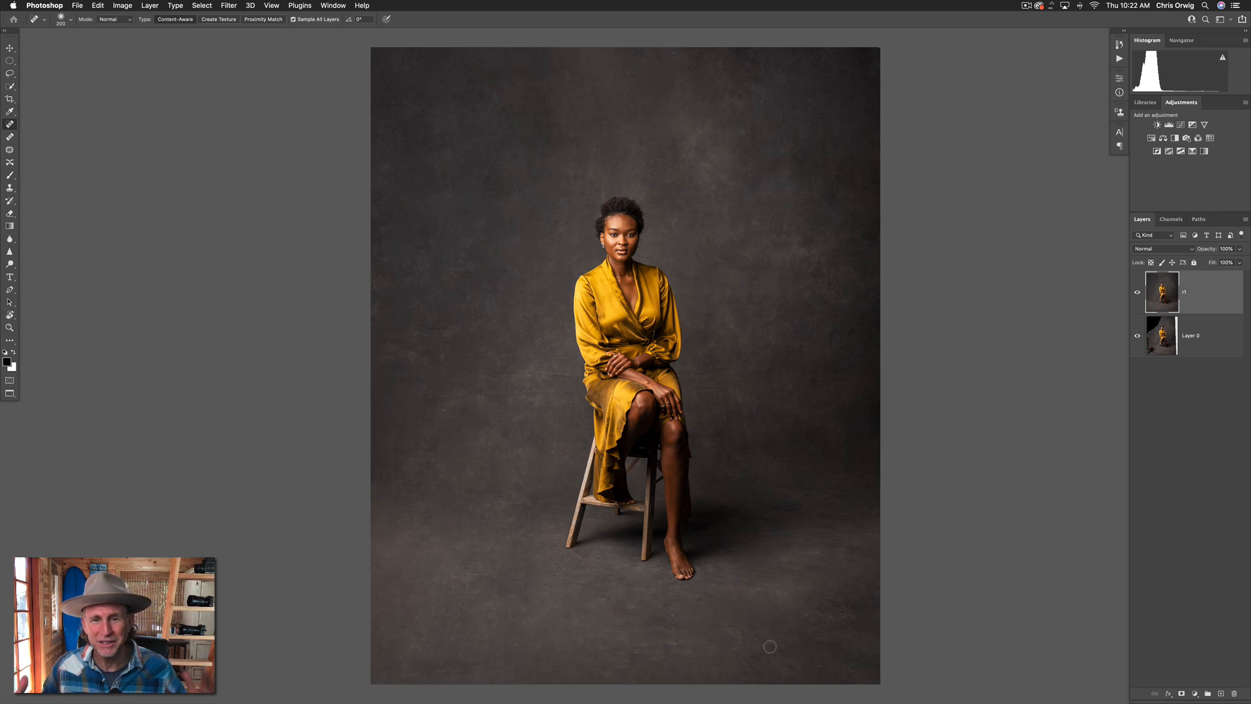
{"action": "left_click", "coordinate": [1141, 292]}
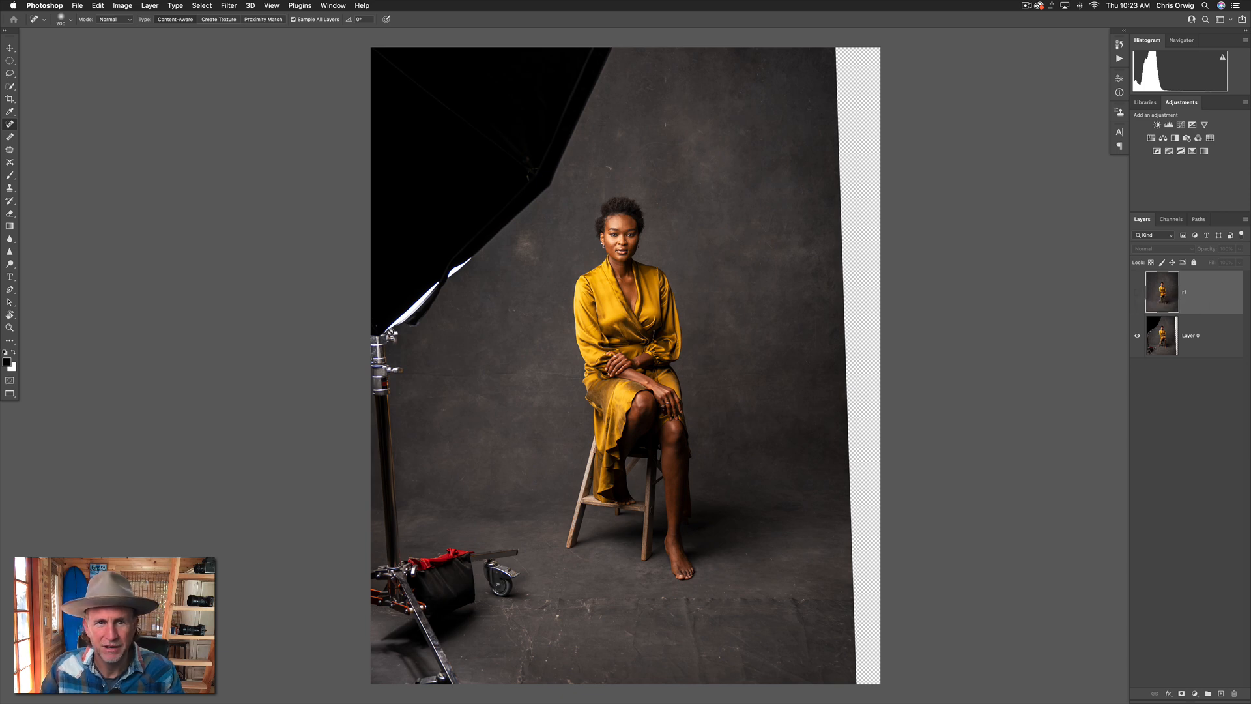
{"action": "left_click", "coordinate": [1137, 294]}
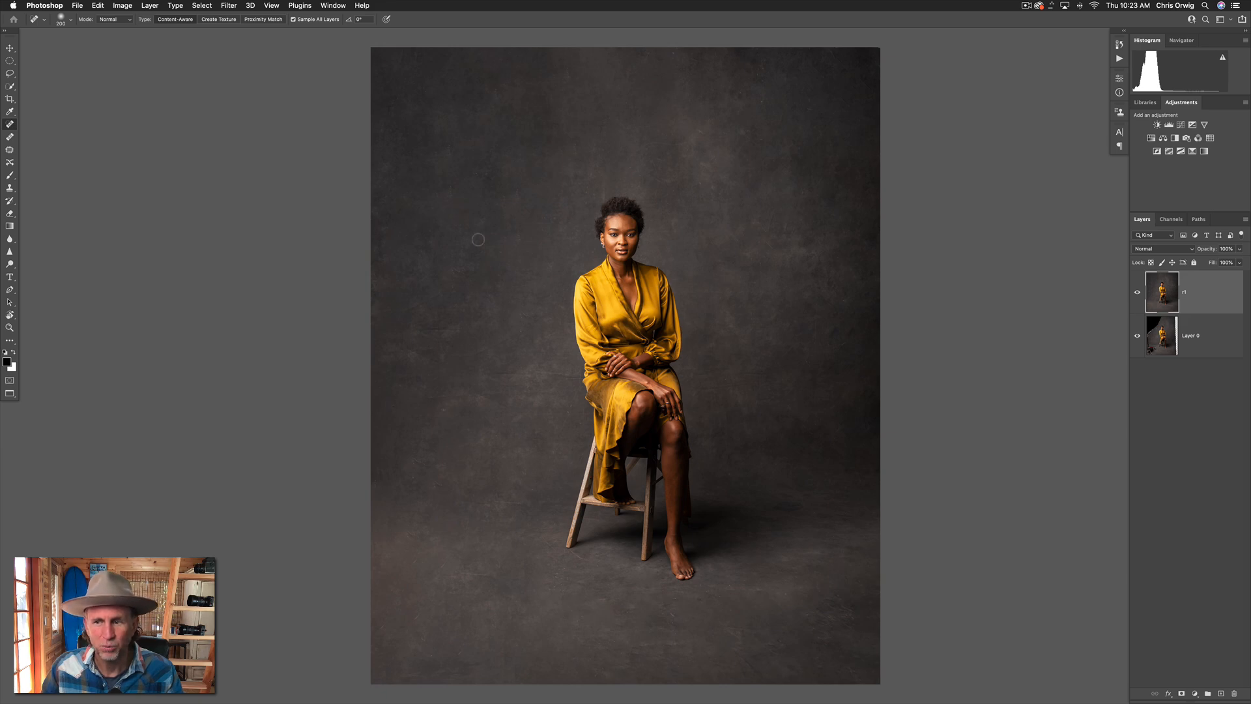
Crop again at 4:5 with the woman placed slightly higher and the frame drawn in a little, and apply the crop.
{"action": "key", "text": "c"}
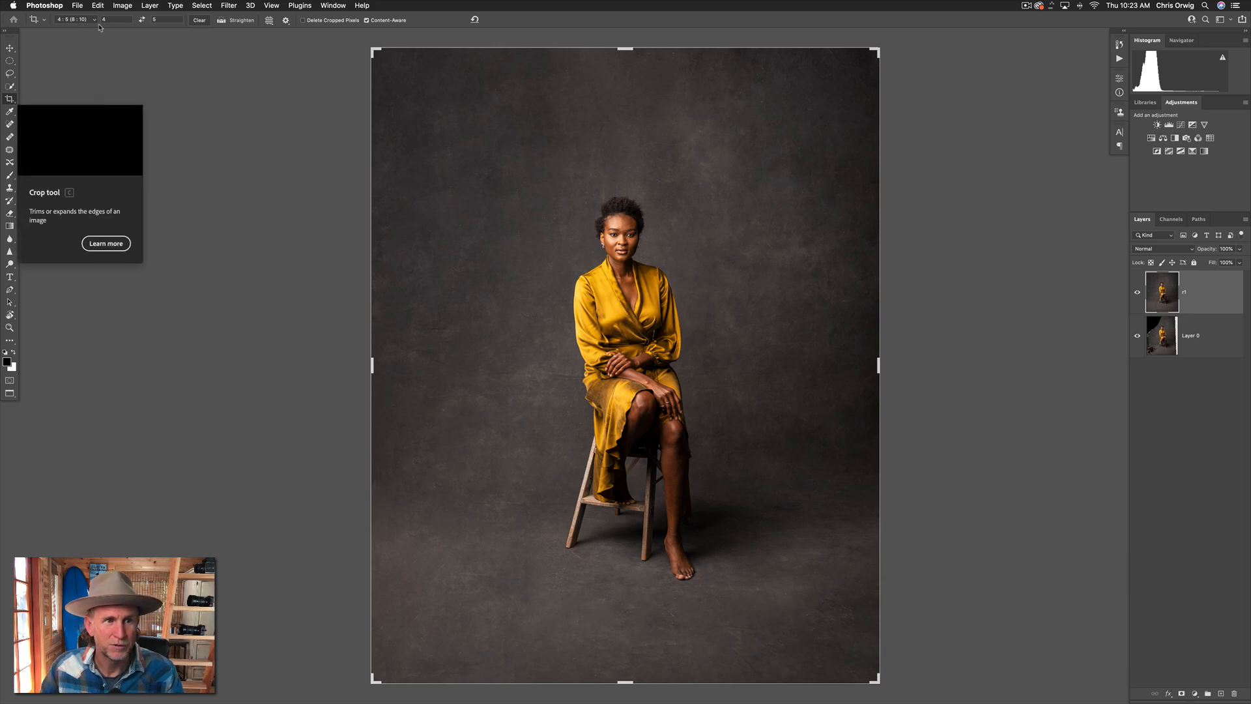
{"action": "left_click", "coordinate": [576, 204]}
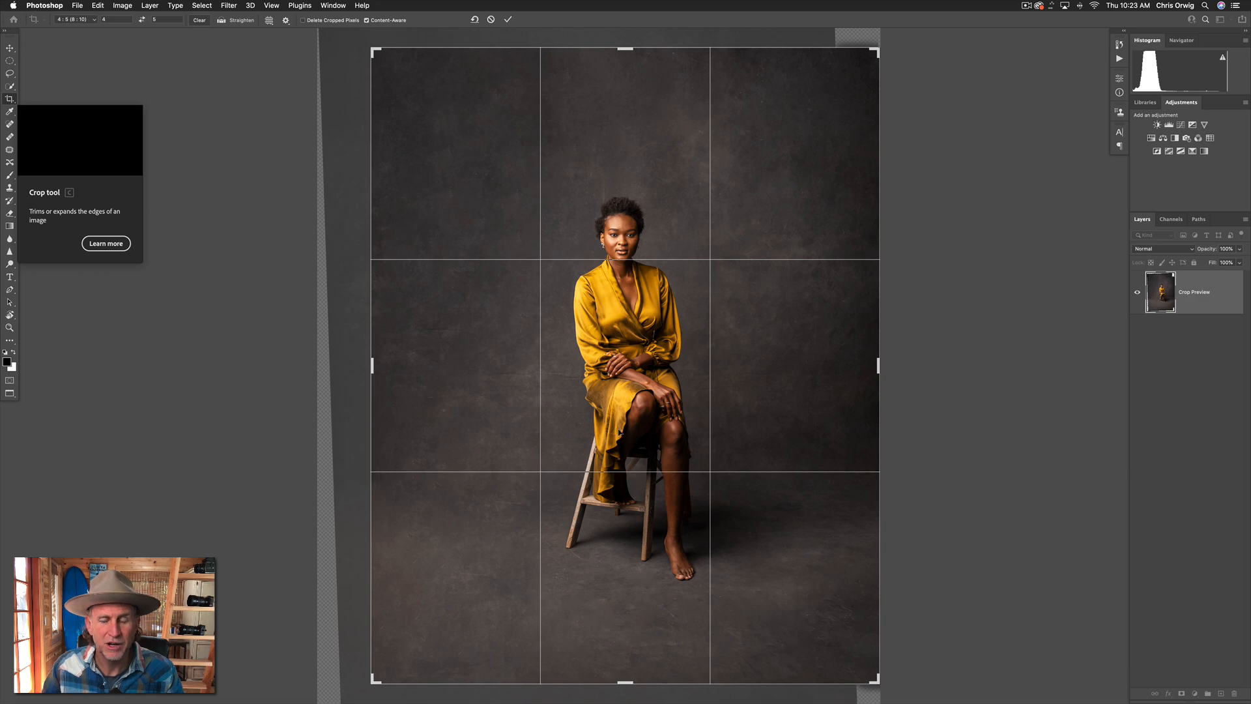
{"action": "left_click_drag", "start_coordinate": [618, 435], "coordinate": [620, 415]}
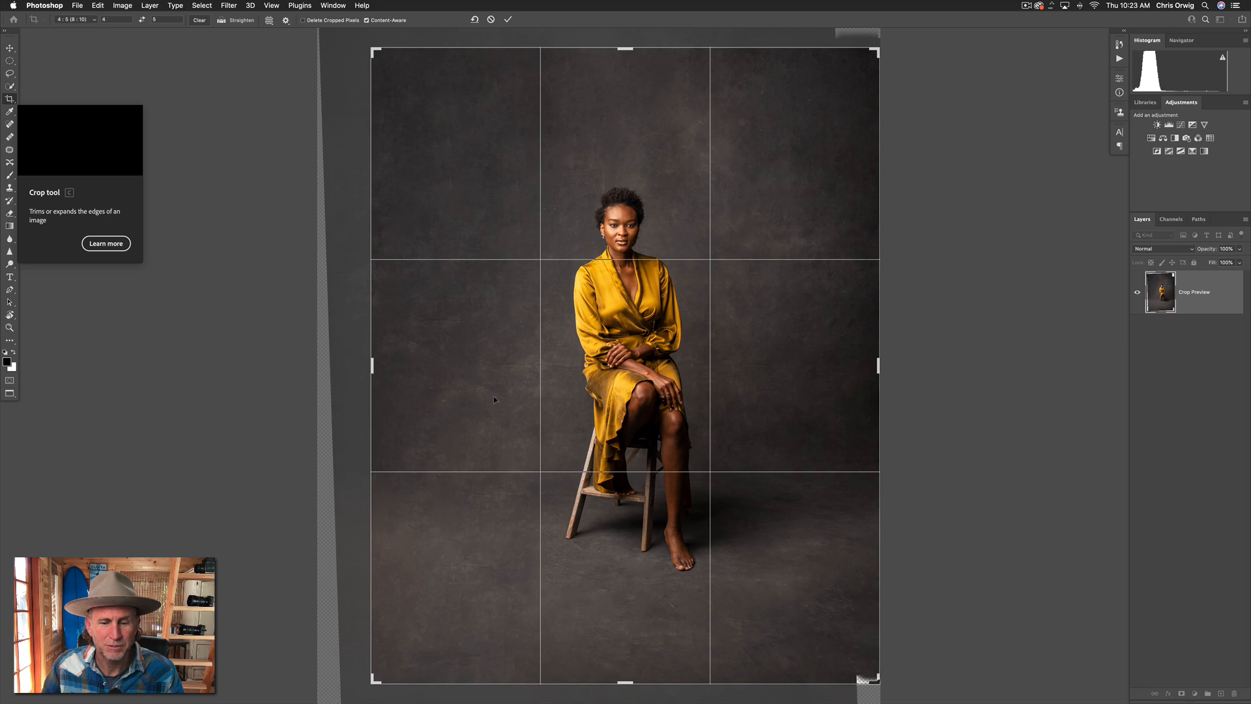
{"action": "left_click_drag", "start_coordinate": [371, 48], "coordinate": [376, 52]}
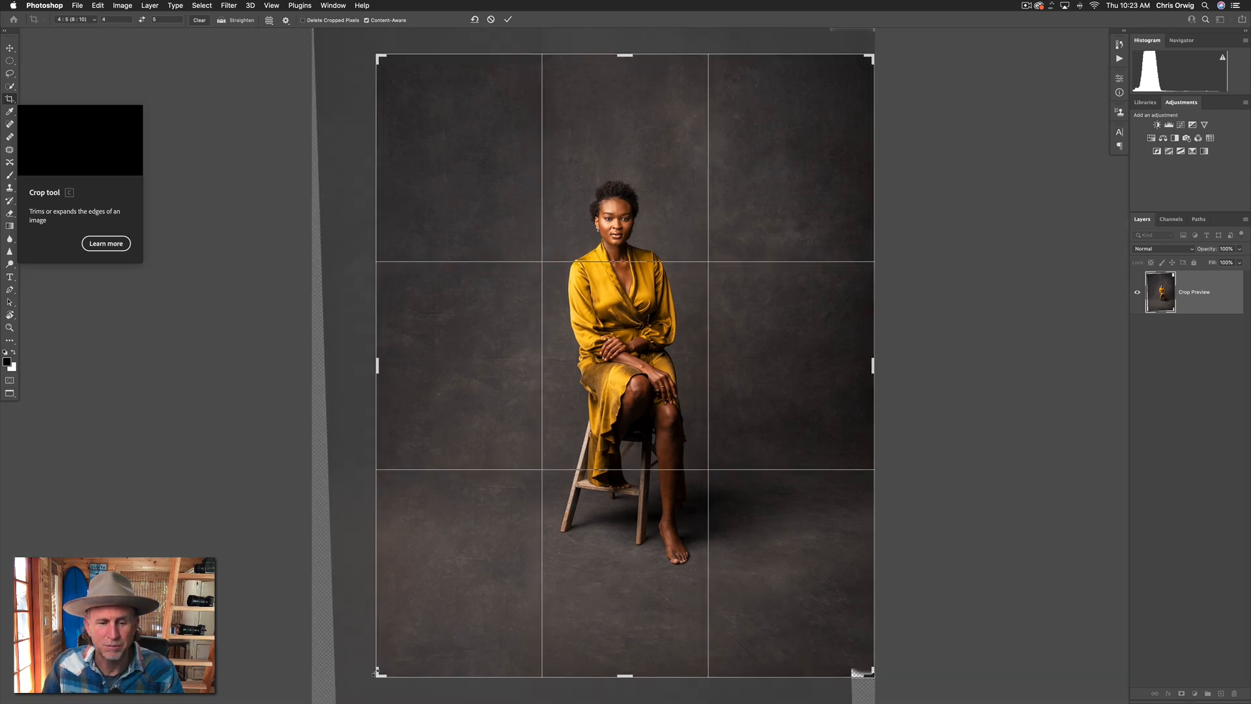
{"action": "left_click_drag", "start_coordinate": [375, 674], "coordinate": [377, 674]}
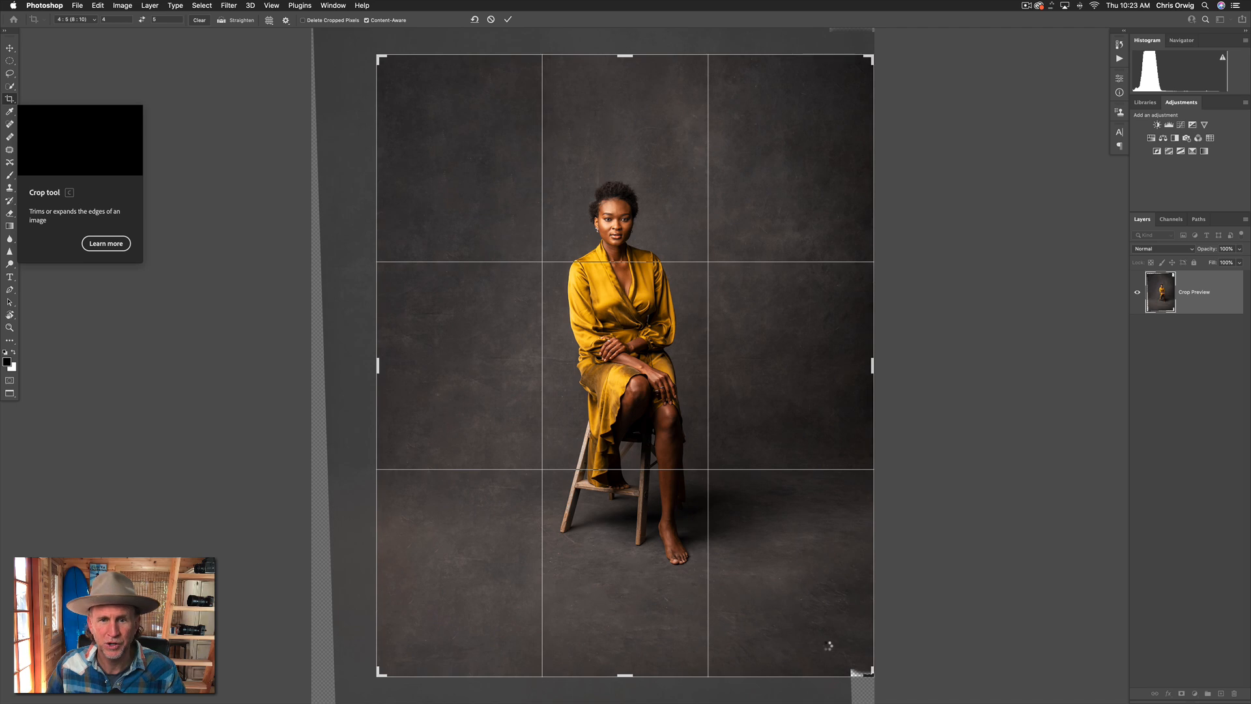
{"action": "key", "text": "Return"}
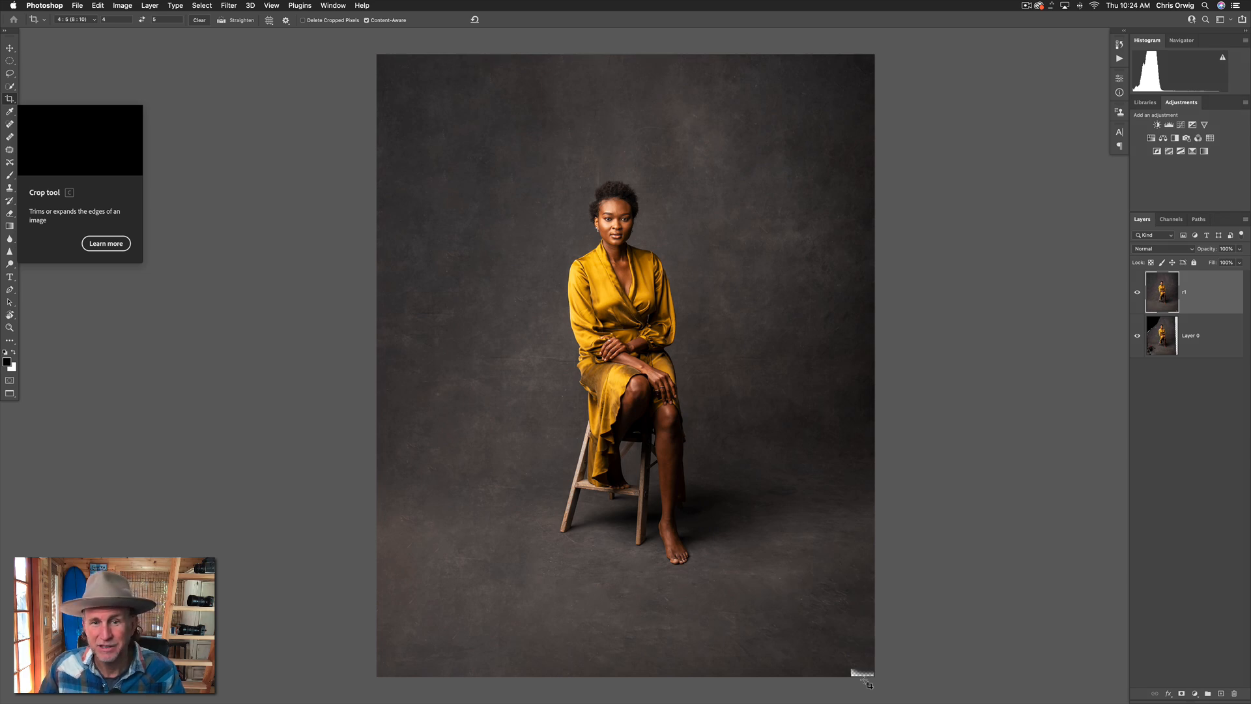
Clone nearby floor texture over the white strip in the photo's lower-right corner.
{"action": "key", "text": "s"}
{"action": "left_click", "coordinate": [855, 651], "text": "alt"}
{"action": "mouse_move", "coordinate": [851, 668]}
{"action": "left_mouse_down"}
{"action": "mouse_move", "coordinate": [888, 674]}
{"action": "mouse_move", "coordinate": [873, 677]}
{"action": "left_mouse_up"}
{"action": "left_click", "coordinate": [867, 655], "text": "alt"}
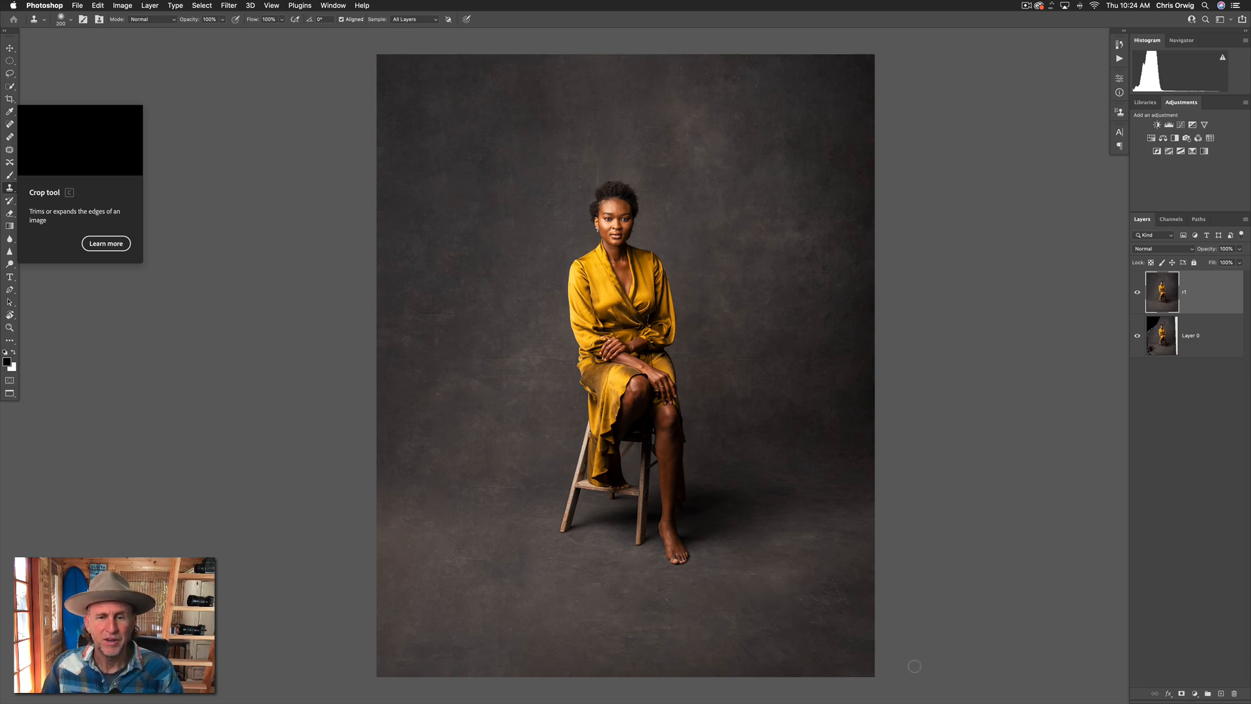
Tighten the 4:5 crop around the woman, shift her slightly lower in the frame, and apply the crop.
{"action": "key", "text": "c"}
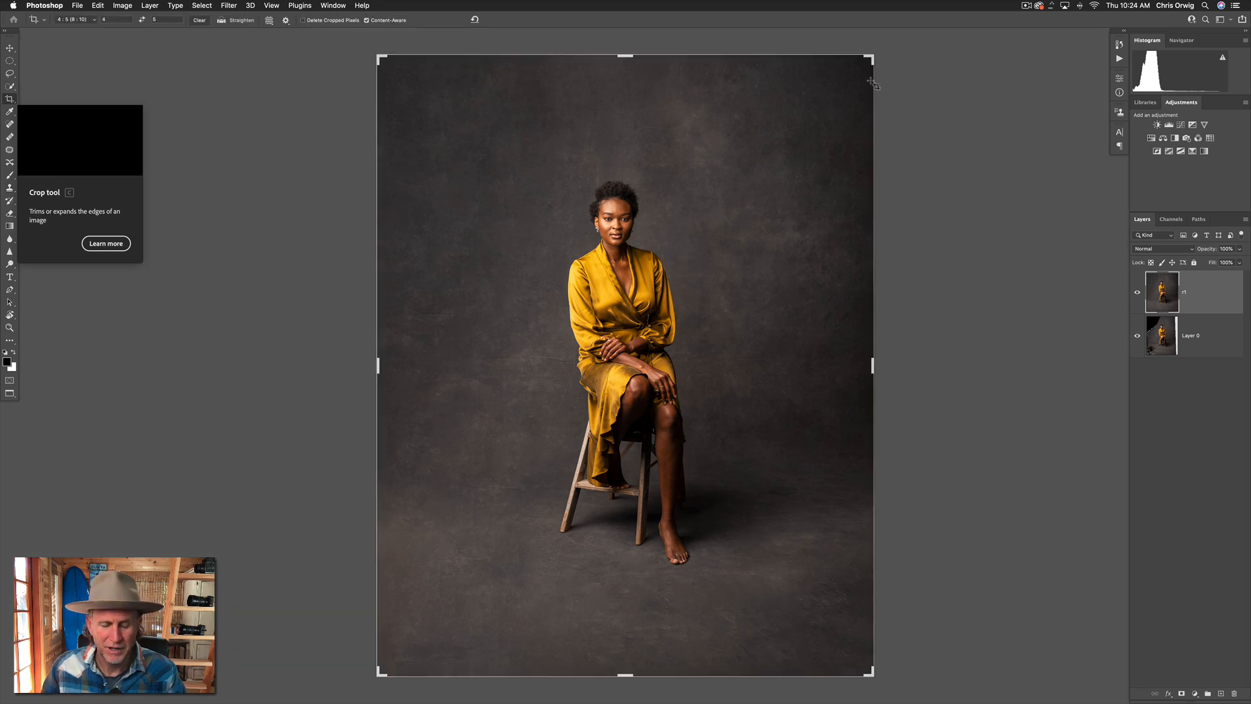
{"action": "left_click_drag", "start_coordinate": [873, 54], "coordinate": [859, 70]}
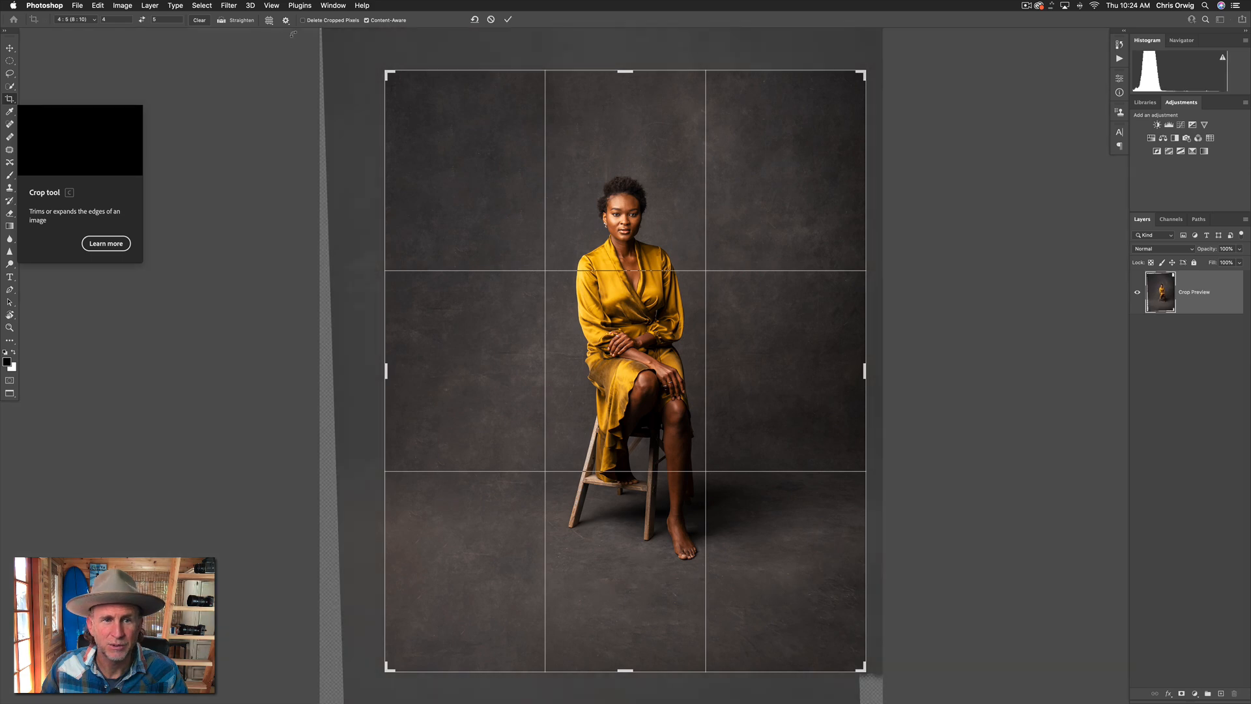
{"action": "left_click_drag", "start_coordinate": [396, 678], "coordinate": [393, 668]}
{"action": "left_click_drag", "start_coordinate": [566, 559], "coordinate": [564, 560]}
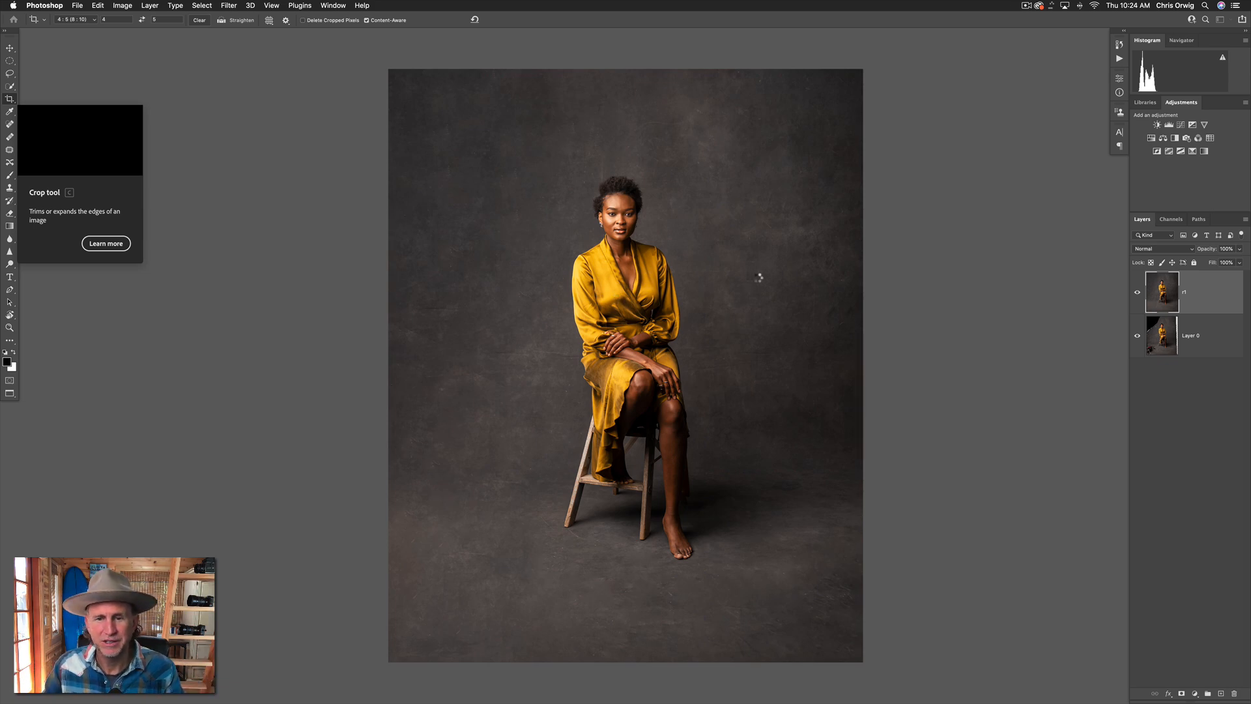
{"action": "left_click_drag", "start_coordinate": [761, 280], "coordinate": [753, 290]}
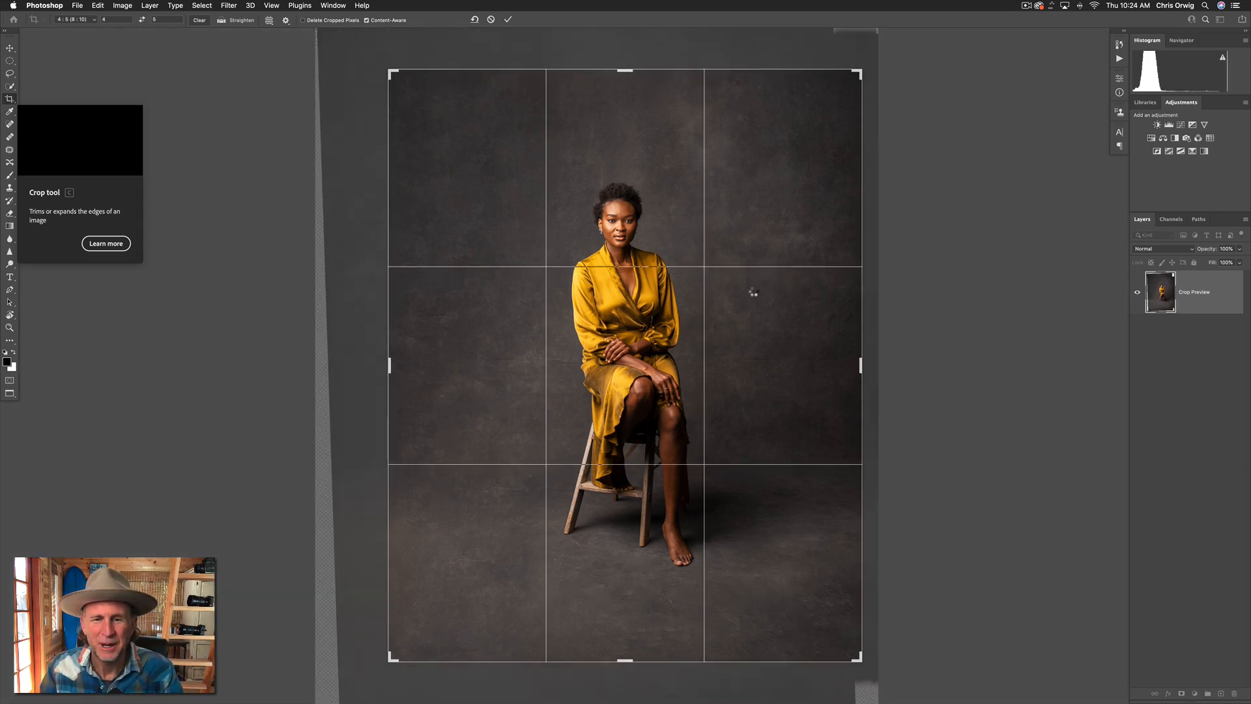
{"action": "key", "text": "Return"}
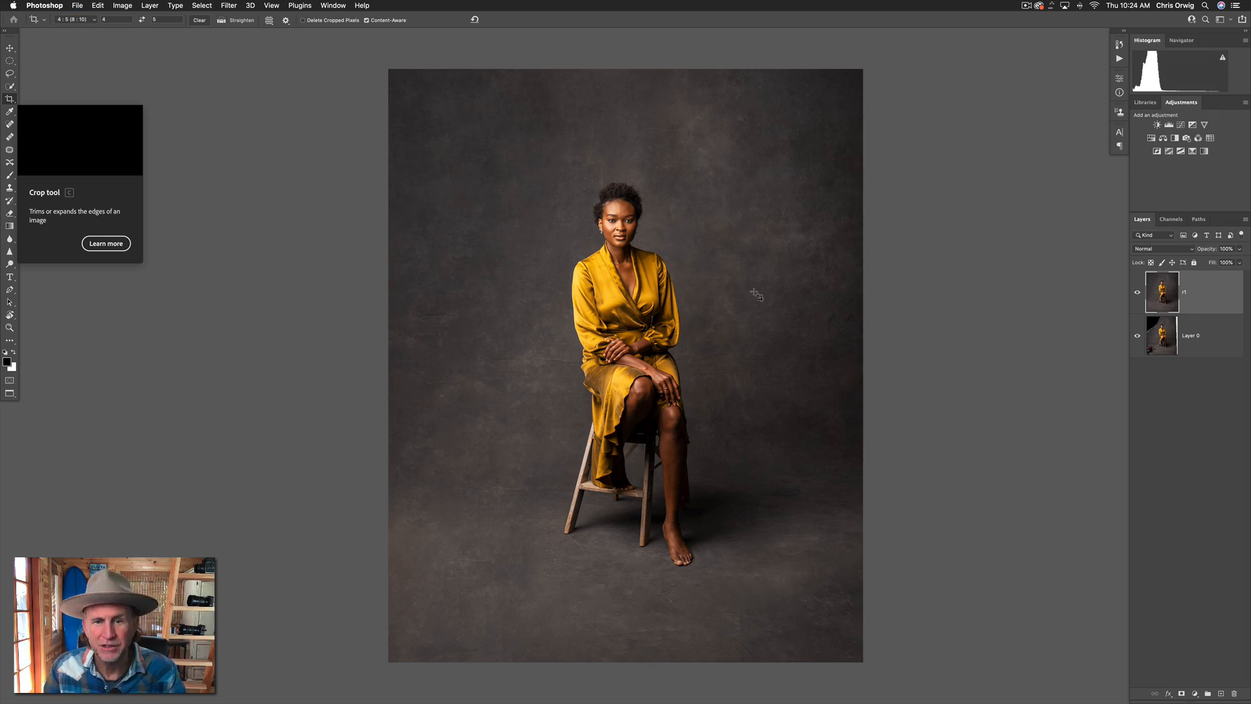
{"action": "key", "text": "v"}
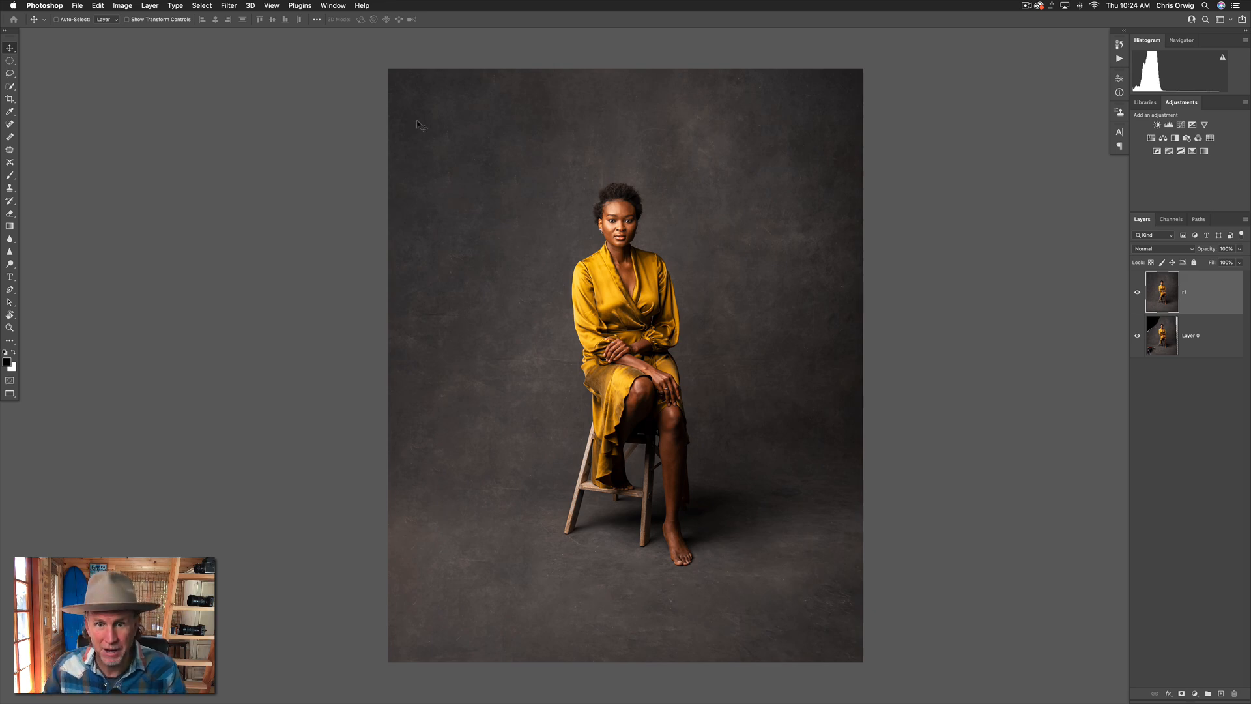
{"action": "left_click", "coordinate": [229, 5]}
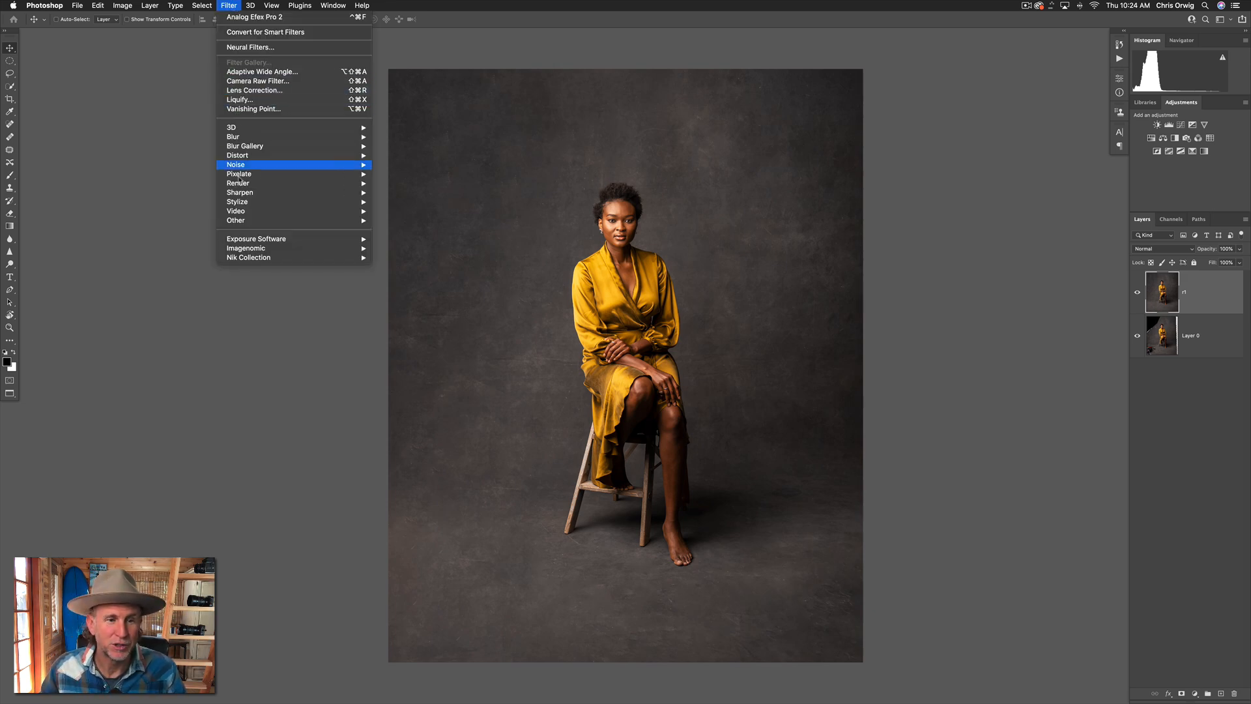
{"action": "mouse_move", "coordinate": [290, 261]}
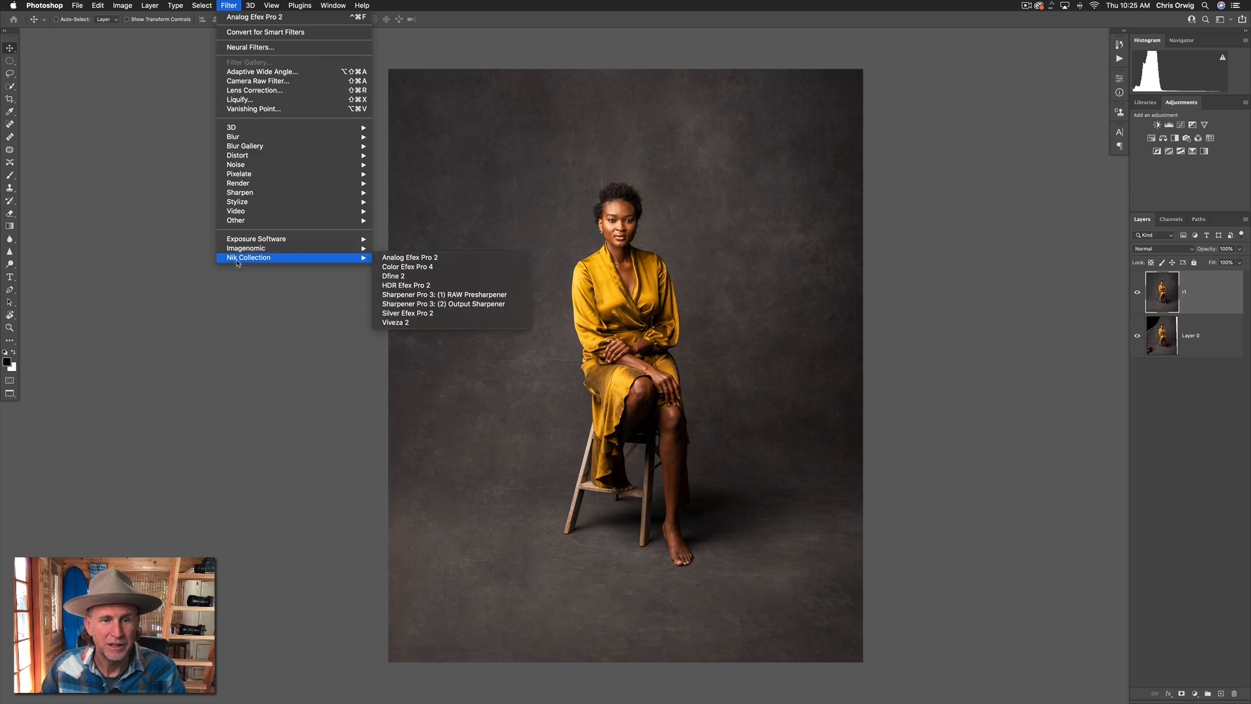
{"action": "left_click", "coordinate": [422, 260]}
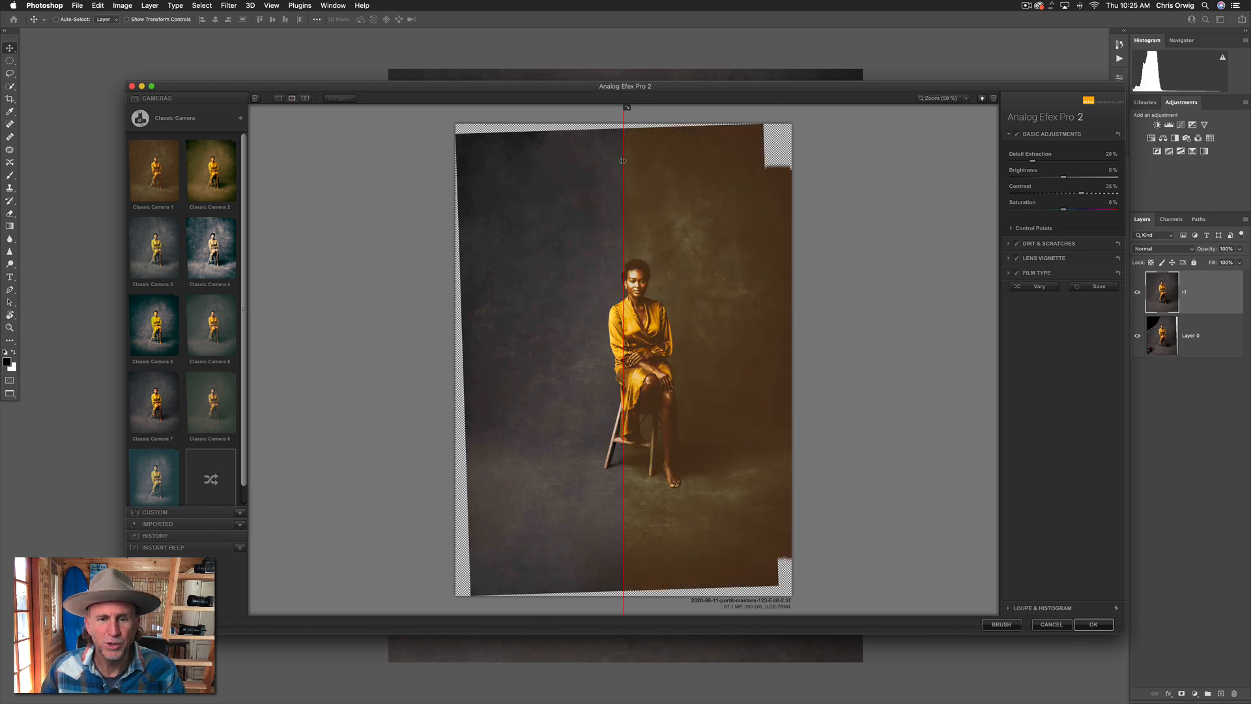
{"action": "left_click_drag", "start_coordinate": [624, 114], "coordinate": [342, 166]}
{"action": "left_click", "coordinate": [200, 245]}
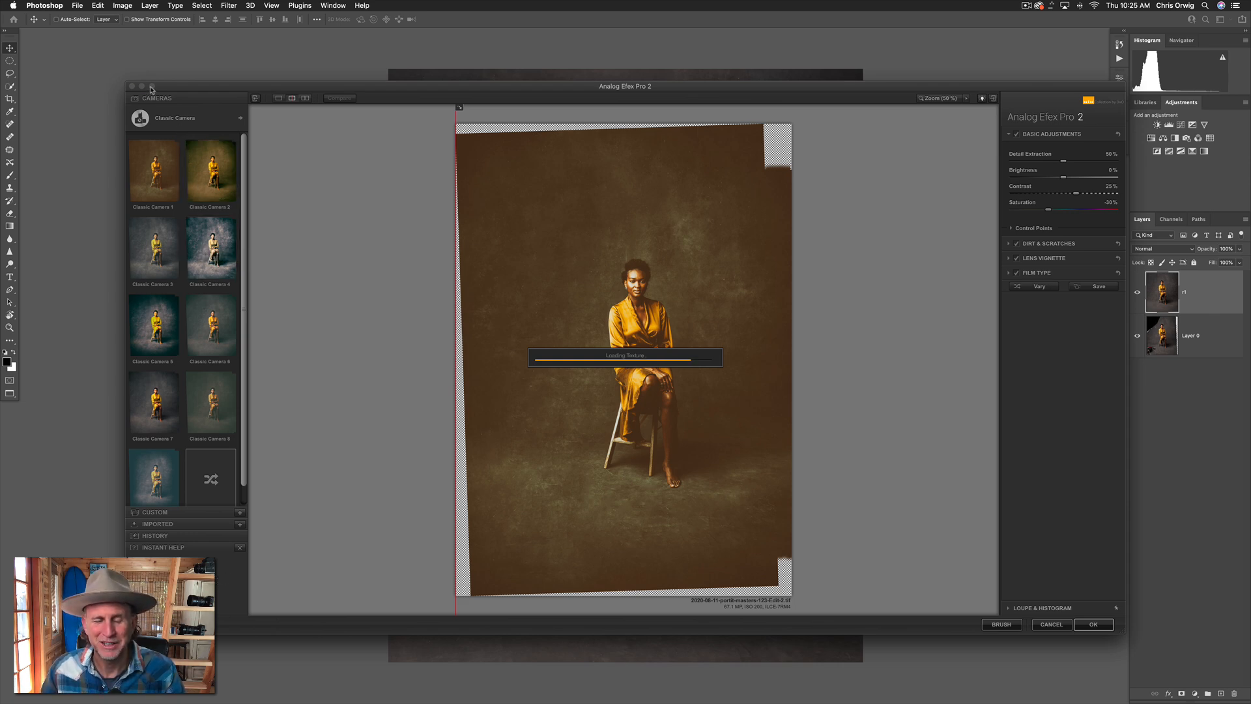
{"action": "left_click", "coordinate": [150, 86]}
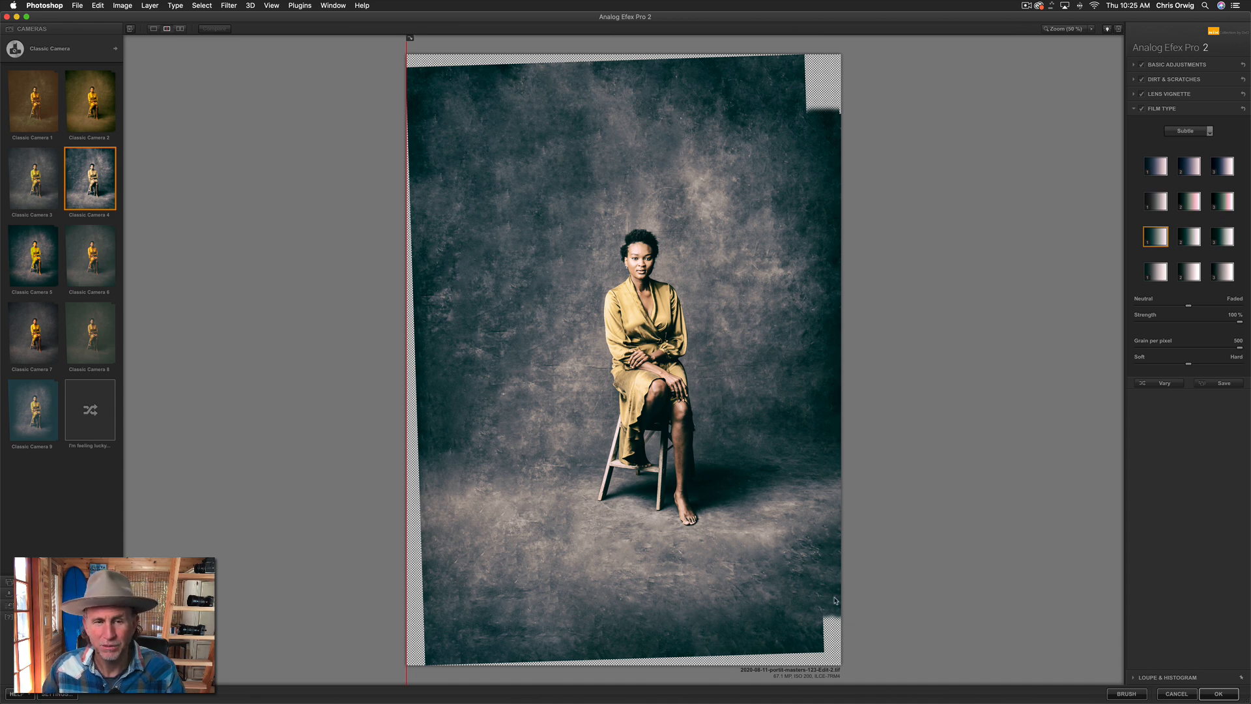
{"action": "left_click", "coordinate": [1186, 696]}
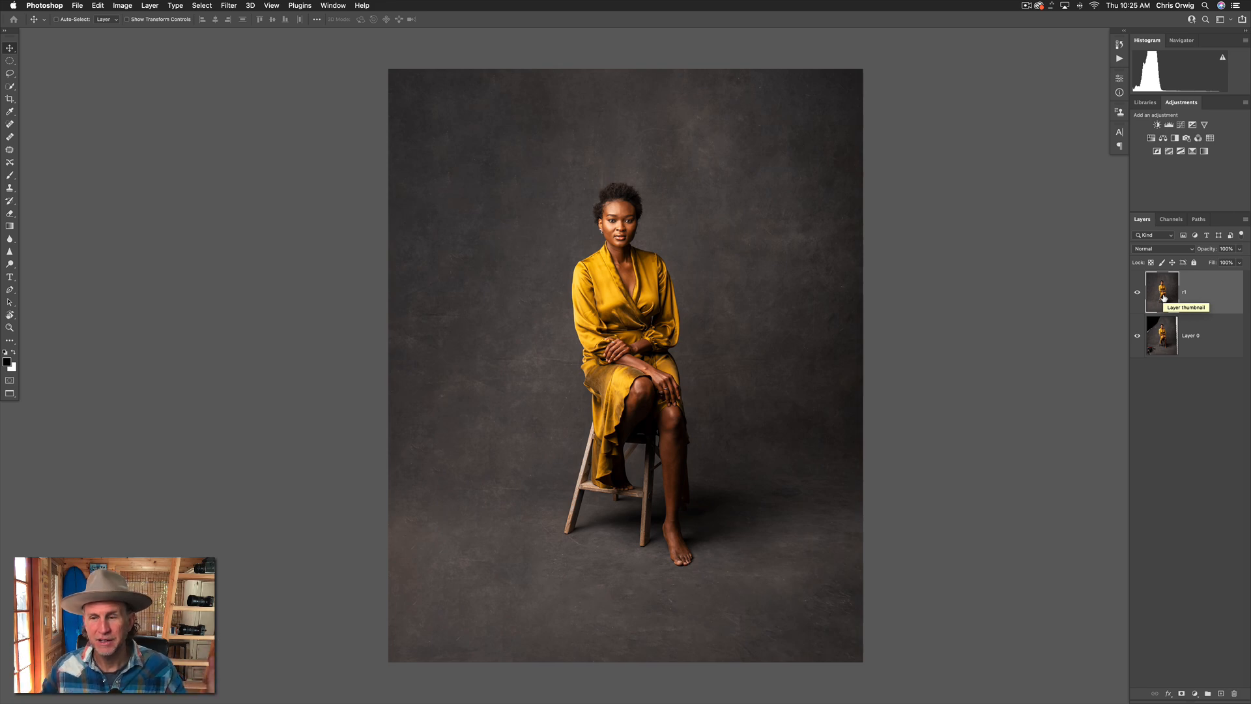
Copy only the canvas area of layer r1 to a new layer, and hide r1 and Layer 0 beneath it.
{"action": "left_click", "coordinate": [1164, 298], "text": "super"}
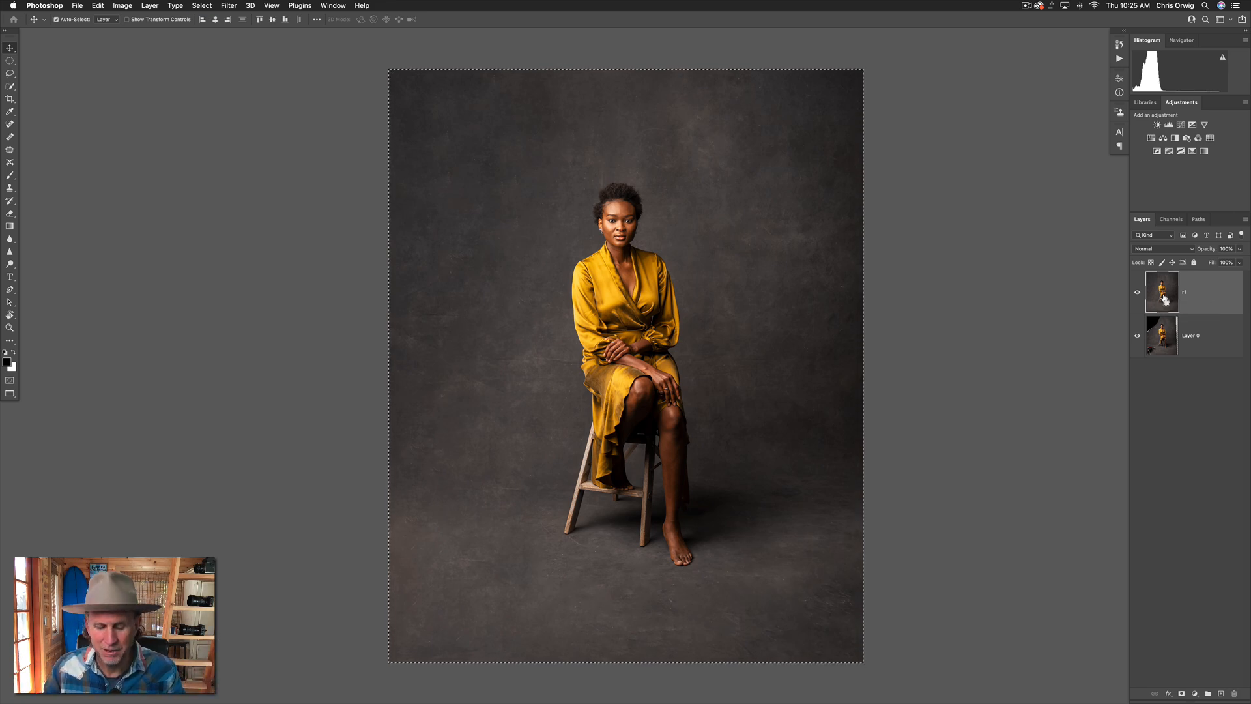
{"action": "key", "text": "super+j"}
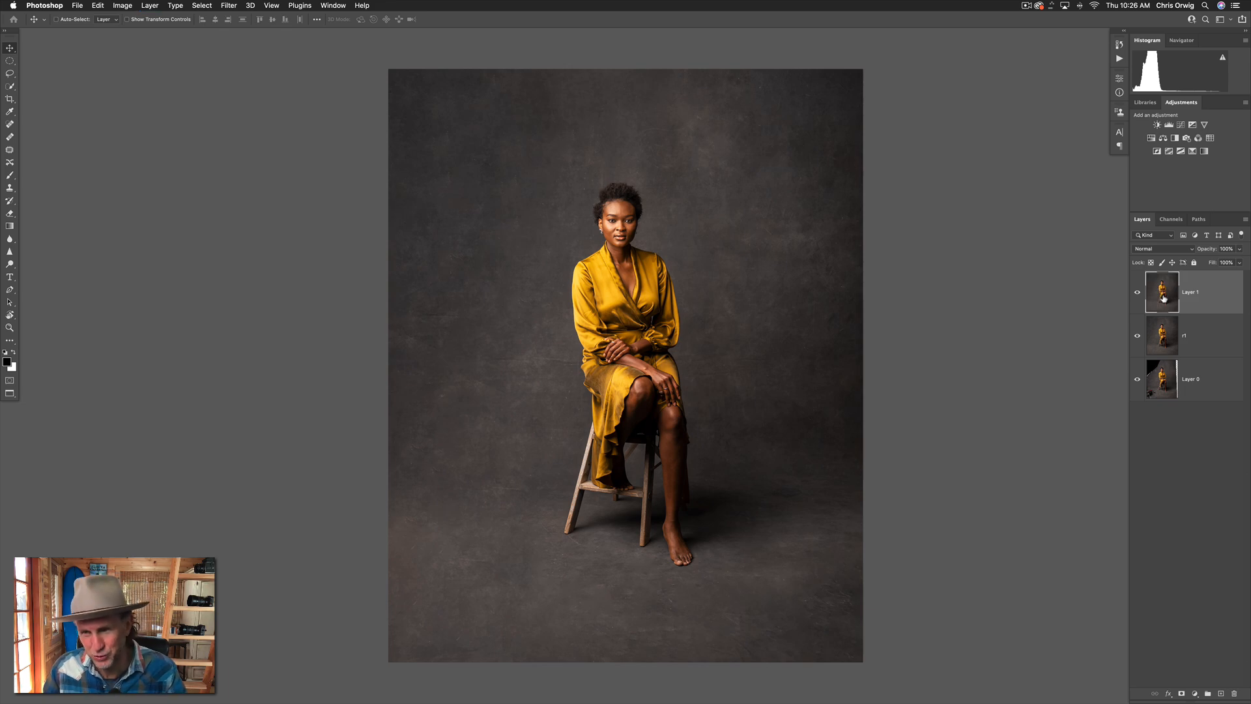
{"action": "left_click", "coordinate": [1138, 336]}
{"action": "left_click", "coordinate": [1138, 380]}
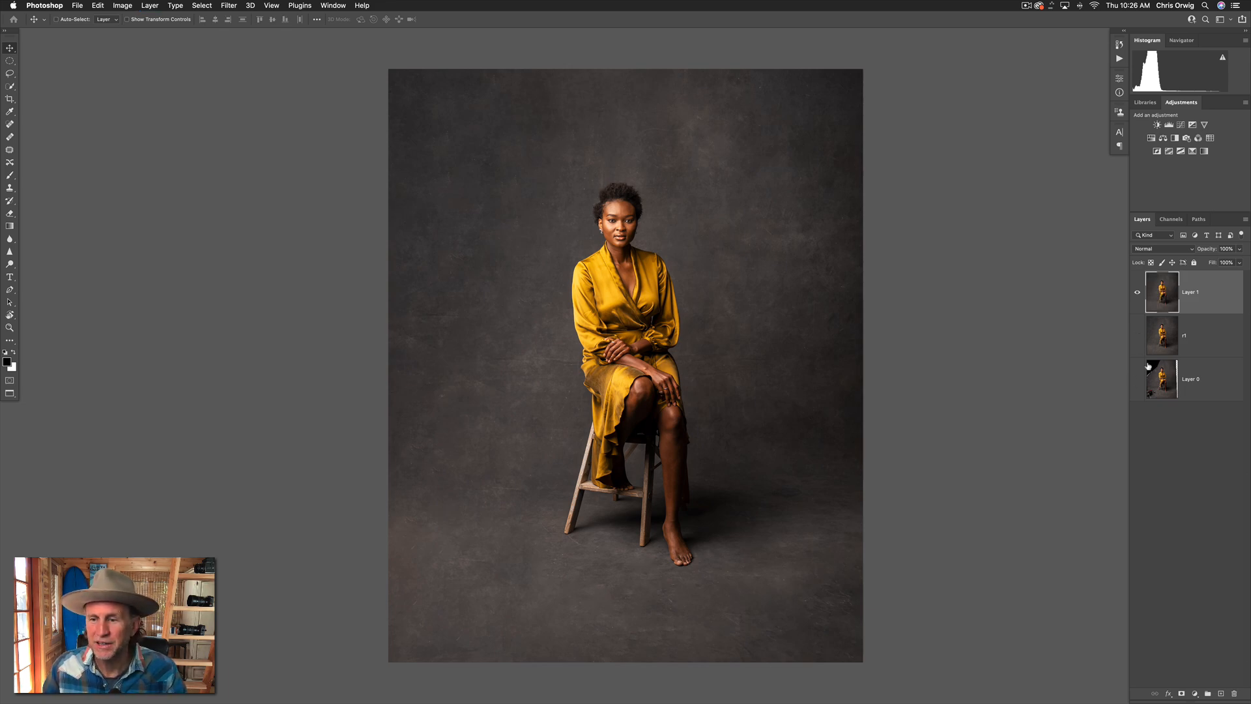
Rename the new top layer r2.
{"action": "double_click", "coordinate": [1190, 293]}
{"action": "type", "text": "r2"}
{"action": "key", "text": "Return"}
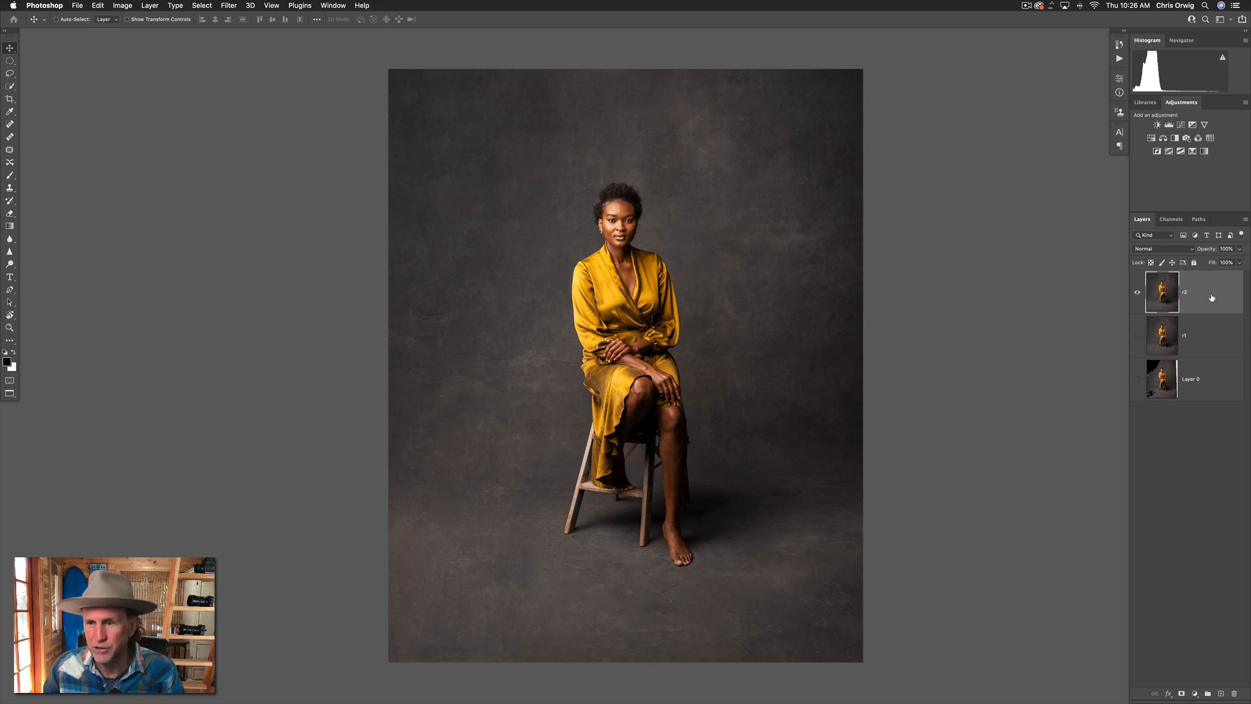
Open layer r2 in Analog Efex Pro 2 and preview the Classic Camera 4 preset across the whole picture.
{"action": "left_click", "coordinate": [229, 5]}
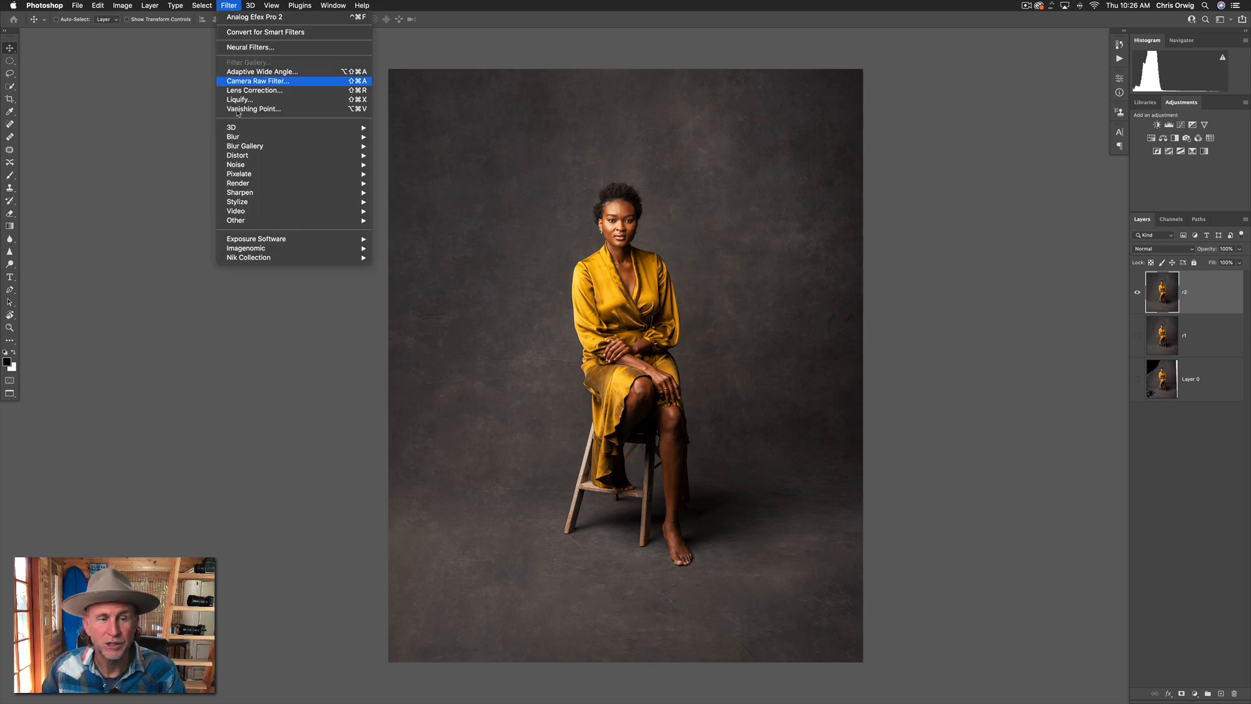
{"action": "mouse_move", "coordinate": [254, 260]}
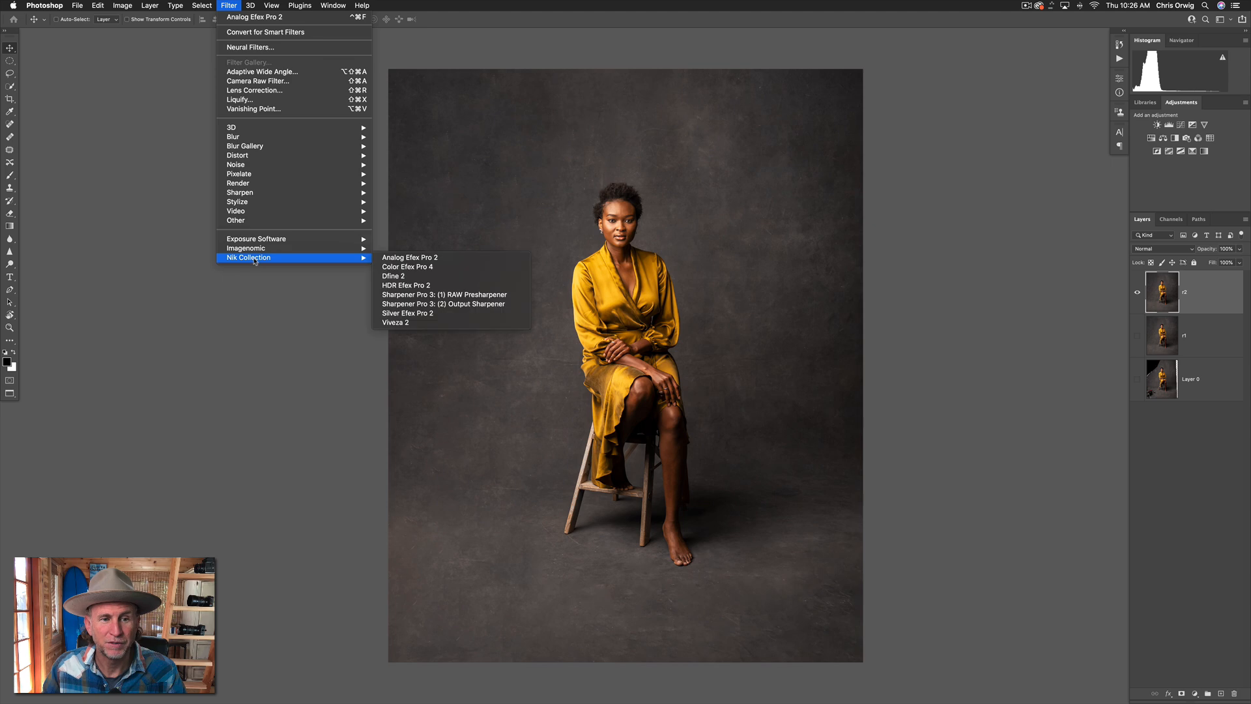
{"action": "left_click", "coordinate": [403, 260]}
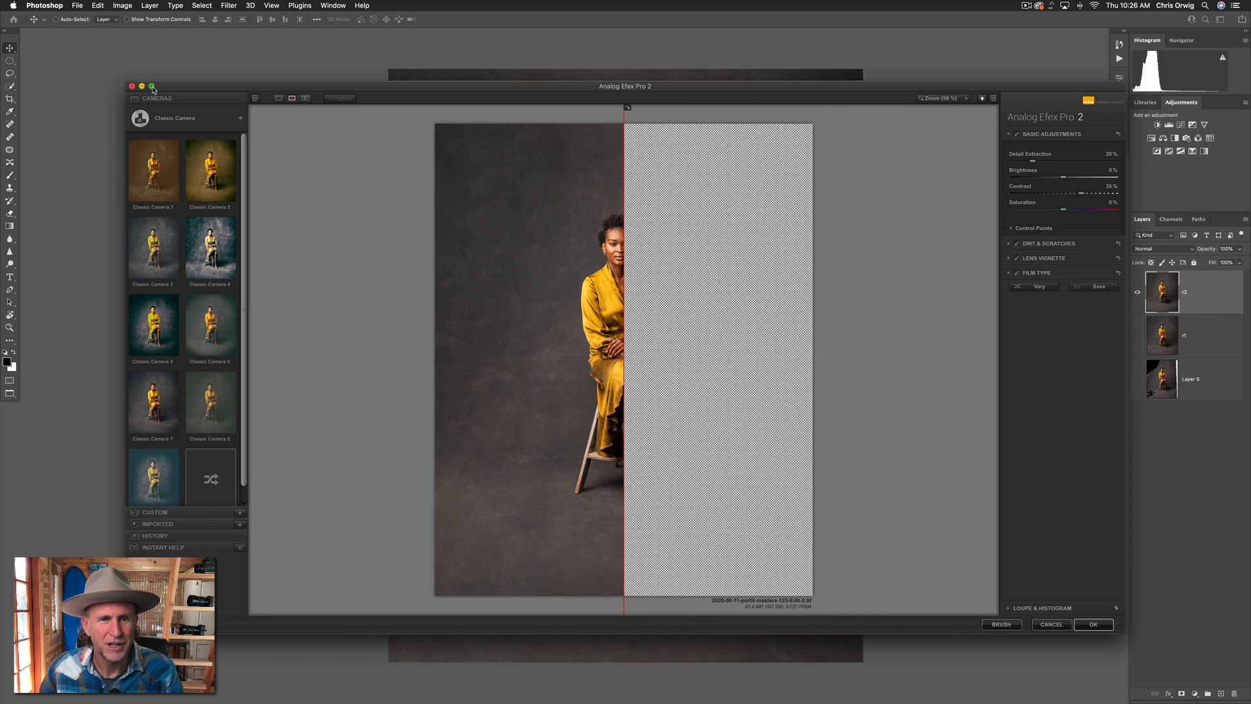
{"action": "left_click", "coordinate": [152, 87]}
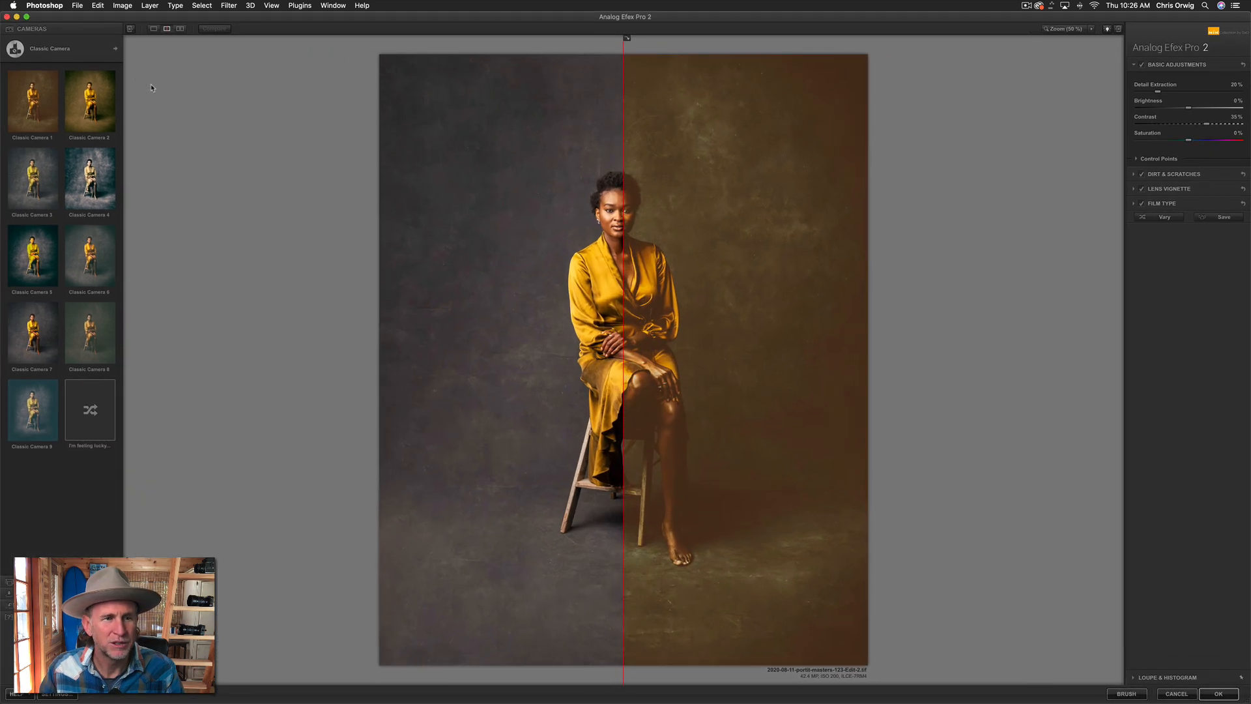
{"action": "left_click", "coordinate": [104, 183]}
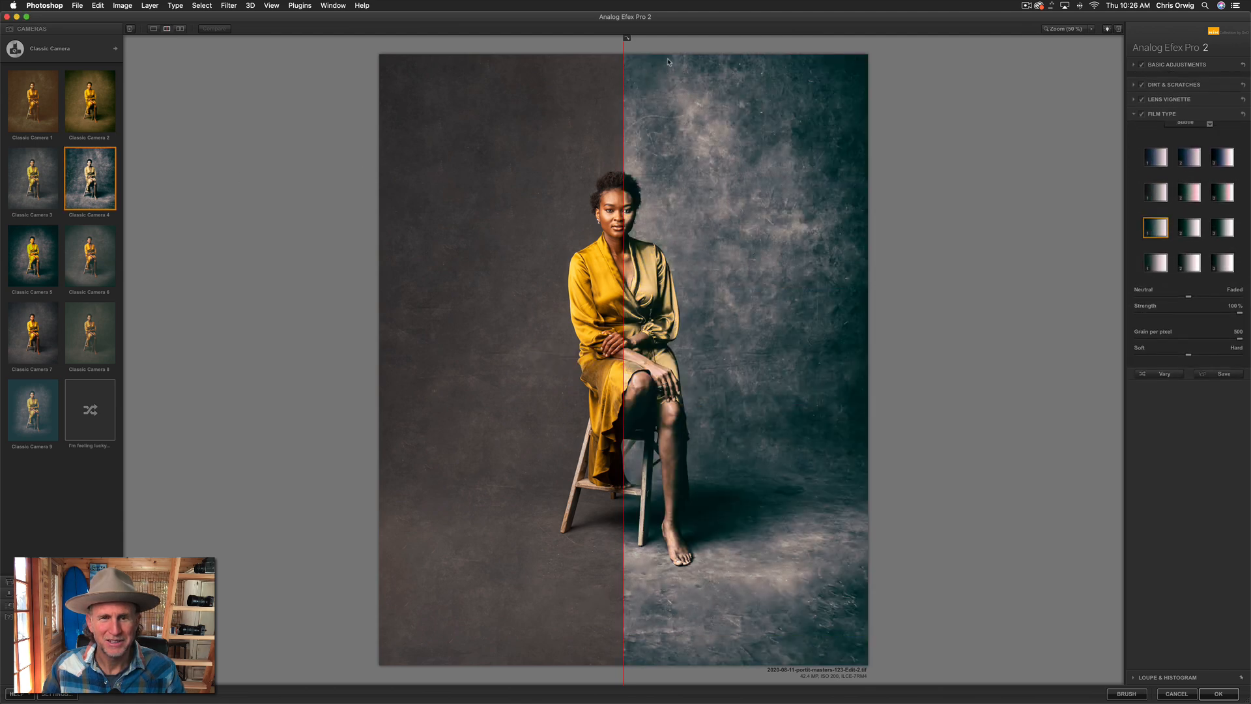
{"action": "left_click_drag", "start_coordinate": [624, 57], "coordinate": [363, 132]}
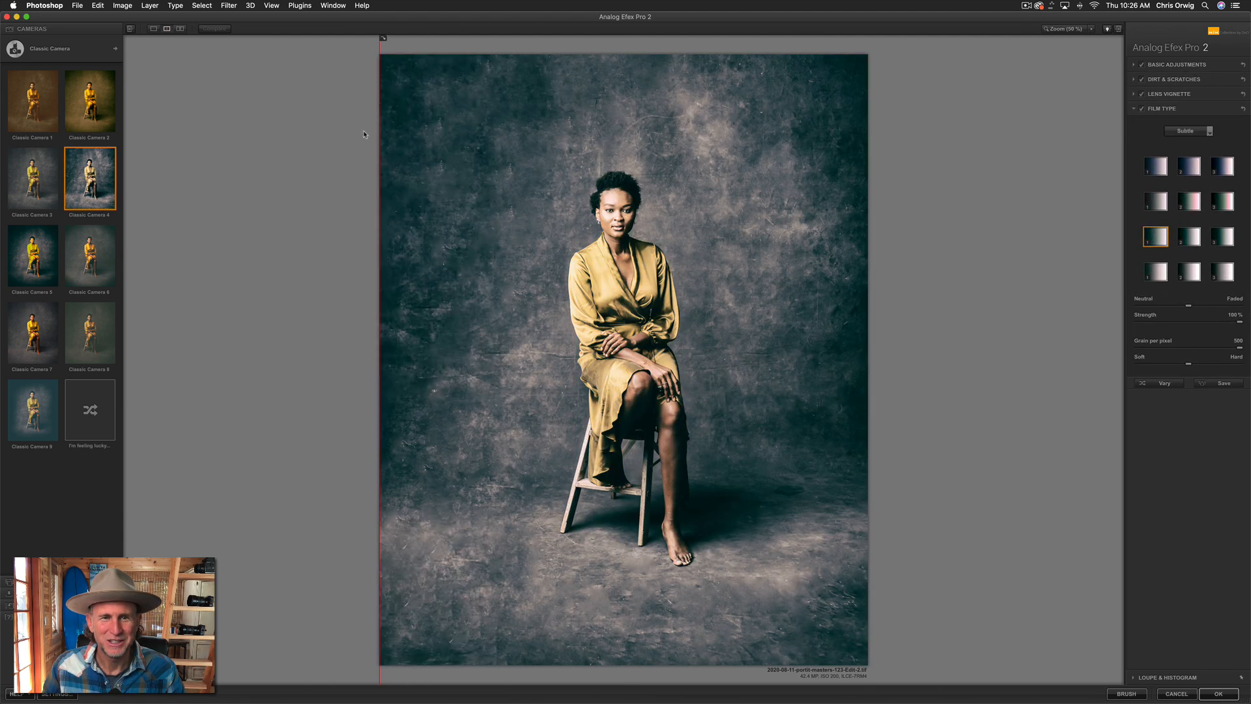
Try a black-and-white look with Dirt & Scratches and Film Type disabled and Saturation at -100%.
{"action": "left_click", "coordinate": [1141, 79]}
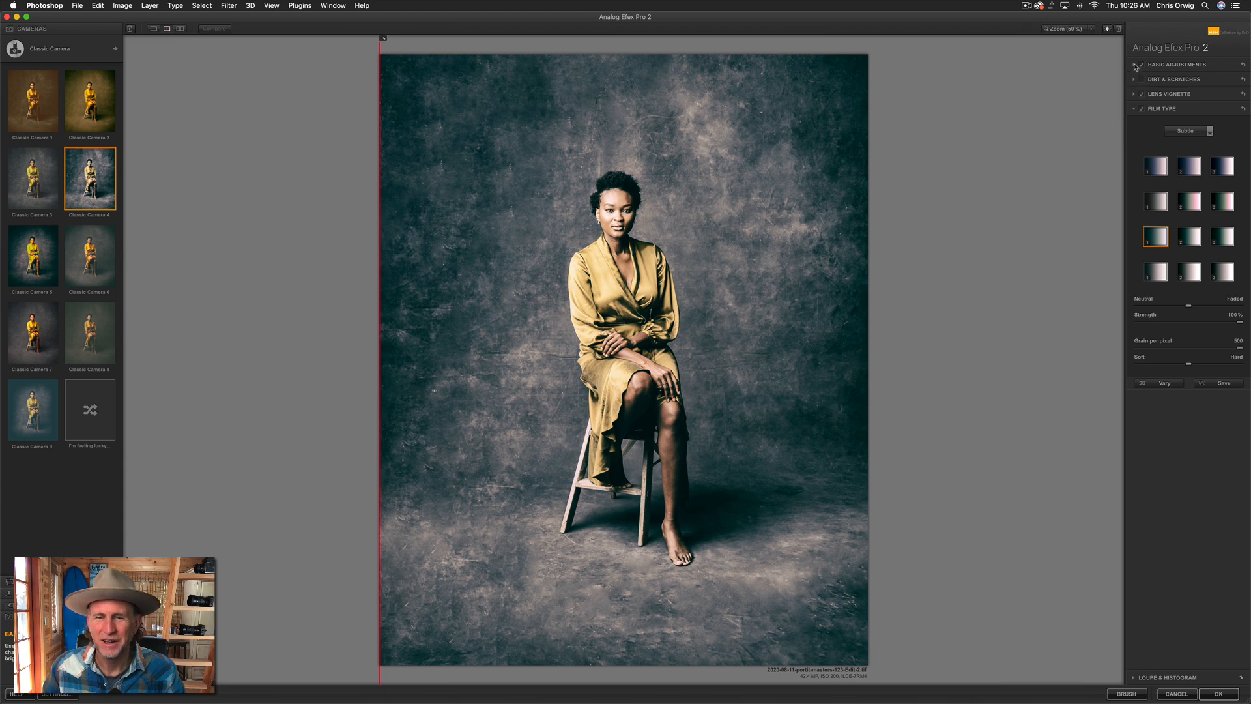
{"action": "left_click", "coordinate": [1135, 65]}
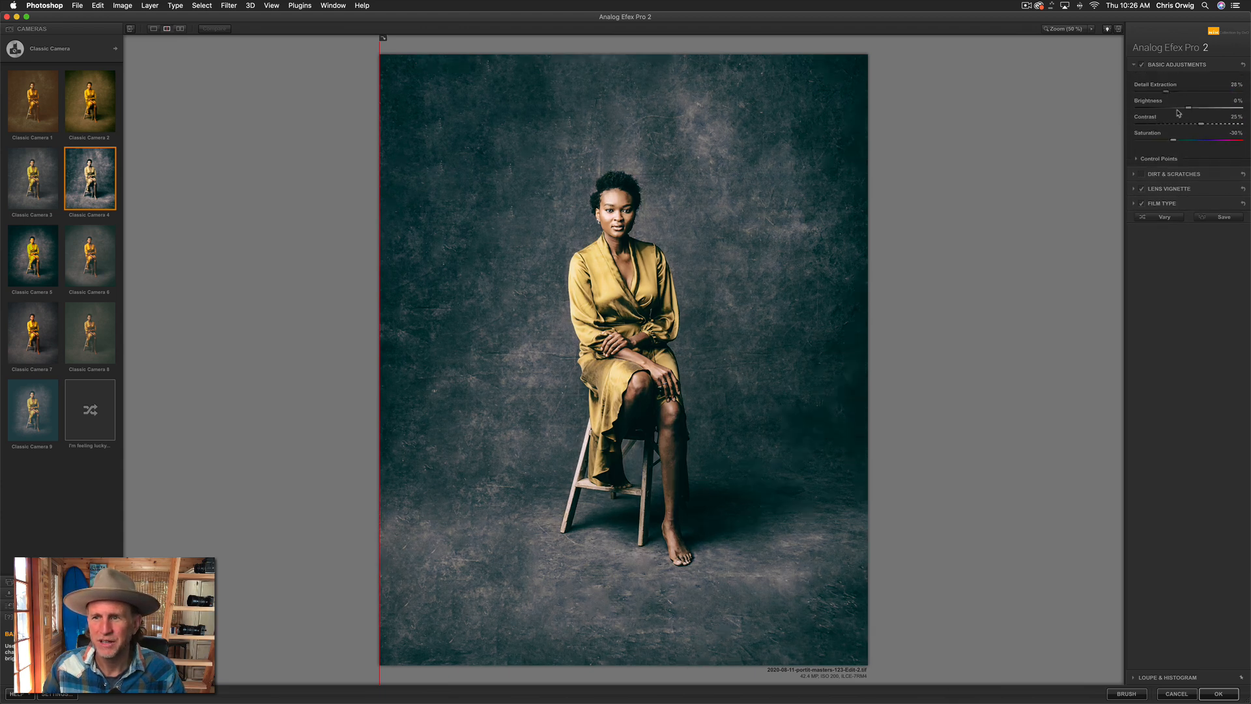
{"action": "left_click_drag", "start_coordinate": [1186, 140], "coordinate": [1139, 143]}
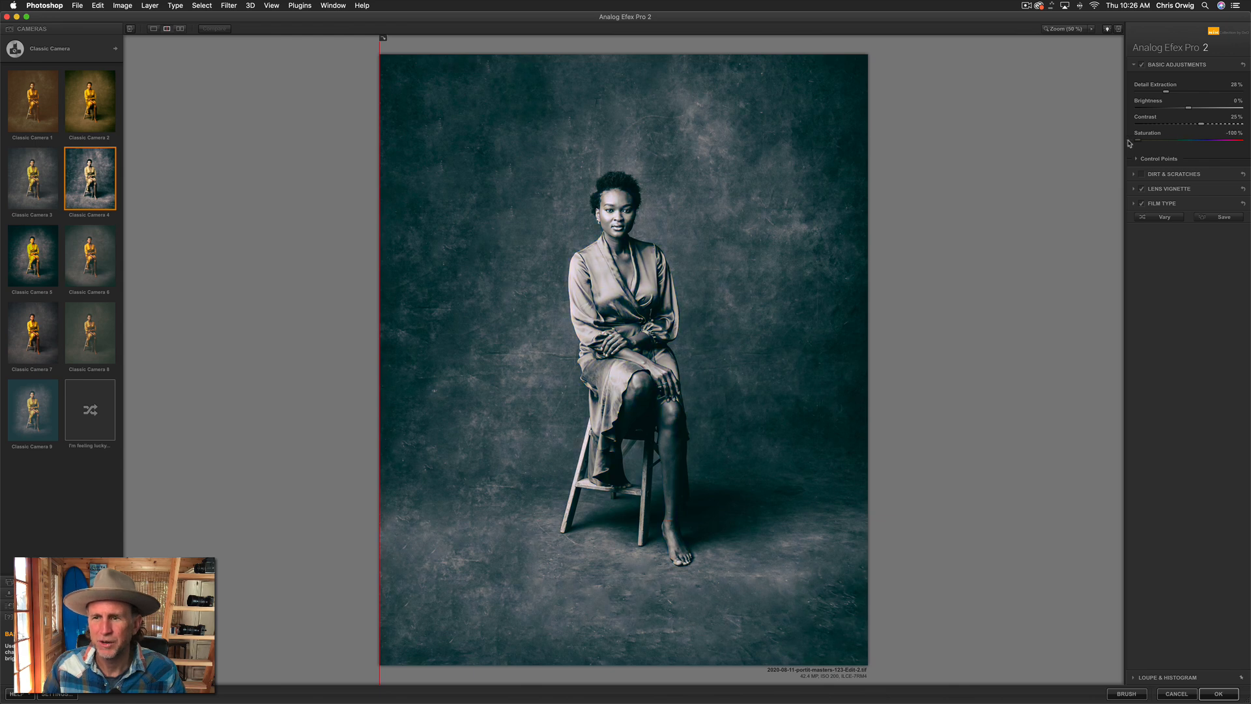
{"action": "left_click", "coordinate": [1142, 204]}
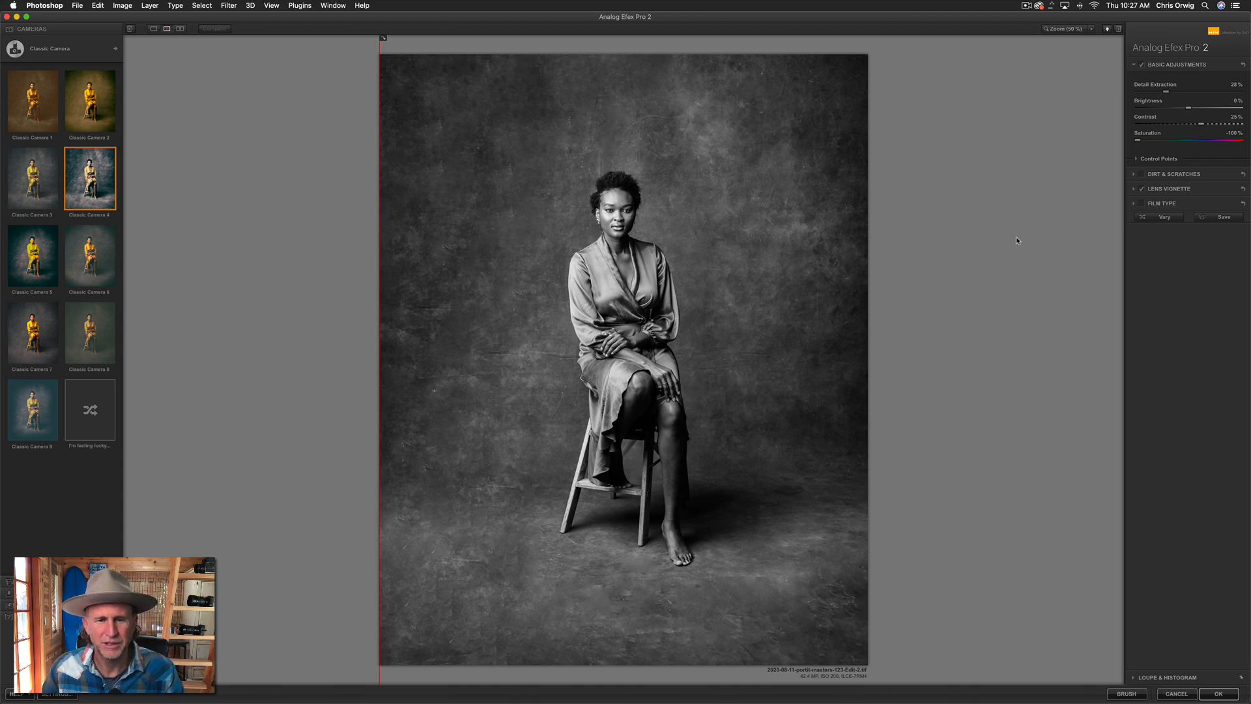
Apply the custom Backdrop preset, and compare the picture with and without its lens vignette.
{"action": "left_click", "coordinate": [39, 582]}
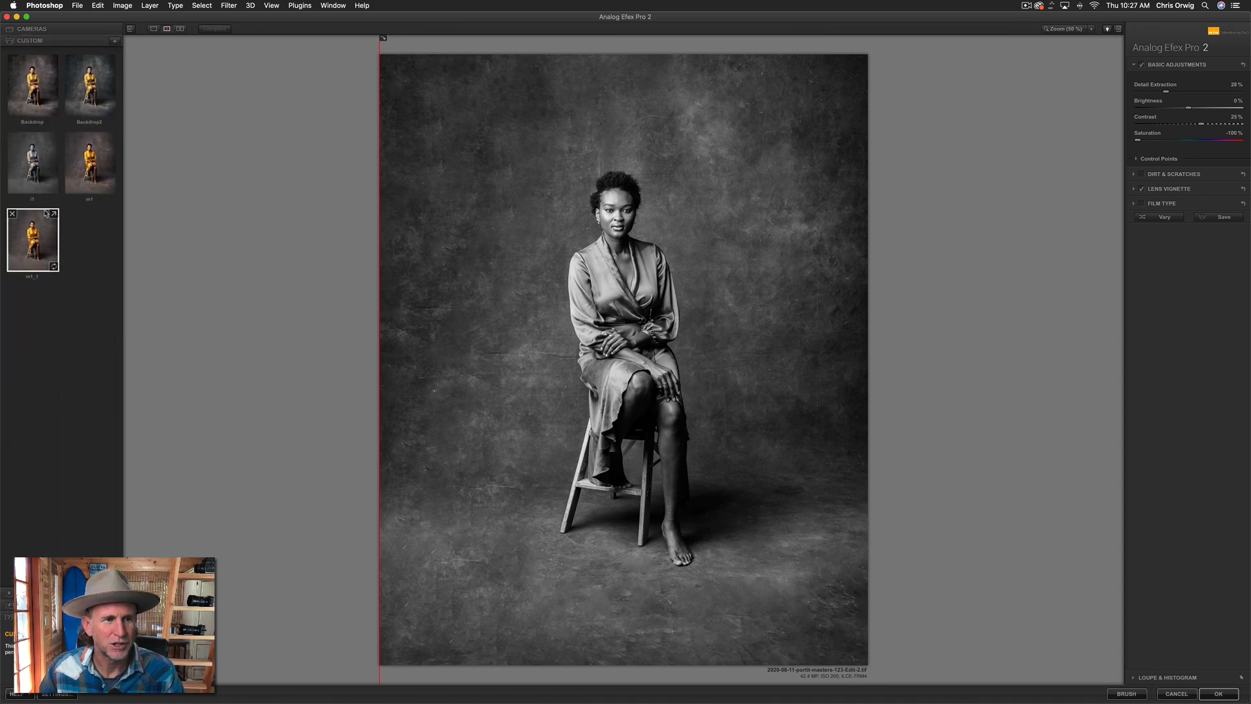
{"action": "left_click", "coordinate": [35, 113]}
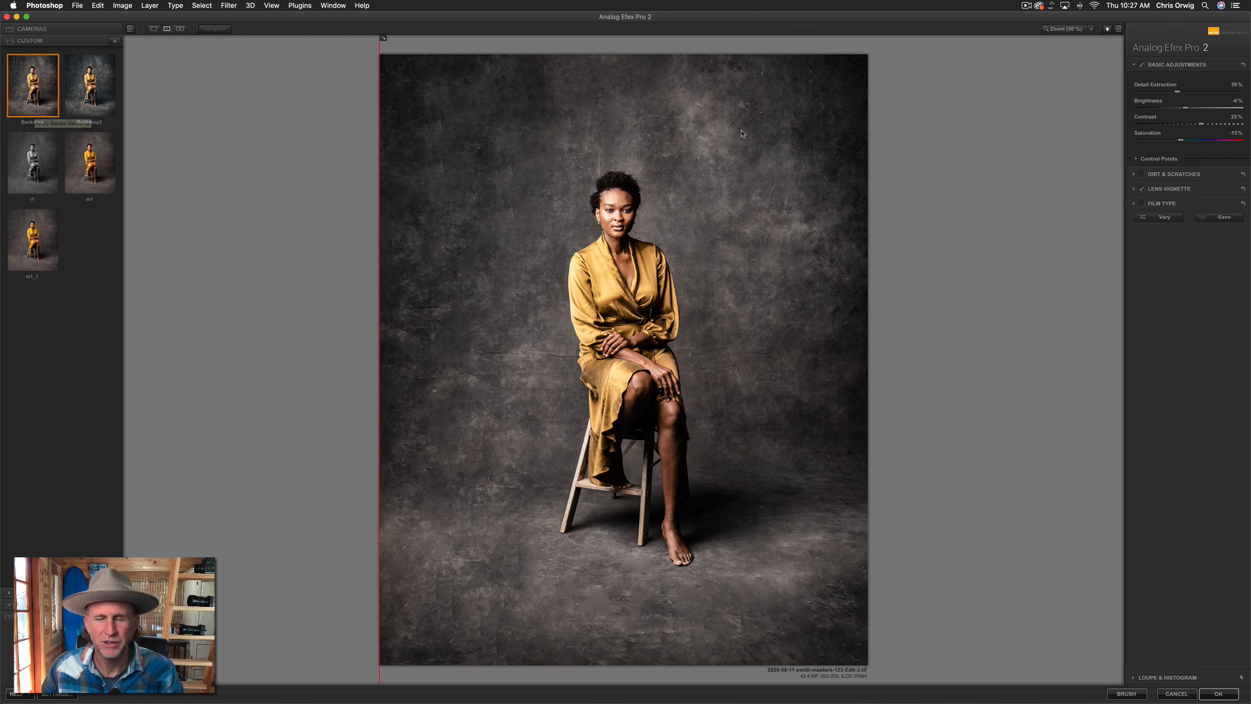
{"action": "left_click", "coordinate": [1141, 190]}
{"action": "left_click", "coordinate": [1143, 190]}
Try dark and light lens vignettes with different positive and negative amounts, including -76%.
{"action": "left_click", "coordinate": [1167, 189]}
{"action": "left_click", "coordinate": [1151, 121]}
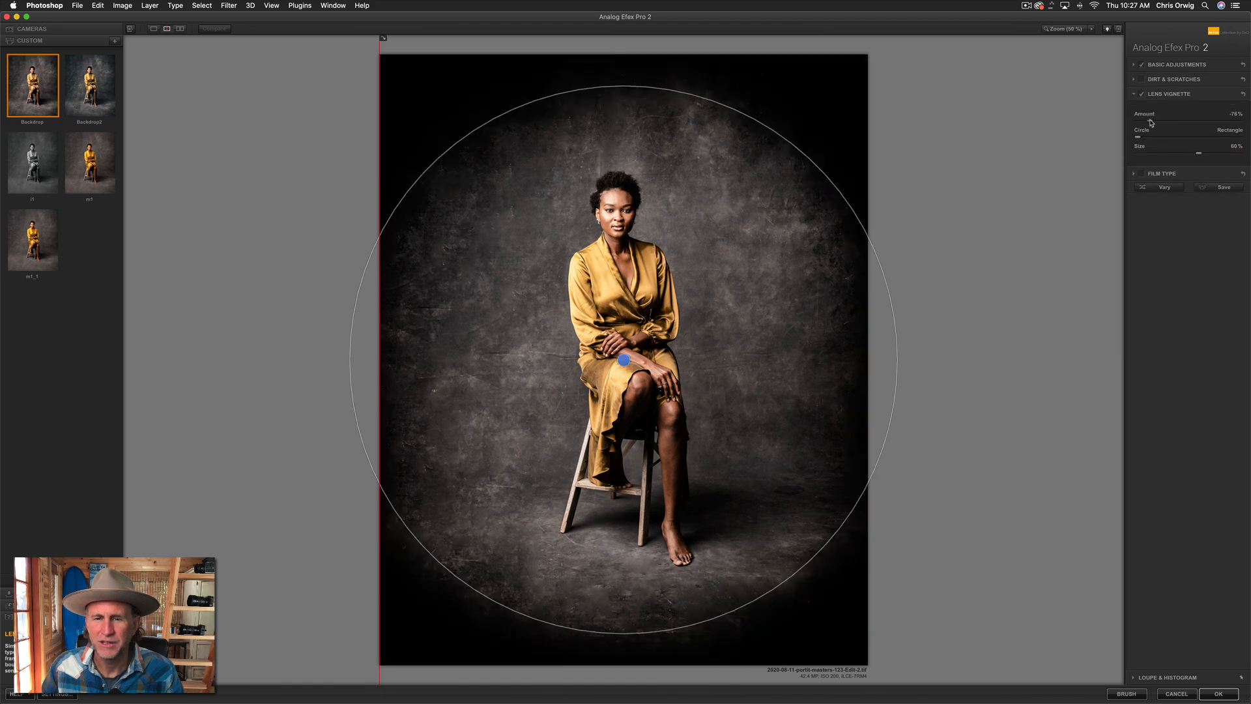
{"action": "left_click", "coordinate": [1237, 122]}
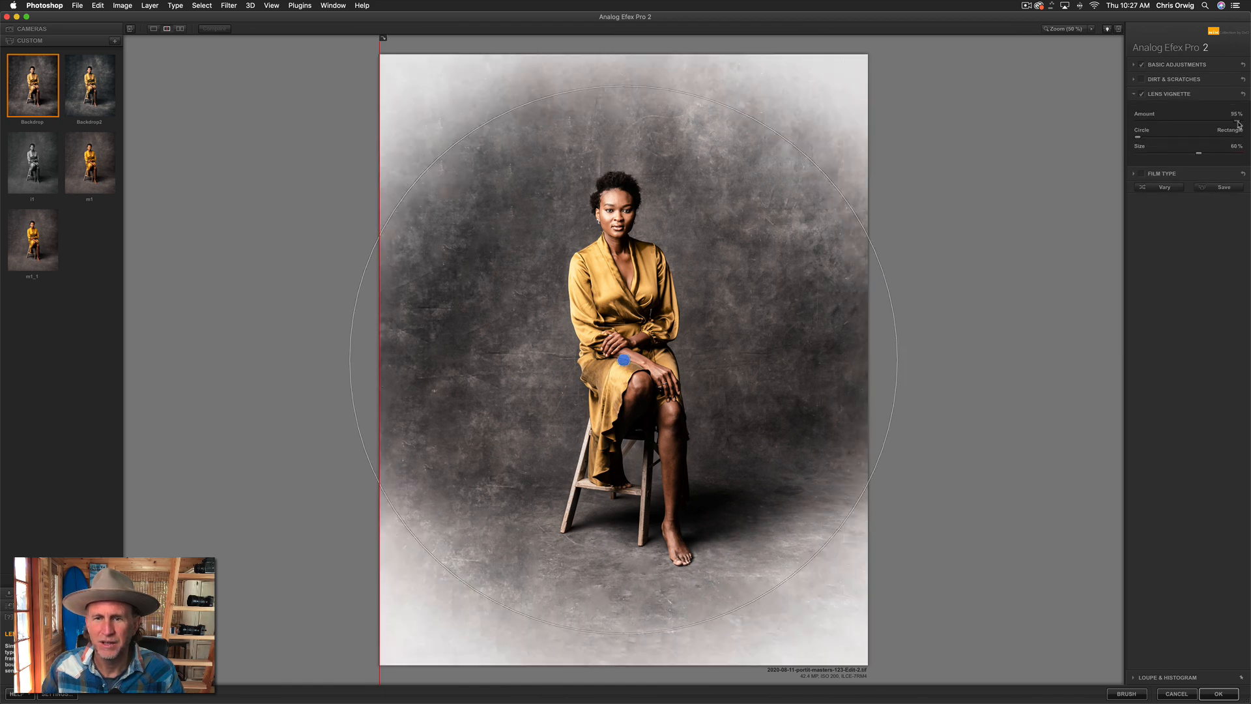
{"action": "left_click", "coordinate": [1165, 121]}
Move the lens vignette's centre slightly higher on the woman and set its amount to just below zero.
{"action": "left_click_drag", "start_coordinate": [890, 306], "coordinate": [632, 85]}
{"action": "left_click_drag", "start_coordinate": [624, 359], "coordinate": [625, 349]}
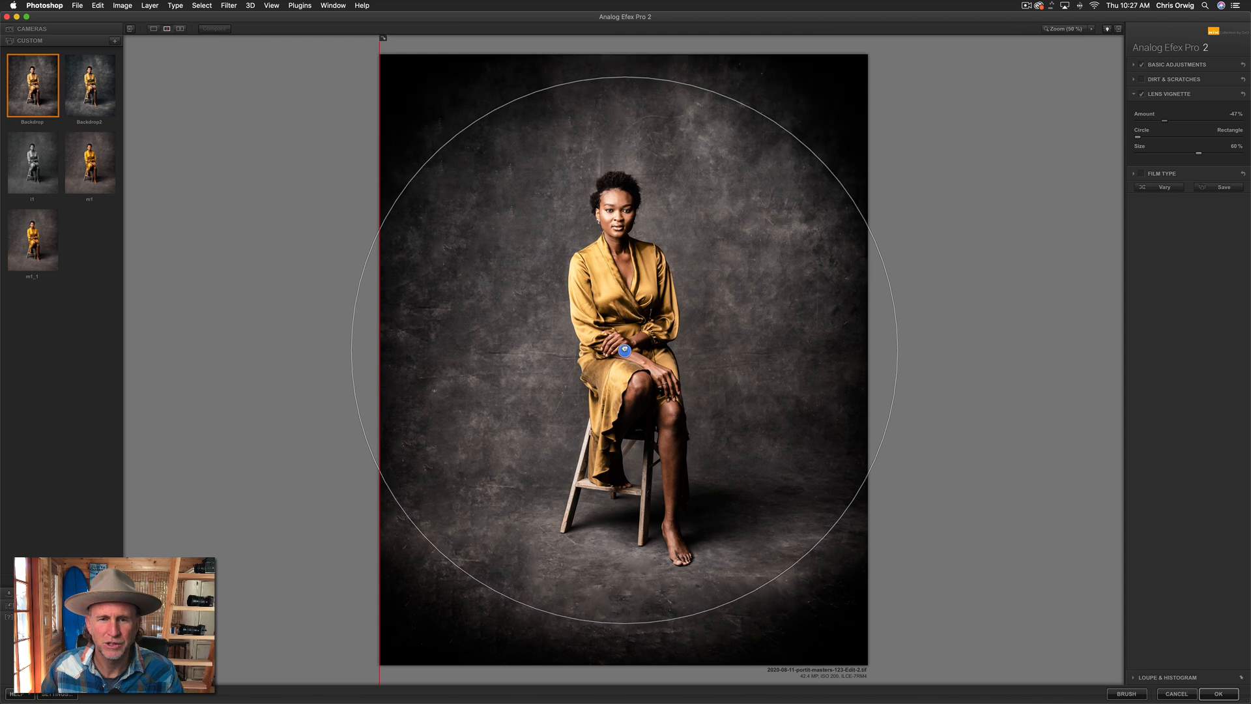
{"action": "left_click", "coordinate": [1196, 121]}
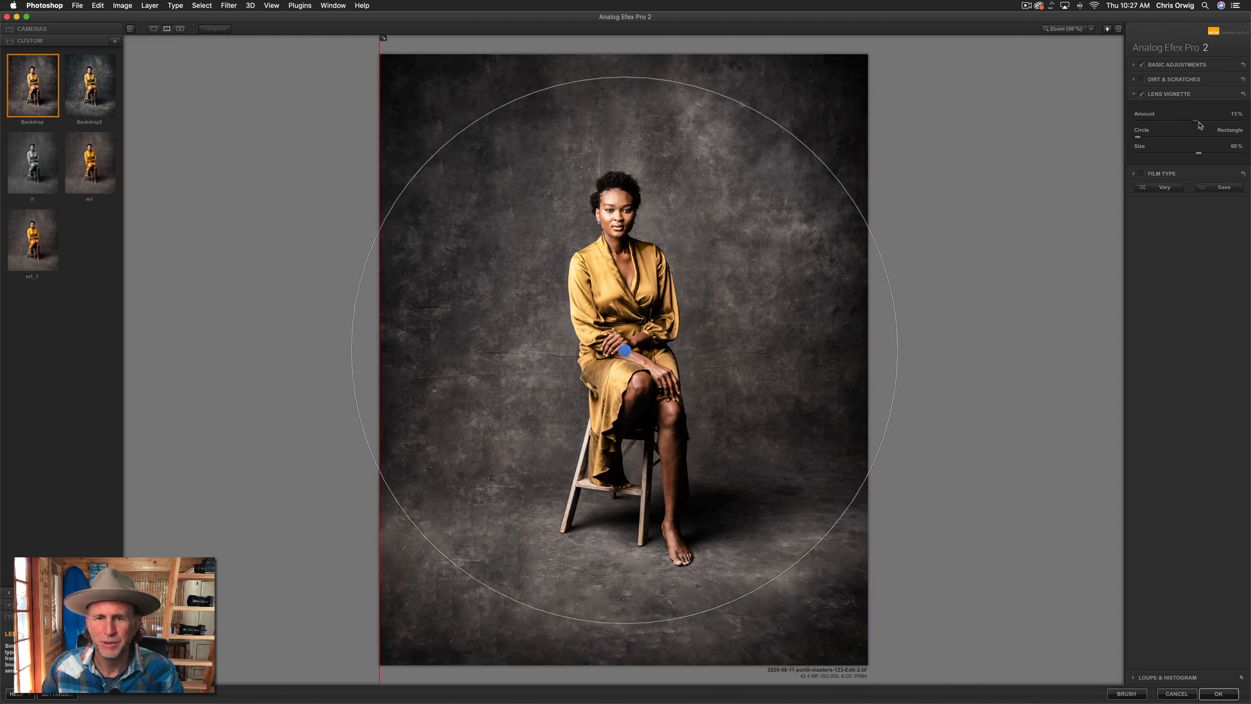
{"action": "left_click_drag", "start_coordinate": [1201, 123], "coordinate": [1188, 124]}
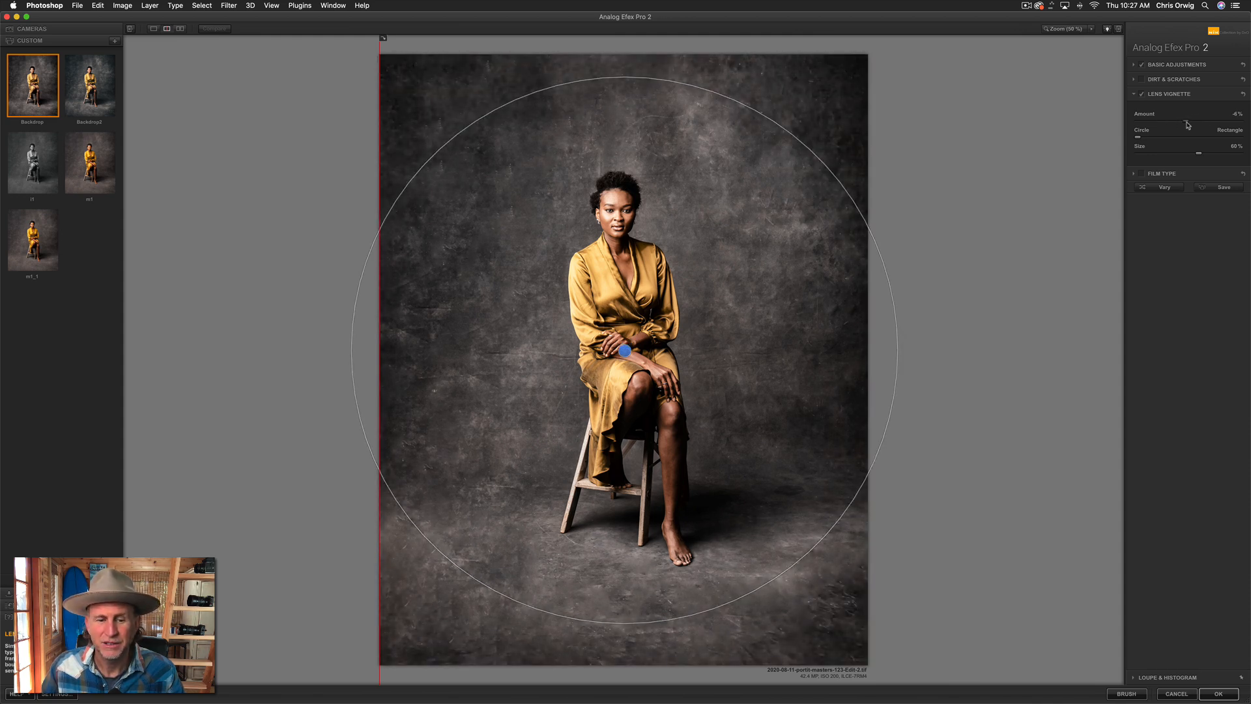
Compare the picture with the Basic Adjustments off and on at 50% zoom.
{"action": "left_click", "coordinate": [1134, 65]}
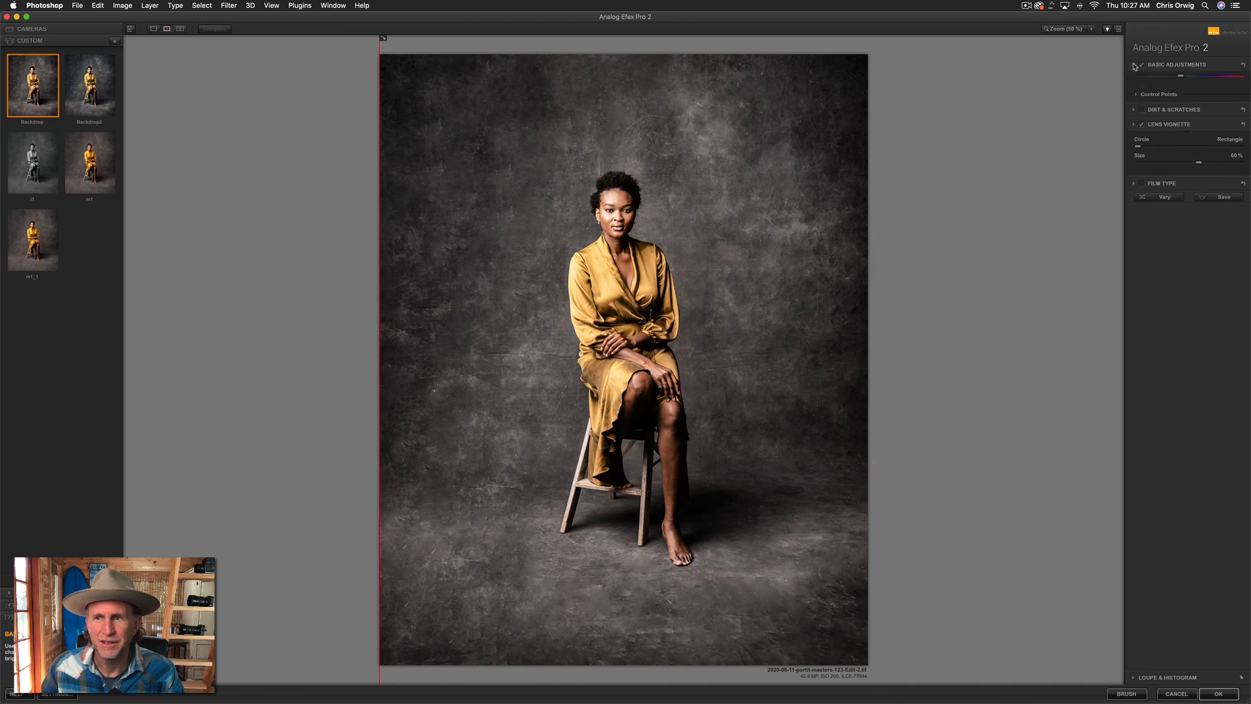
{"action": "left_click", "coordinate": [1142, 65]}
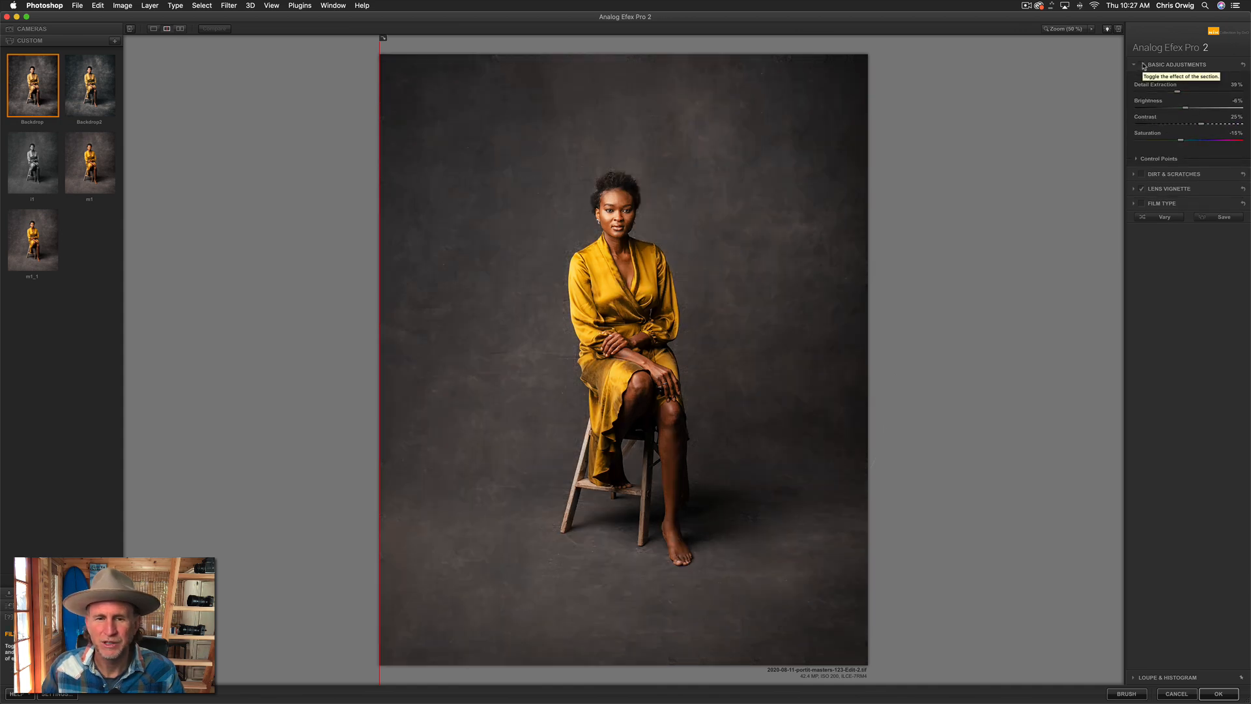
{"action": "key", "text": "super+plus"}
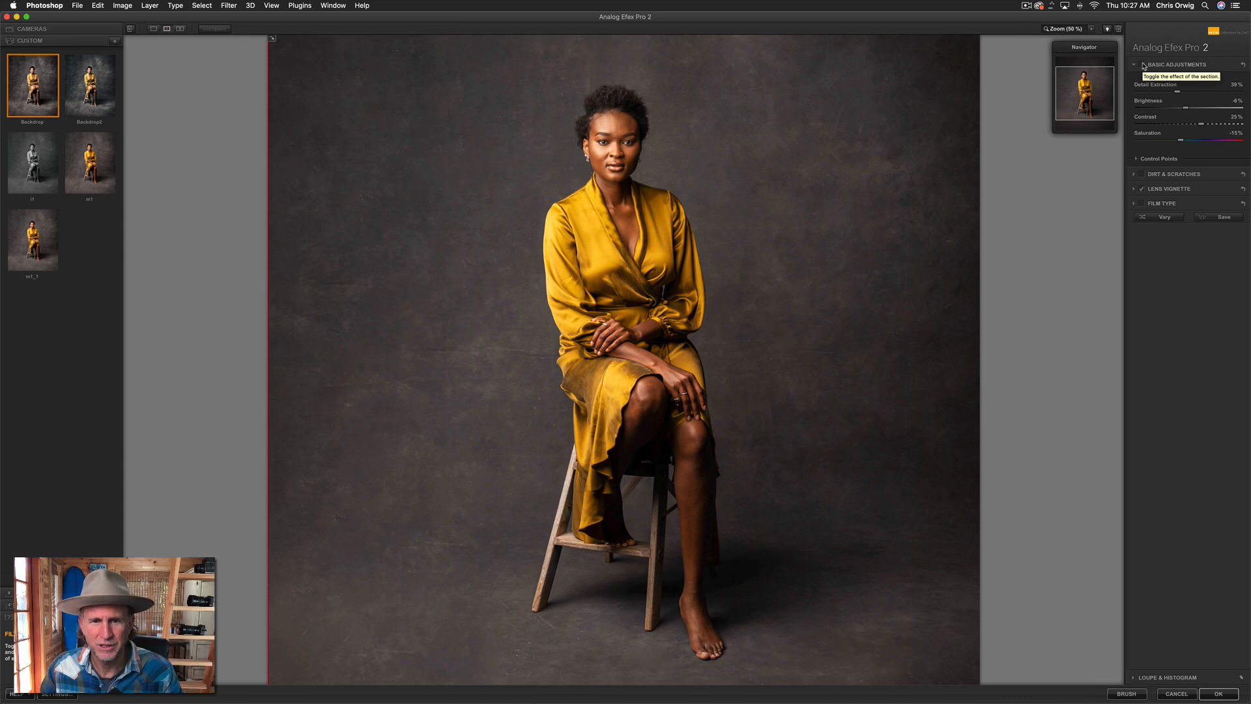
{"action": "left_click", "coordinate": [1143, 66]}
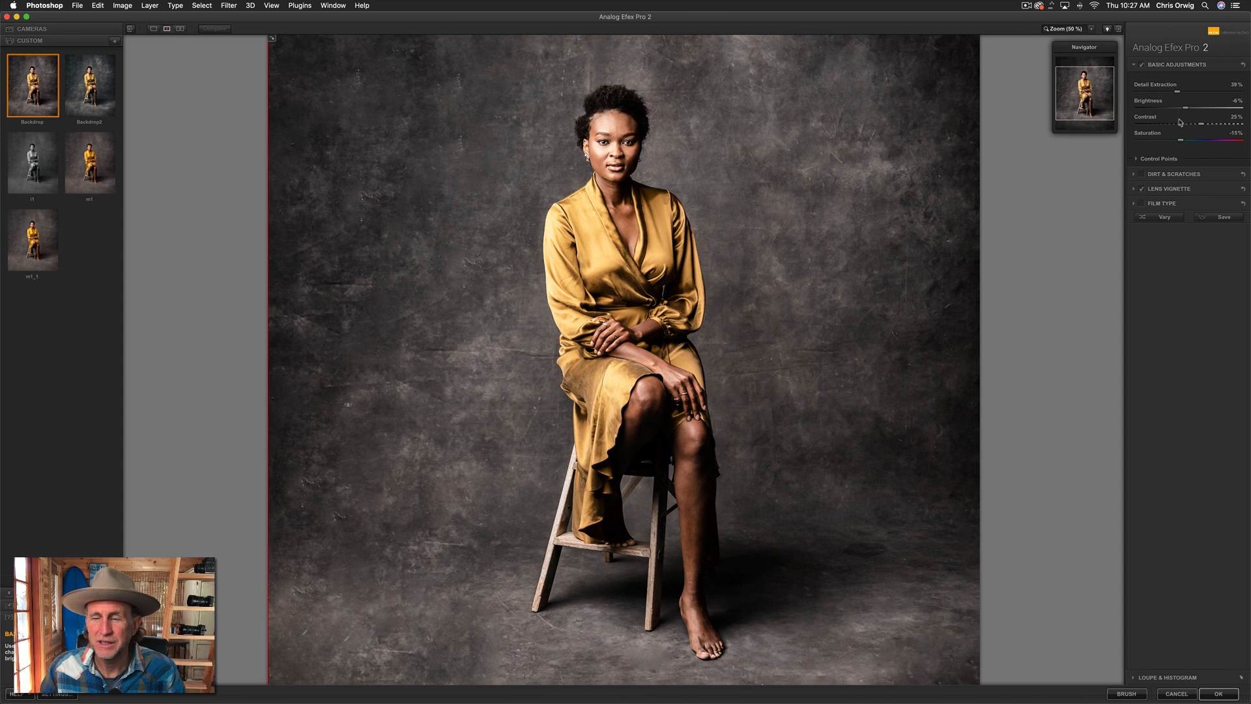
Reset all basic adjustments to 0%, then raise Detail Extraction to about 89% and Contrast to 50%.
{"action": "left_click", "coordinate": [1138, 92]}
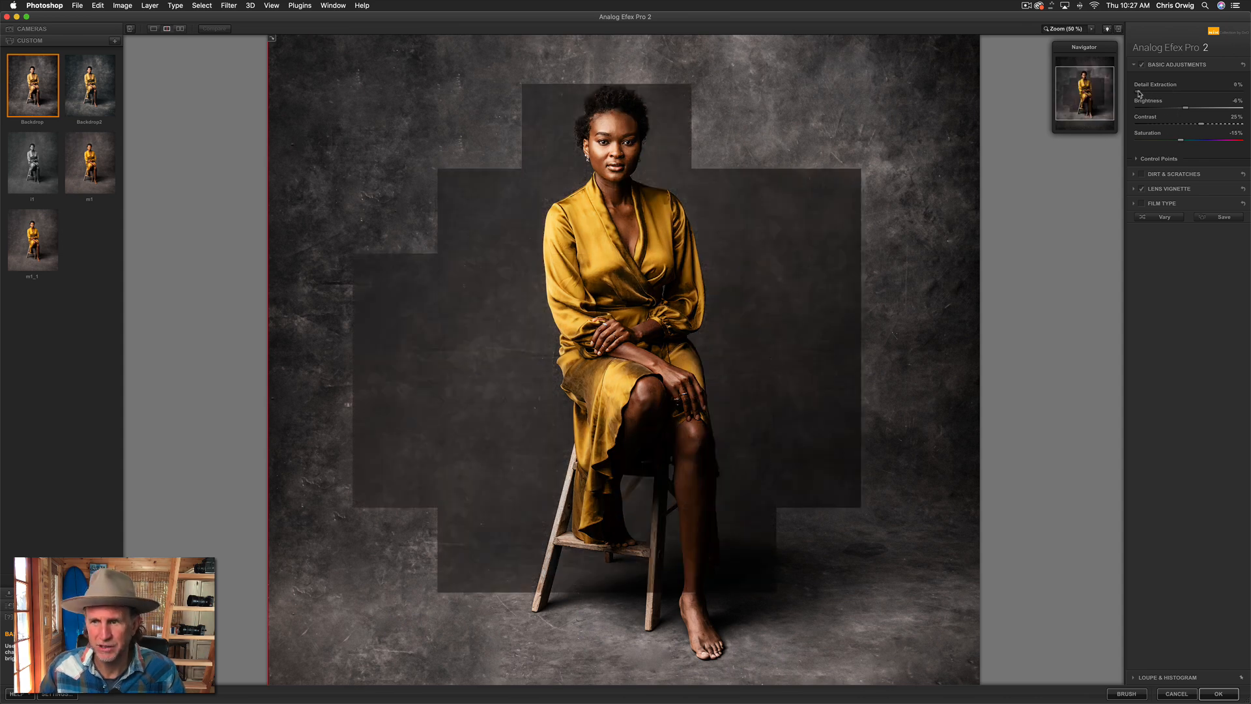
{"action": "left_click_drag", "start_coordinate": [1186, 109], "coordinate": [1189, 108]}
{"action": "double_click", "coordinate": [1201, 124]}
{"action": "double_click", "coordinate": [1181, 140]}
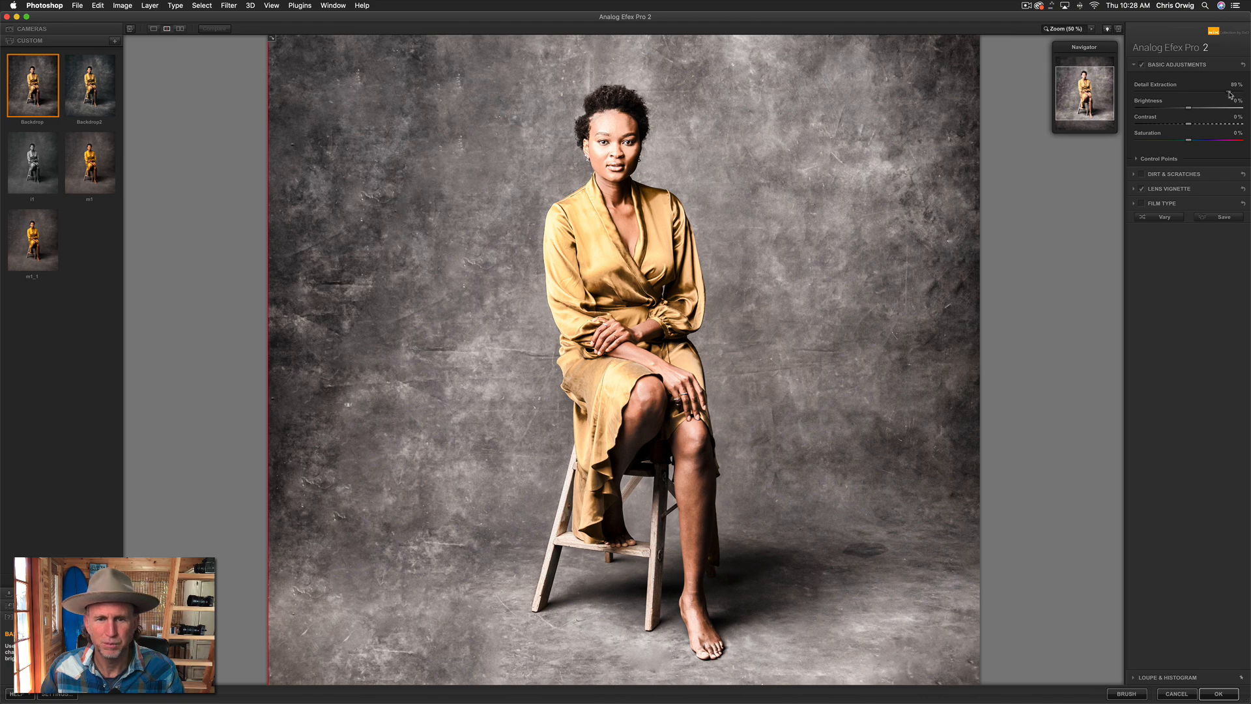
{"action": "left_click", "coordinate": [1215, 124]}
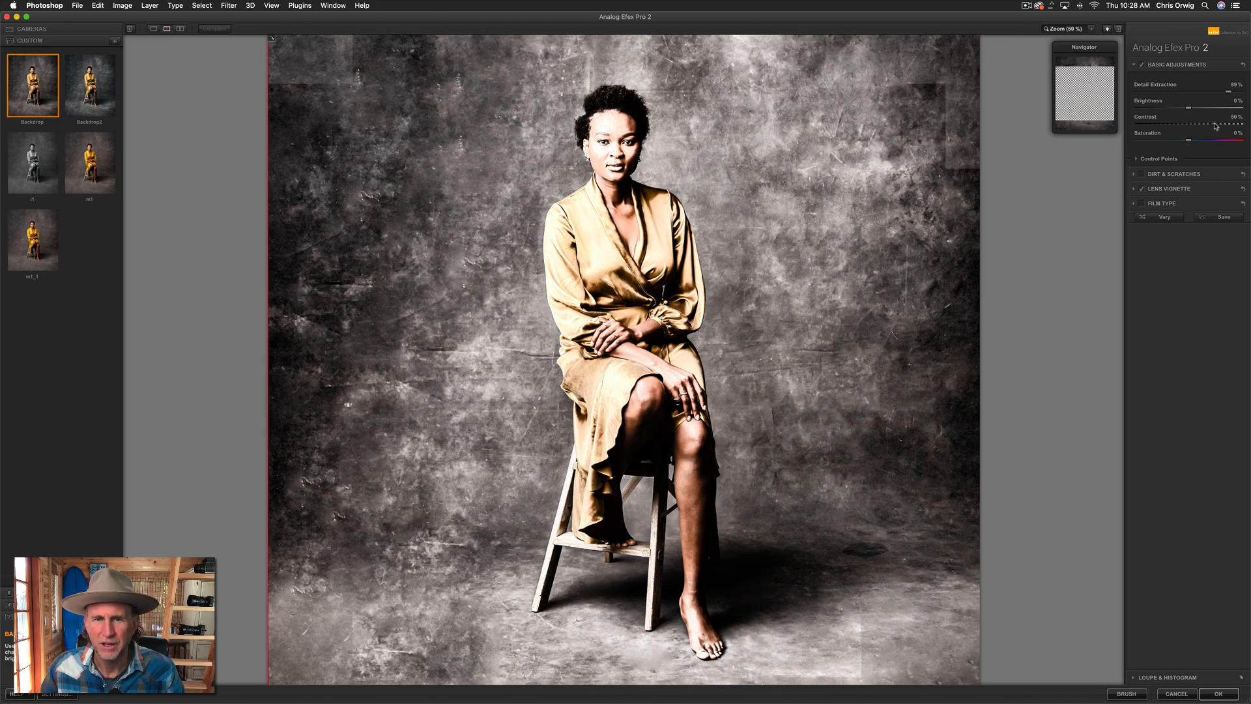
Try Basic Adjustments with lower Brightness, 27% Detail Extraction, 44% Contrast and -19% Saturation.
{"action": "left_click", "coordinate": [1173, 109]}
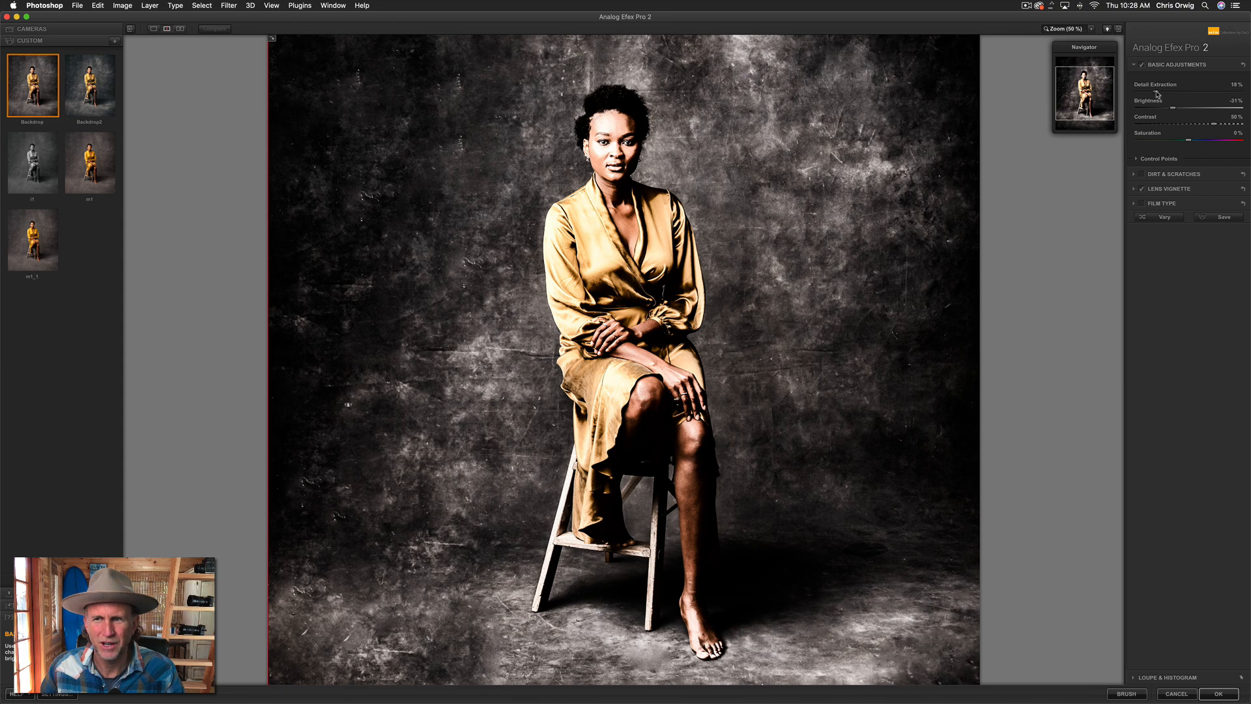
{"action": "left_click", "coordinate": [1157, 91]}
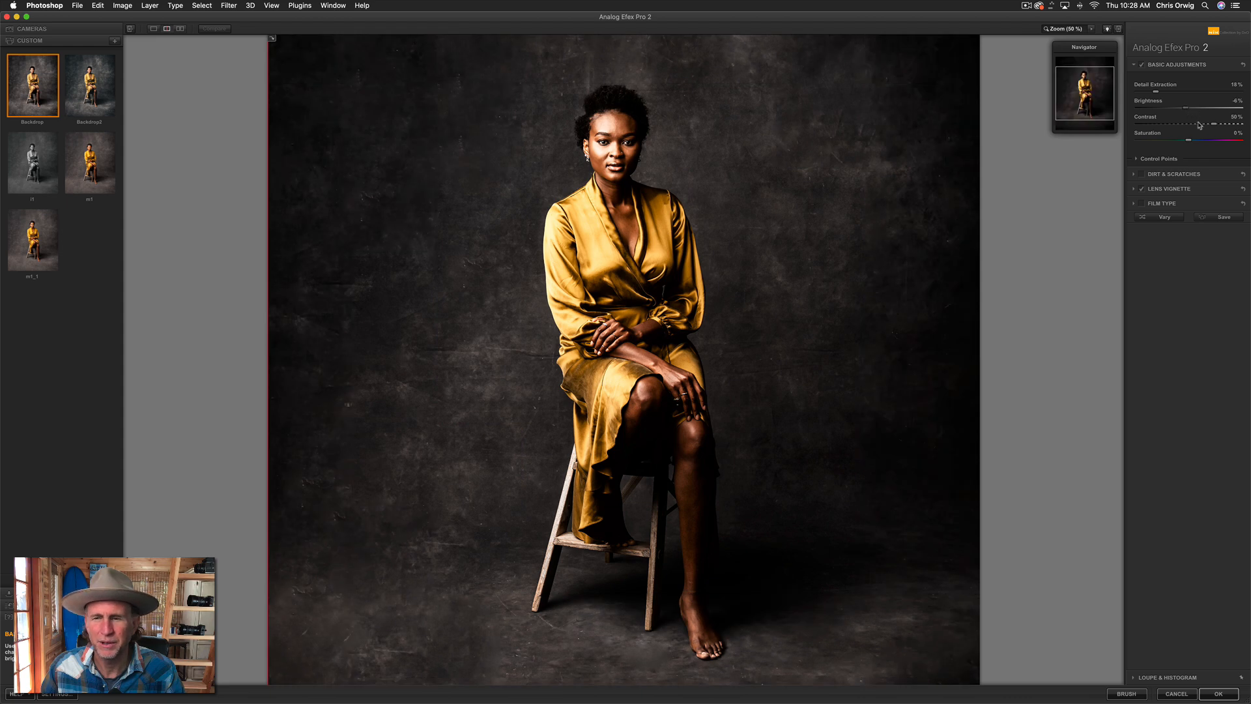
{"action": "left_click", "coordinate": [1201, 124]}
{"action": "left_click", "coordinate": [1165, 92]}
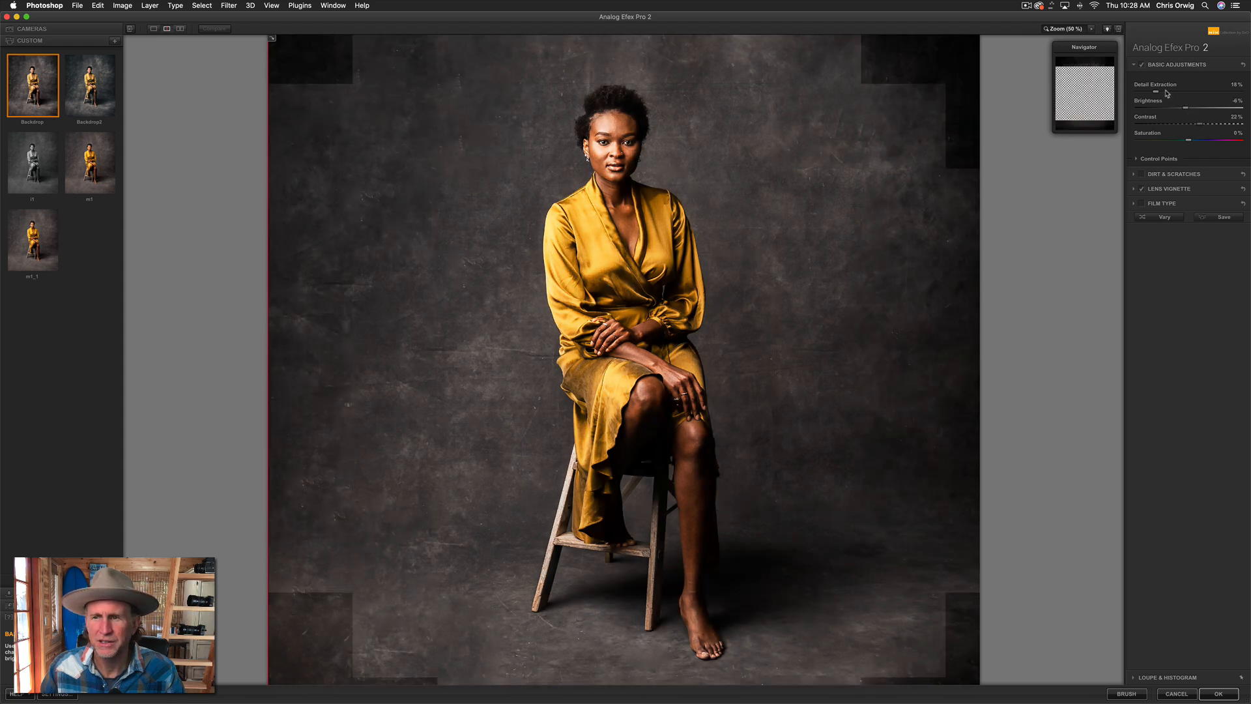
{"action": "left_click_drag", "start_coordinate": [1202, 127], "coordinate": [1212, 127]}
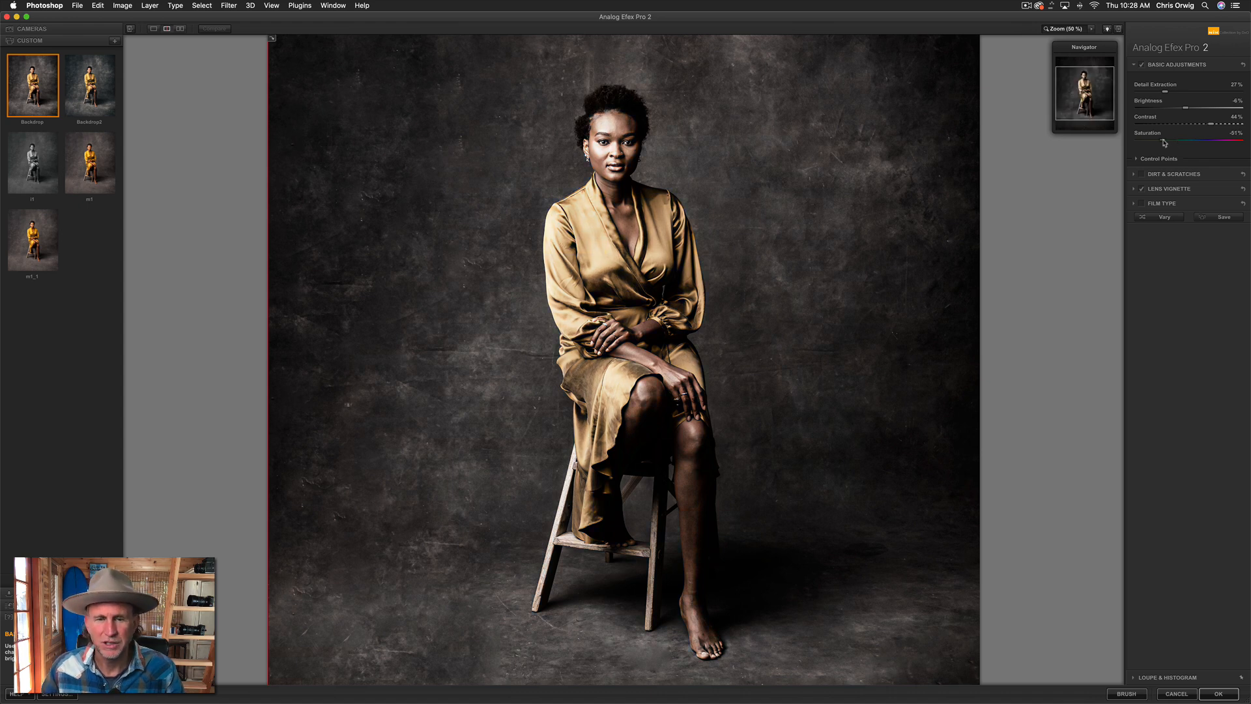
{"action": "left_click", "coordinate": [1184, 140]}
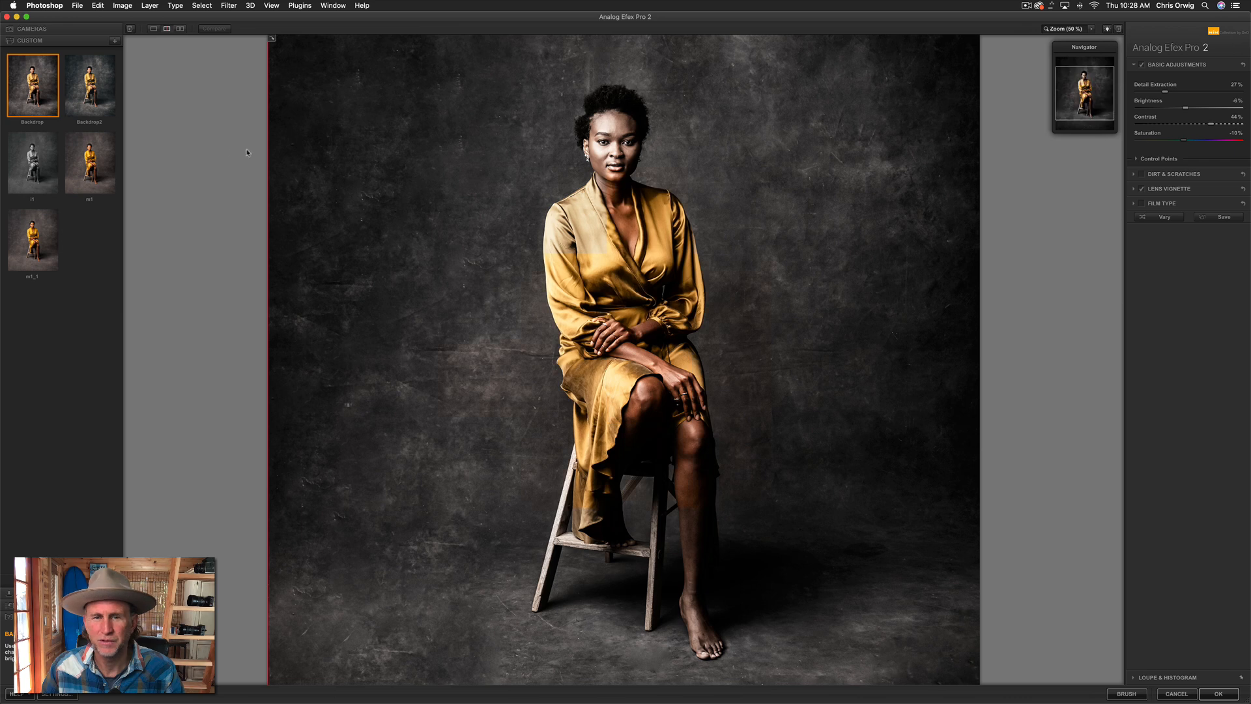
Try the Backdrop2 recipe, return to Backdrop, and set Detail Extraction to 37%, Brightness to -15% and Contrast to 33%.
{"action": "left_click", "coordinate": [81, 108]}
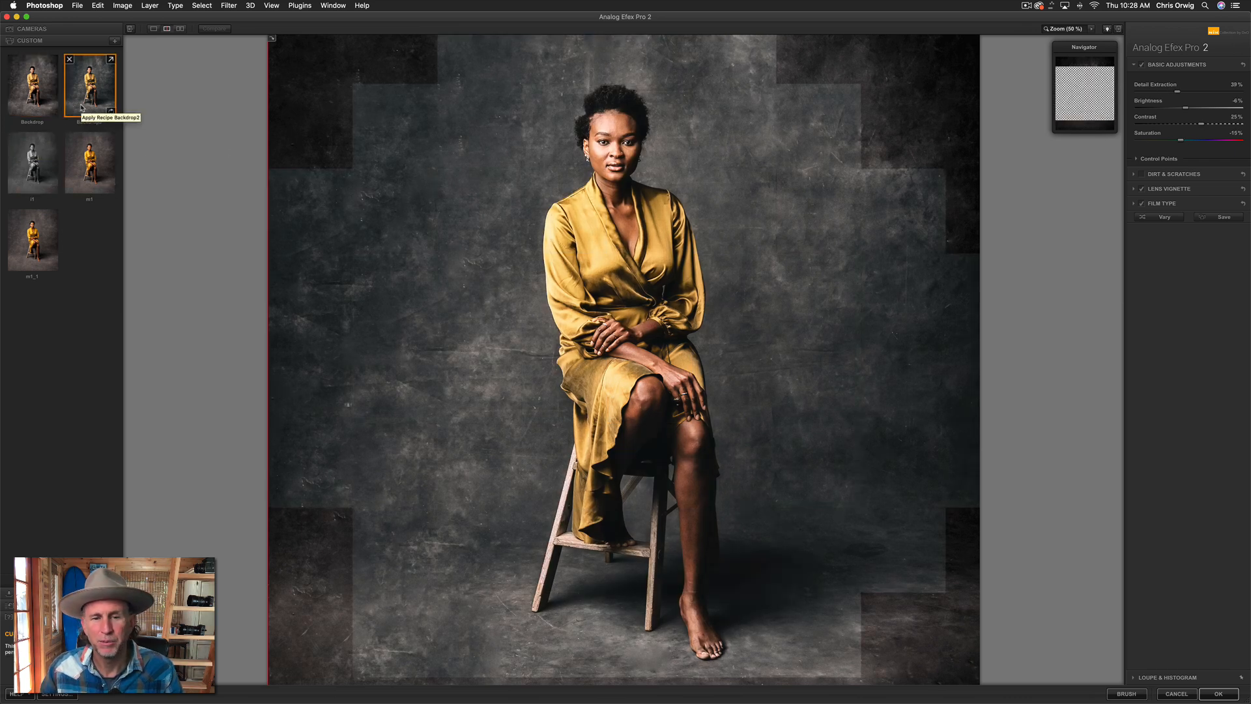
{"action": "left_click", "coordinate": [47, 105]}
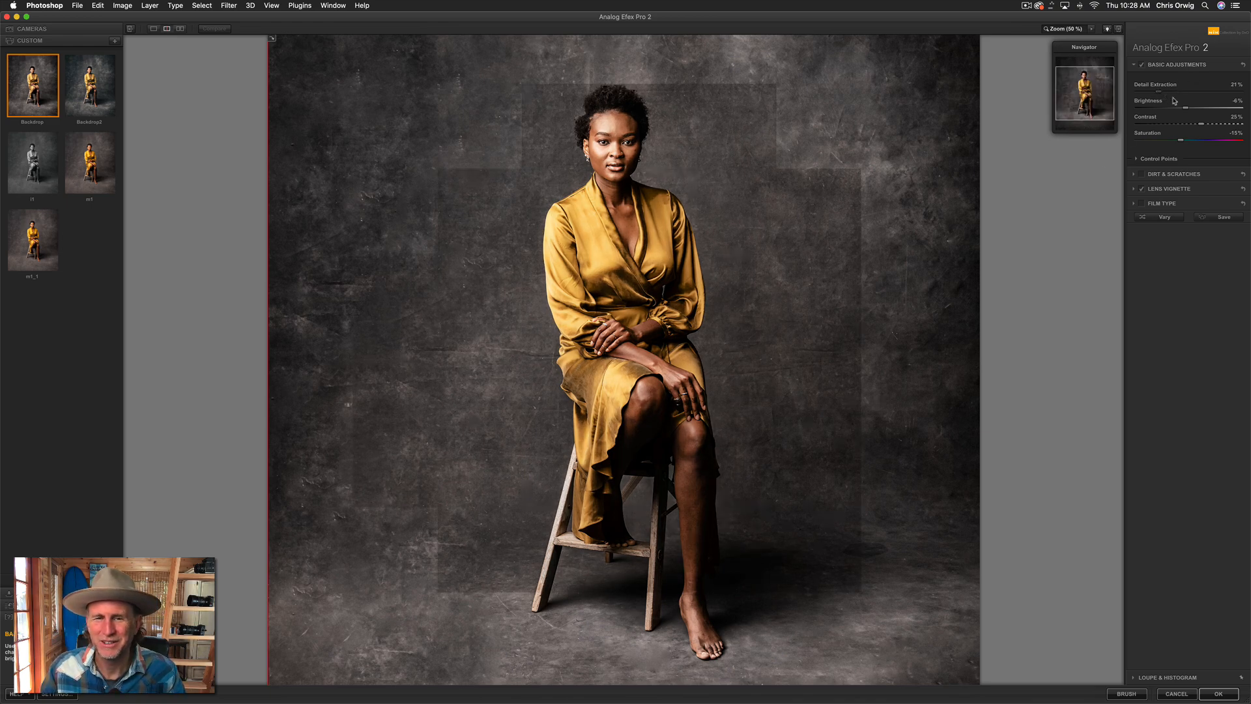
{"action": "left_click_drag", "start_coordinate": [1186, 107], "coordinate": [1178, 107]}
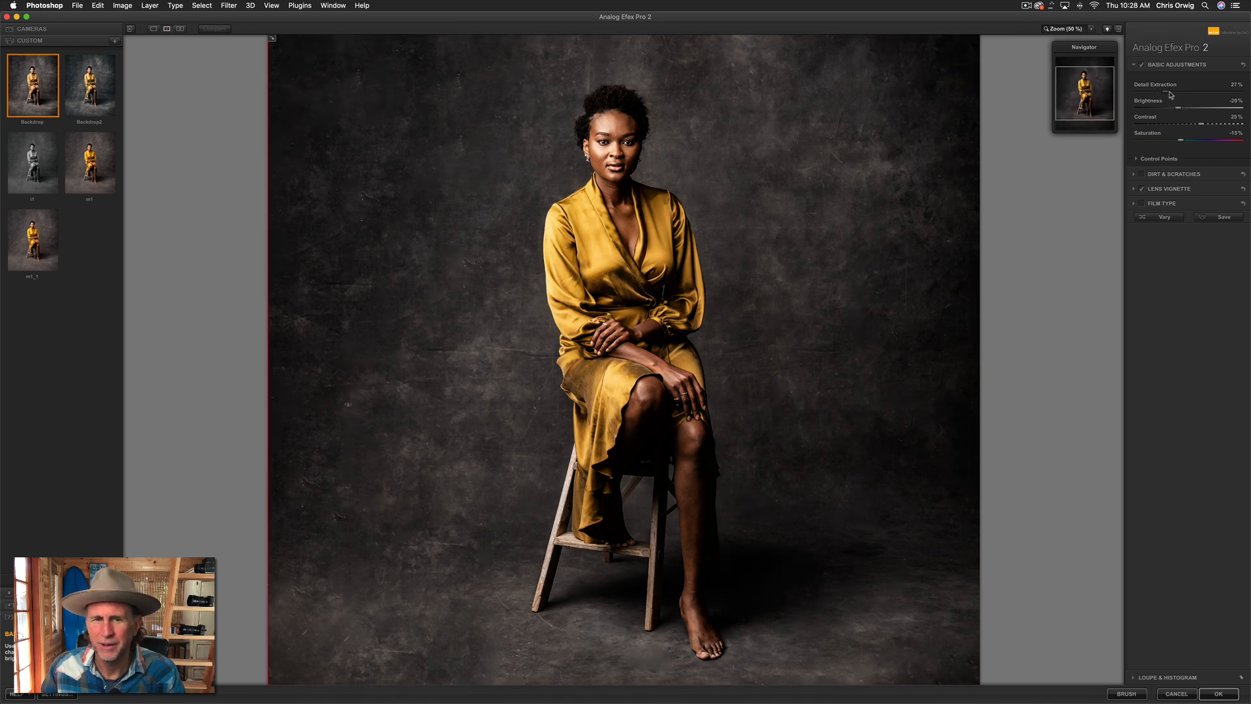
{"action": "mouse_move", "coordinate": [1171, 95]}
{"action": "left_mouse_down"}
{"action": "mouse_move", "coordinate": [1206, 124]}
{"action": "mouse_move", "coordinate": [1176, 94]}
{"action": "left_mouse_up"}
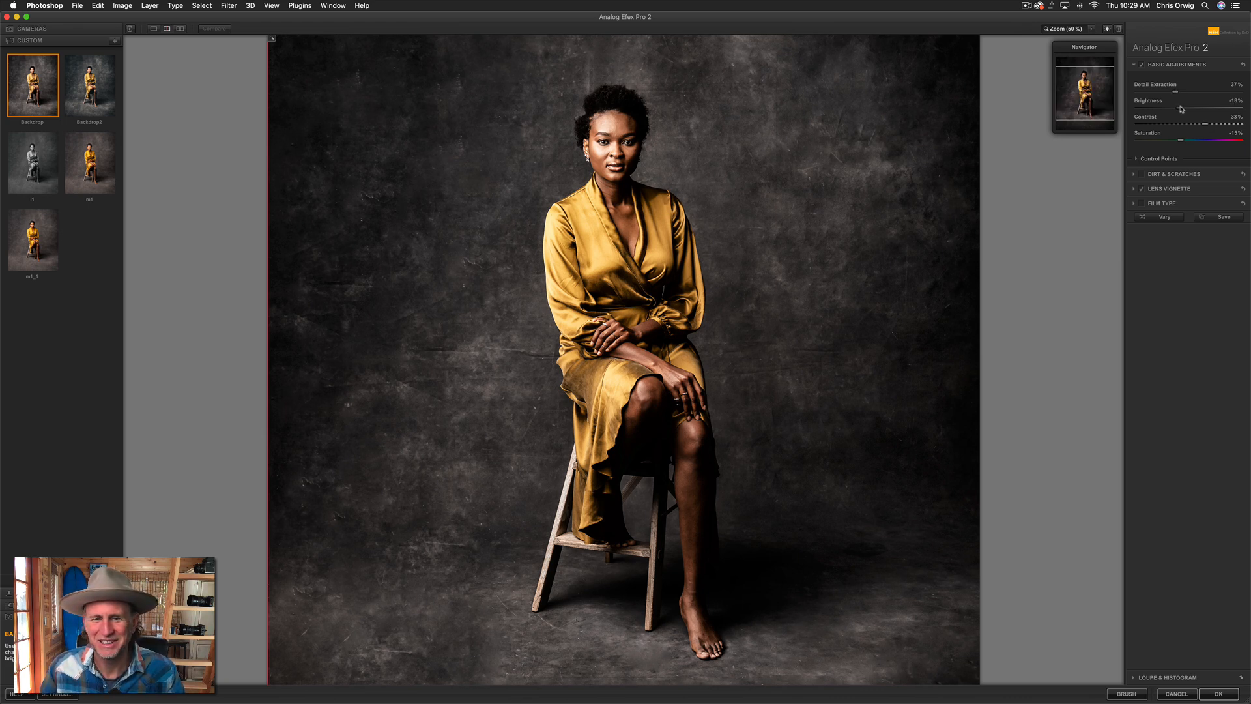
{"action": "left_click_drag", "start_coordinate": [1181, 109], "coordinate": [1180, 109]}
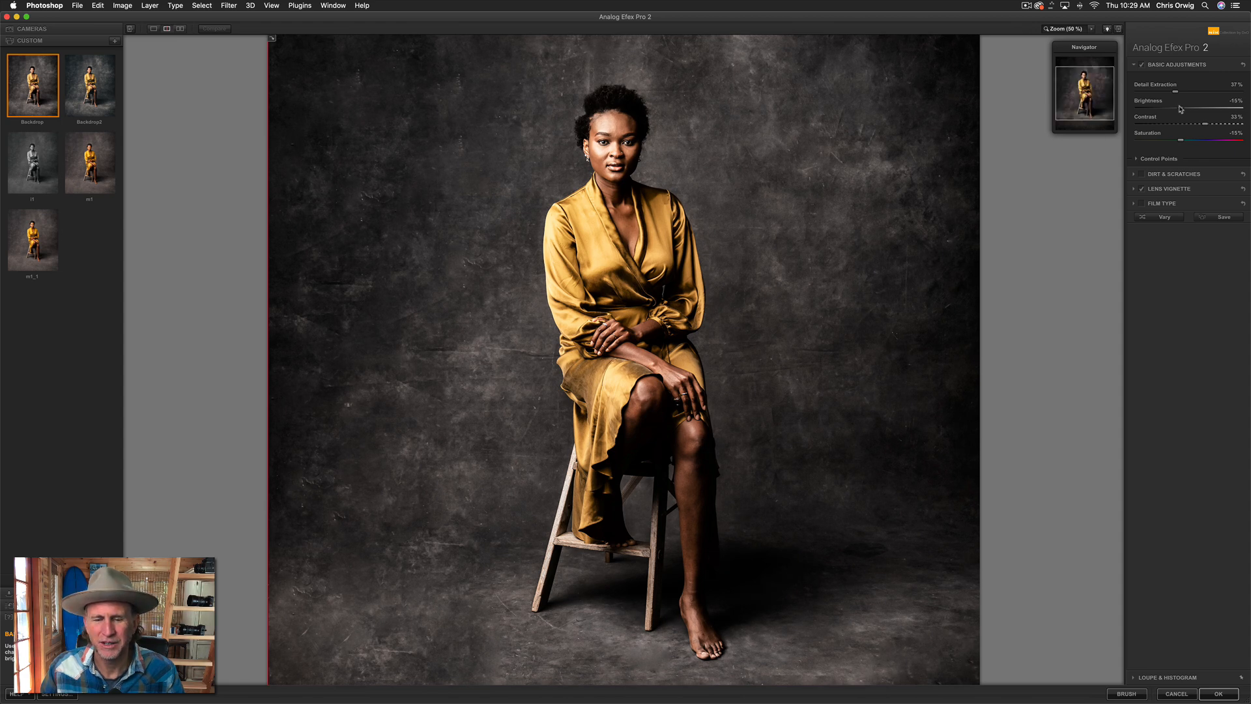
Nudge the lens vignette's centre slightly up and to the right over the woman's lap, and apply the filter.
{"action": "left_click", "coordinate": [947, 227]}
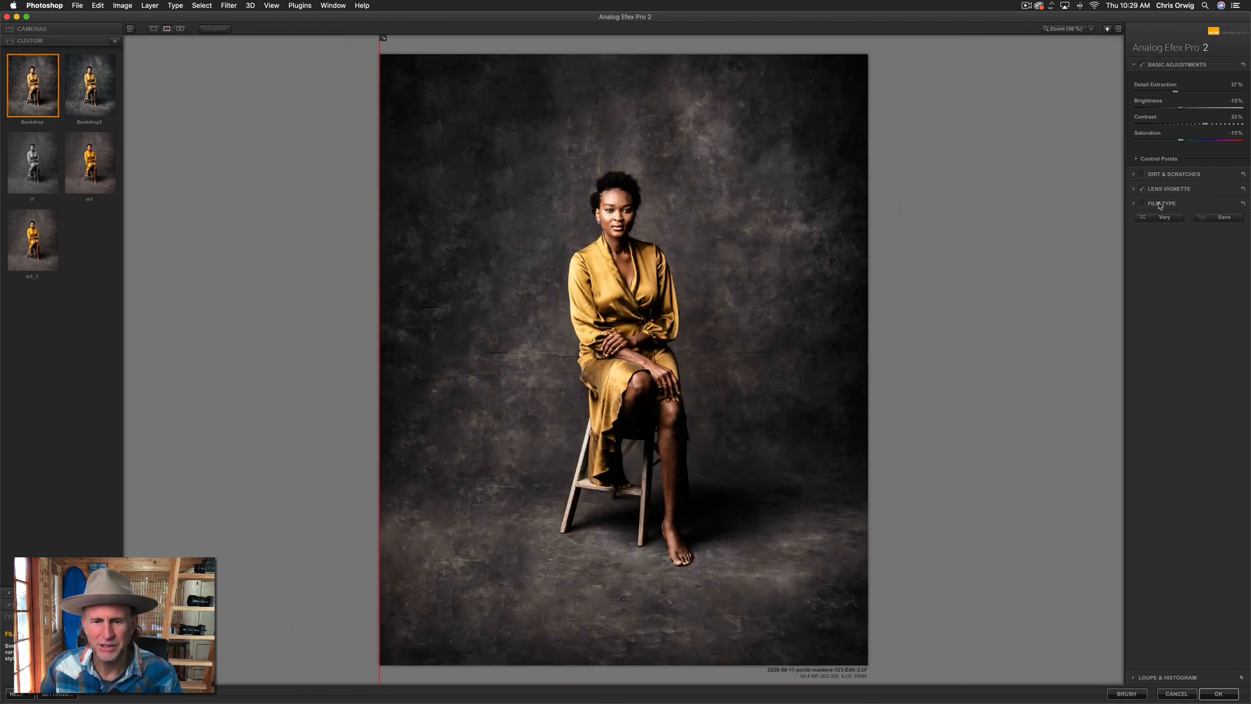
{"action": "left_click", "coordinate": [1137, 191]}
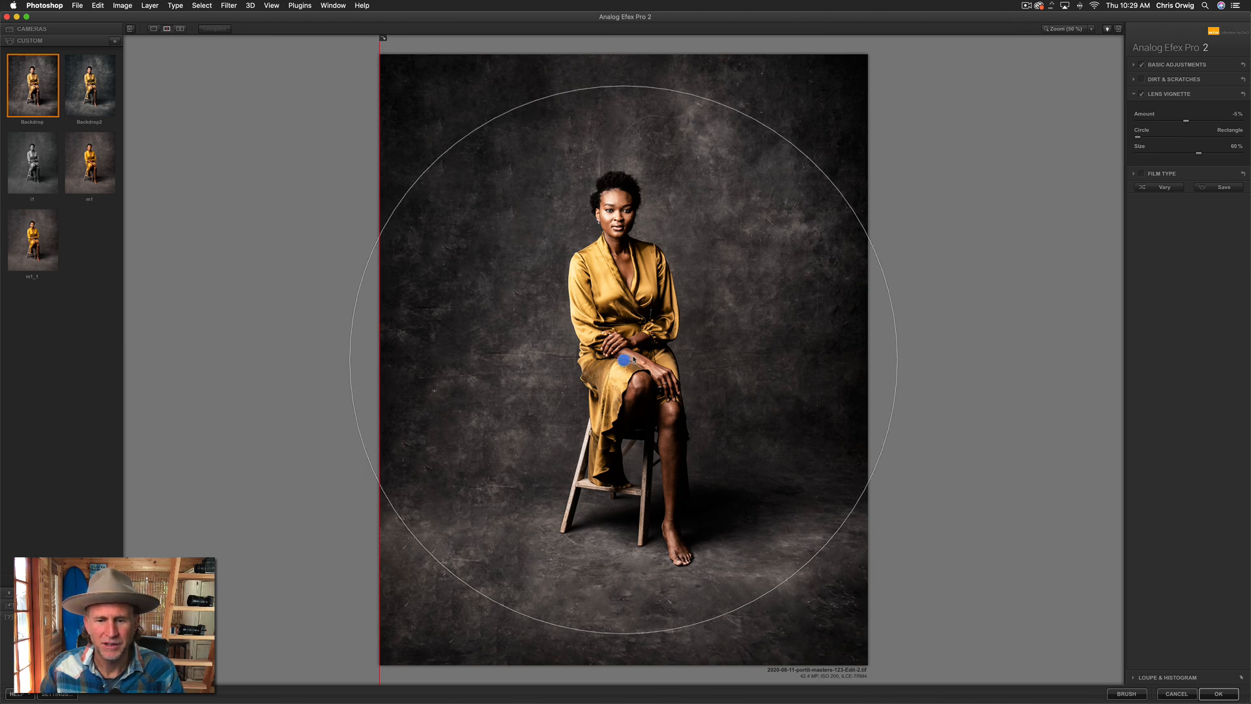
{"action": "left_click_drag", "start_coordinate": [623, 359], "coordinate": [627, 355]}
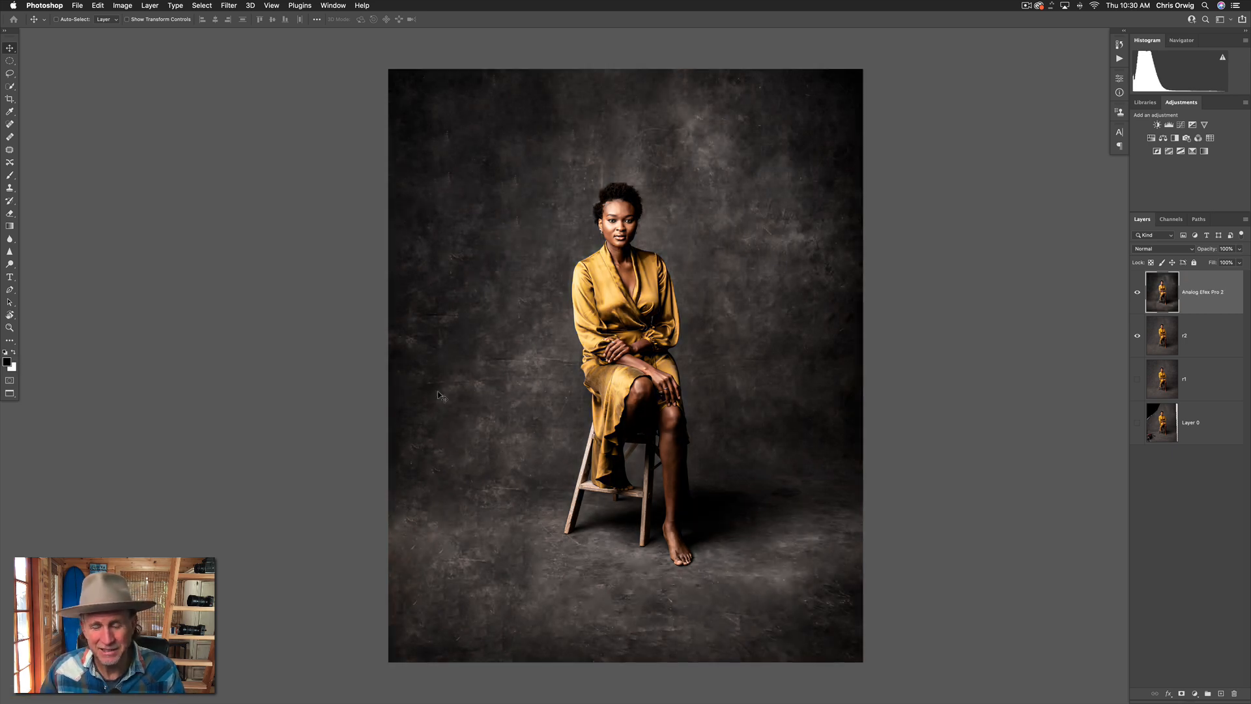
Add a Curves adjustment layer that darkens the picture, pulling the midtones from input 147 down to output 108.
{"action": "key", "text": "super+plus"}
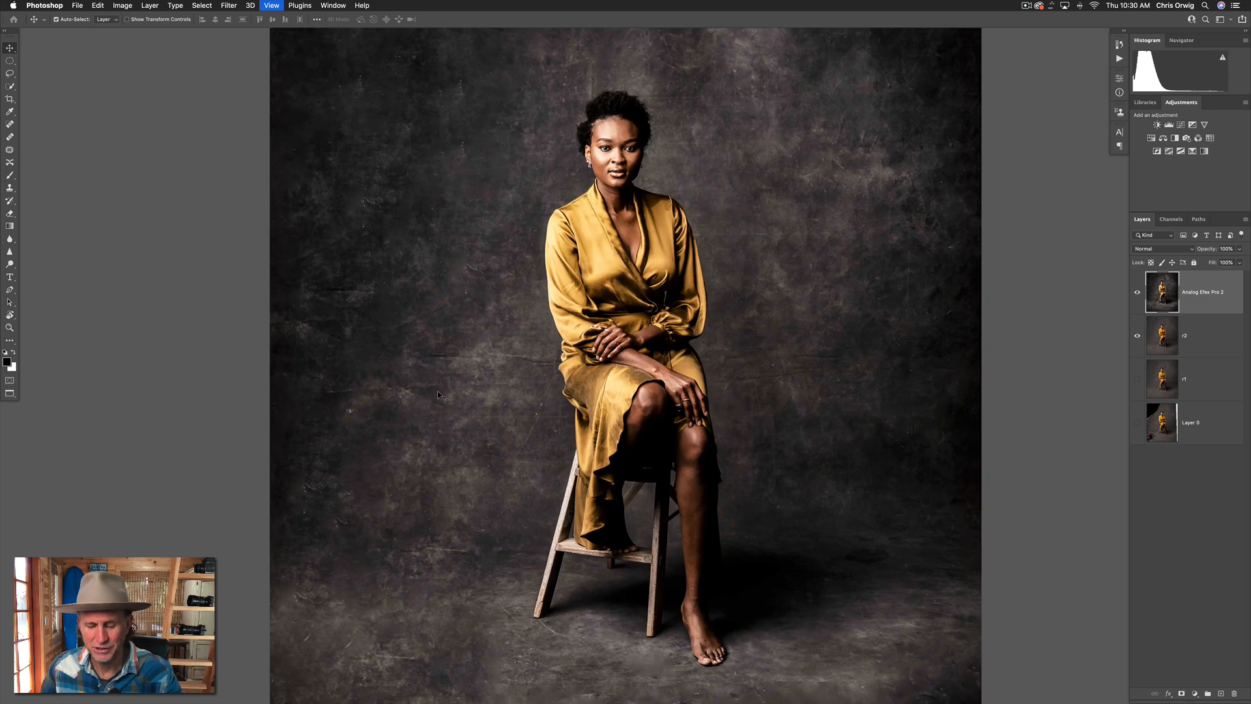
{"action": "left_click_drag", "start_coordinate": [501, 483], "coordinate": [497, 385]}
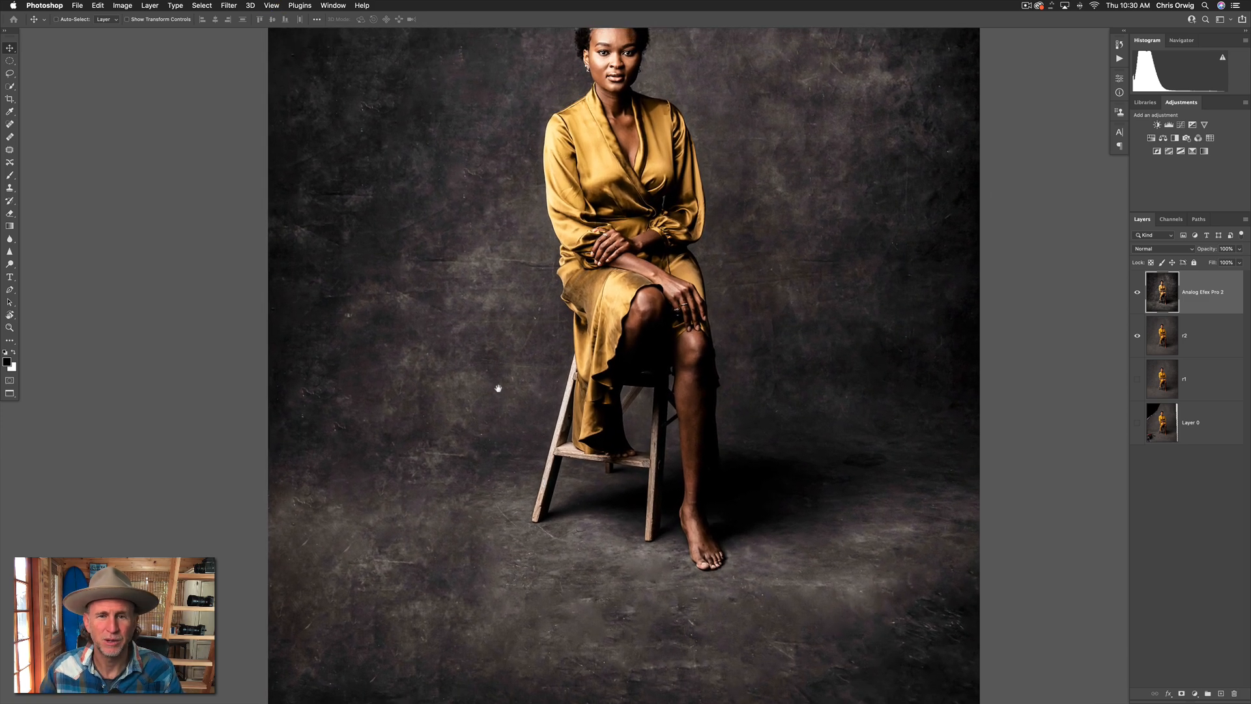
{"action": "left_click", "coordinate": [1181, 125]}
{"action": "left_click_drag", "start_coordinate": [1017, 188], "coordinate": [1022, 203]}
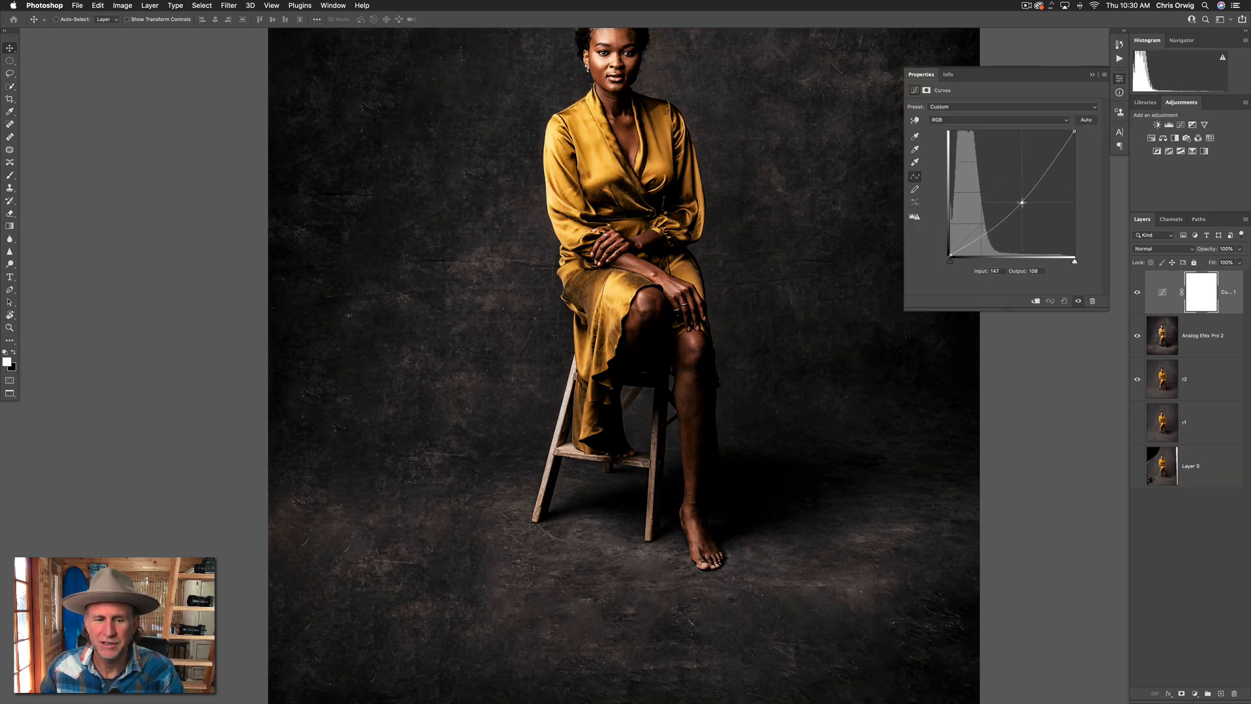
Invert the Curves layer's mask to black so the darkening is hidden.
{"action": "left_click", "coordinate": [926, 91]}
{"action": "left_click", "coordinate": [1049, 228]}
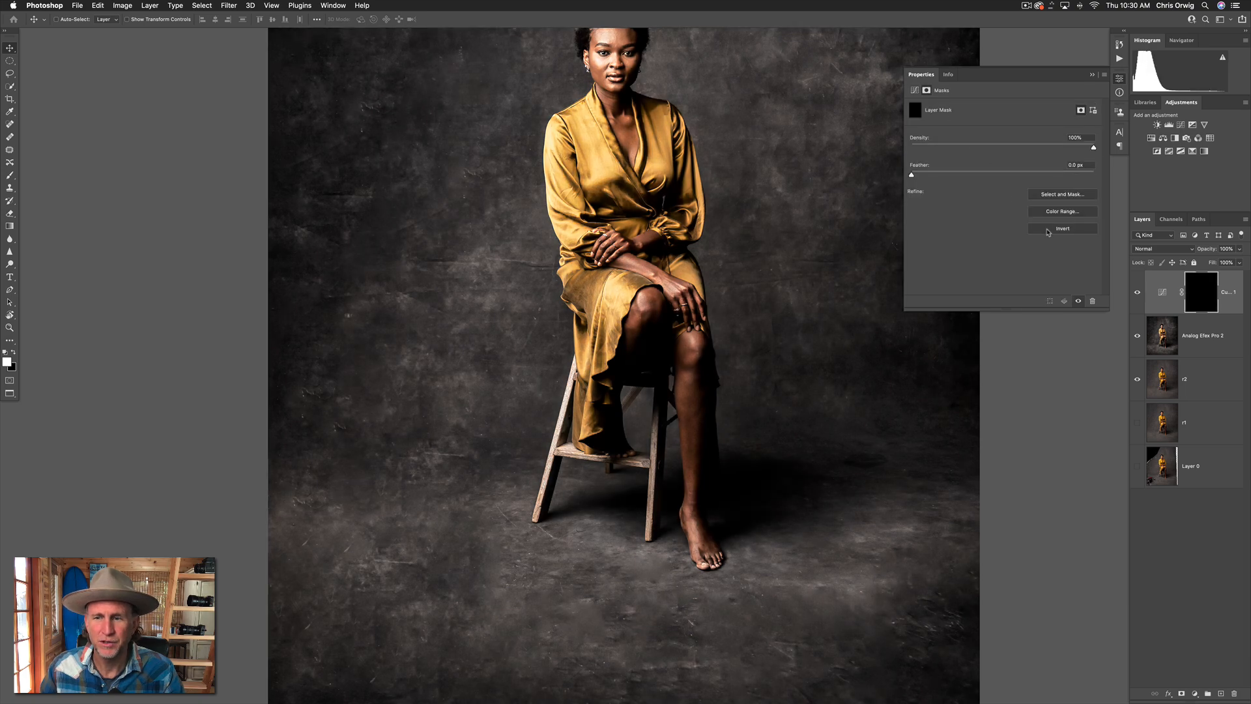
{"action": "key", "text": "super+i"}
{"action": "key", "text": "super+i"}
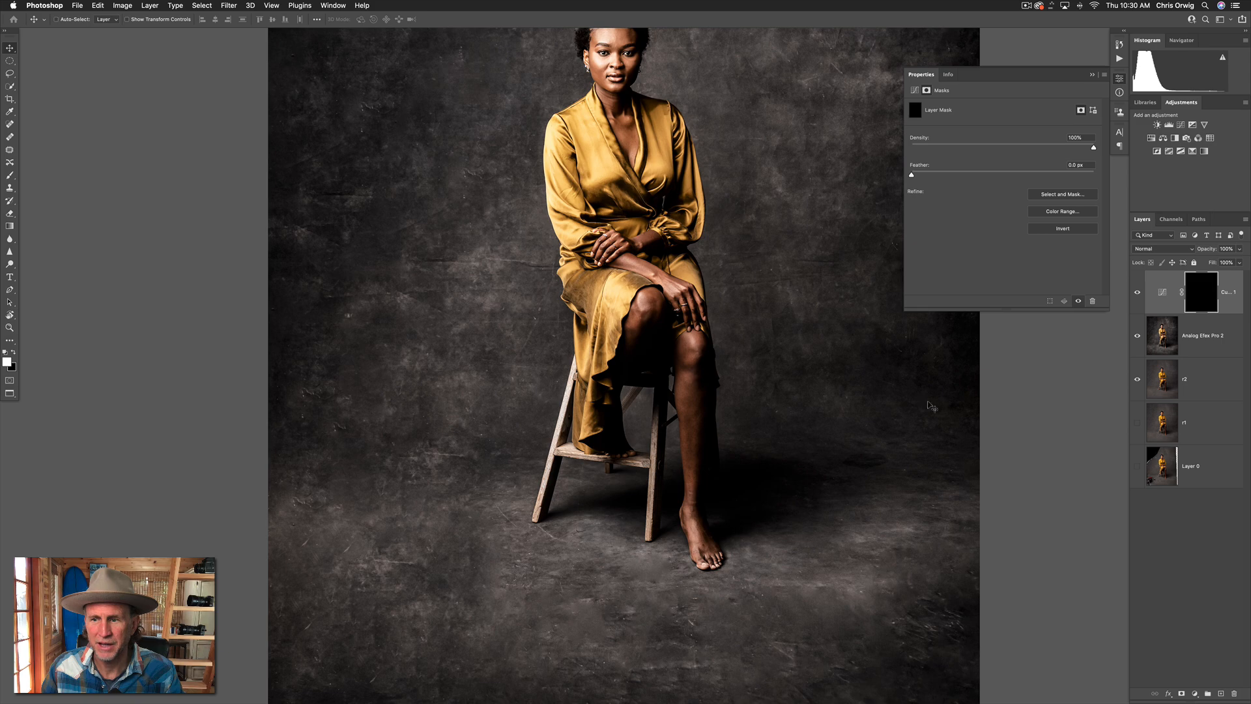
Darken the lower-left floor by painting white on the Curves mask with a soft 2700 px brush at 22% opacity.
{"action": "key", "text": "super+minus"}
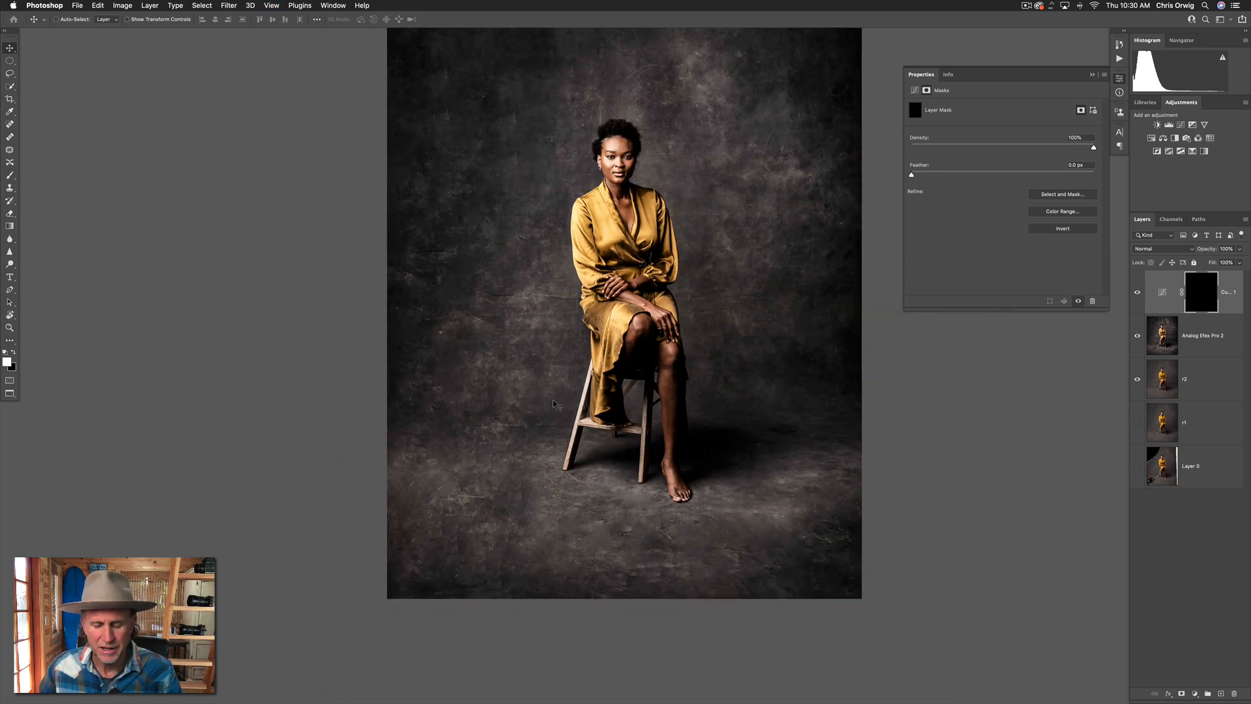
{"action": "left_click", "coordinate": [12, 176]}
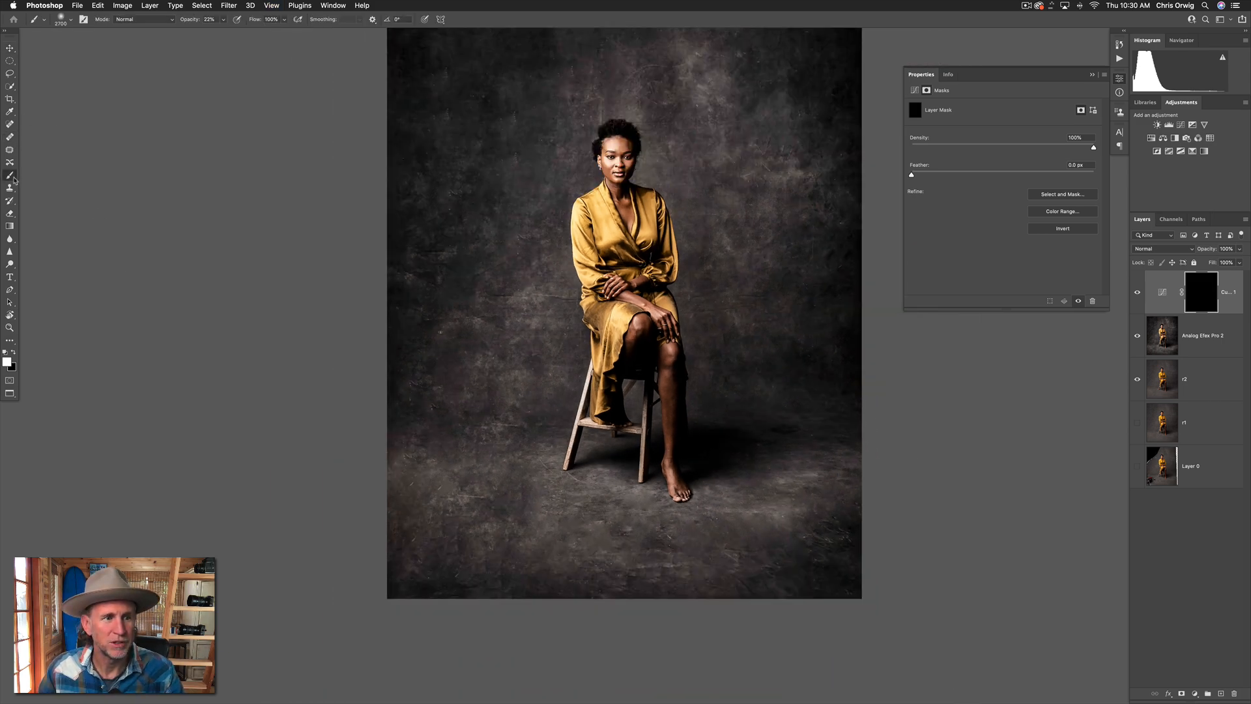
{"action": "left_click", "coordinate": [457, 506]}
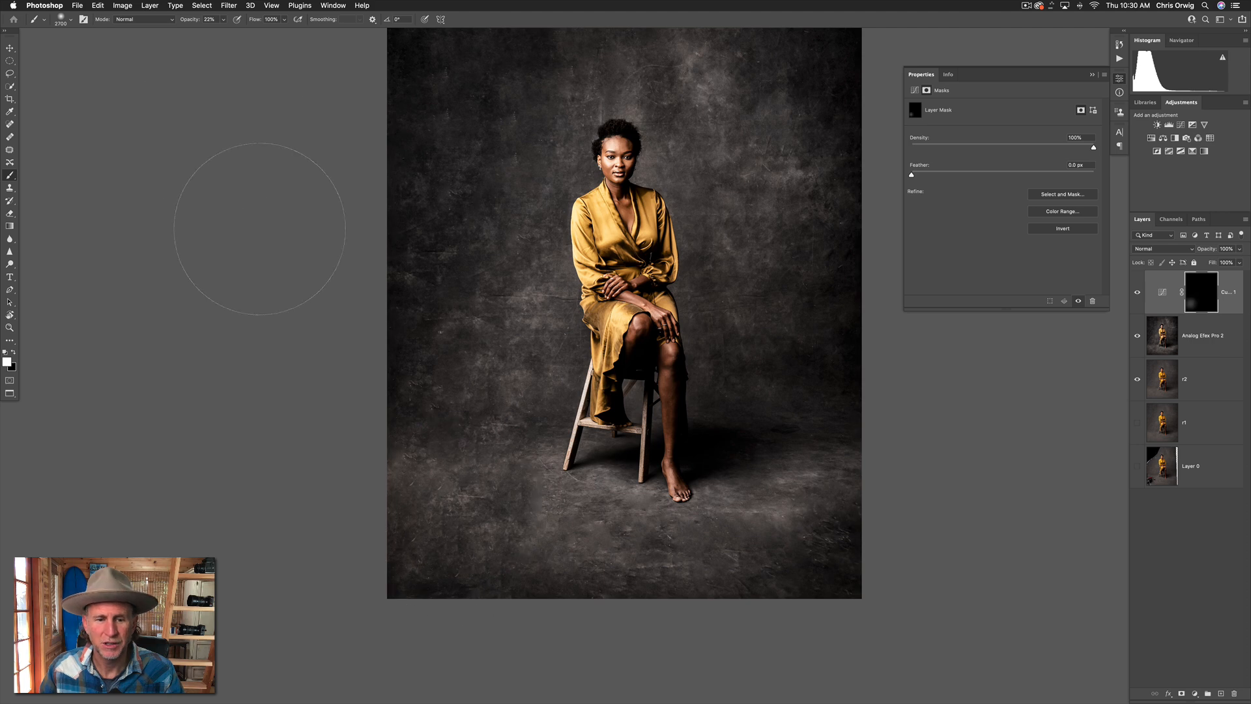
Shrink the mask brush, try it at 100% opacity, and settle on an opacity of 20%.
{"action": "left_click", "coordinate": [71, 19]}
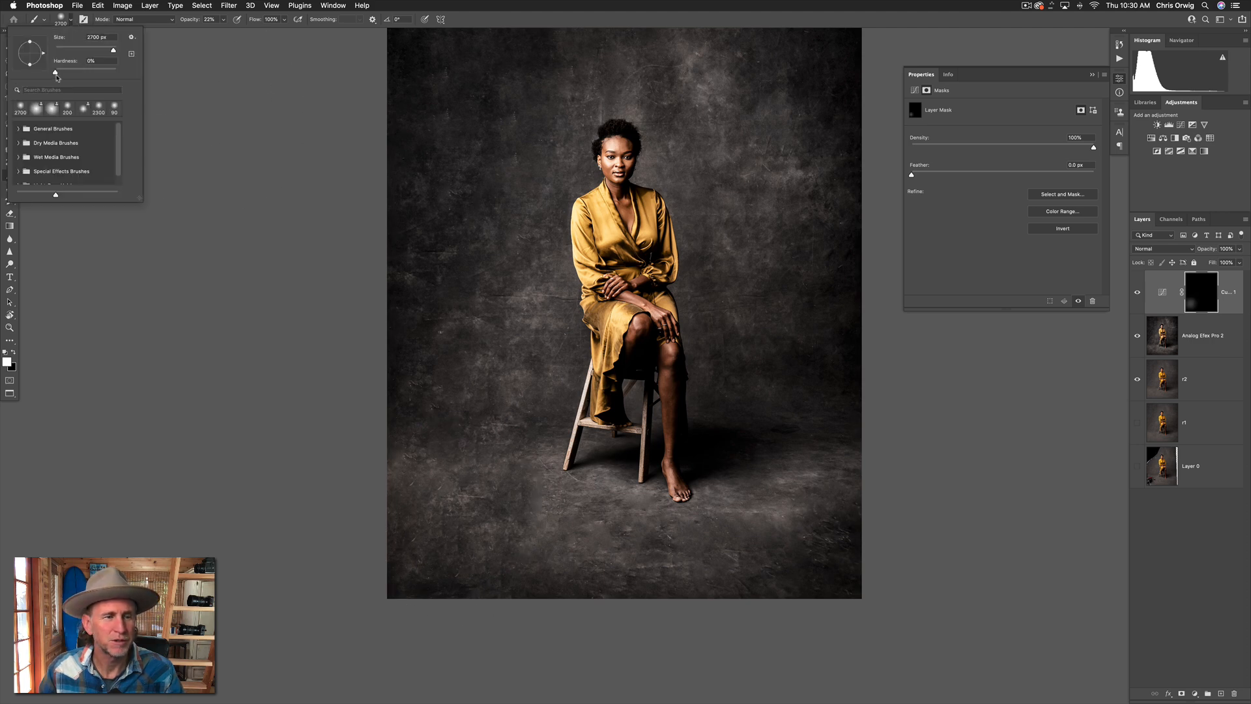
{"action": "left_click_drag", "start_coordinate": [111, 54], "coordinate": [109, 54]}
{"action": "left_click", "coordinate": [224, 20]}
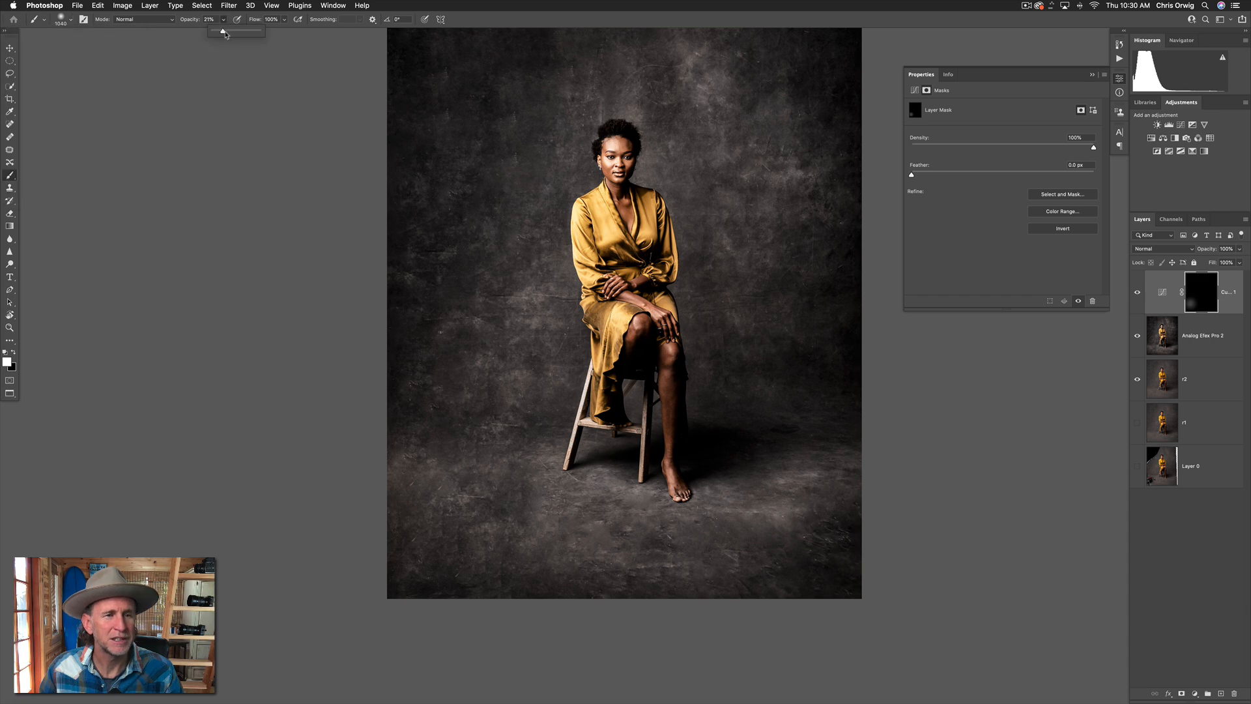
{"action": "left_click", "coordinate": [186, 26]}
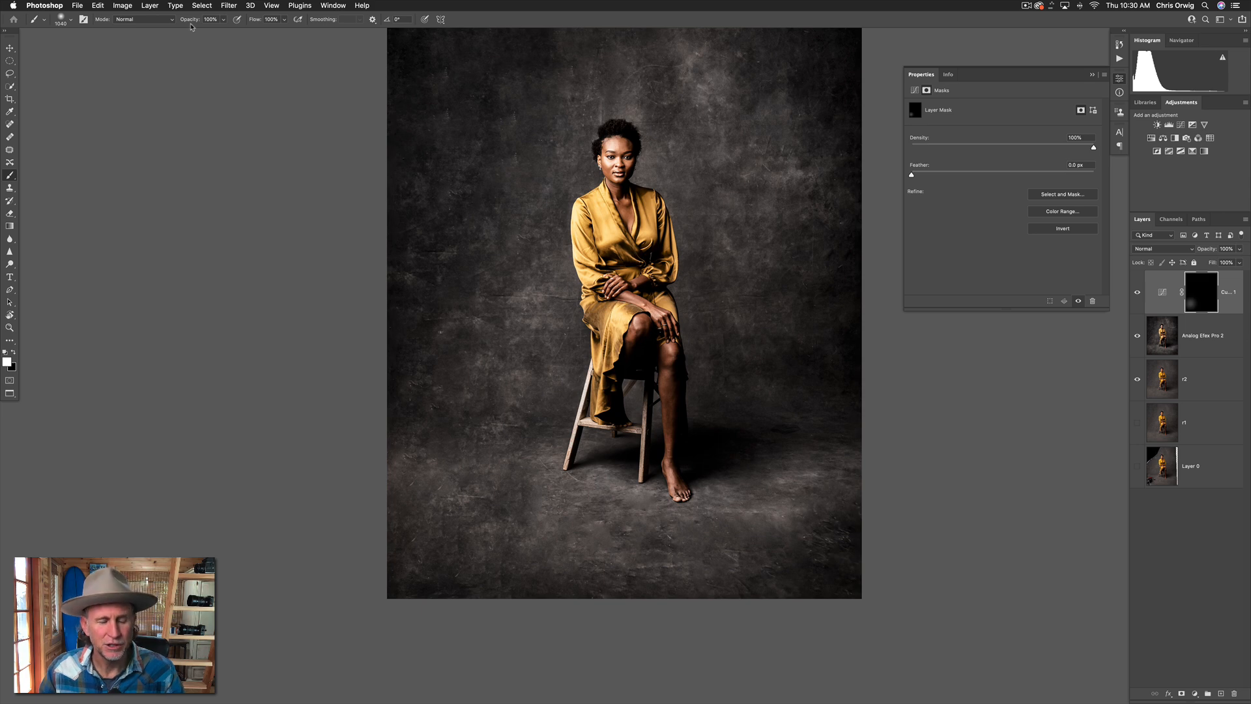
{"action": "left_click", "coordinate": [13, 140]}
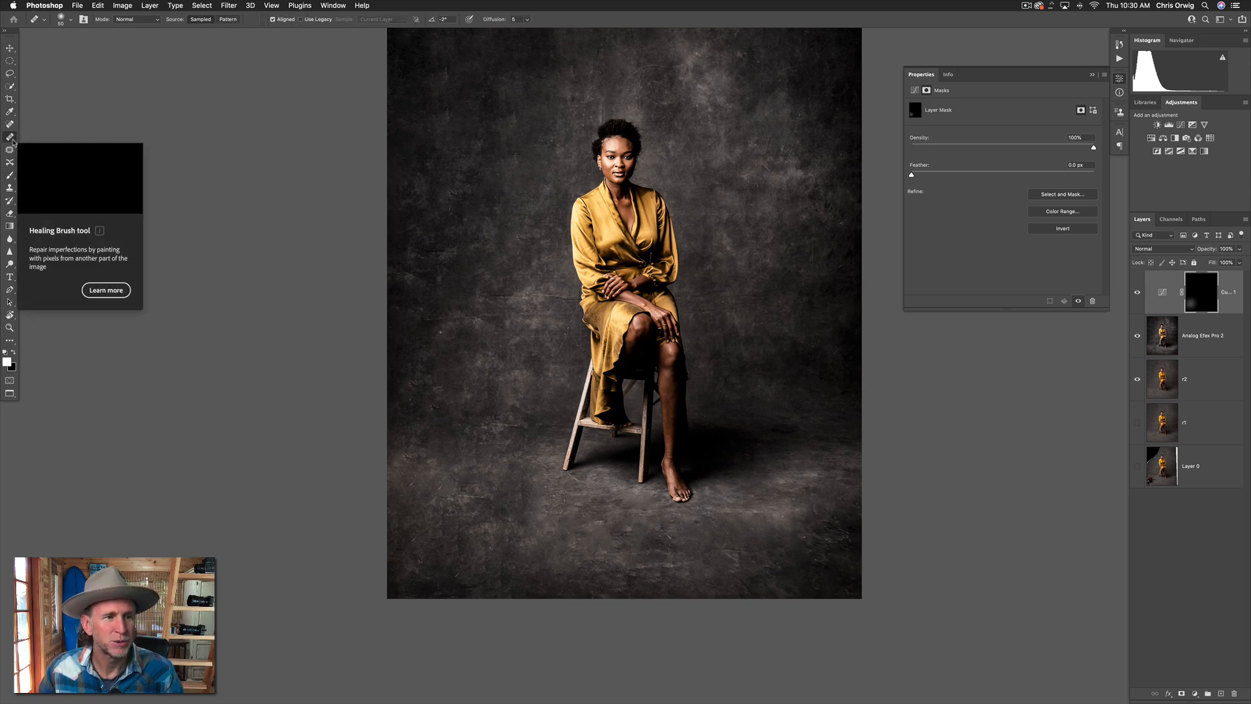
{"action": "left_click", "coordinate": [10, 175]}
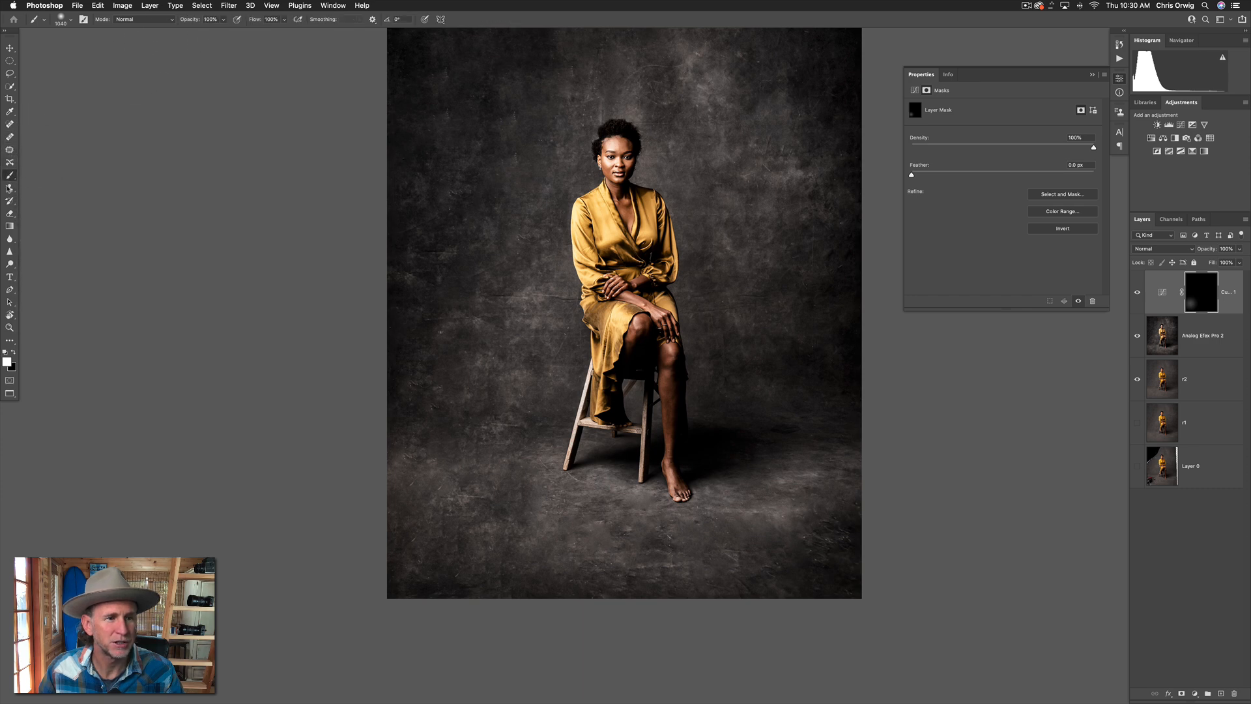
{"action": "left_click", "coordinate": [10, 187]}
{"action": "left_click", "coordinate": [10, 176]}
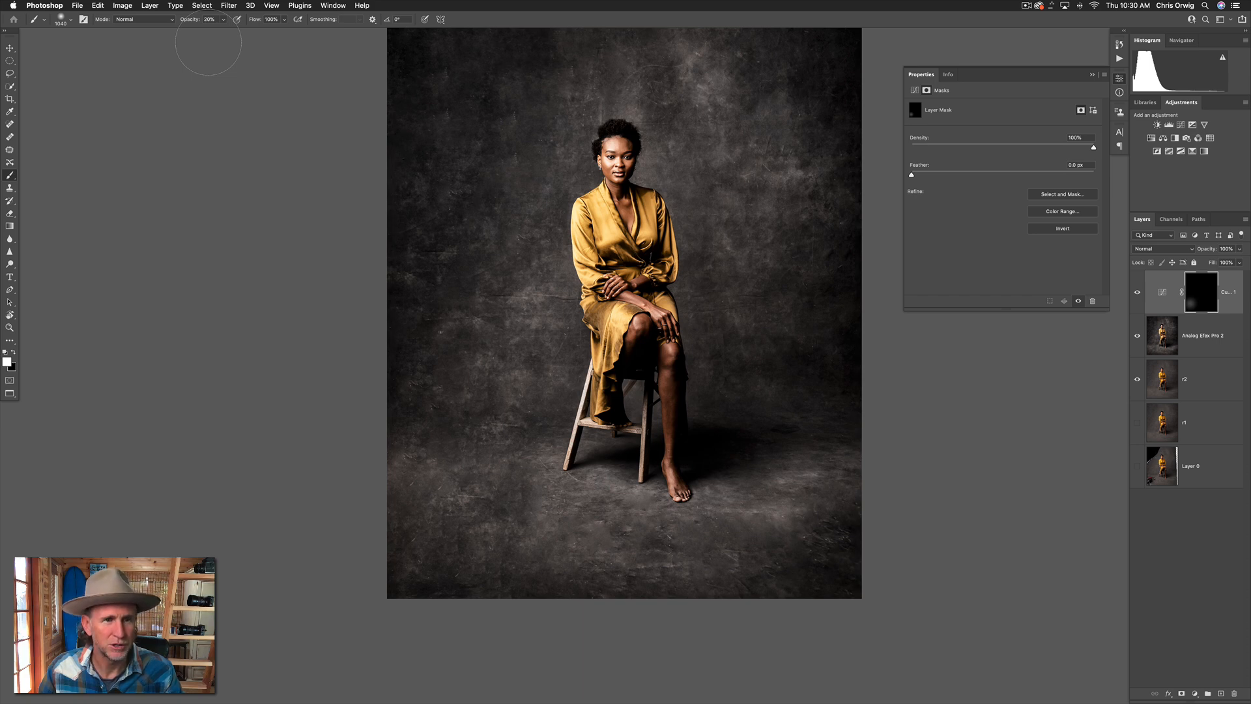
Try the brush at 95% hardness, then set its hardness to 0% and enlarge it to about 1760 px.
{"action": "left_click", "coordinate": [71, 20]}
{"action": "left_click_drag", "start_coordinate": [110, 51], "coordinate": [111, 50]}
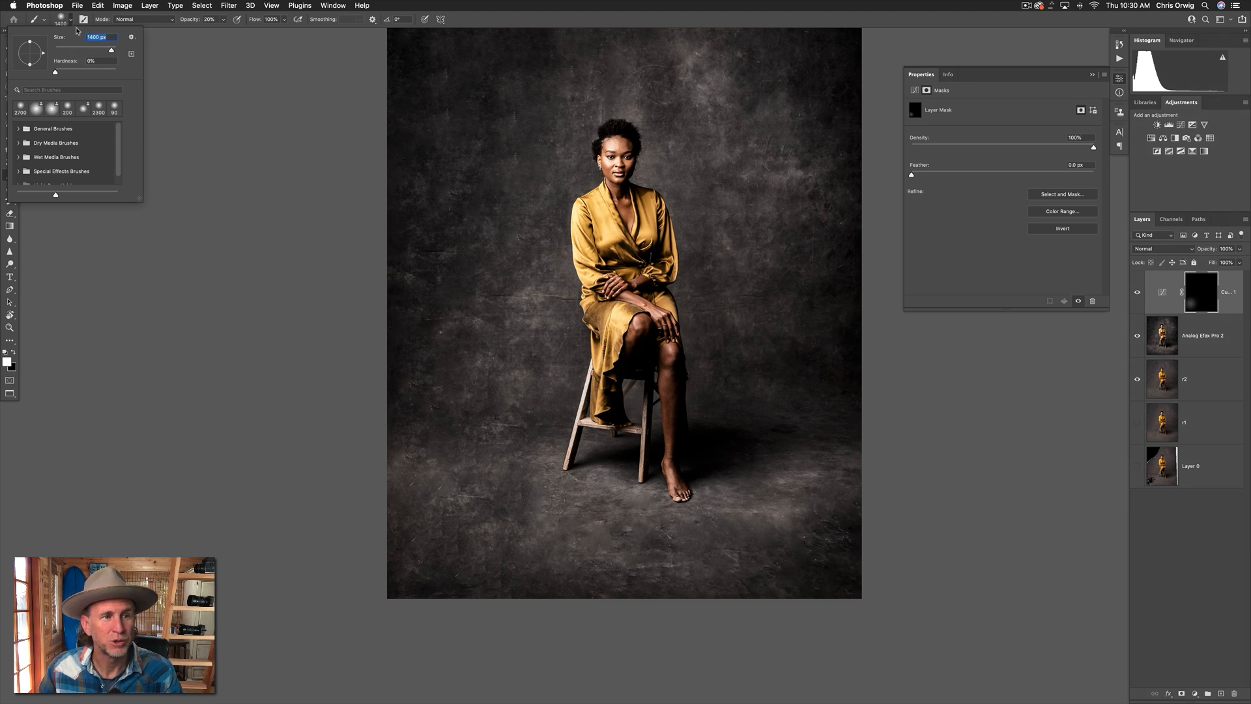
{"action": "key", "text": "Return"}
{"action": "right_click", "coordinate": [489, 297]}
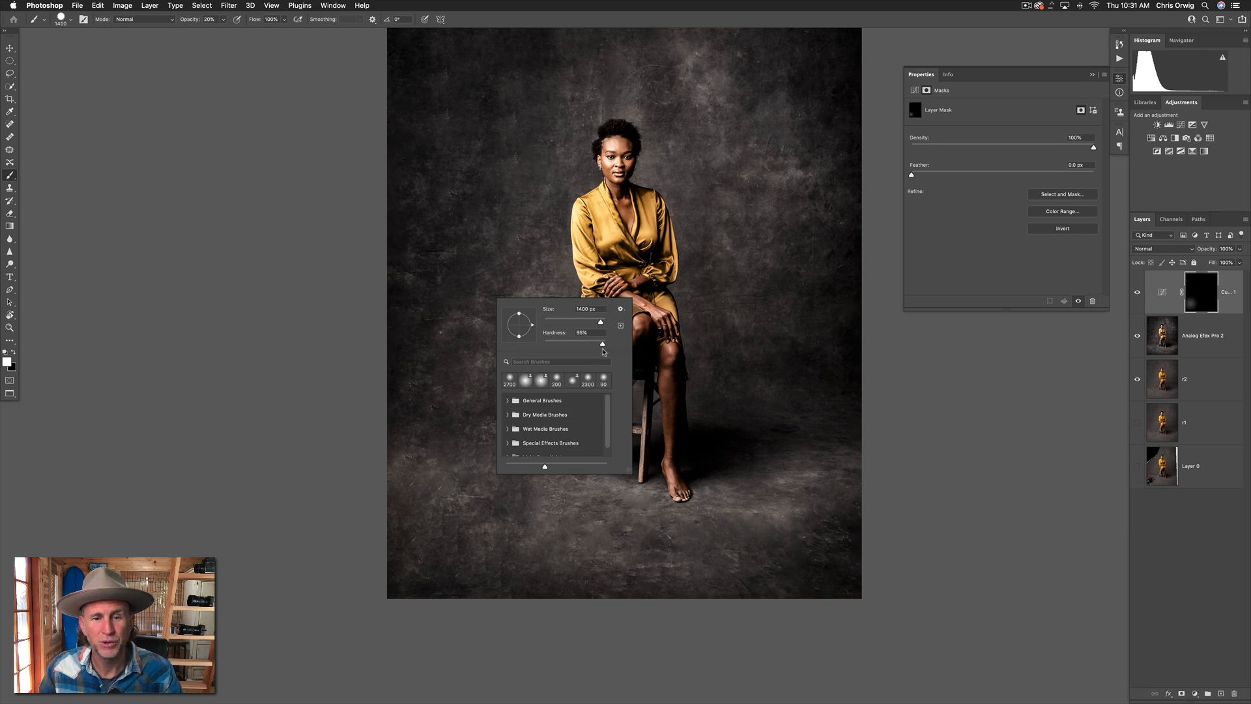
{"action": "left_click", "coordinate": [599, 323]}
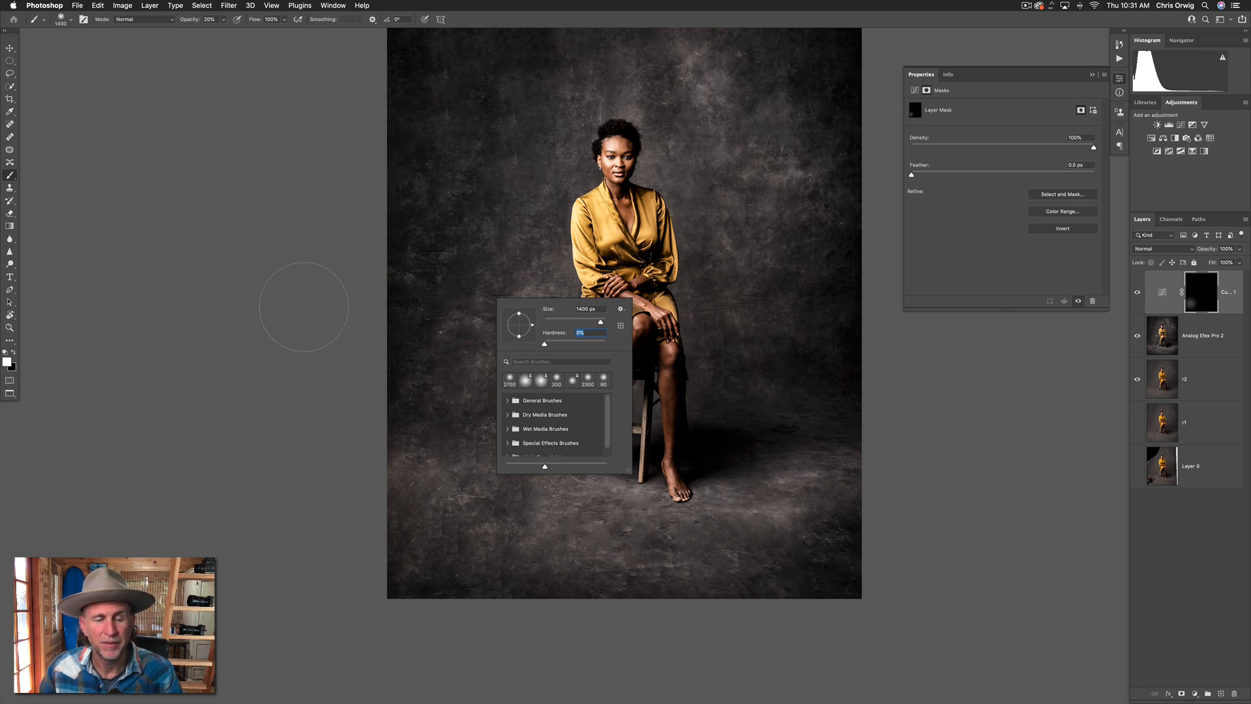
{"action": "key", "text": "Return"}
{"action": "right_click", "coordinate": [453, 367]}
{"action": "left_click_drag", "start_coordinate": [562, 391], "coordinate": [562, 391]}
{"action": "key", "text": "Return"}
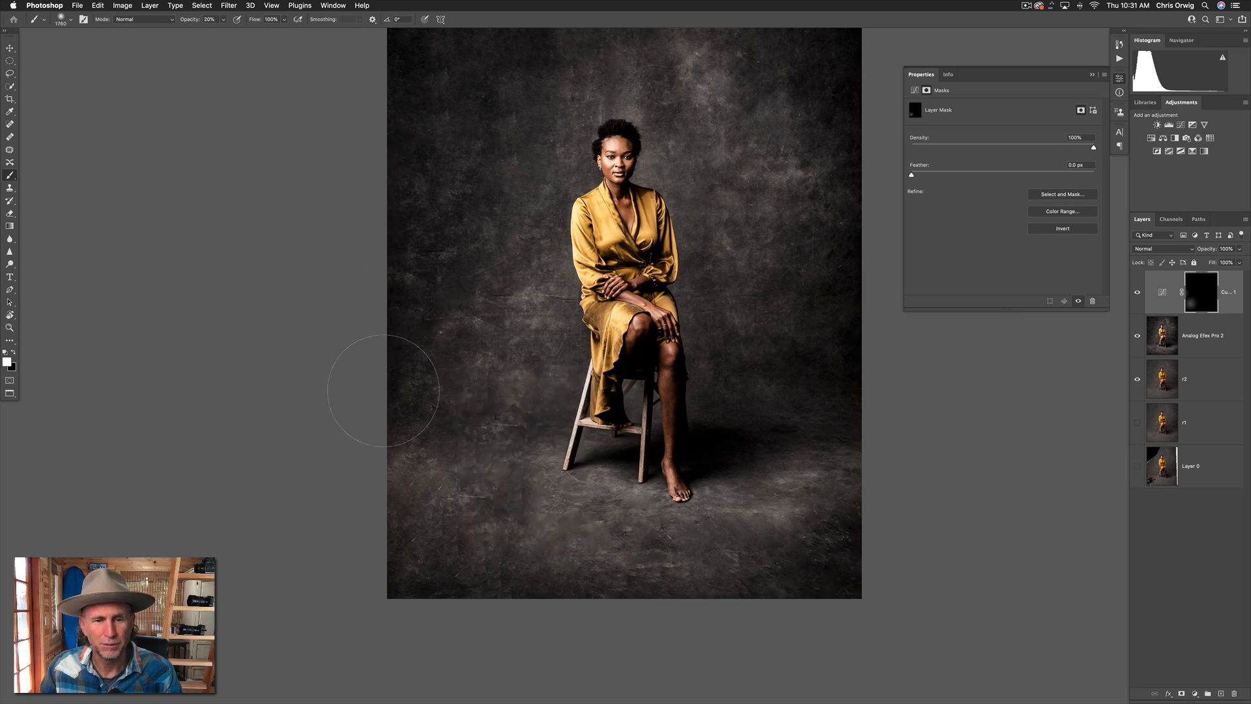
Paint white on the Curves mask at 20% opacity to darken the lower, upper and left areas of the backdrop.
{"action": "mouse_move", "coordinate": [548, 559]}
{"action": "left_mouse_down"}
{"action": "mouse_move", "coordinate": [526, 284]}
{"action": "mouse_move", "coordinate": [473, 485]}
{"action": "mouse_move", "coordinate": [535, 481]}
{"action": "left_mouse_up"}
{"action": "mouse_move", "coordinate": [552, 112]}
{"action": "left_mouse_down"}
{"action": "mouse_move", "coordinate": [601, 109]}
{"action": "mouse_move", "coordinate": [580, 140]}
{"action": "left_mouse_up"}
{"action": "left_click_drag", "start_coordinate": [437, 203], "coordinate": [488, 388]}
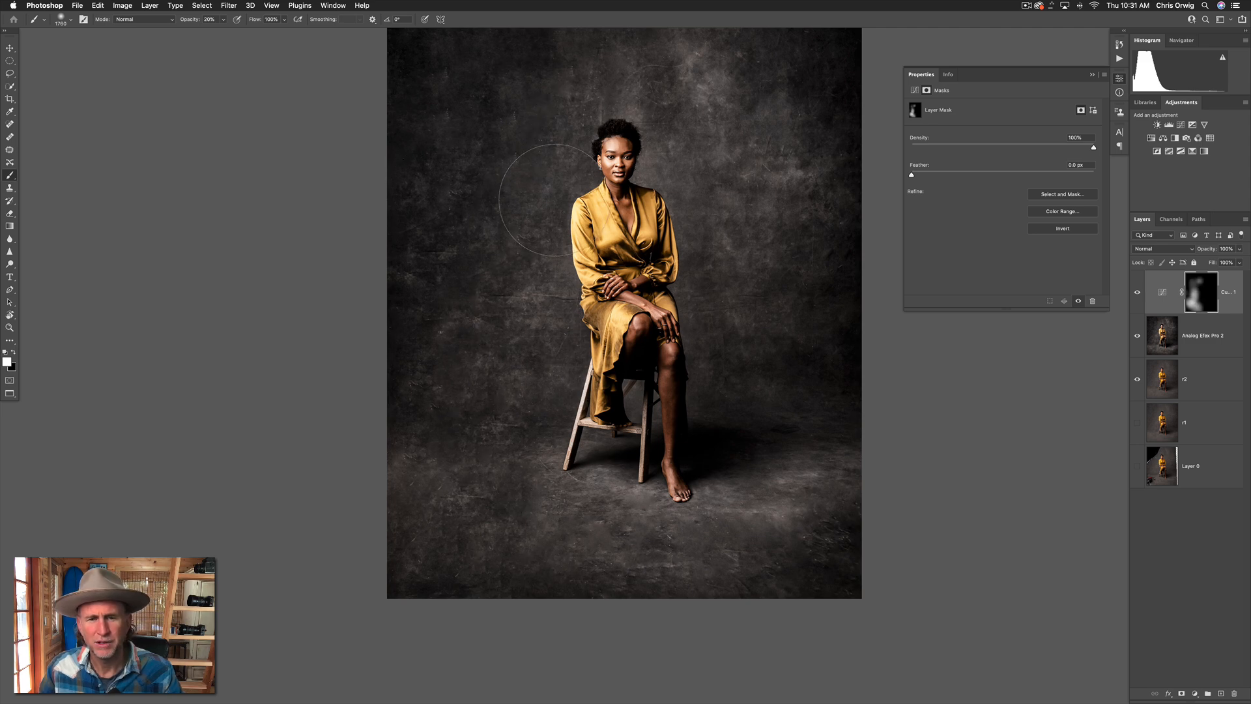
Reduce the brush to about 700 px and darken the backdrop close beside the woman, from her head down to the stool.
{"action": "key", "text": "bracketleft"}
{"action": "key", "text": "bracketleft"}
{"action": "key", "text": "bracketleft"}
{"action": "key", "text": "bracketleft"}
{"action": "key", "text": "bracketleft"}
{"action": "key", "text": "bracketleft"}
{"action": "key", "text": "bracketleft"}
{"action": "key", "text": "bracketleft"}
{"action": "key", "text": "bracketleft"}
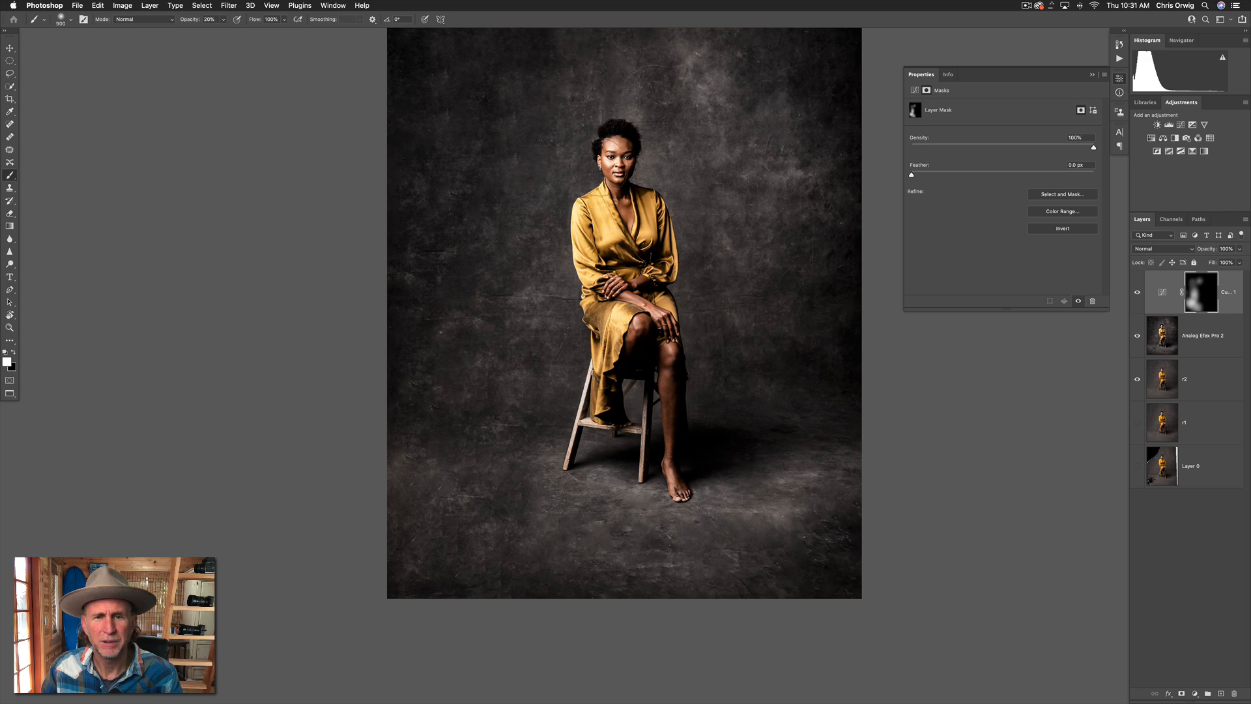
{"action": "left_click_drag", "start_coordinate": [551, 172], "coordinate": [518, 384]}
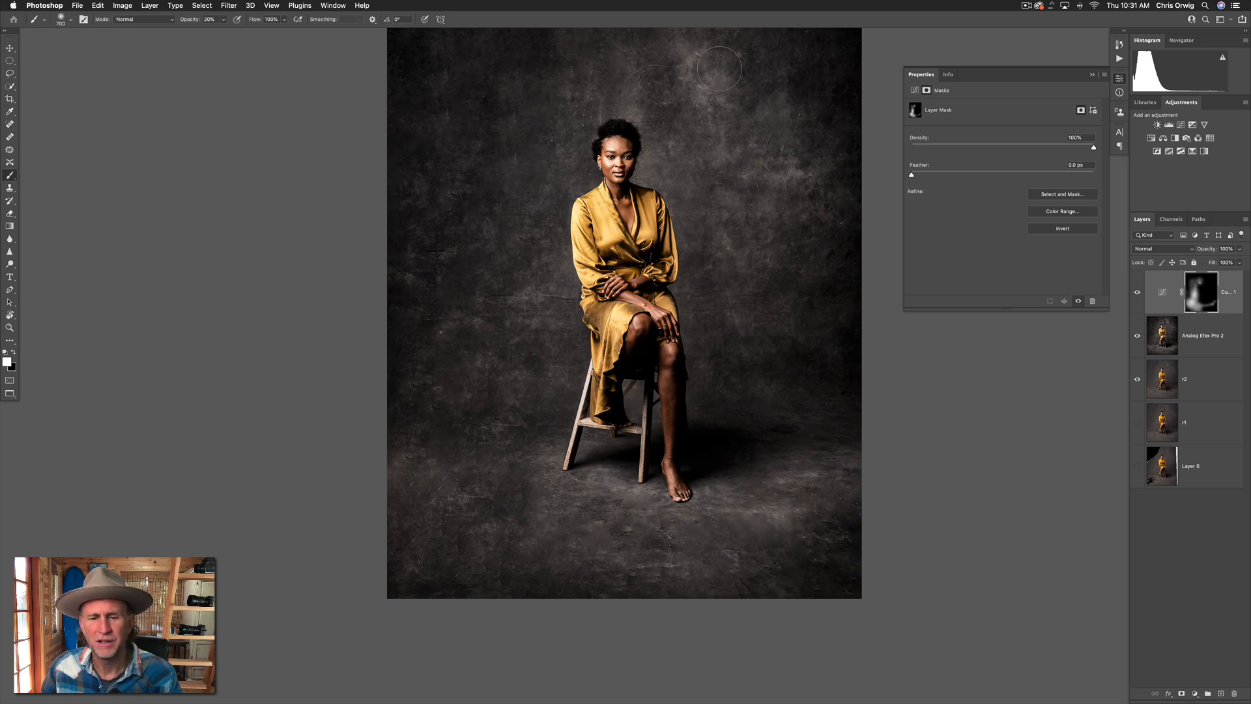
{"action": "mouse_move", "coordinate": [810, 371]}
{"action": "left_mouse_down"}
{"action": "mouse_move", "coordinate": [737, 424]}
{"action": "mouse_move", "coordinate": [727, 387]}
{"action": "mouse_move", "coordinate": [724, 404]}
{"action": "left_mouse_up"}
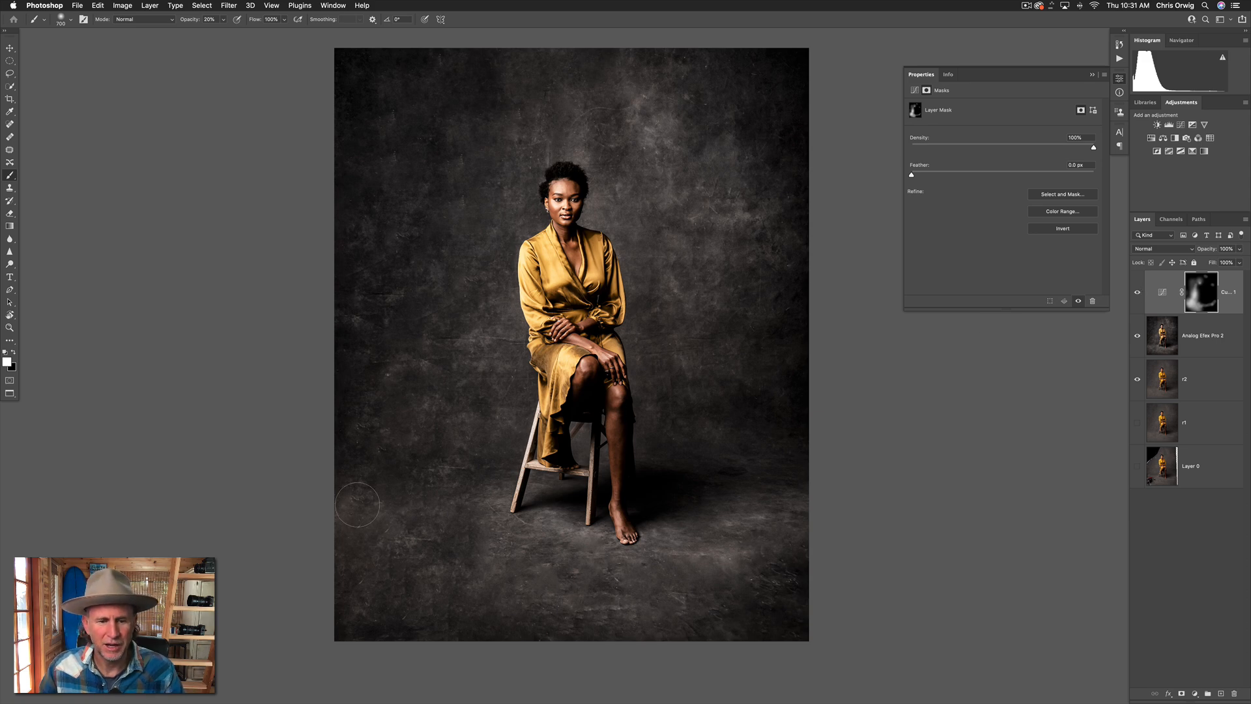
Enlarge the mask brush to 1200 px at 60% opacity and darken more of the lower backdrop and the area beside the woman's head.
{"action": "key", "text": "bracketright"}
{"action": "key", "text": "bracketright"}
{"action": "key", "text": "bracketright"}
{"action": "key", "text": "bracketright"}
{"action": "key", "text": "6"}
{"action": "mouse_move", "coordinate": [355, 505]}
{"action": "left_mouse_down"}
{"action": "mouse_move", "coordinate": [395, 576]}
{"action": "mouse_move", "coordinate": [346, 484]}
{"action": "mouse_move", "coordinate": [428, 545]}
{"action": "mouse_move", "coordinate": [442, 498]}
{"action": "mouse_move", "coordinate": [470, 554]}
{"action": "mouse_move", "coordinate": [470, 507]}
{"action": "mouse_move", "coordinate": [398, 589]}
{"action": "mouse_move", "coordinate": [353, 523]}
{"action": "mouse_move", "coordinate": [416, 498]}
{"action": "mouse_move", "coordinate": [568, 569]}
{"action": "mouse_move", "coordinate": [632, 578]}
{"action": "mouse_move", "coordinate": [509, 542]}
{"action": "mouse_move", "coordinate": [716, 548]}
{"action": "mouse_move", "coordinate": [696, 560]}
{"action": "mouse_move", "coordinate": [739, 542]}
{"action": "left_mouse_up"}
{"action": "left_click", "coordinate": [729, 230]}
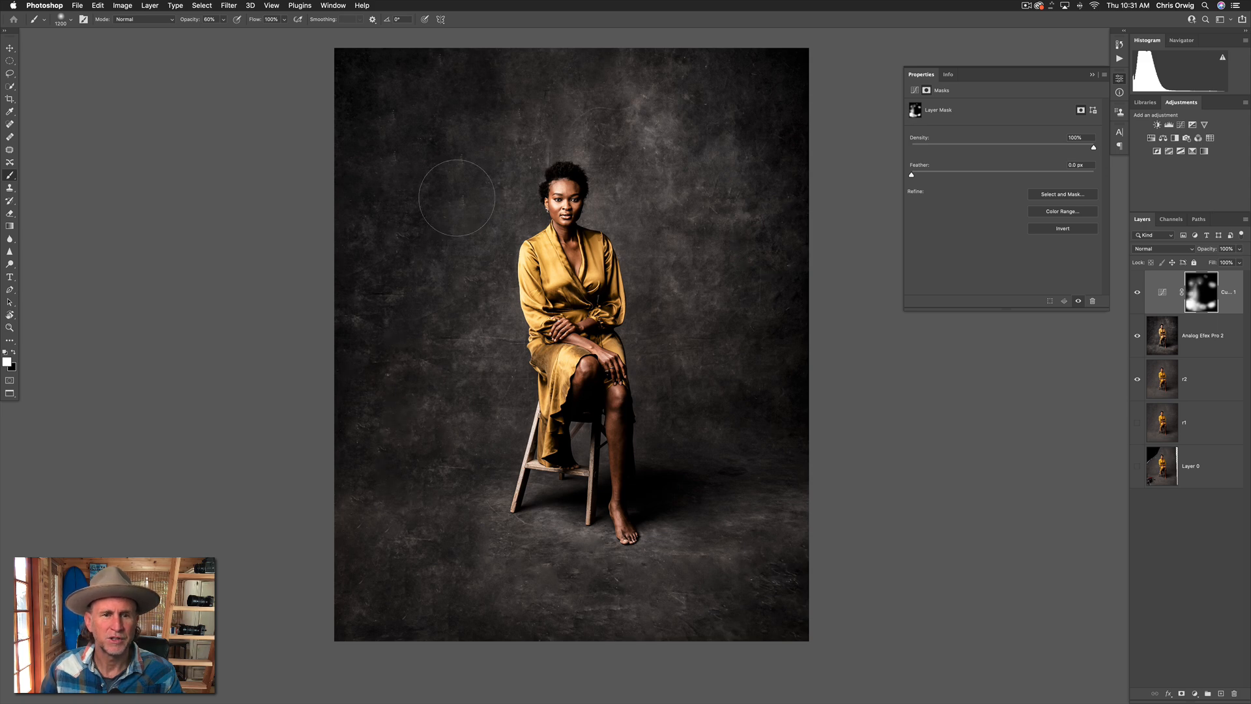
Compare the portrait with and without the Curves layer, and with and without the Analog Efex Pro 2 layer.
{"action": "left_click", "coordinate": [1137, 293]}
{"action": "left_click", "coordinate": [1137, 293]}
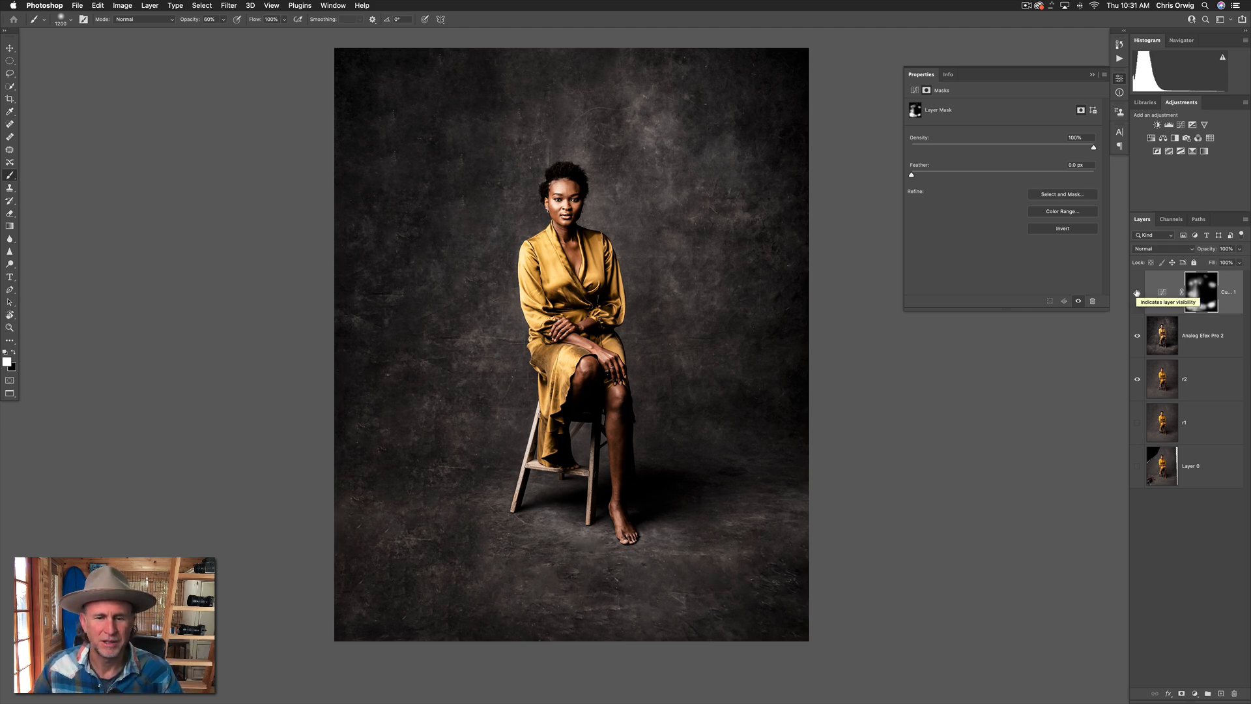
{"action": "left_click", "coordinate": [1139, 337]}
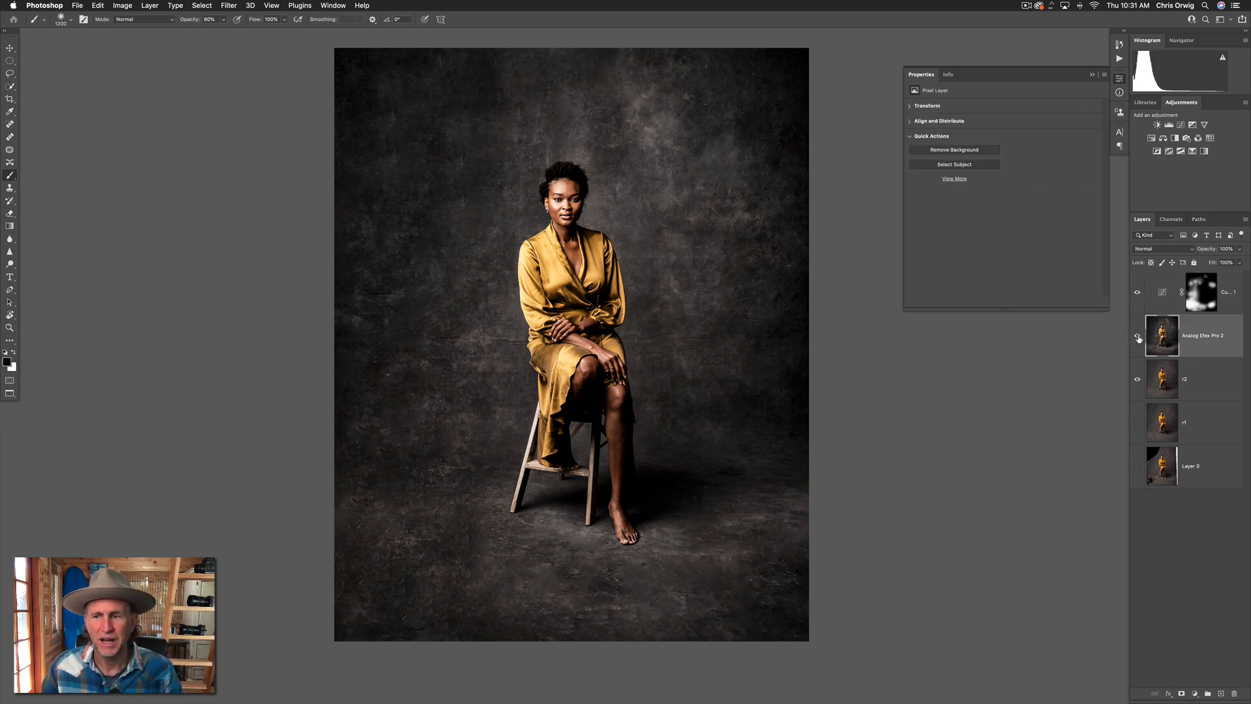
{"action": "left_click", "coordinate": [1138, 338]}
{"action": "left_click", "coordinate": [1138, 338]}
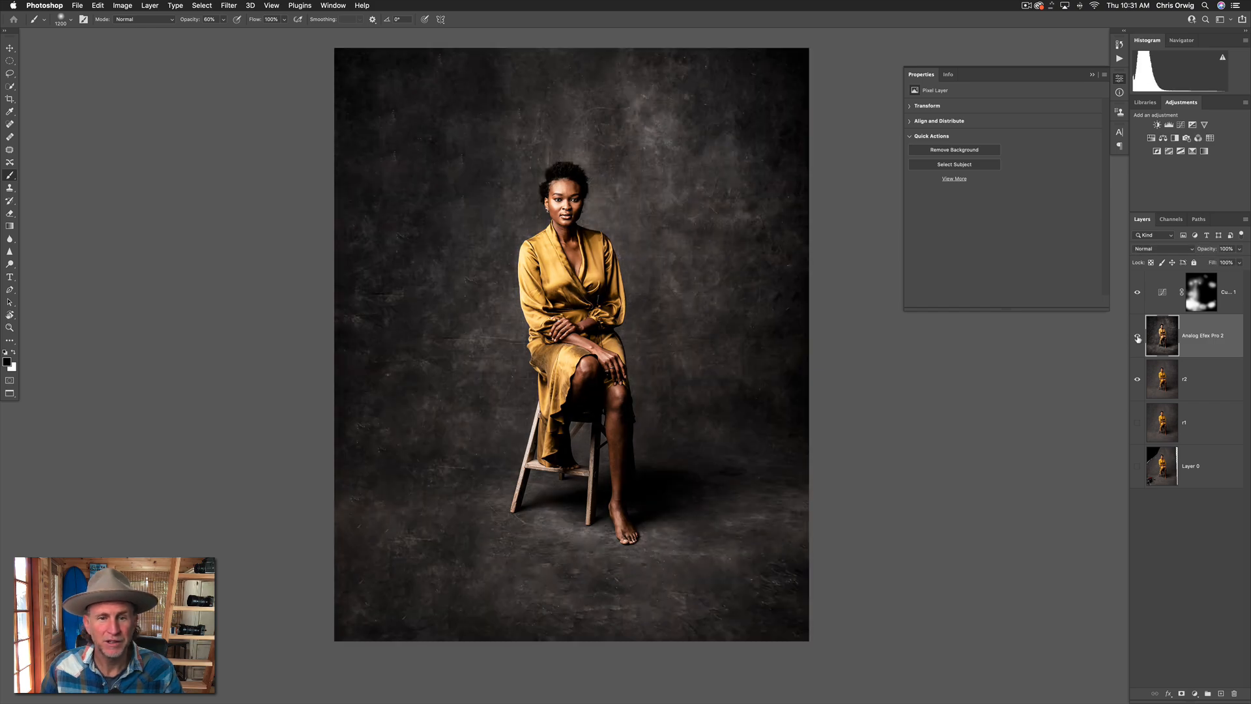
{"action": "key", "text": "super+plus"}
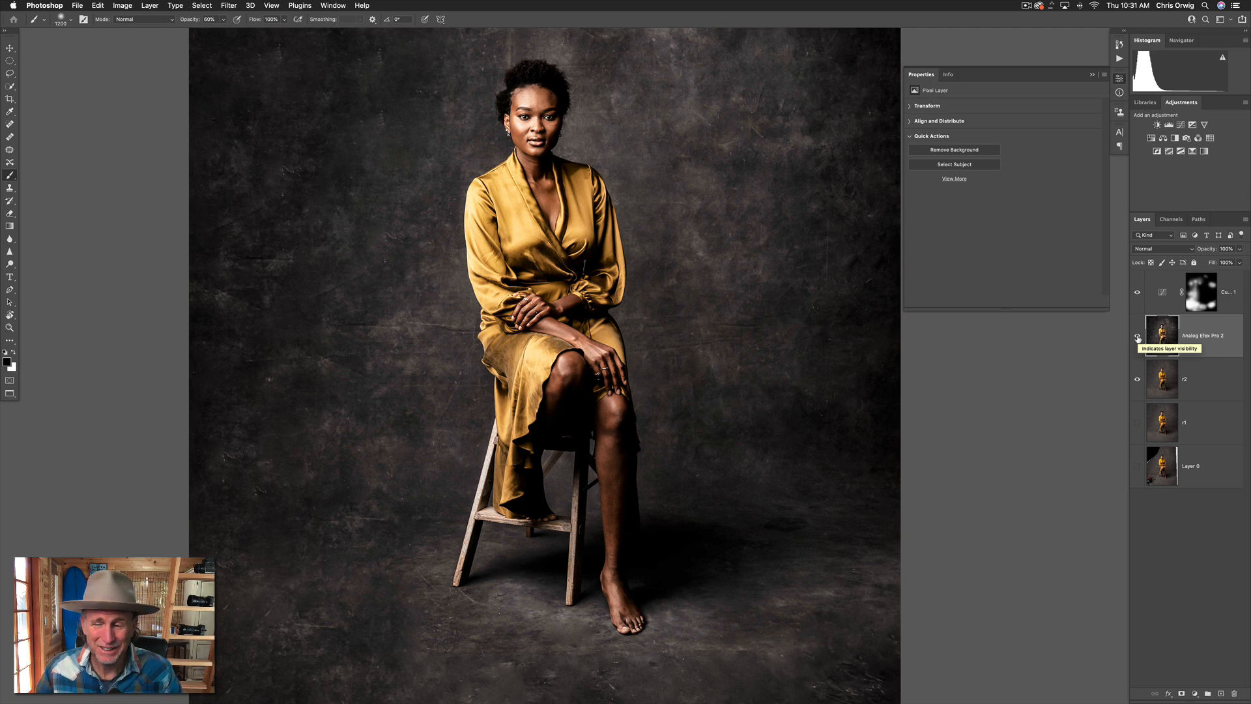
Try the Analog Efex Pro 2 layer at 56% opacity and compare the portrait with and without it.
{"action": "left_click", "coordinate": [1239, 249]}
{"action": "left_click_drag", "start_coordinate": [1238, 262], "coordinate": [1220, 262]}
{"action": "left_click", "coordinate": [1137, 337]}
{"action": "left_click", "coordinate": [1138, 336]}
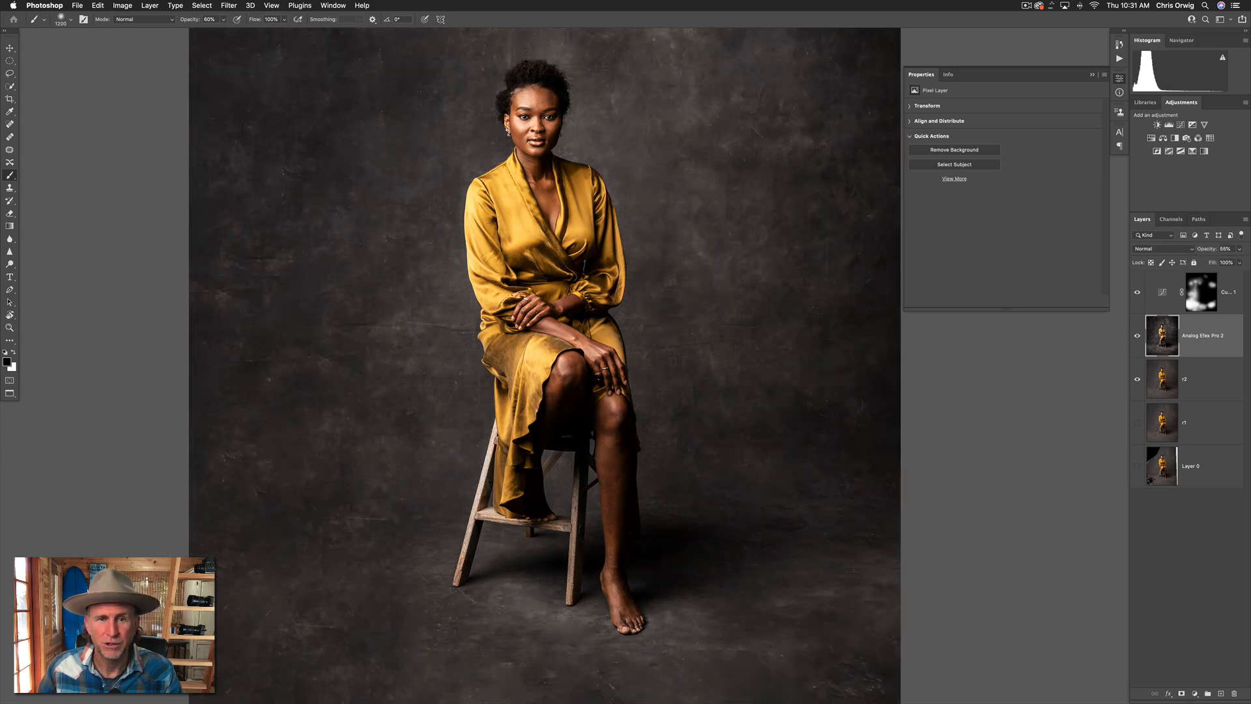
{"action": "scroll", "coordinate": [40, 179], "scroll_direction": "left", "scroll_amount": 1}
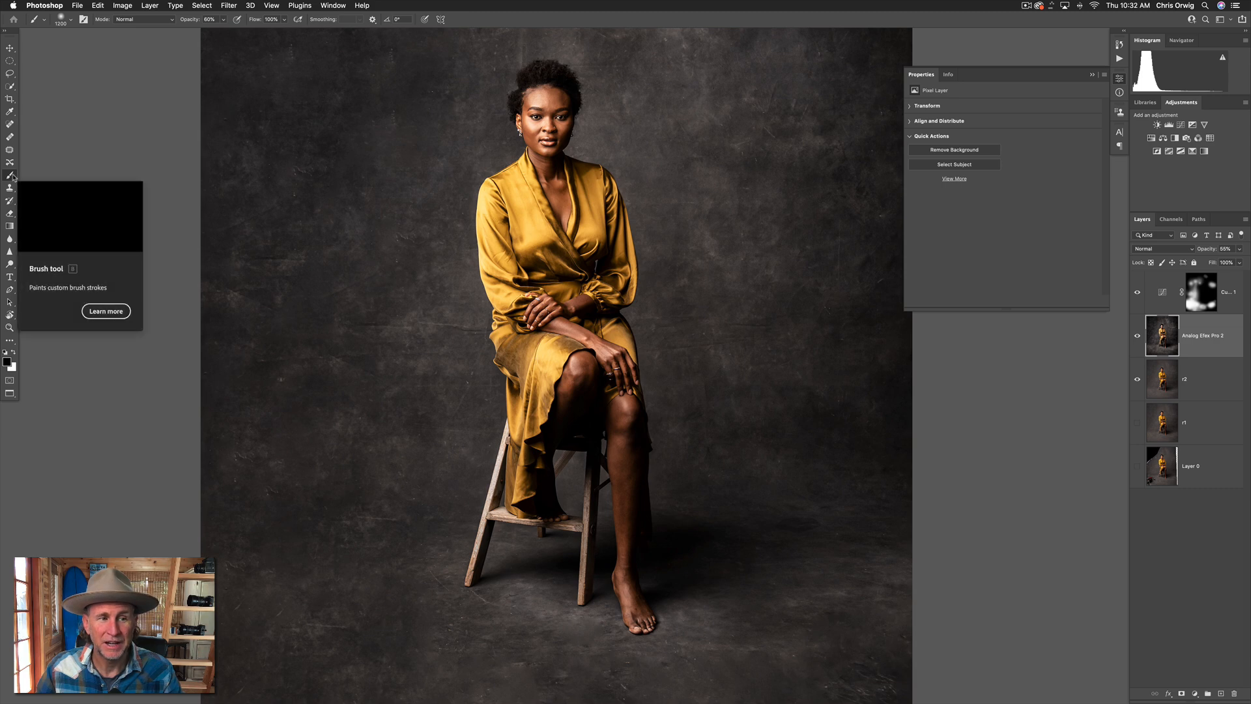
With the Move tool active, try the Analog Efex Pro 2 layer at 50% and 80% opacity and compare its effect.
{"action": "left_click", "coordinate": [10, 52]}
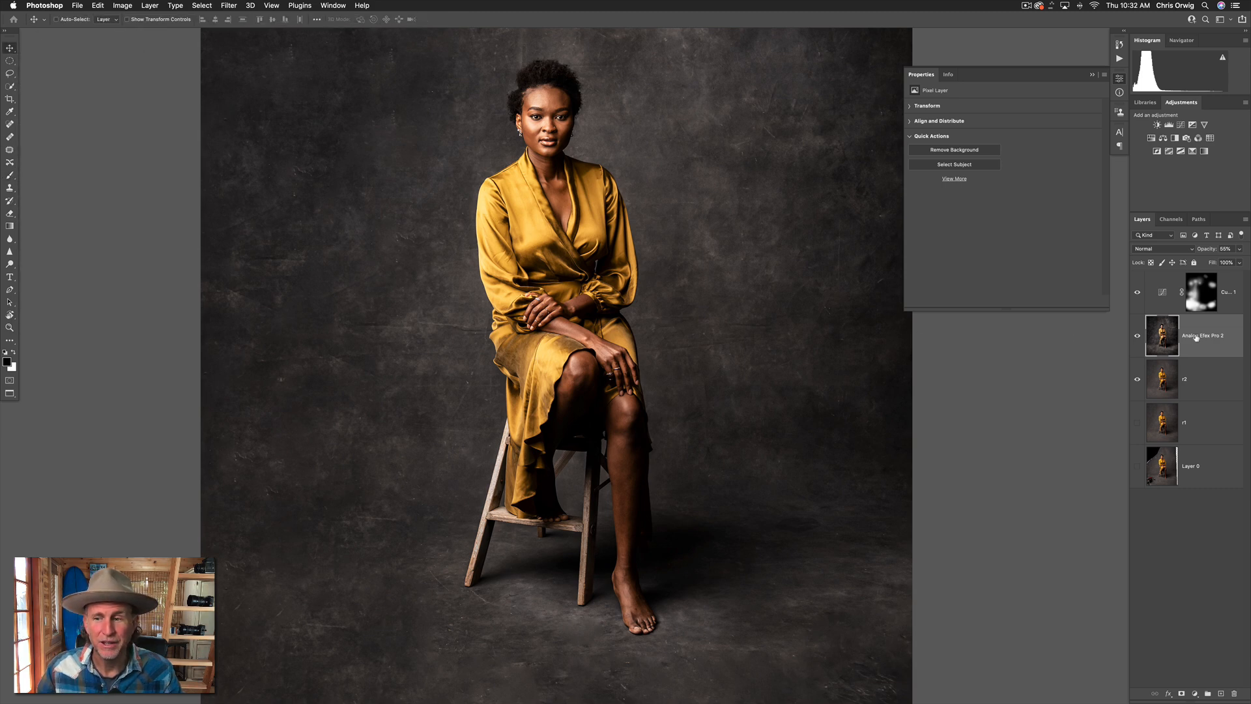
{"action": "key", "text": "2"}
{"action": "key", "text": "5"}
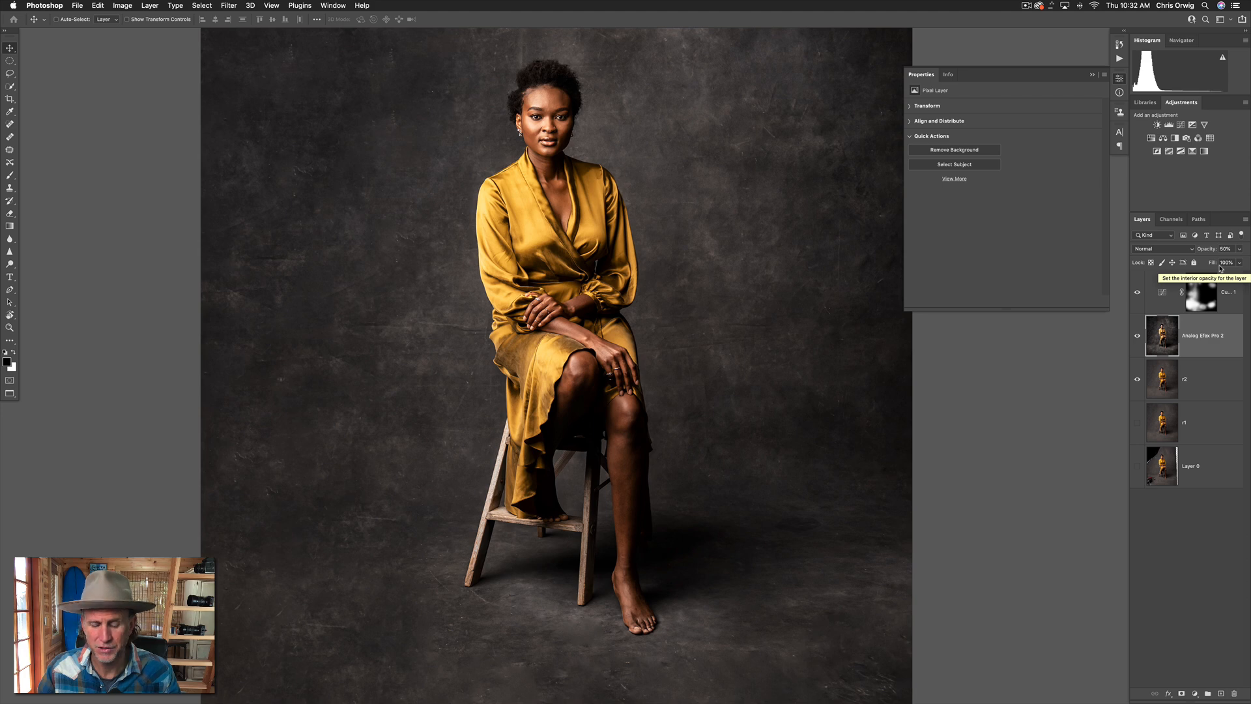
{"action": "key", "text": "8"}
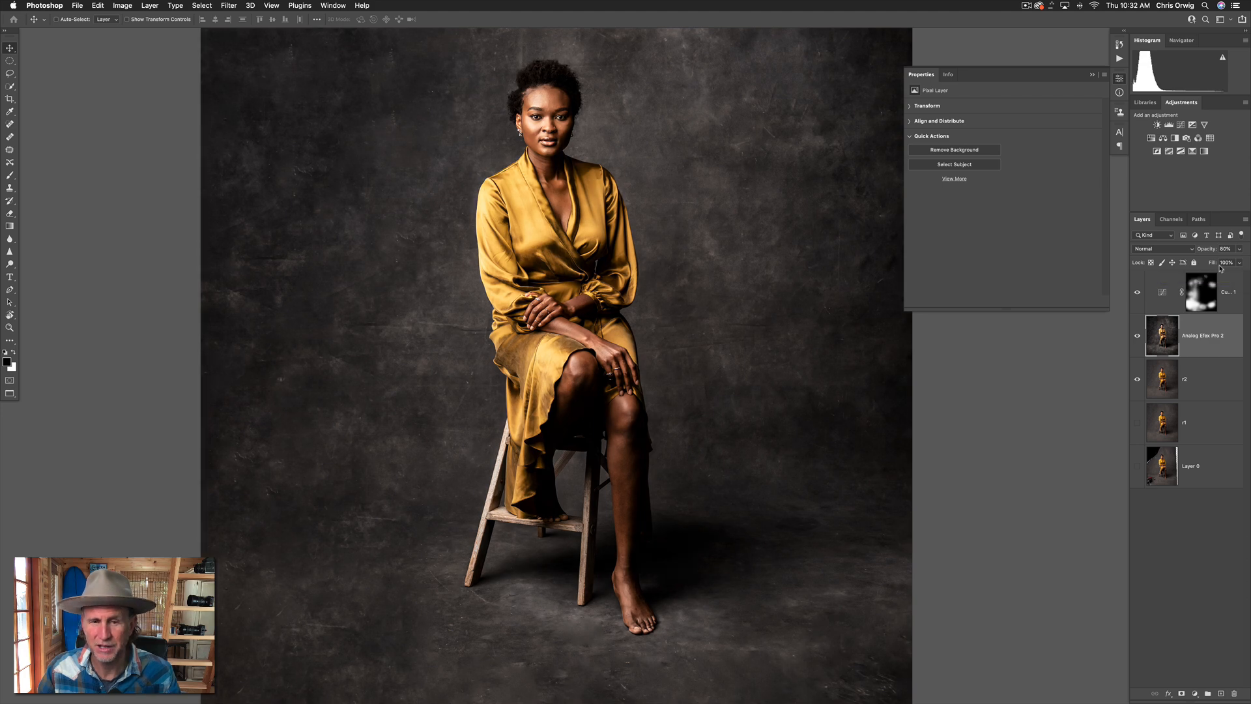
{"action": "left_click", "coordinate": [1137, 336]}
{"action": "left_click", "coordinate": [1137, 337]}
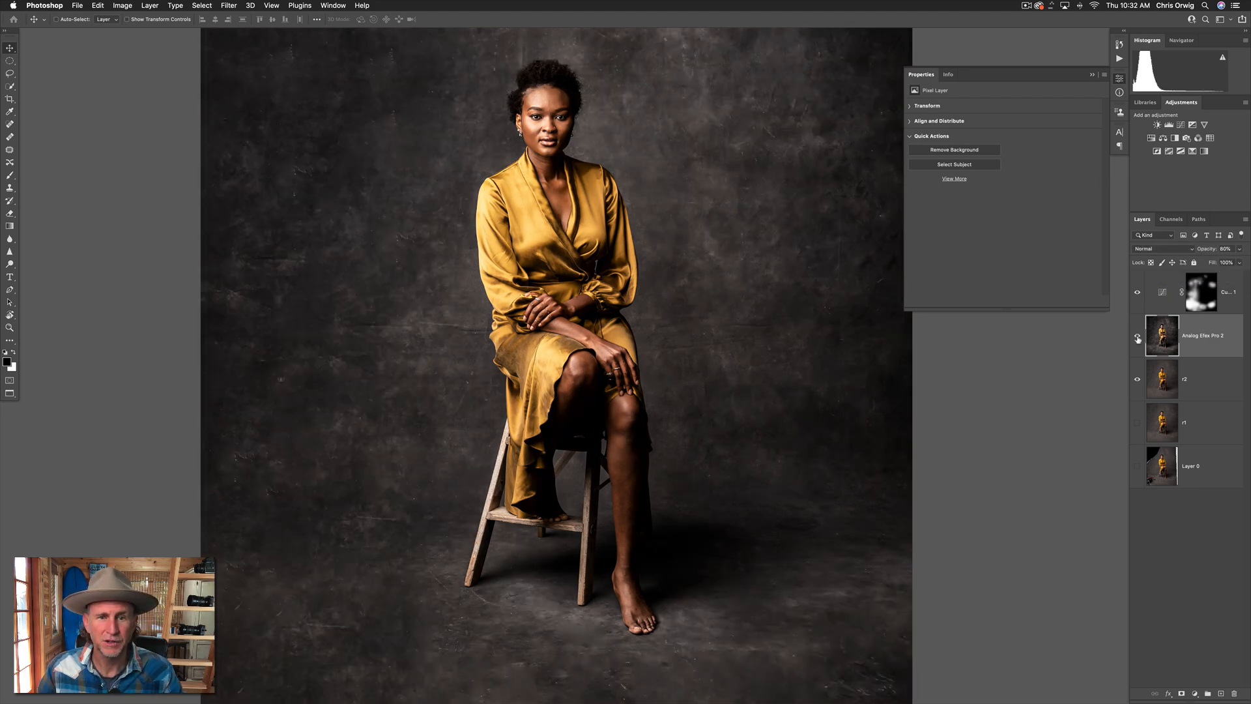
Set the Analog Efex Pro 2 layer's opacity to 77% and compare the portrait with and without it.
{"action": "left_click", "coordinate": [1240, 250]}
{"action": "mouse_move", "coordinate": [1235, 262]}
{"action": "left_mouse_down"}
{"action": "mouse_move", "coordinate": [1248, 263]}
{"action": "mouse_move", "coordinate": [1235, 266]}
{"action": "left_mouse_up"}
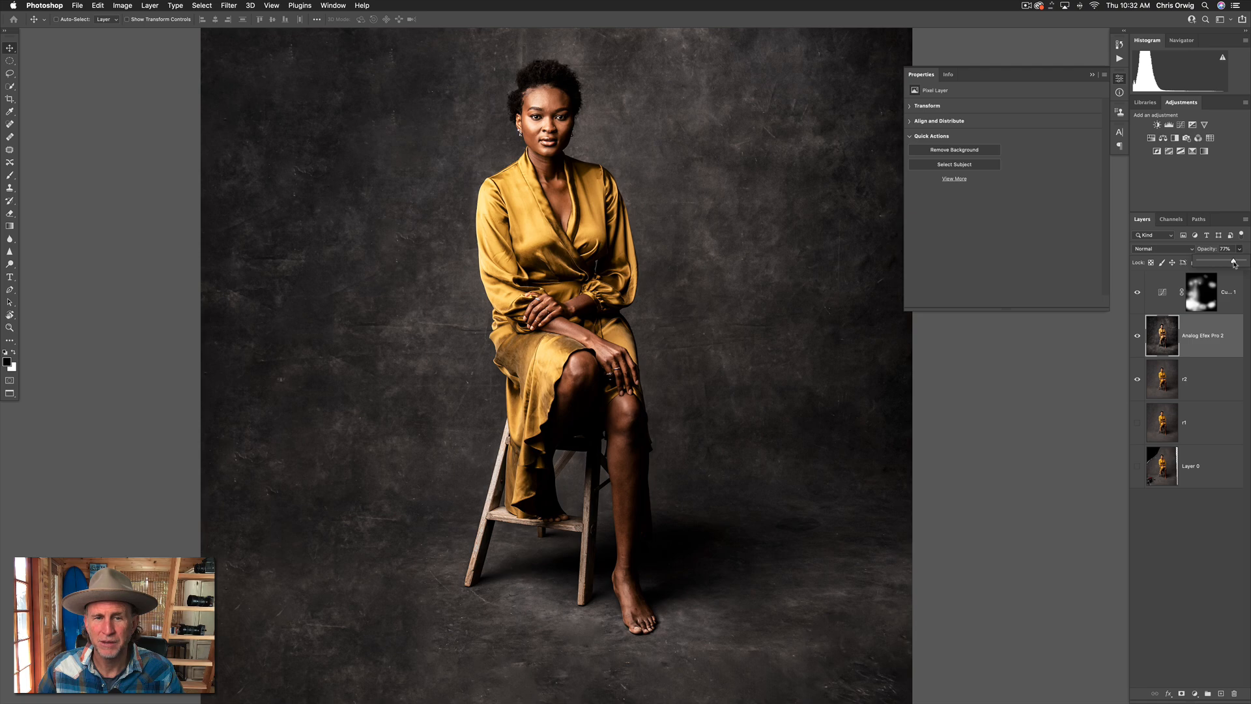
{"action": "left_click", "coordinate": [1137, 338]}
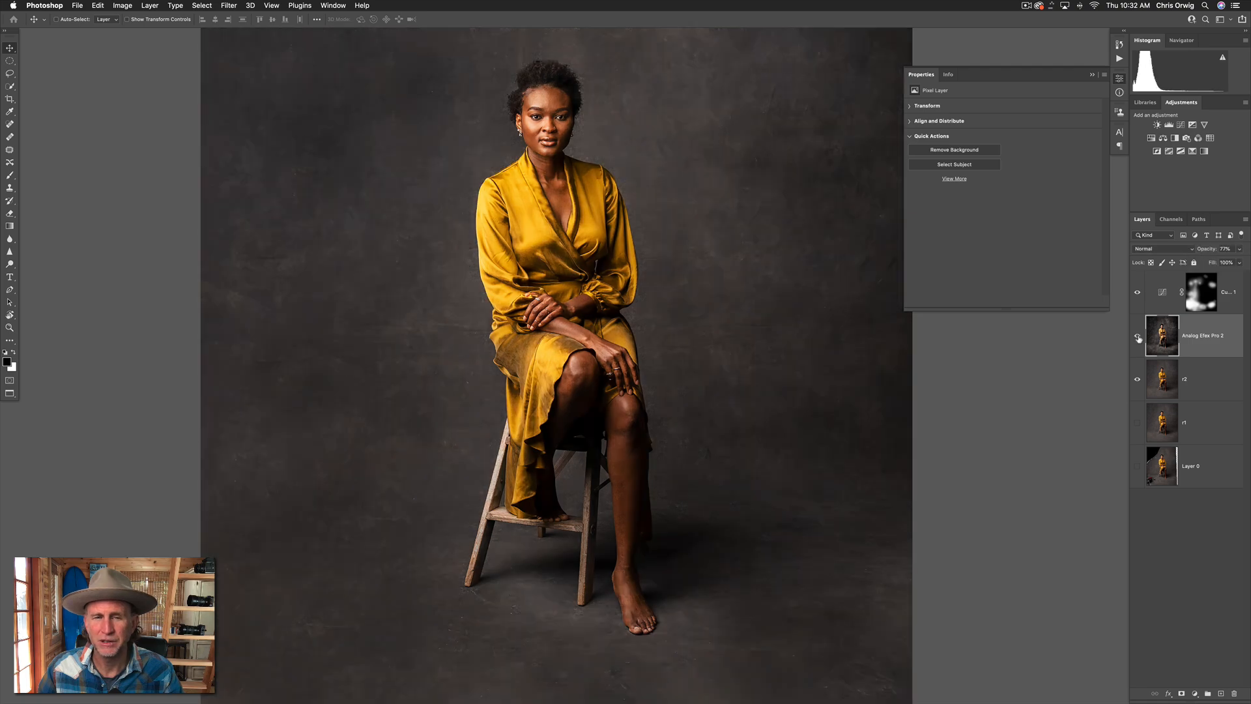
{"action": "left_click", "coordinate": [1138, 338]}
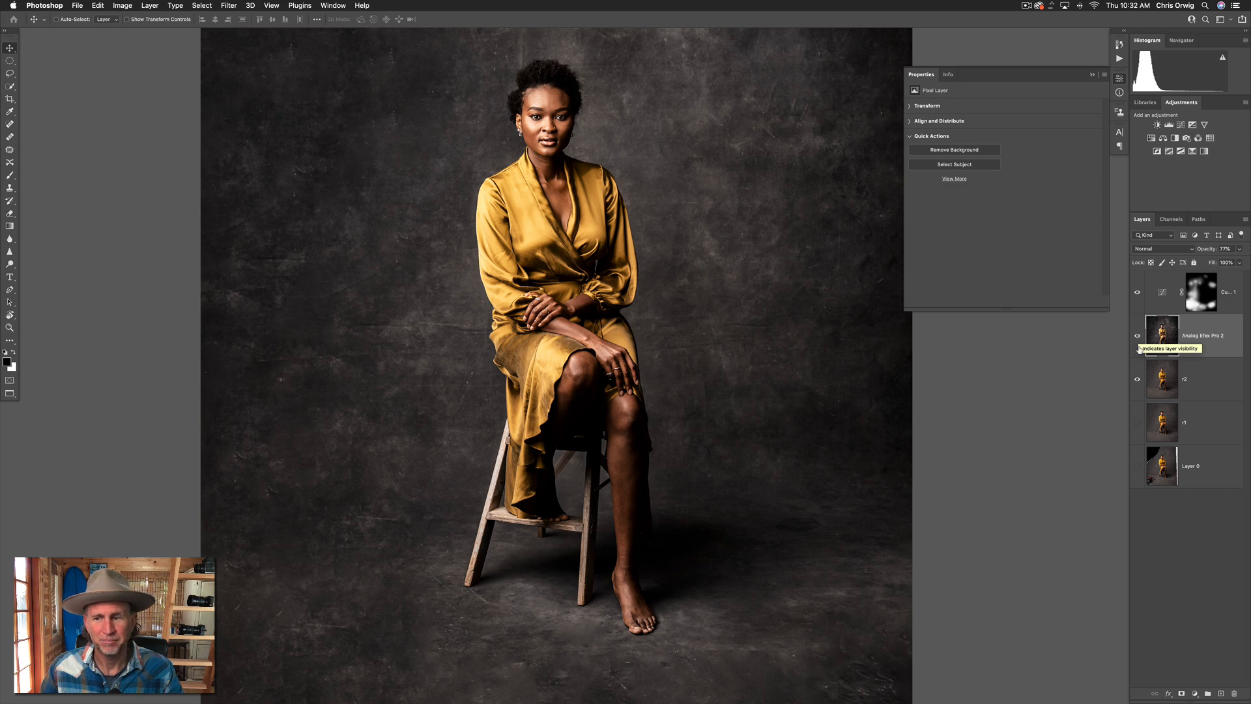
Make the r1 layer and Layer 0 visible again and collapse the Properties panel.
{"action": "left_click", "coordinate": [1137, 423]}
{"action": "left_click", "coordinate": [1137, 466]}
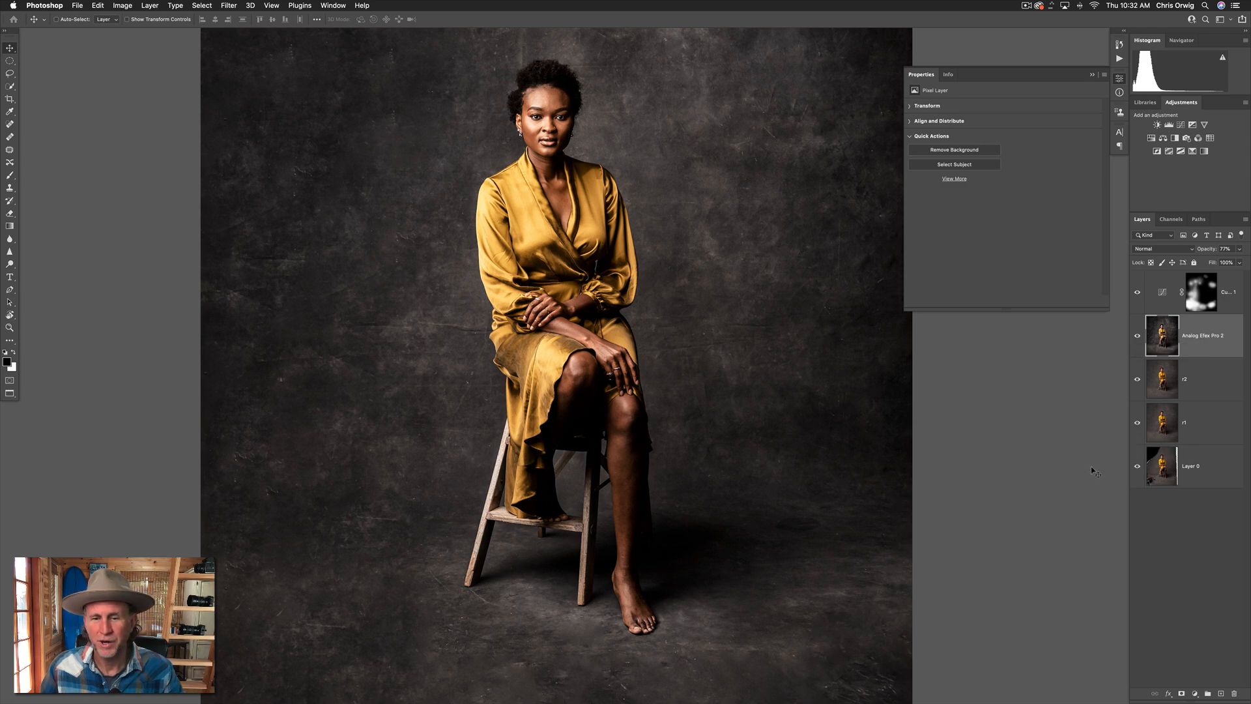
{"action": "left_click_drag", "start_coordinate": [796, 350], "coordinate": [780, 367]}
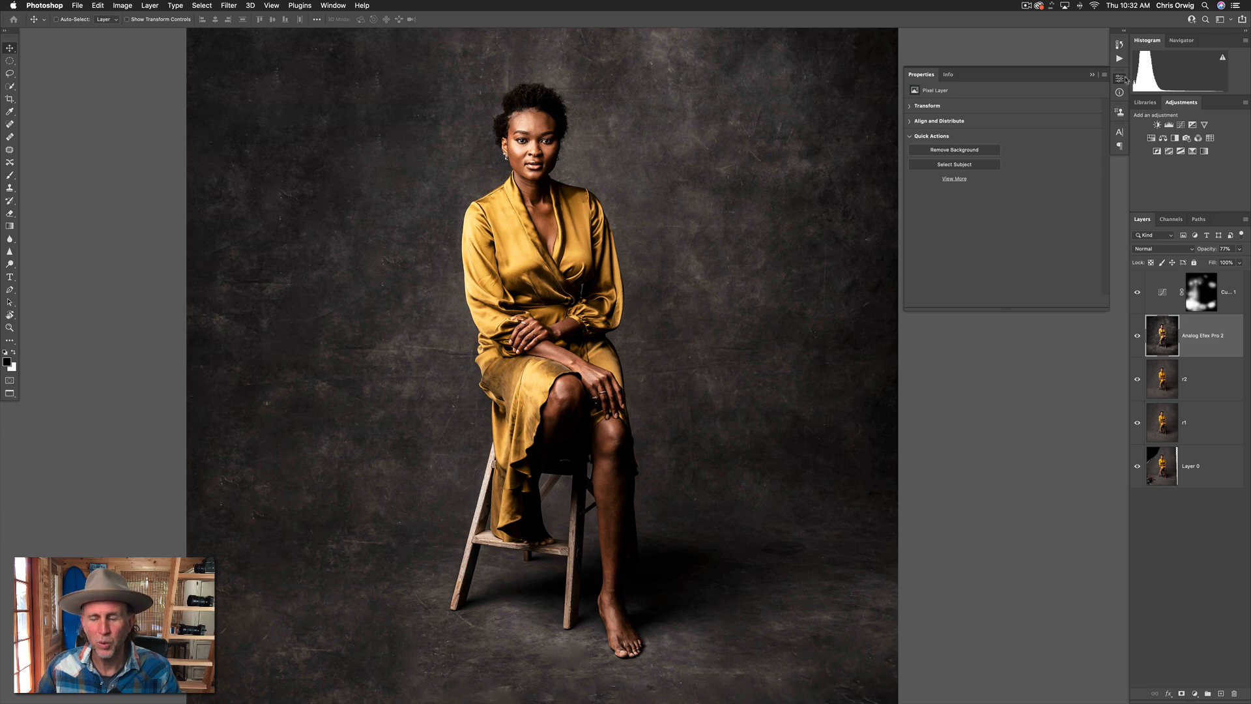
{"action": "left_click", "coordinate": [1094, 75]}
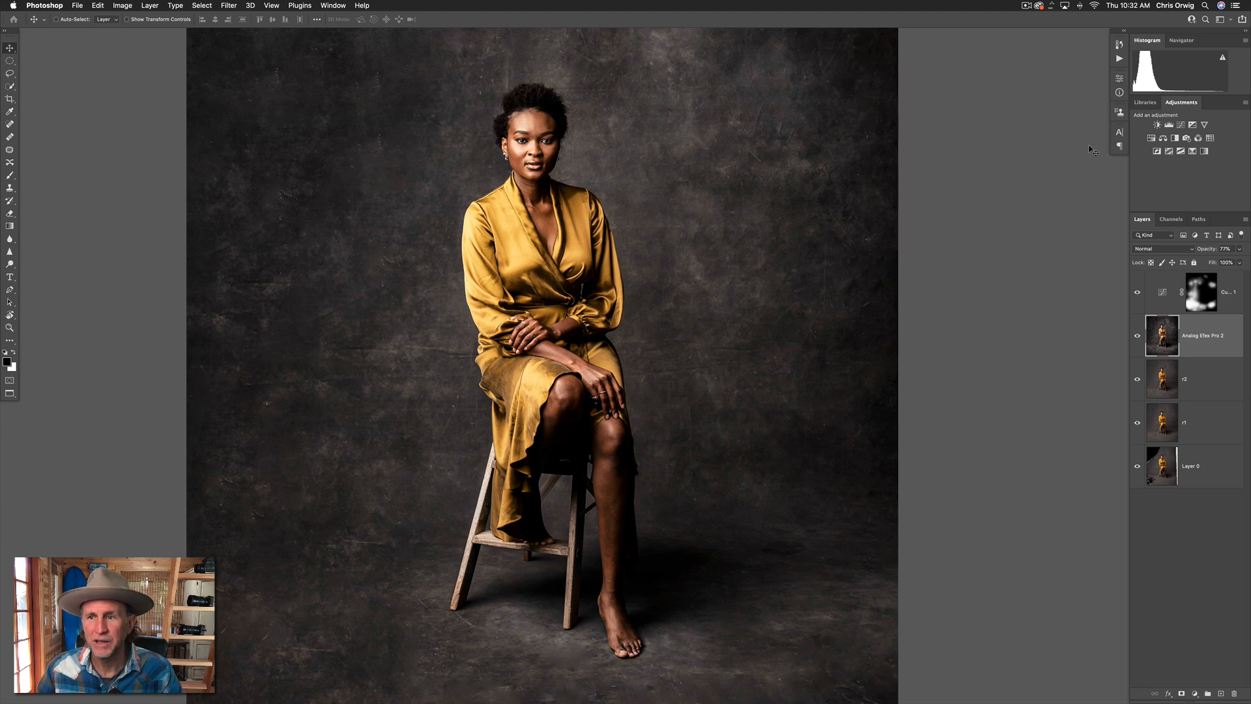
Isolate Layer 0, Analog Efex Pro 2 and r2 in turn to compare the original with the finished edit, restoring all layers.
{"action": "left_click", "coordinate": [1137, 468], "text": "alt"}
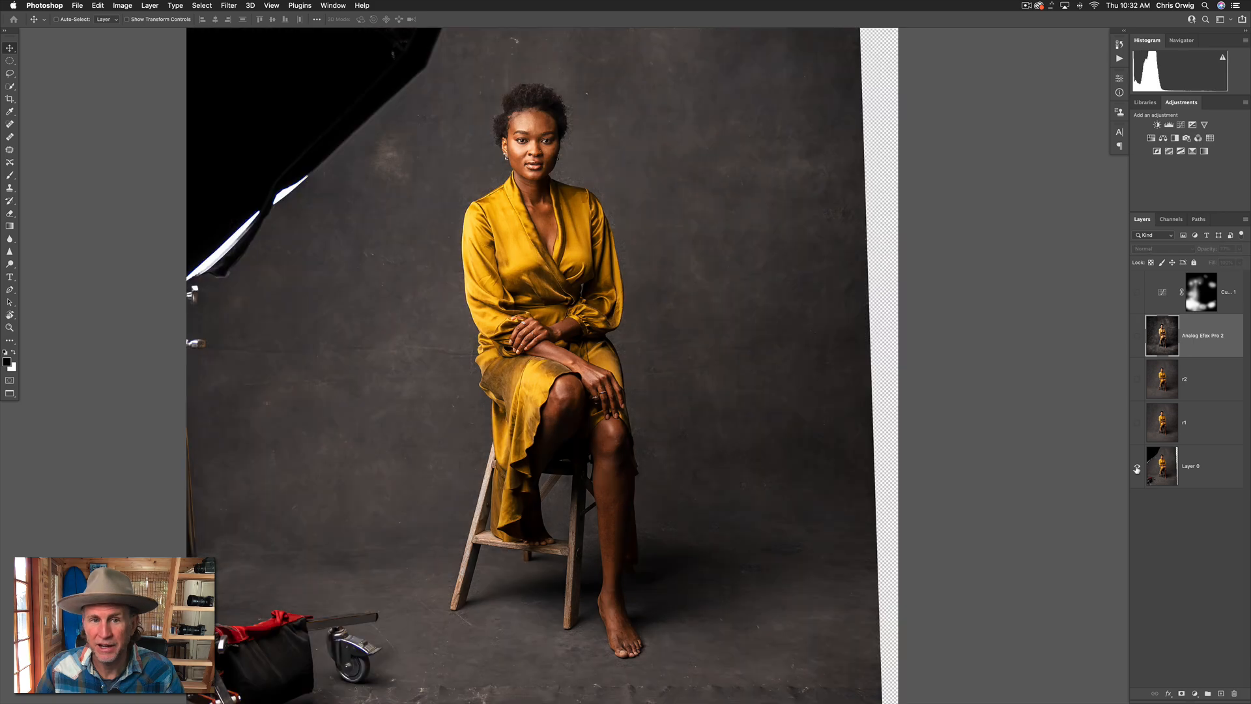
{"action": "left_click", "coordinate": [1137, 469], "text": "alt"}
{"action": "left_click", "coordinate": [1137, 338], "text": "alt"}
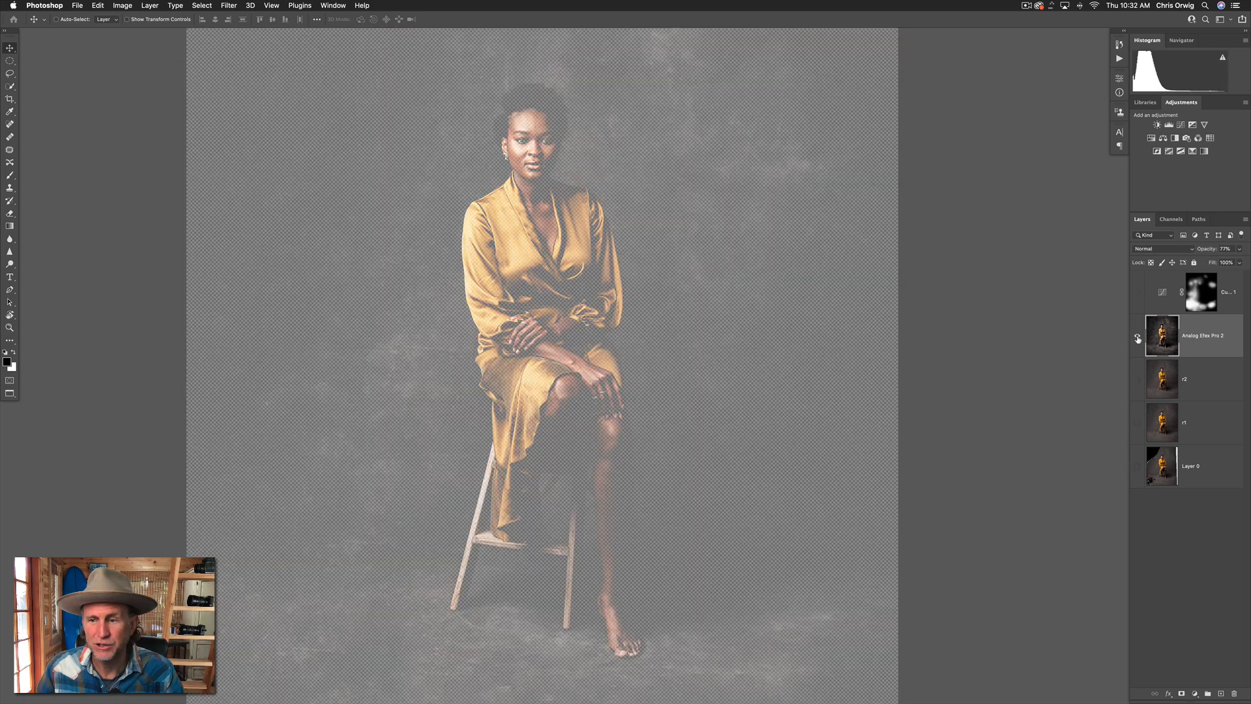
{"action": "left_click", "coordinate": [1137, 383], "text": "alt"}
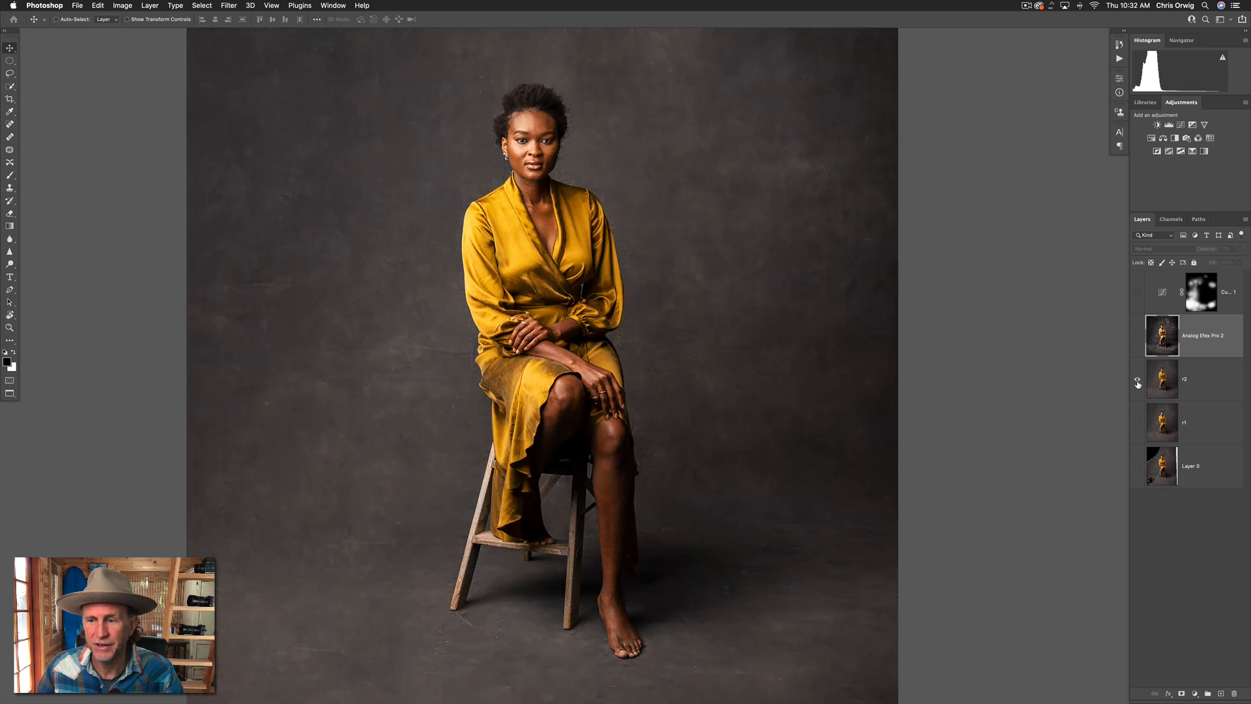
{"action": "left_click", "coordinate": [1137, 383], "text": "alt"}
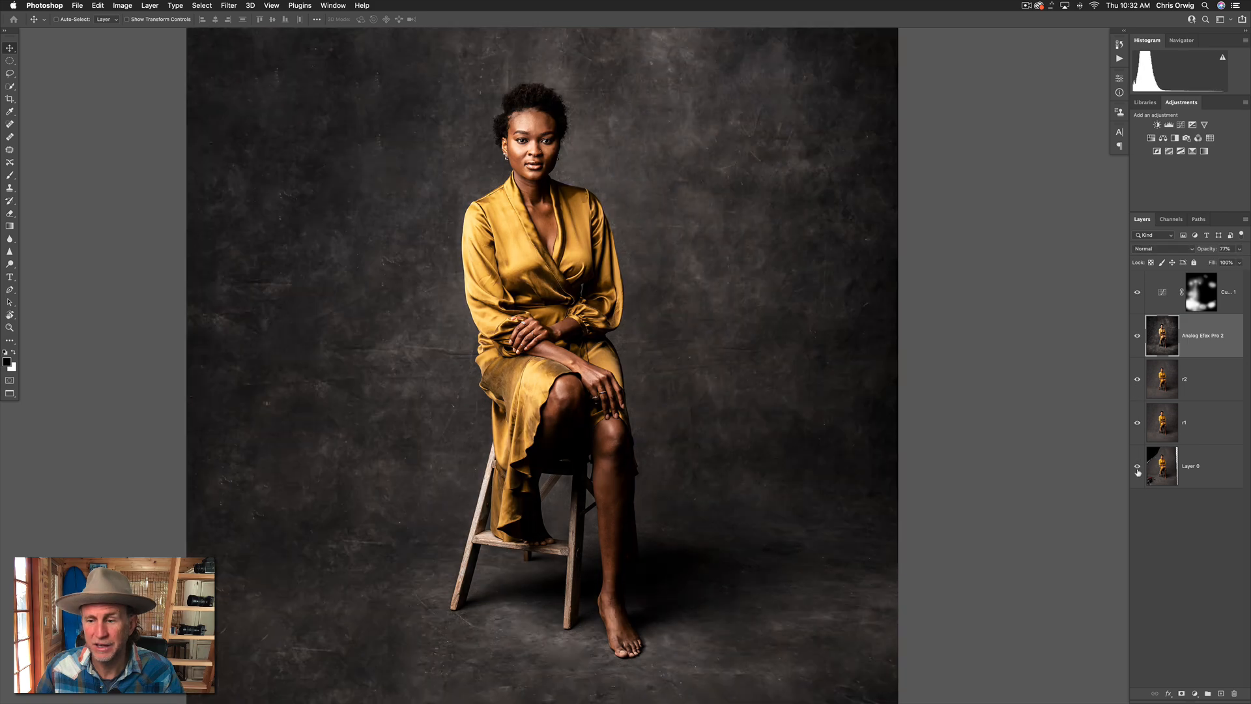
{"action": "left_click", "coordinate": [1137, 469], "text": "alt"}
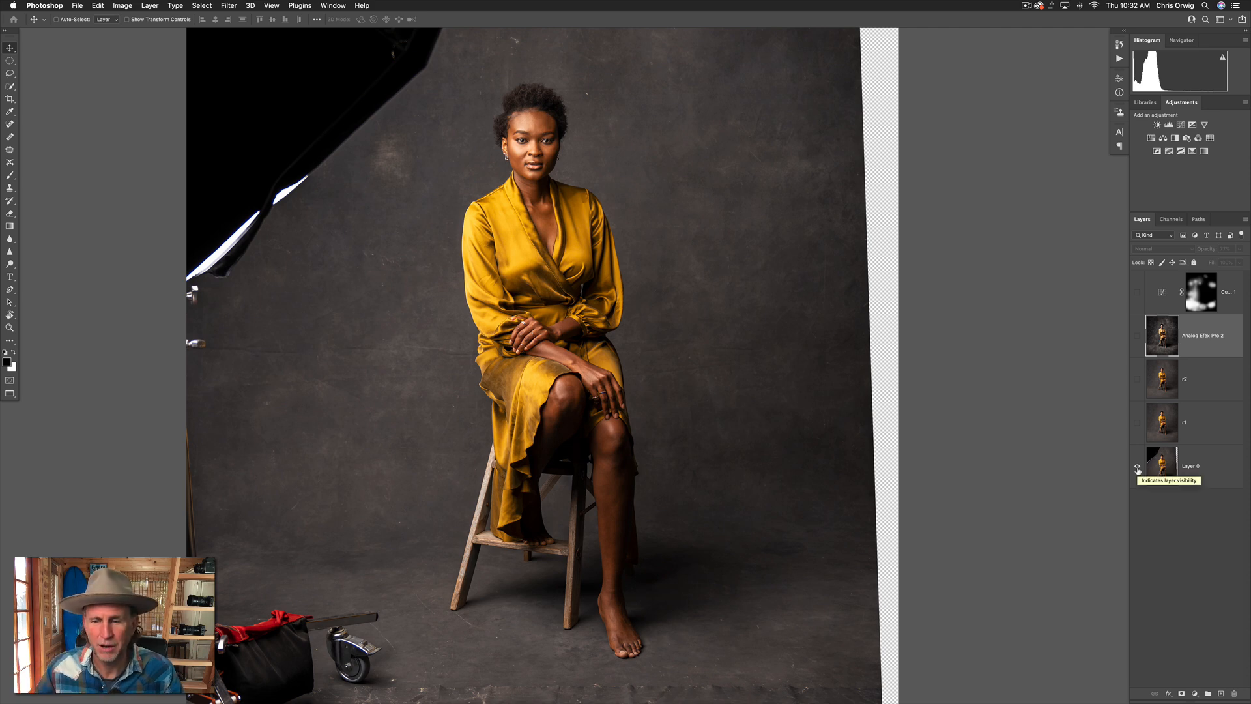
{"action": "left_click", "coordinate": [1137, 468], "text": "alt"}
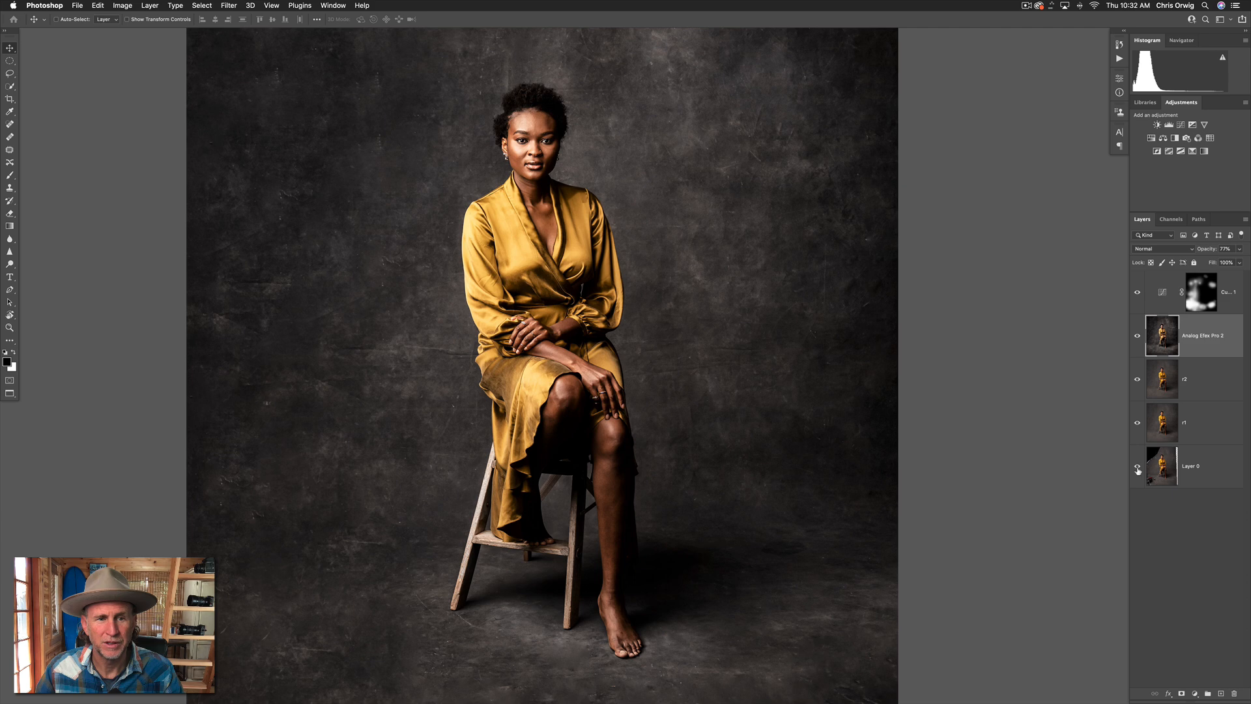
Select the Curves layer's mask and activate the Brush tool with white as the foreground colour.
{"action": "left_click", "coordinate": [1202, 292]}
{"action": "key", "text": "x"}
{"action": "key", "text": "b"}
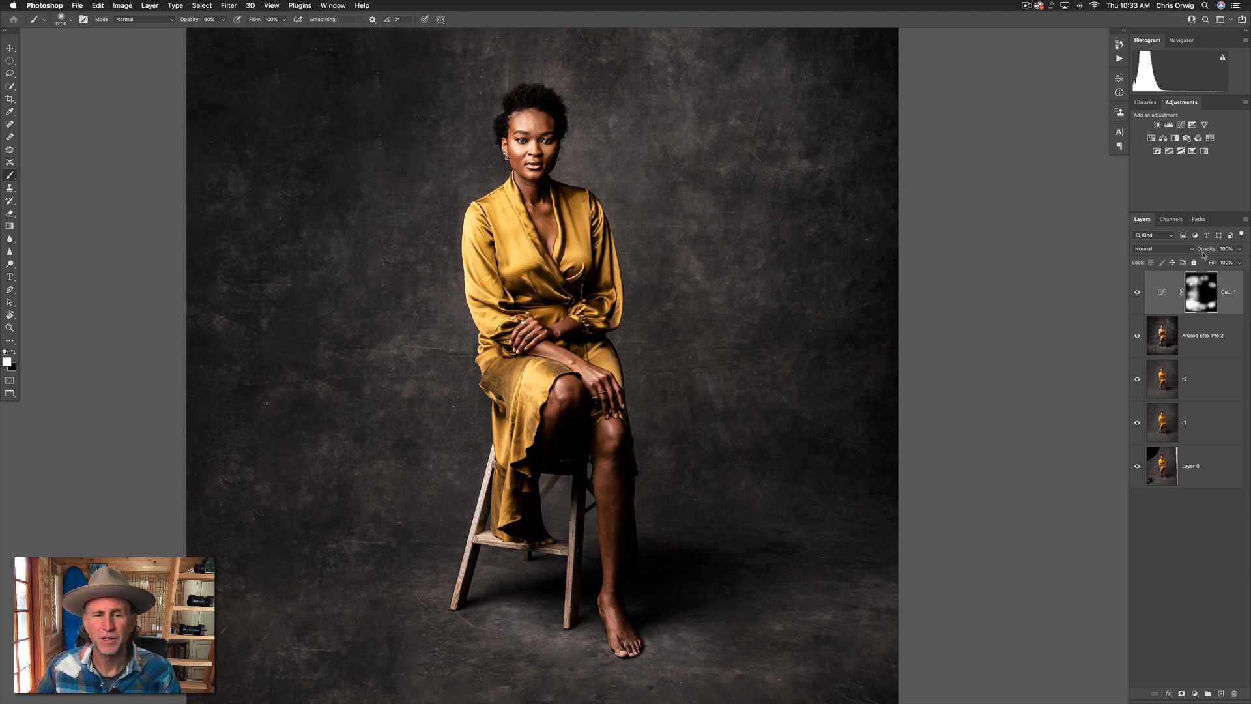
{"action": "key", "text": "super+minus"}
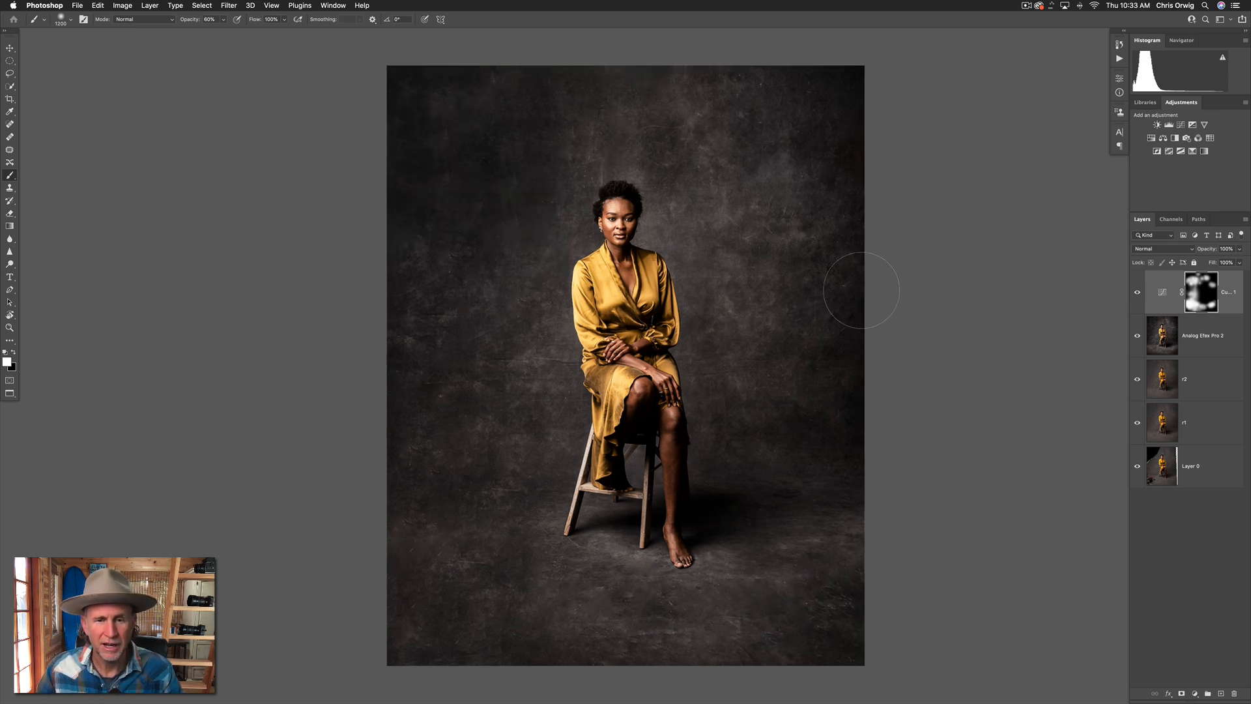
Return to the standard screen mode and copy Texture.jpg's Background layer into the portrait document, accepting the colour profile conversion.
{"action": "key", "text": "f"}
{"action": "key", "text": "shift+f"}
{"action": "key", "text": "shift+f"}
{"action": "key", "text": "shift+f"}
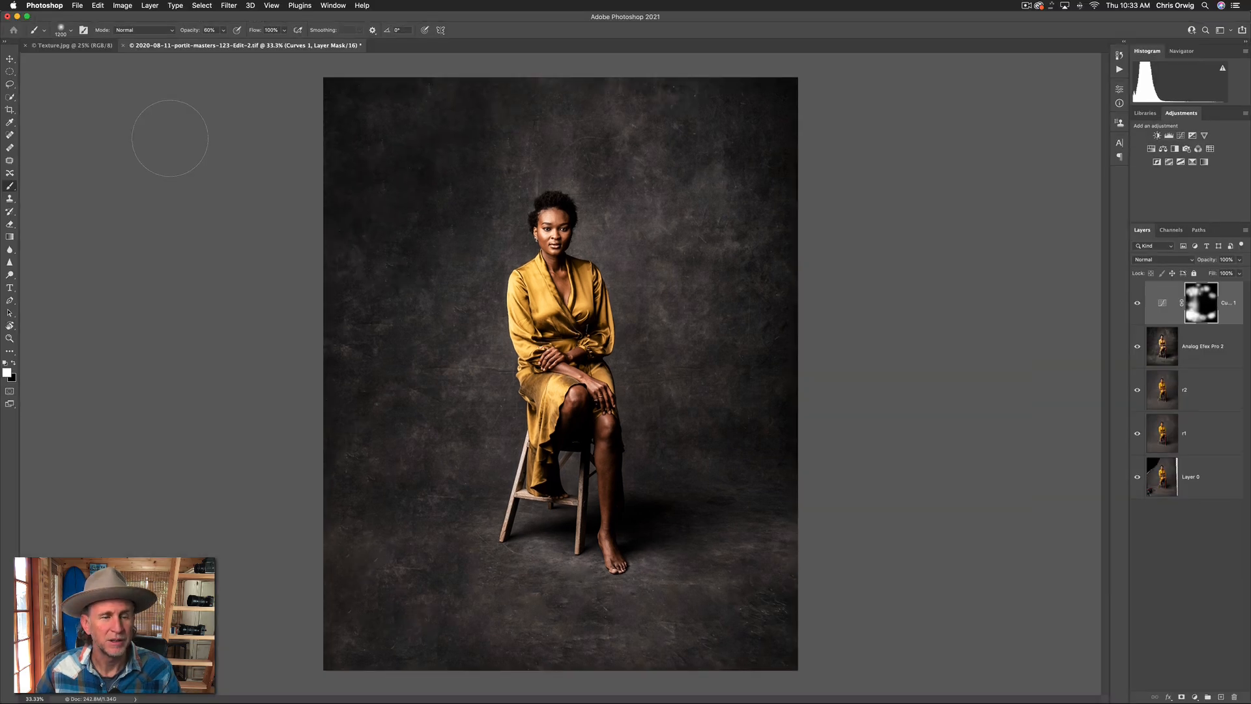
{"action": "left_click", "coordinate": [81, 51]}
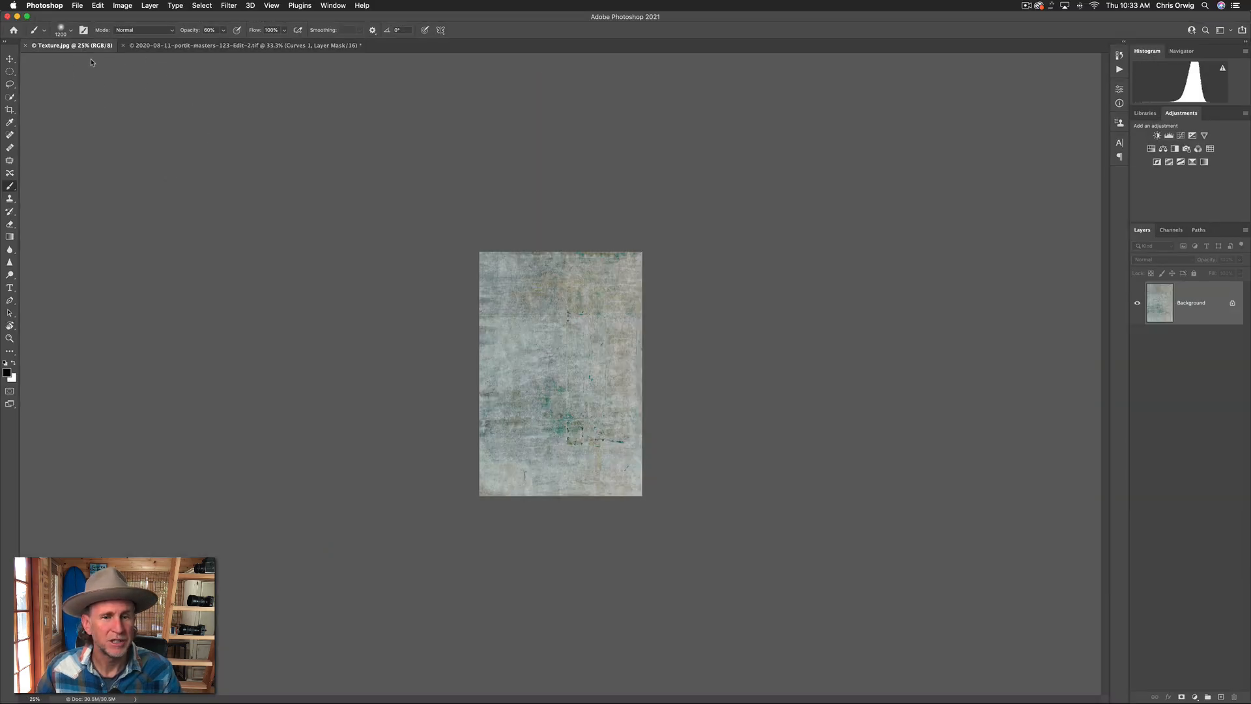
{"action": "left_click_drag", "start_coordinate": [1165, 305], "coordinate": [541, 310]}
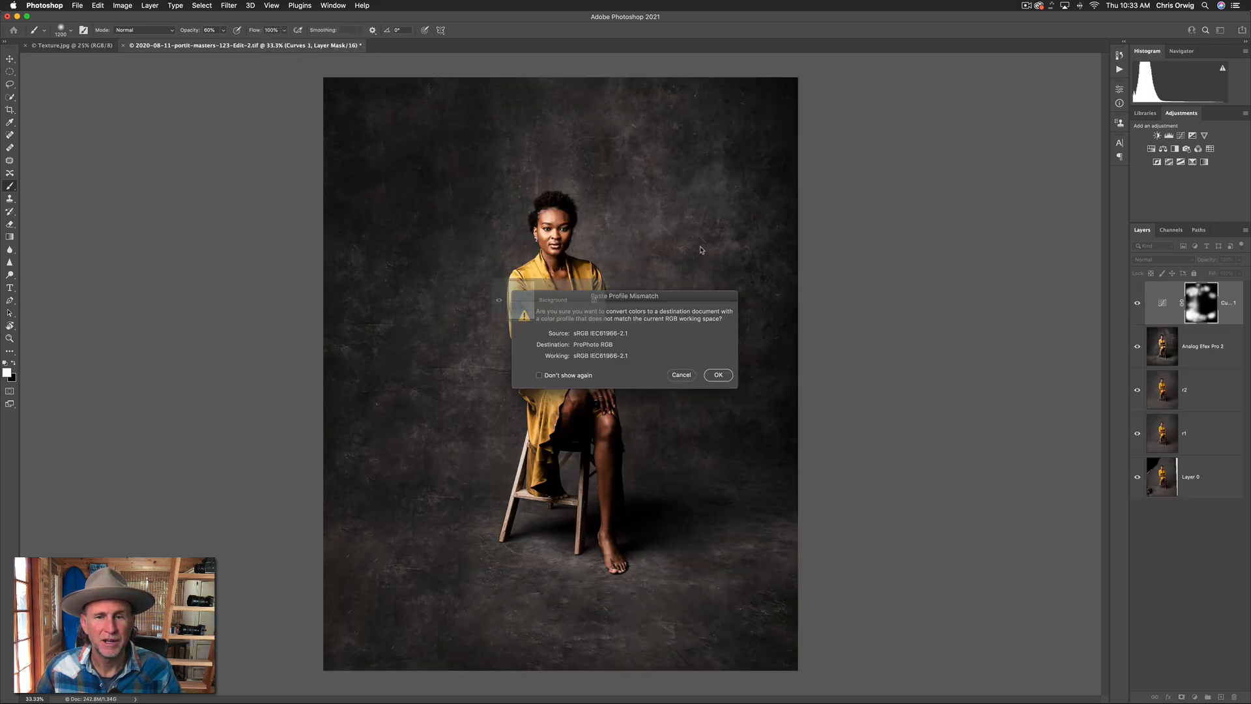
{"action": "left_click", "coordinate": [722, 376]}
Scale the texture layer proportionally to about 218% and position it to cover the entire portrait canvas.
{"action": "key", "text": "super+t"}
{"action": "left_click_drag", "start_coordinate": [669, 535], "coordinate": [788, 603]}
{"action": "left_click_drag", "start_coordinate": [452, 210], "coordinate": [293, 20]}
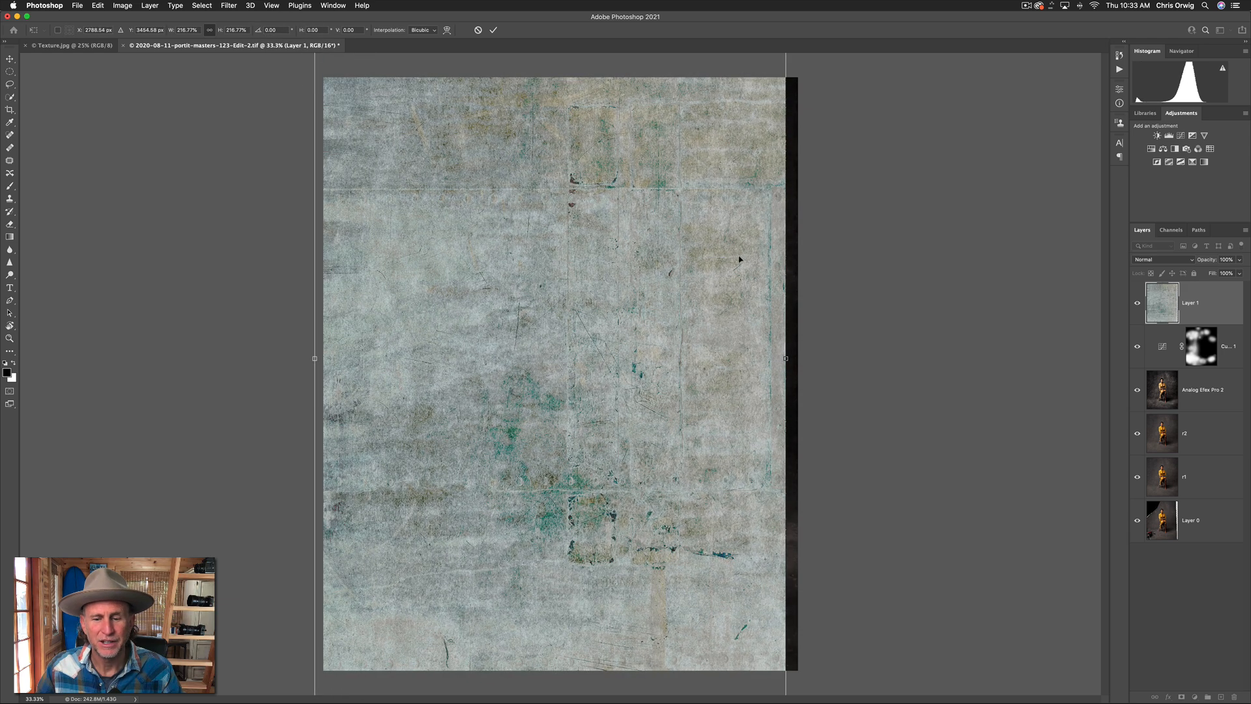
{"action": "left_click_drag", "start_coordinate": [740, 259], "coordinate": [745, 259]}
{"action": "left_click_drag", "start_coordinate": [594, 338], "coordinate": [594, 338]}
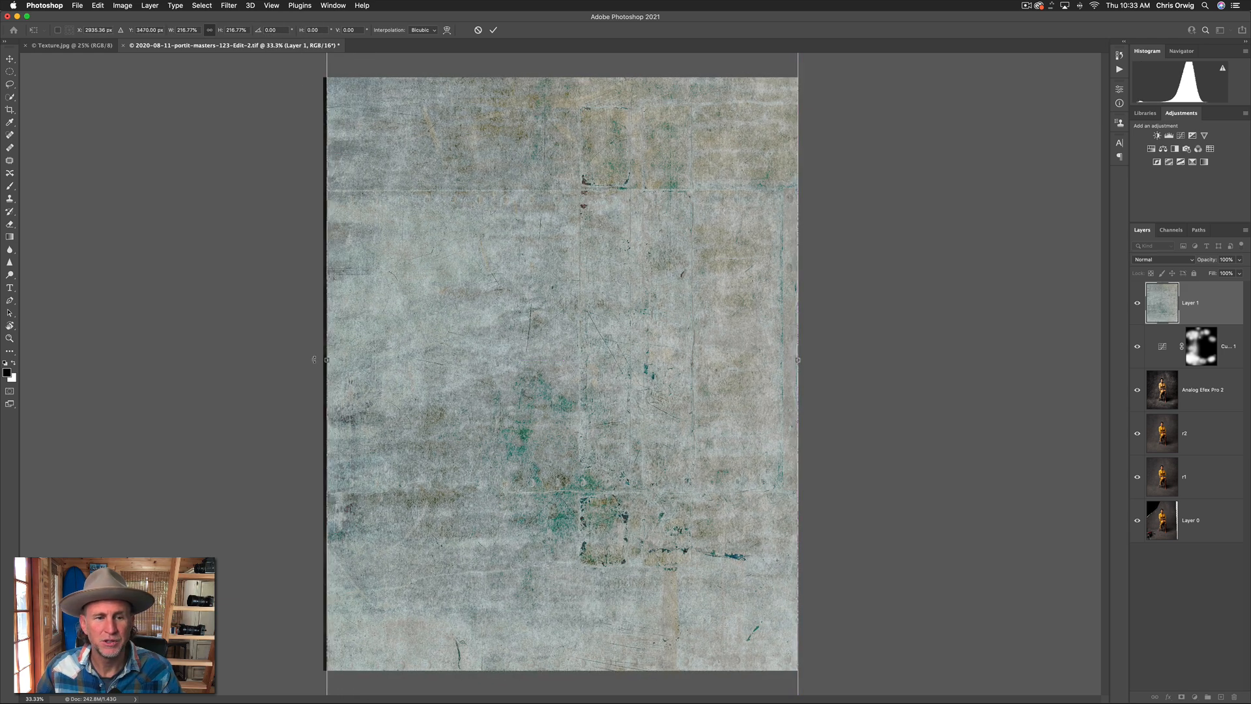
{"action": "left_click_drag", "start_coordinate": [326, 360], "coordinate": [324, 359]}
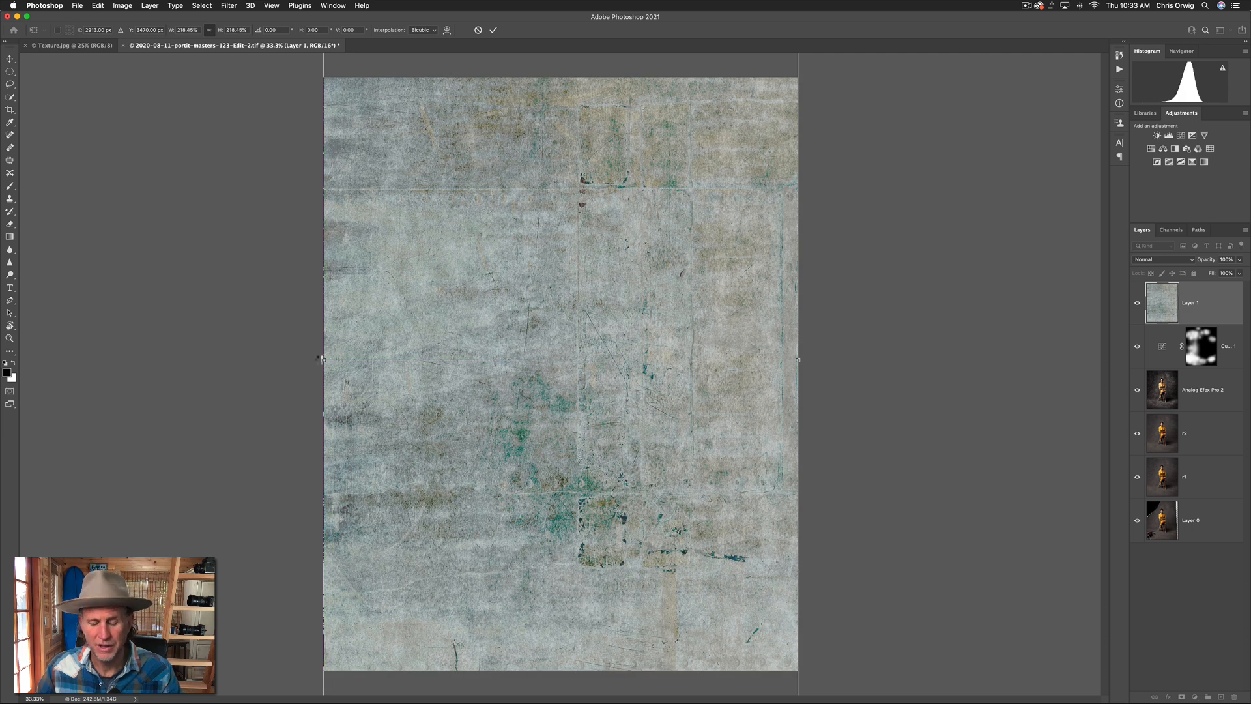
{"action": "key", "text": "Return"}
{"action": "key", "text": "b"}
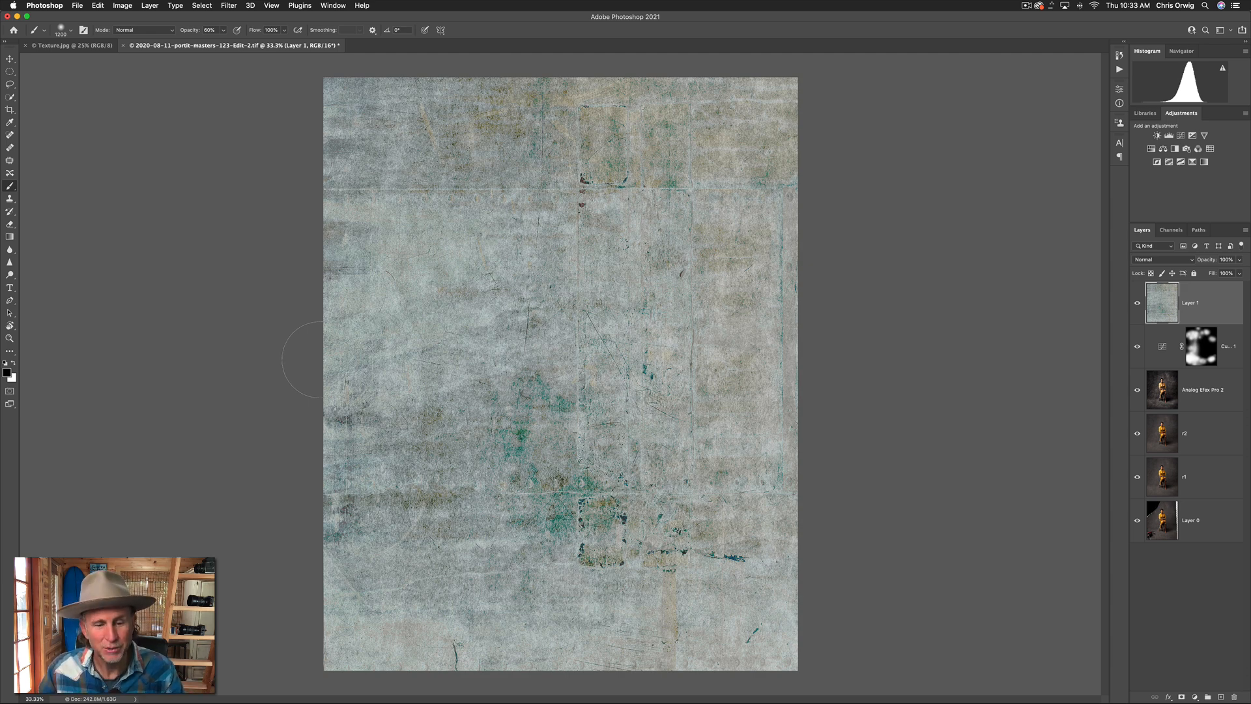
Set the texture layer's blend mode to Soft Light and compare the portrait with and without it.
{"action": "left_click", "coordinate": [1178, 259]}
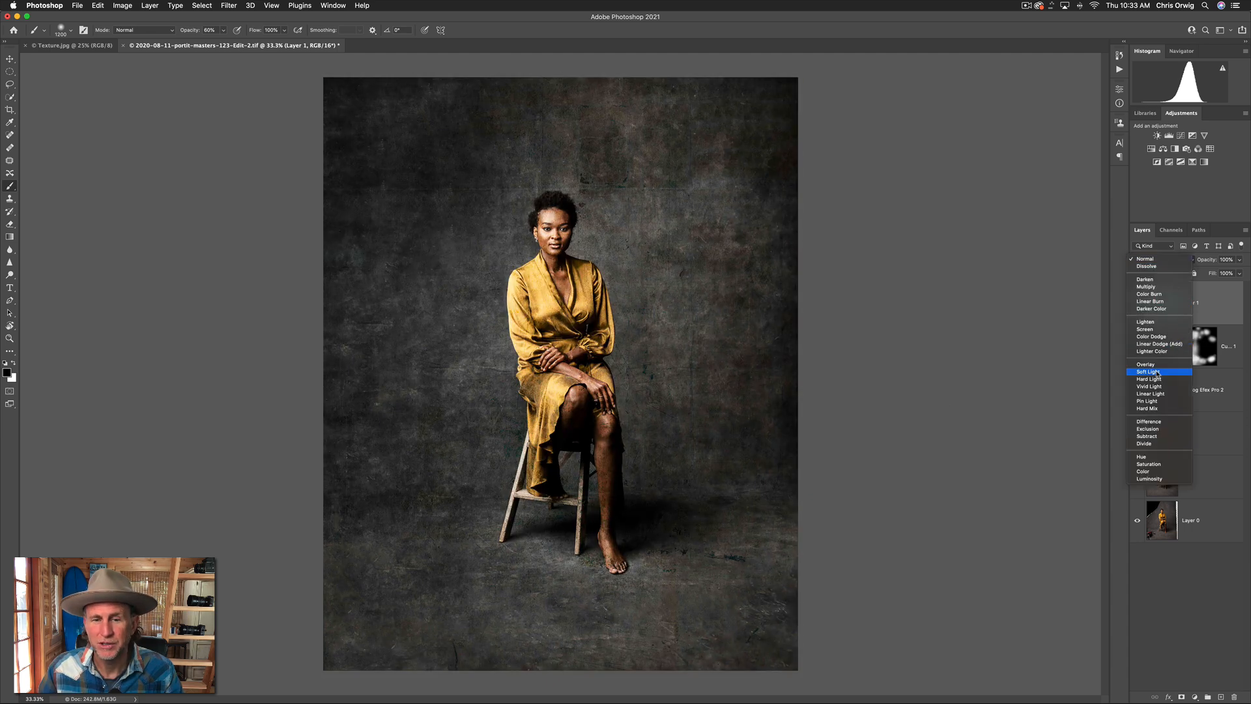
{"action": "left_click", "coordinate": [1158, 373]}
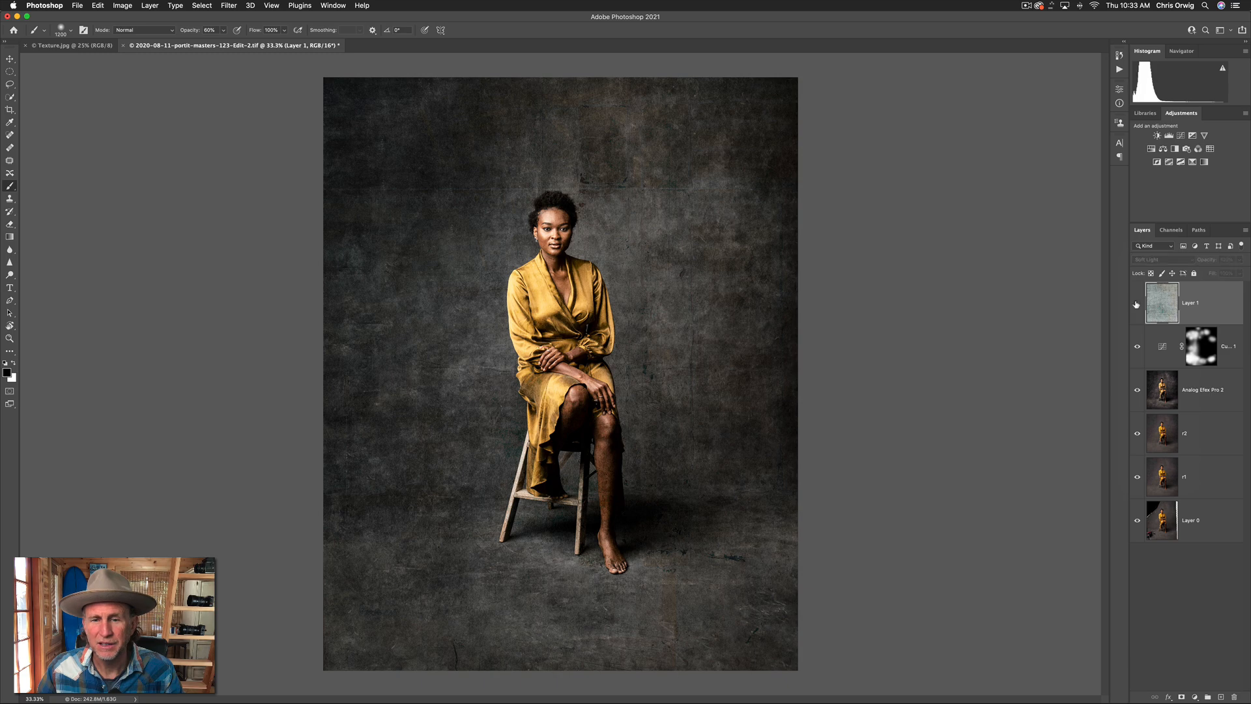
{"action": "left_click", "coordinate": [1137, 304]}
{"action": "left_click", "coordinate": [1137, 305]}
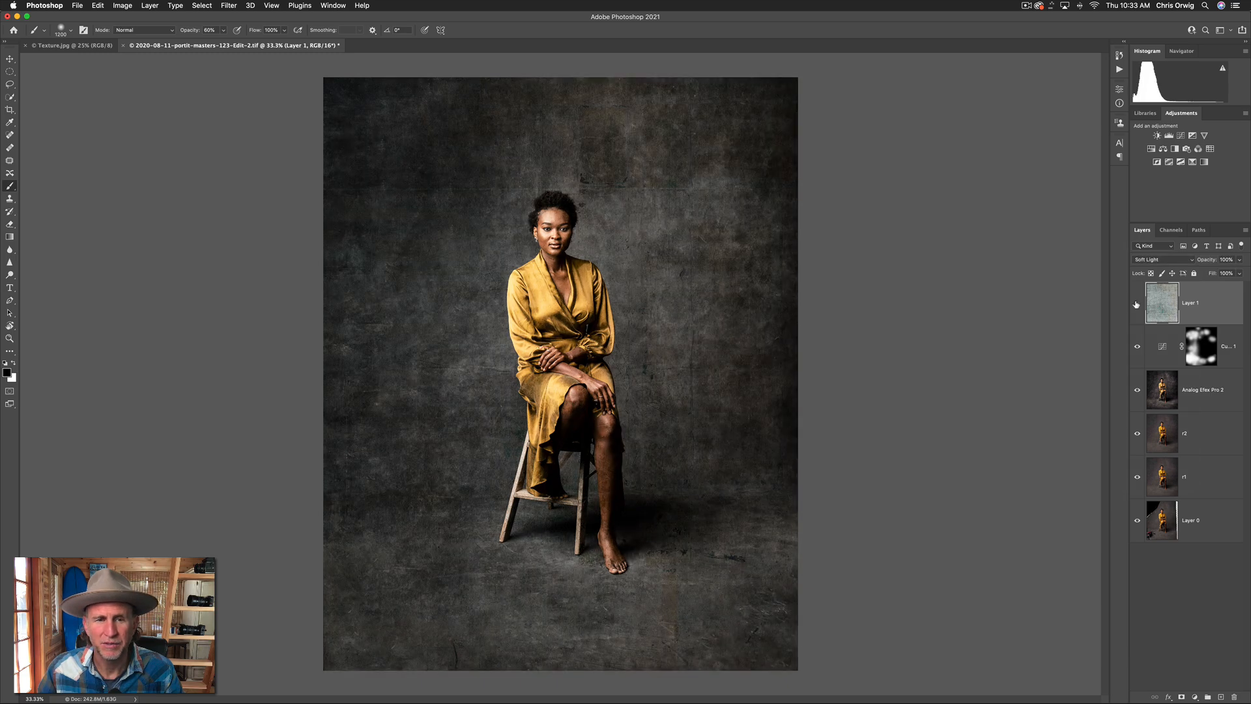
Compare the portrait with and without the texture layer, examining it at 50% zoom as well.
{"action": "left_click", "coordinate": [1137, 304]}
{"action": "left_click", "coordinate": [1137, 304]}
{"action": "key", "text": "super+equal"}
{"action": "key", "text": "super+equal"}
{"action": "left_click", "coordinate": [1137, 305]}
{"action": "left_click", "coordinate": [1137, 304]}
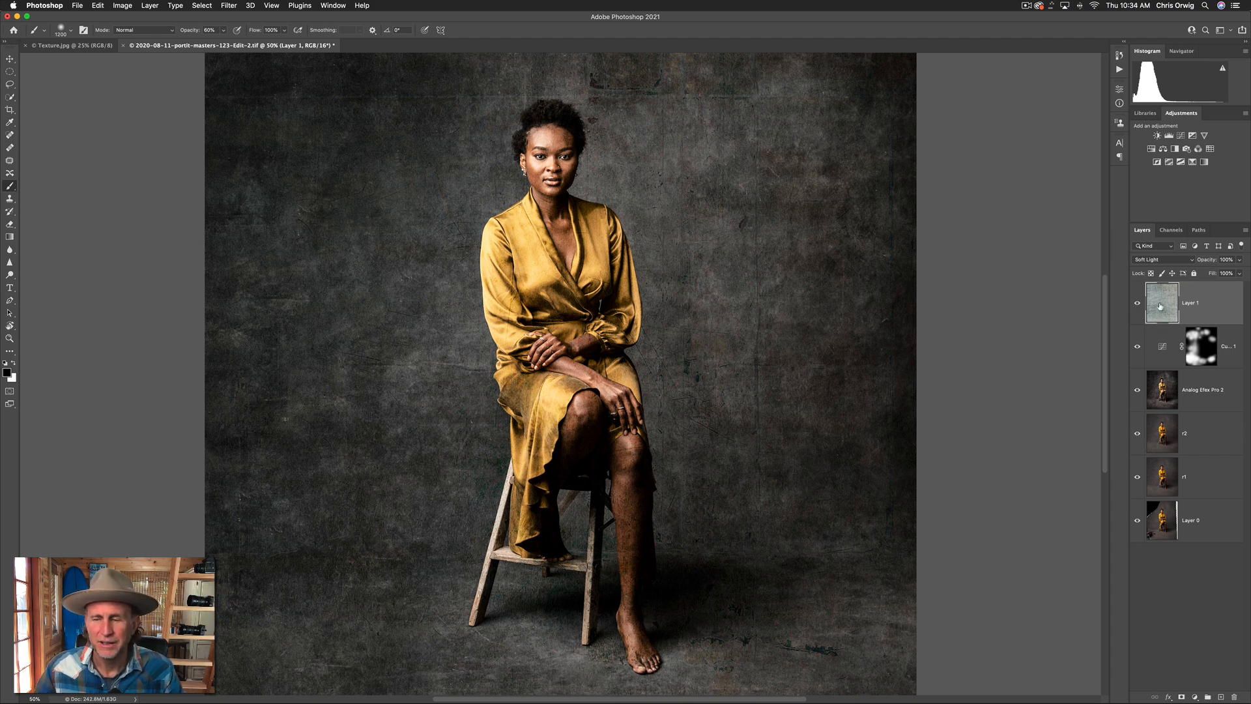
Set the texture layer's blend mode to Normal and colorize it blue with a Hue/Saturation adjustment of hue 223 and saturation 60.
{"action": "left_click", "coordinate": [1176, 260]}
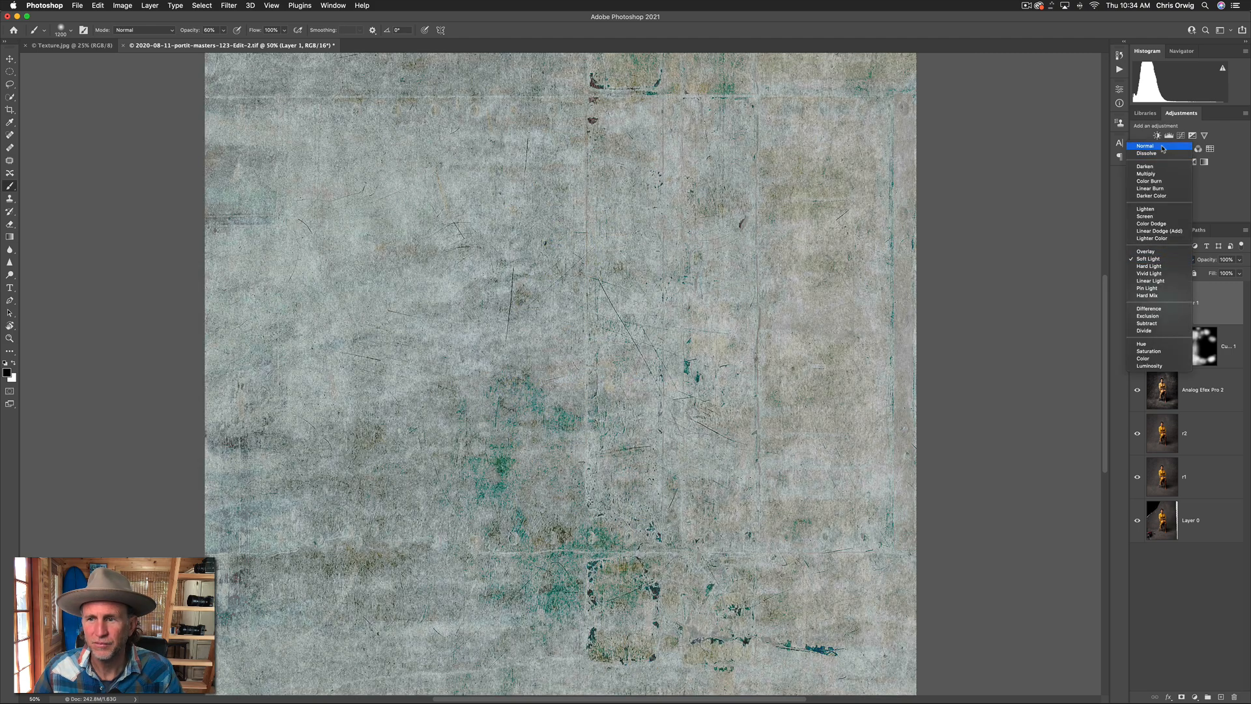
{"action": "left_click", "coordinate": [1145, 146]}
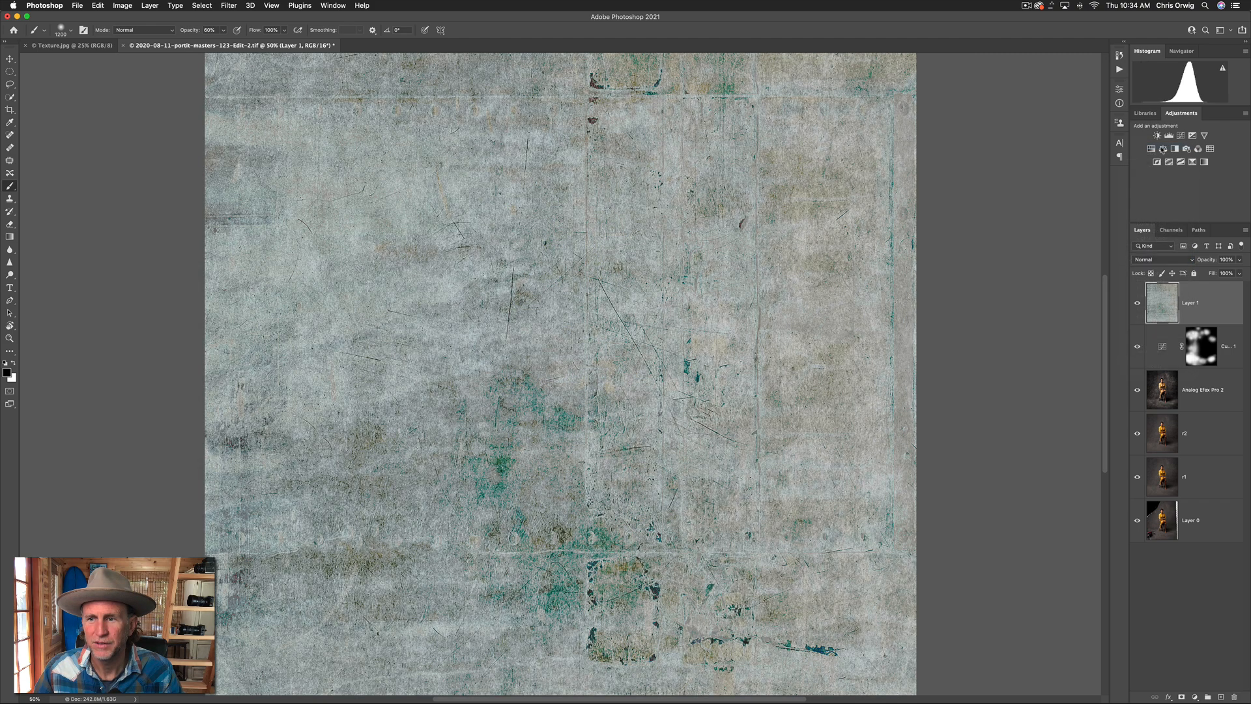
{"action": "left_click", "coordinate": [1152, 150]}
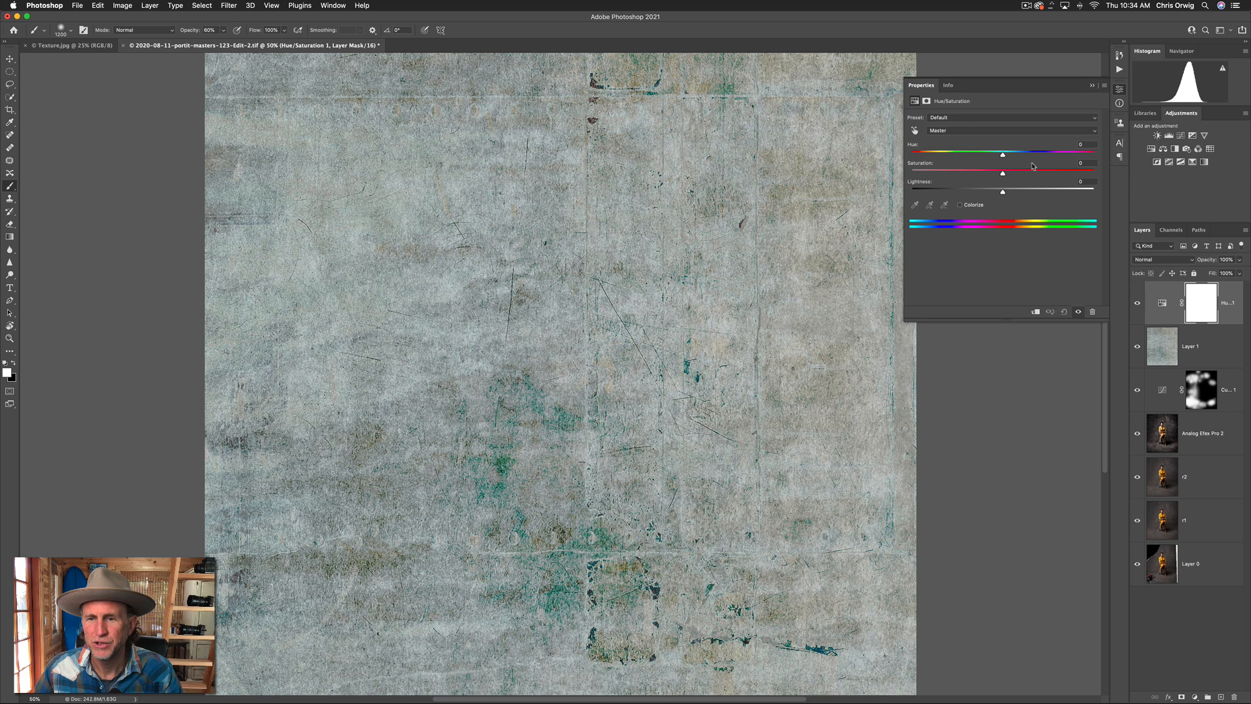
{"action": "left_click_drag", "start_coordinate": [1002, 154], "coordinate": [1021, 173]}
{"action": "left_click", "coordinate": [960, 204]}
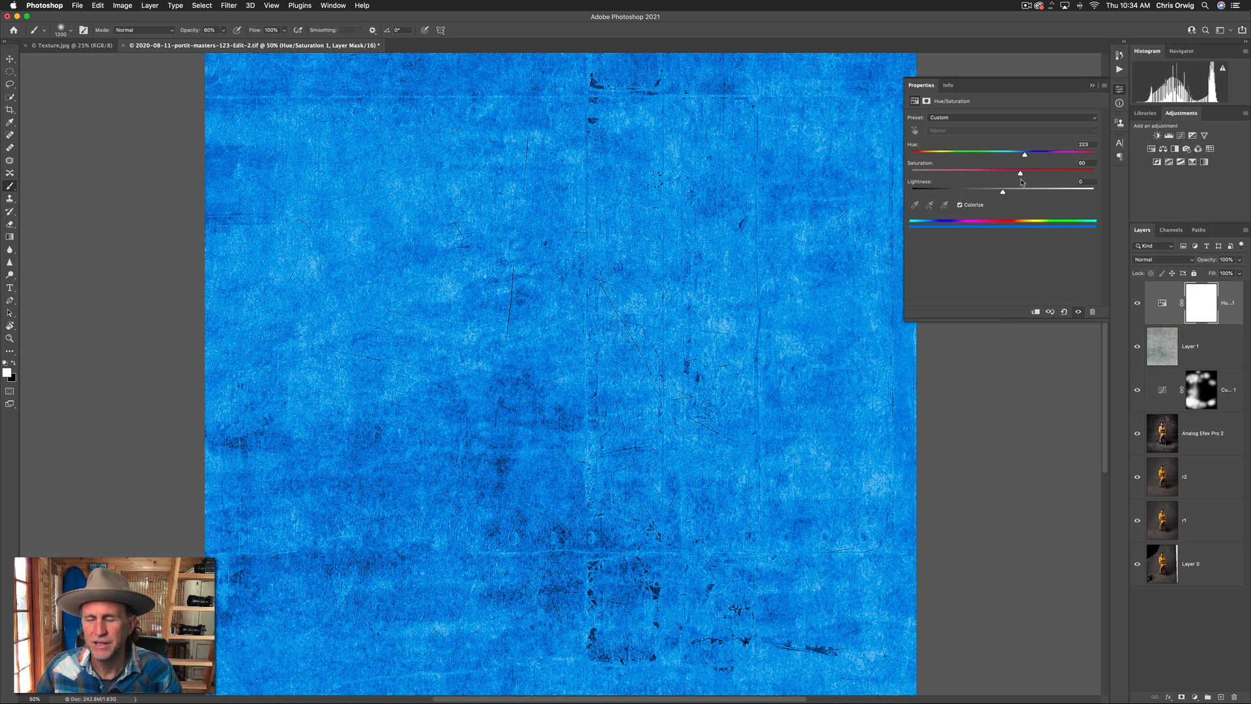
Set the texture layer's blend mode to Soft Light and clip the Hue/Saturation adjustment to it, checking the portrait with and without the effect.
{"action": "left_click", "coordinate": [1155, 339]}
{"action": "left_click", "coordinate": [1164, 260]}
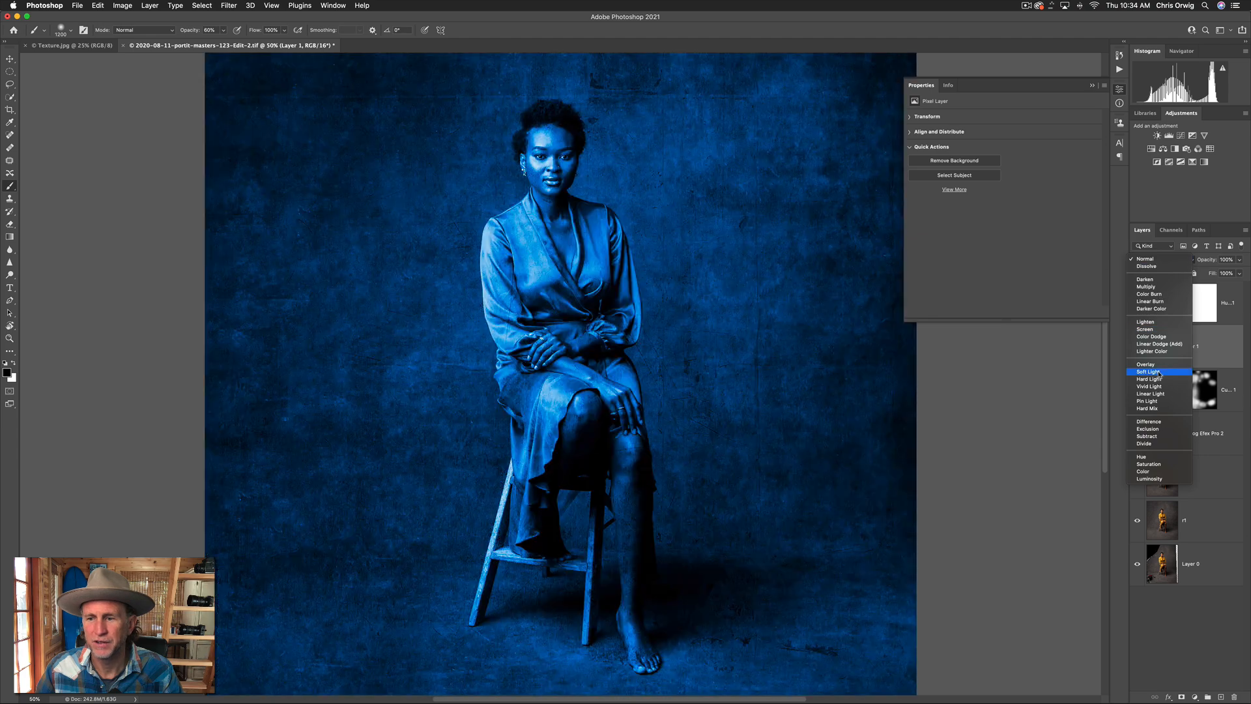
{"action": "left_click", "coordinate": [1148, 372]}
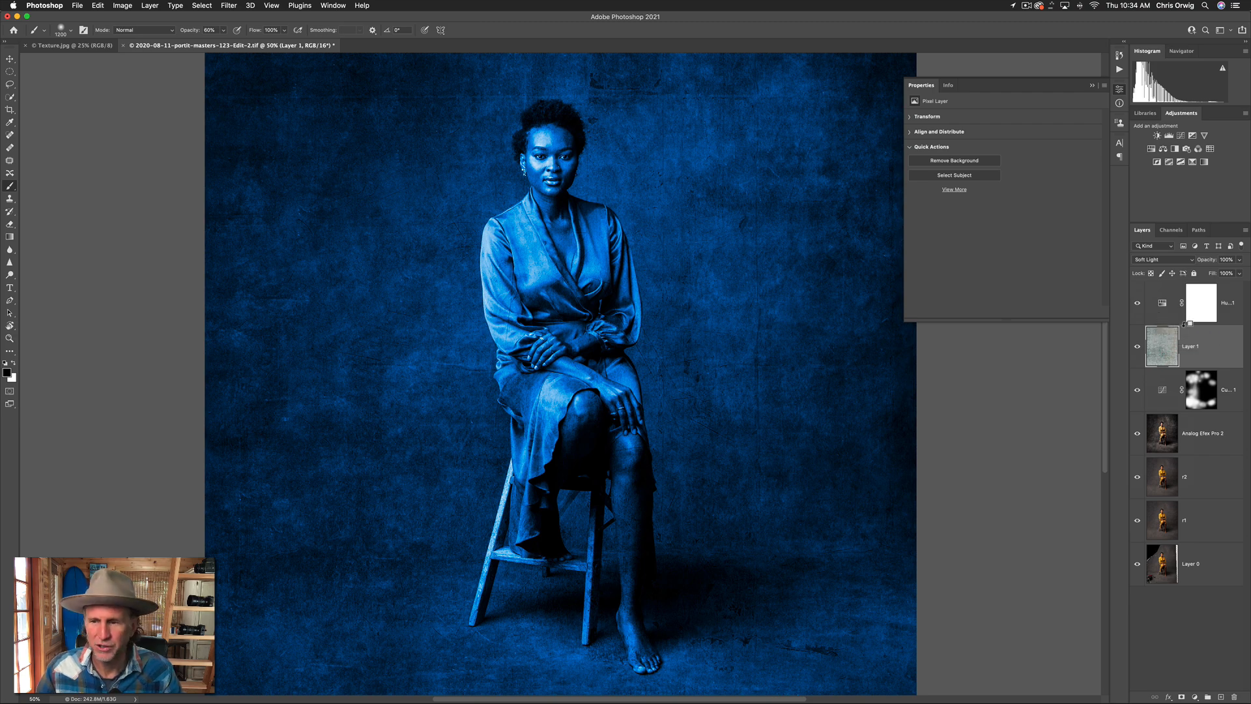
{"action": "left_click", "coordinate": [1186, 322], "text": "alt"}
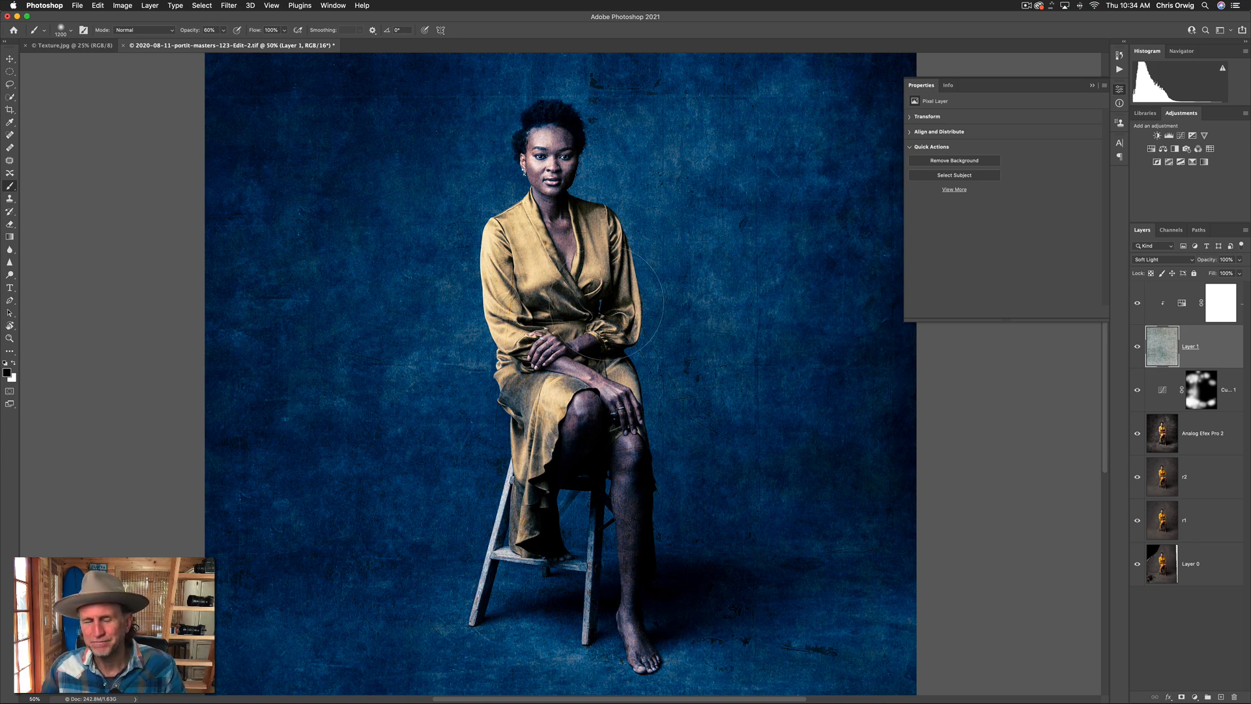
{"action": "left_click", "coordinate": [1138, 347]}
{"action": "left_click", "coordinate": [1137, 347]}
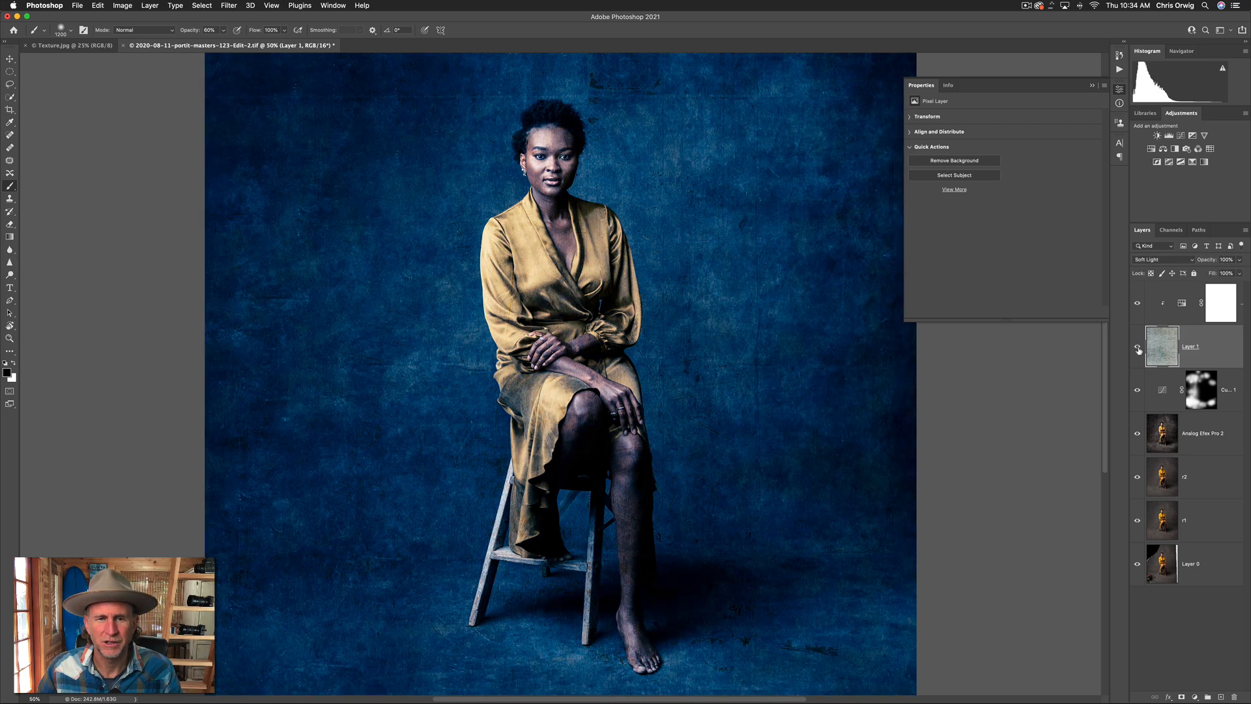
Hide the texture layer and select the woman and her stool on the Analog Efex Pro 2 layer with the Quick Selection tool.
{"action": "left_click", "coordinate": [1138, 348]}
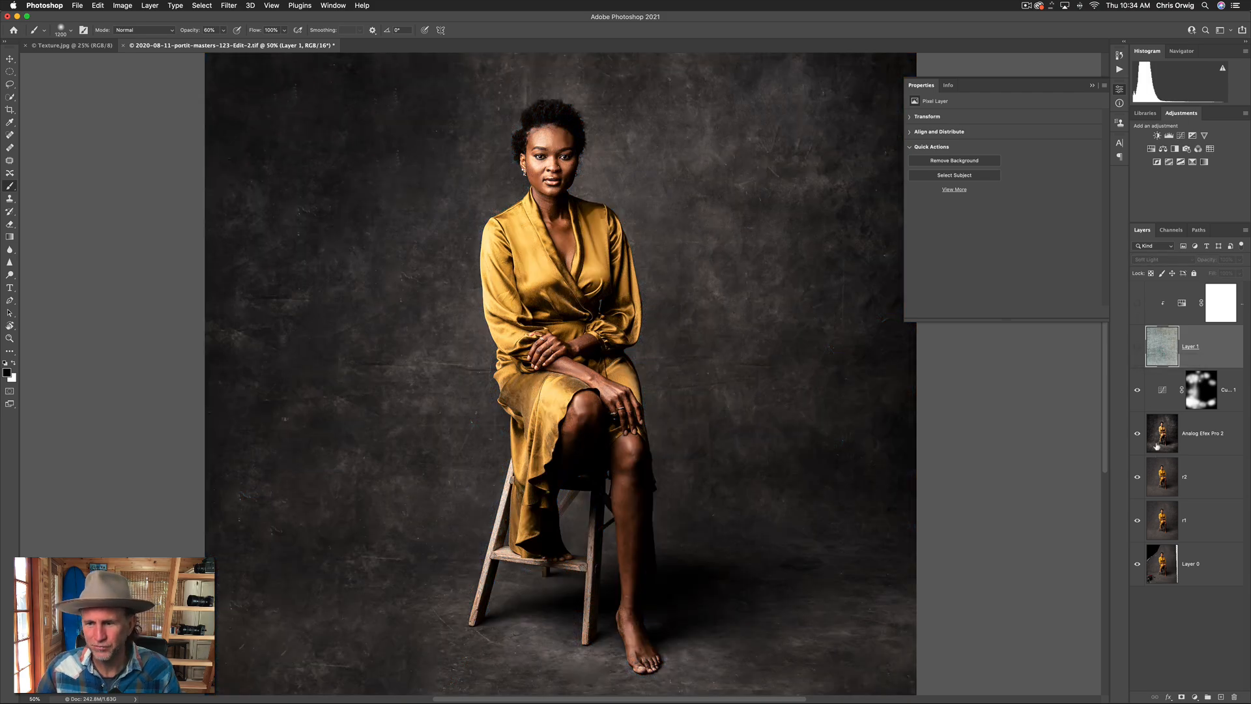
{"action": "left_click", "coordinate": [1157, 446]}
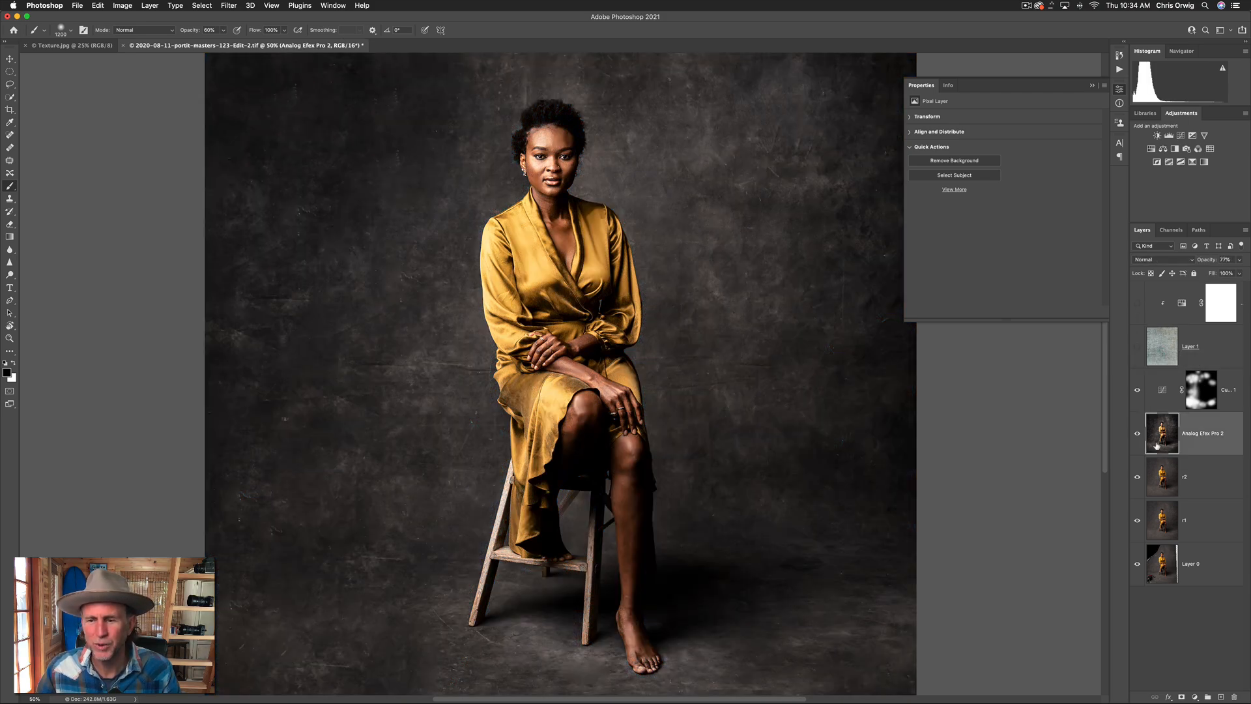
{"action": "left_click", "coordinate": [10, 97]}
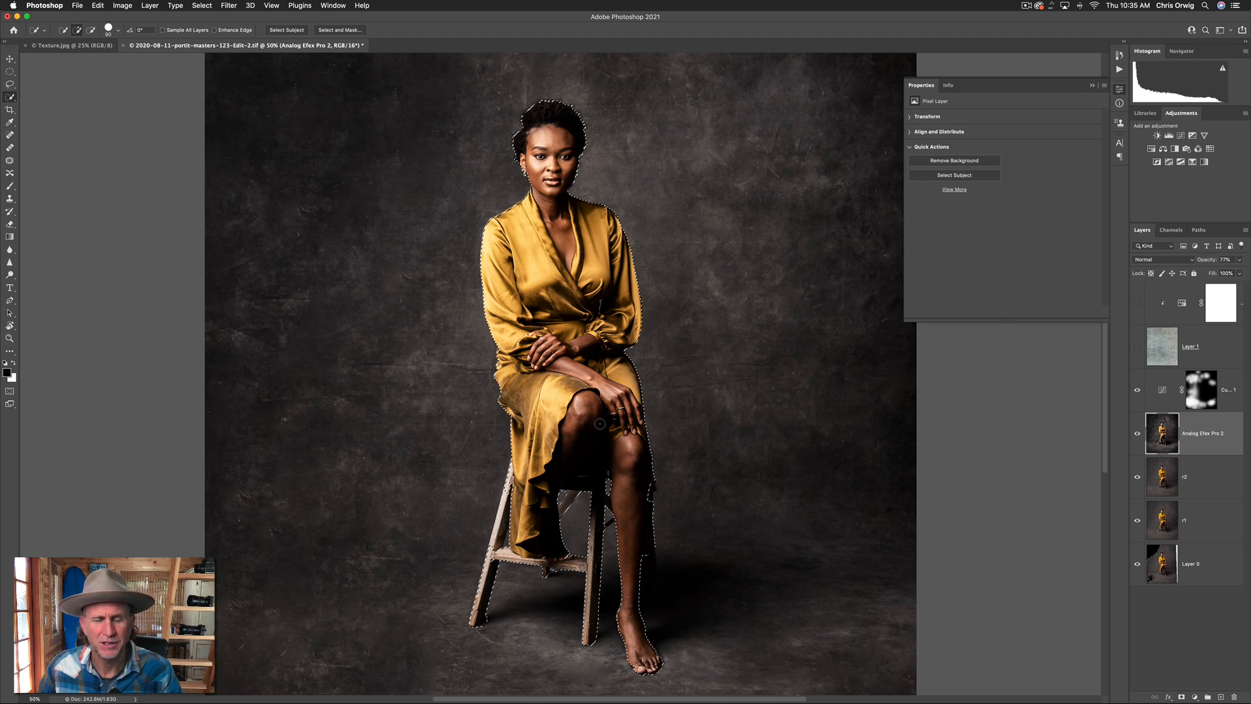
Refine the selection in Select and Mask with Smooth 3 and Feather 0.8 px, add the missing stool leg and output it as a selection.
{"action": "left_click", "coordinate": [332, 30]}
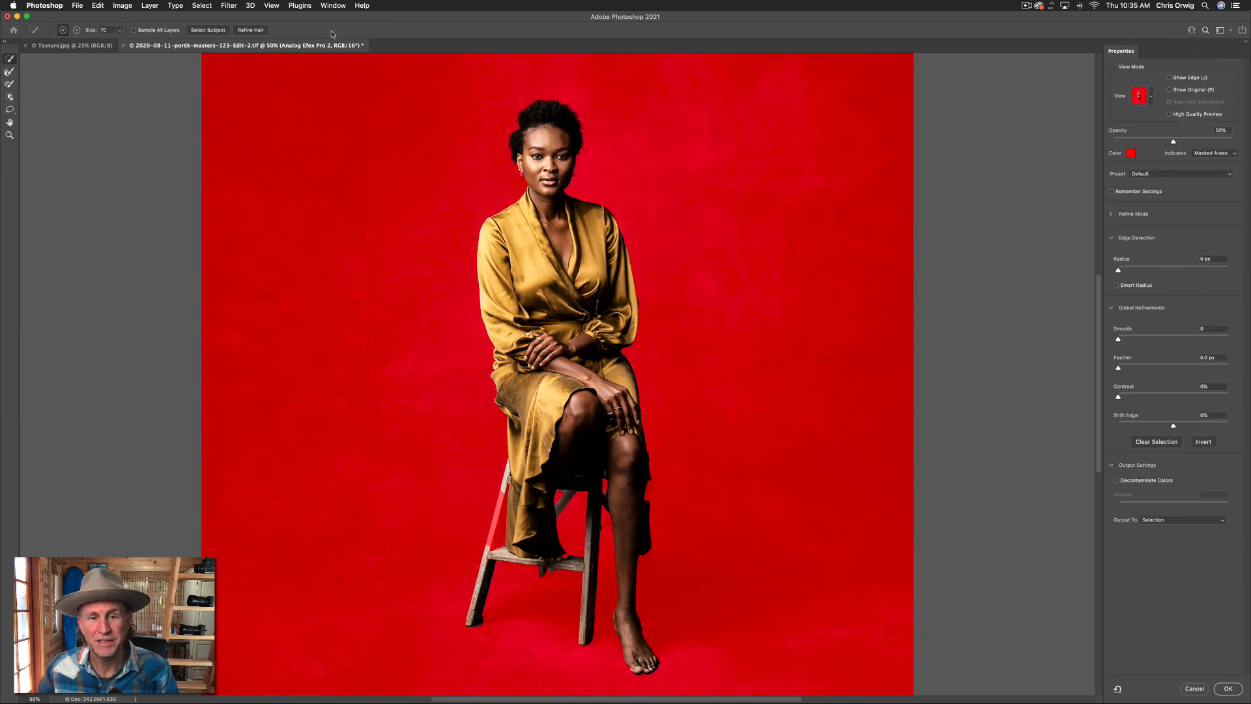
{"action": "left_click_drag", "start_coordinate": [1118, 368], "coordinate": [1122, 341]}
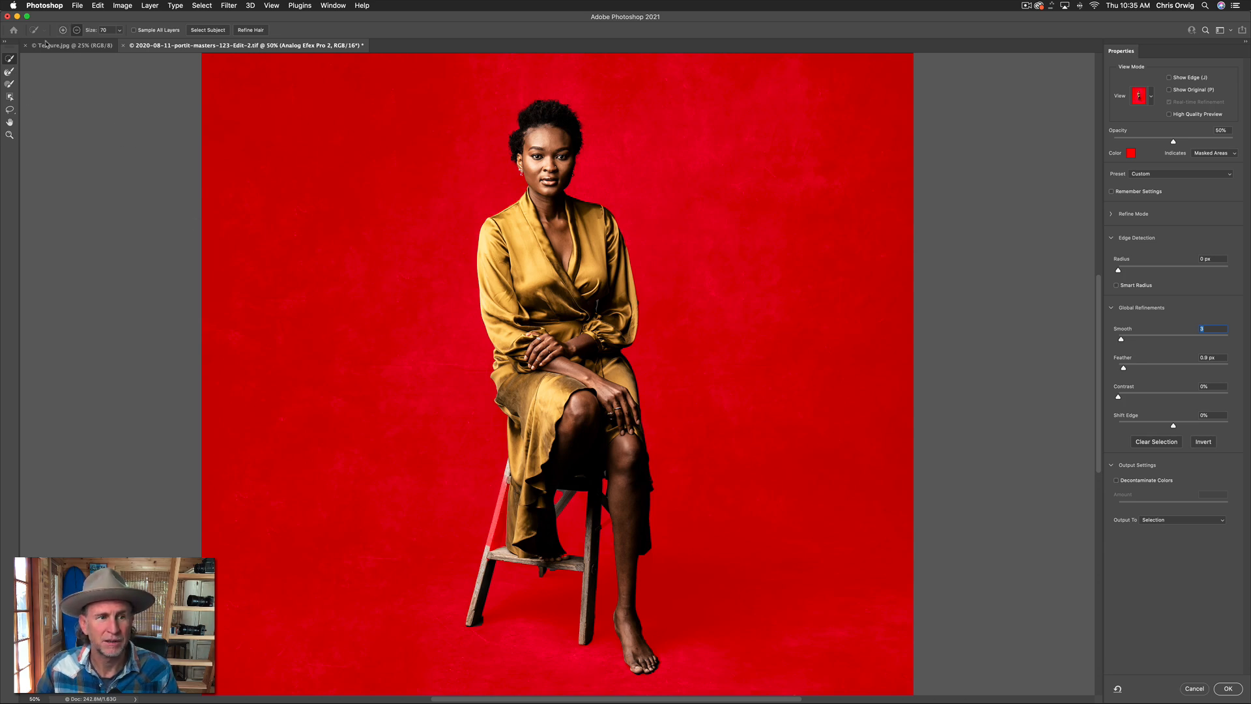
{"action": "left_click", "coordinate": [62, 31]}
{"action": "left_click_drag", "start_coordinate": [505, 481], "coordinate": [489, 542]}
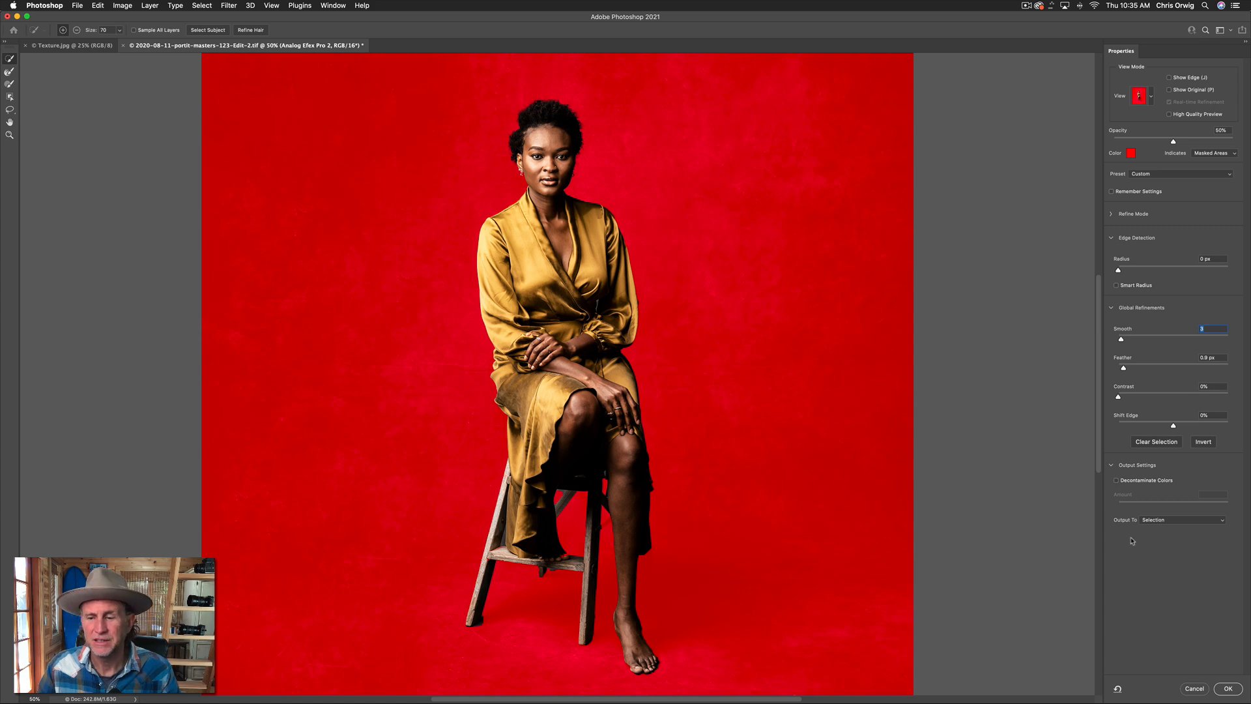
{"action": "left_click", "coordinate": [1228, 689]}
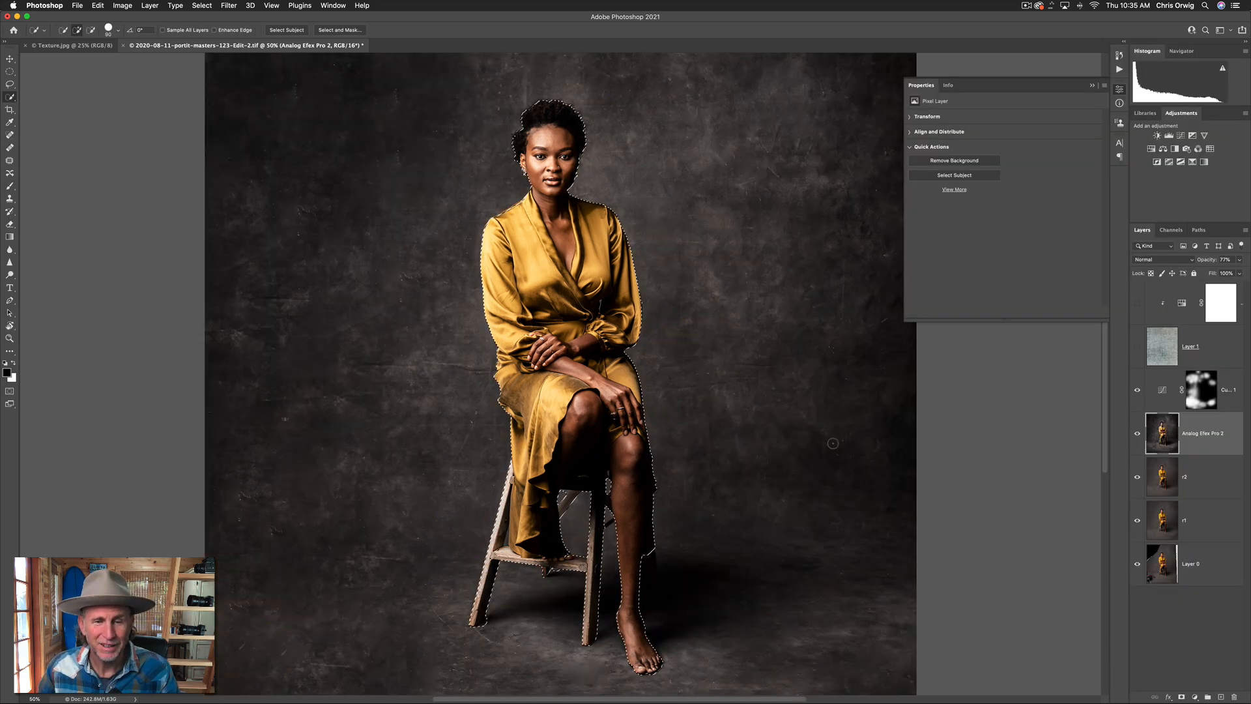
{"action": "left_click", "coordinate": [1092, 86]}
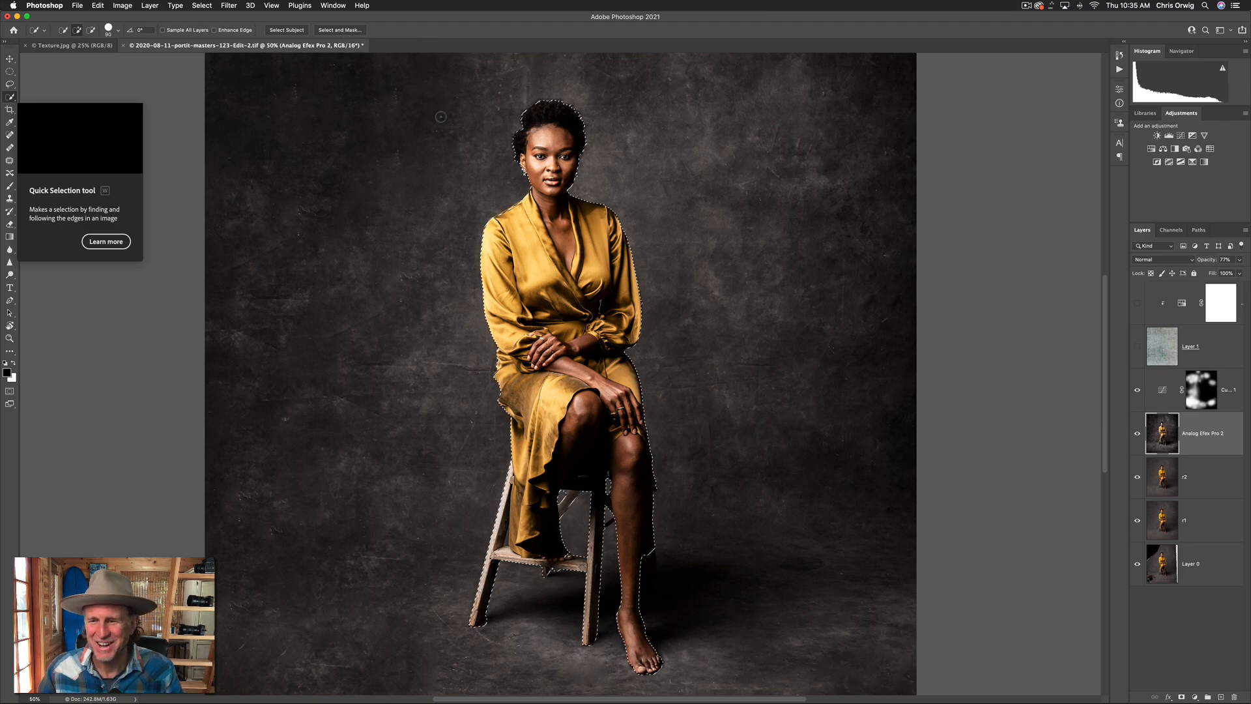
Show the texture and Hue/Saturation layers again, and mask the texture layer so that it affects only the backdrop around the subject.
{"action": "left_click", "coordinate": [1137, 346]}
{"action": "left_click", "coordinate": [1173, 352]}
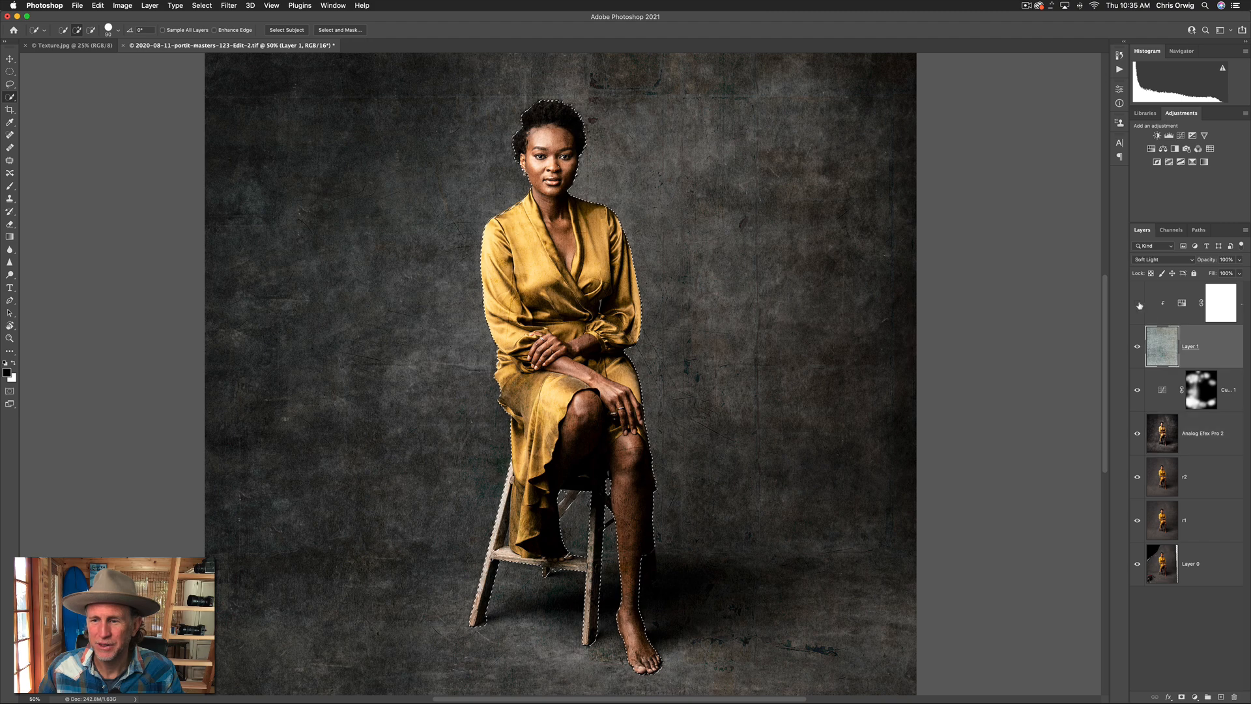
{"action": "left_click", "coordinate": [1138, 303]}
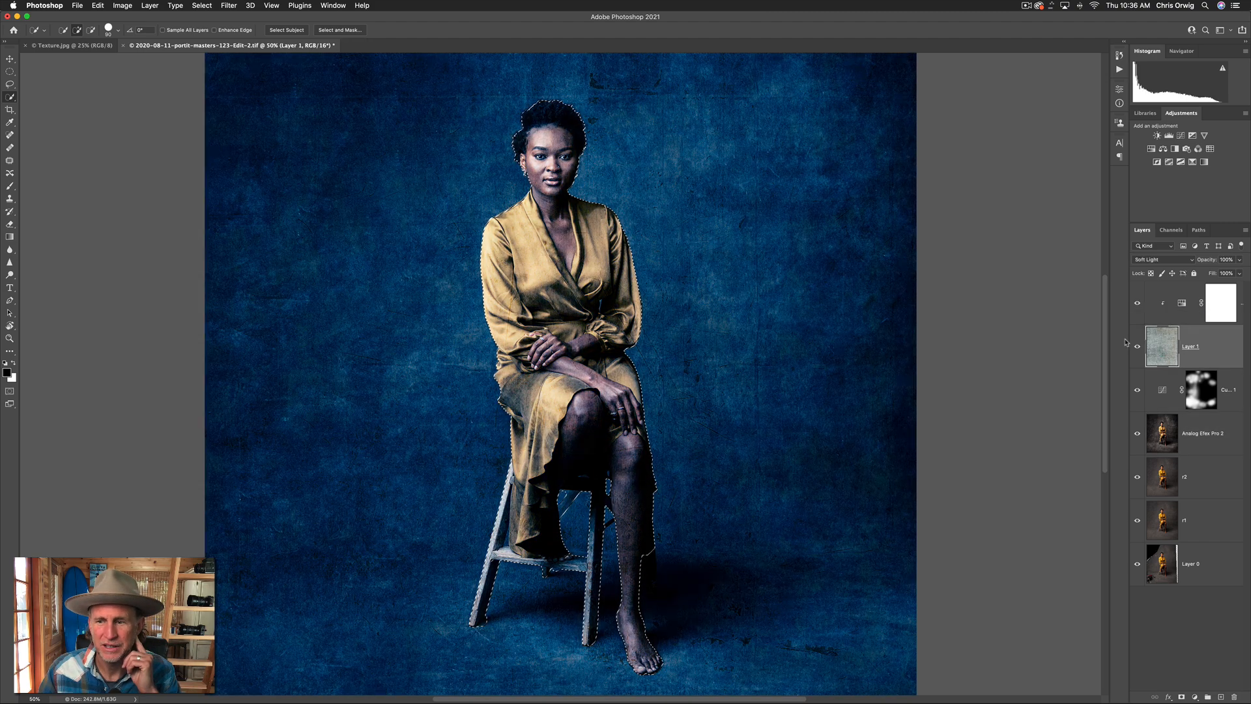
{"action": "left_click", "coordinate": [1180, 697]}
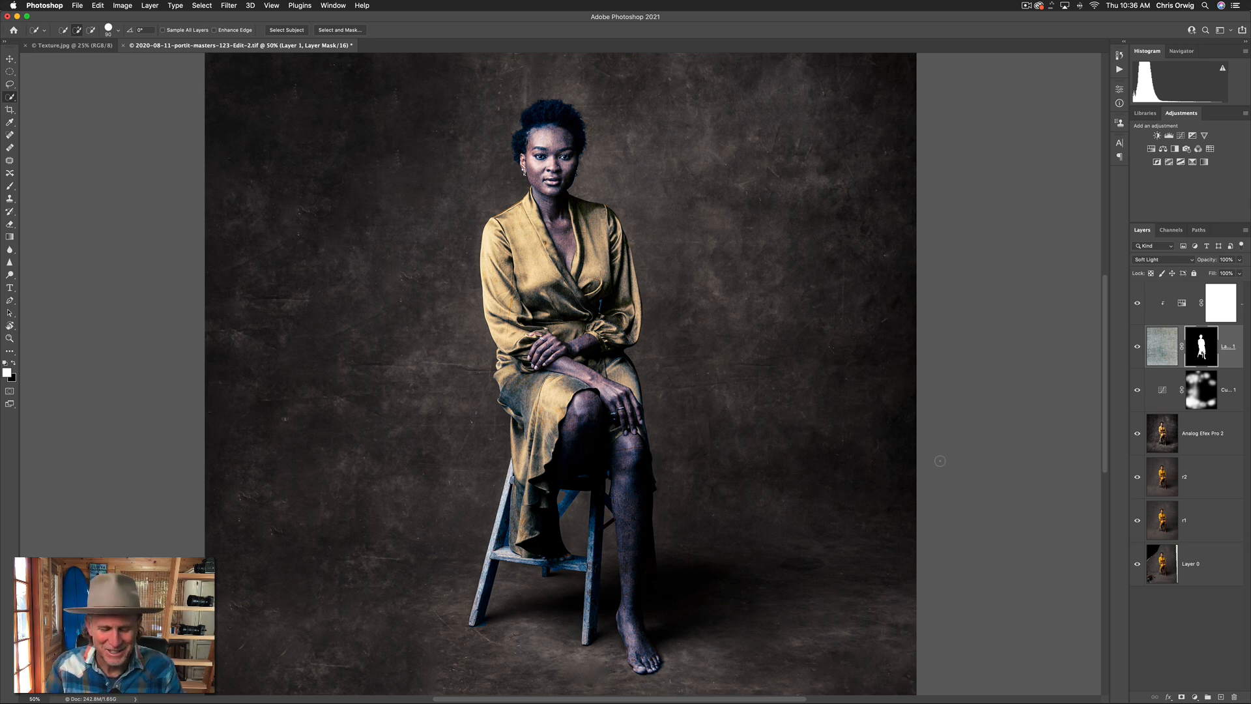
{"action": "key", "text": "super+i"}
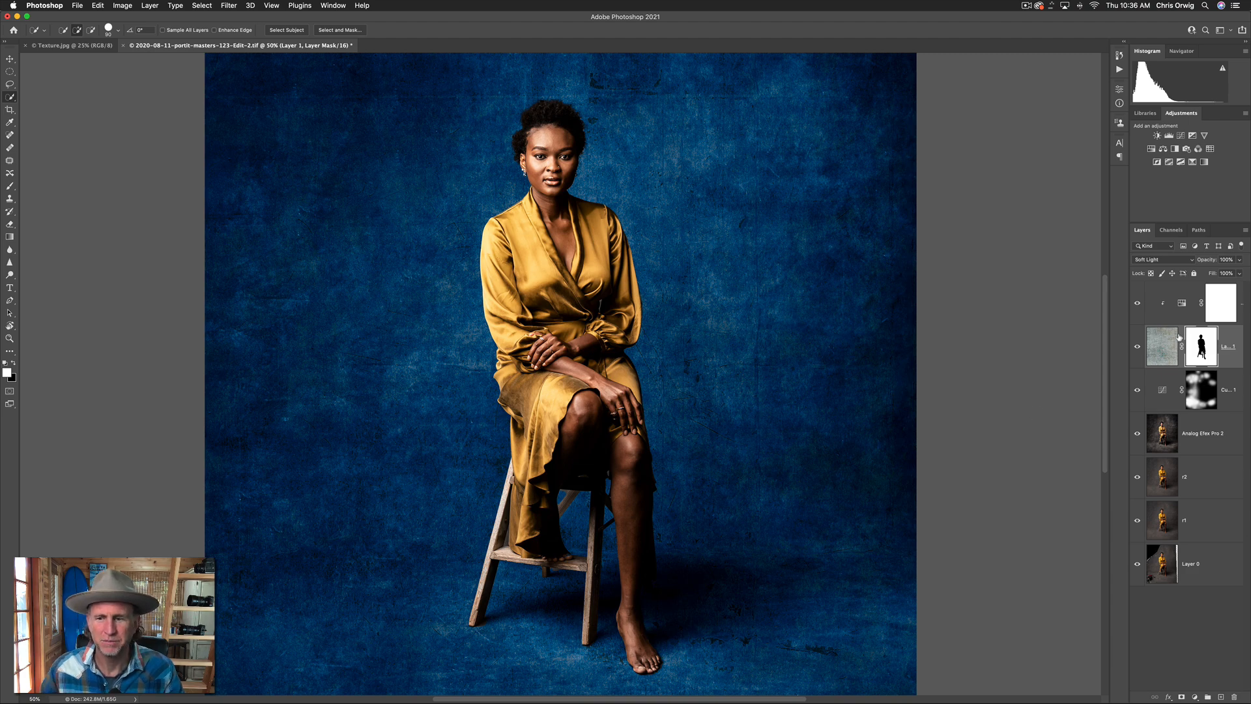
Compare the masked backdrop with and without the texture layer and its blue Hue/Saturation adjustment.
{"action": "left_click", "coordinate": [1137, 348]}
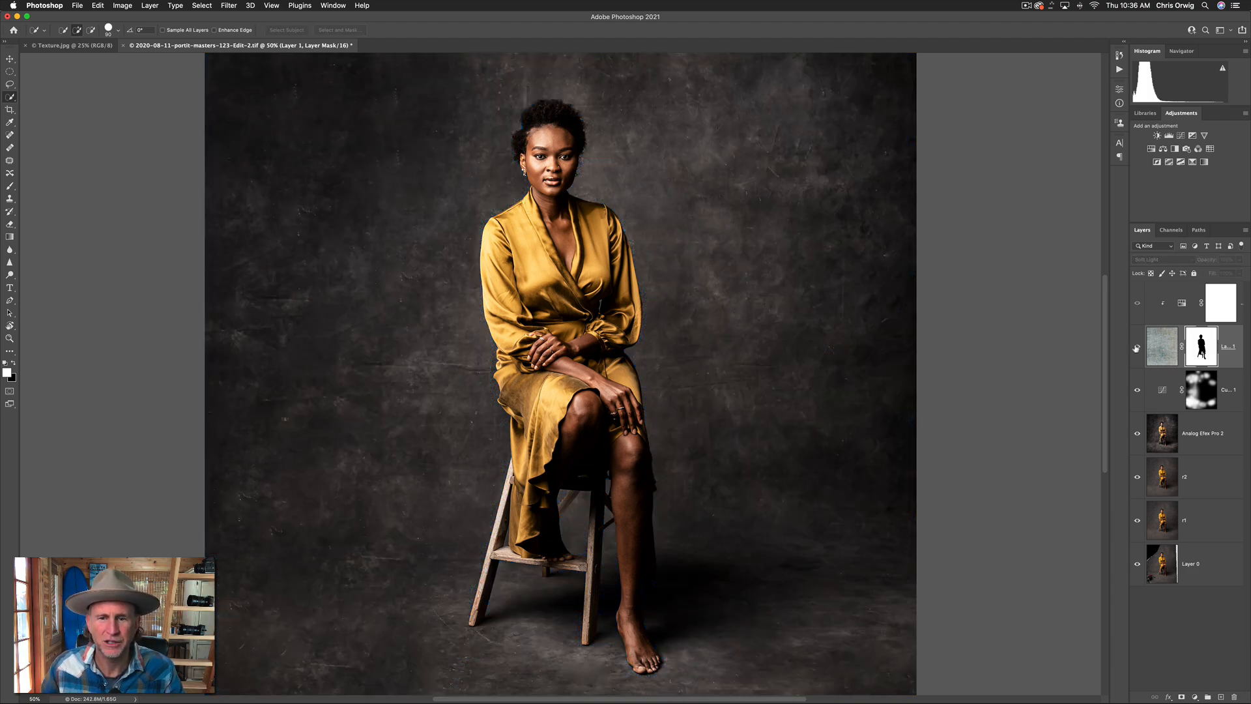
{"action": "left_click", "coordinate": [1136, 347]}
{"action": "left_click", "coordinate": [1137, 305]}
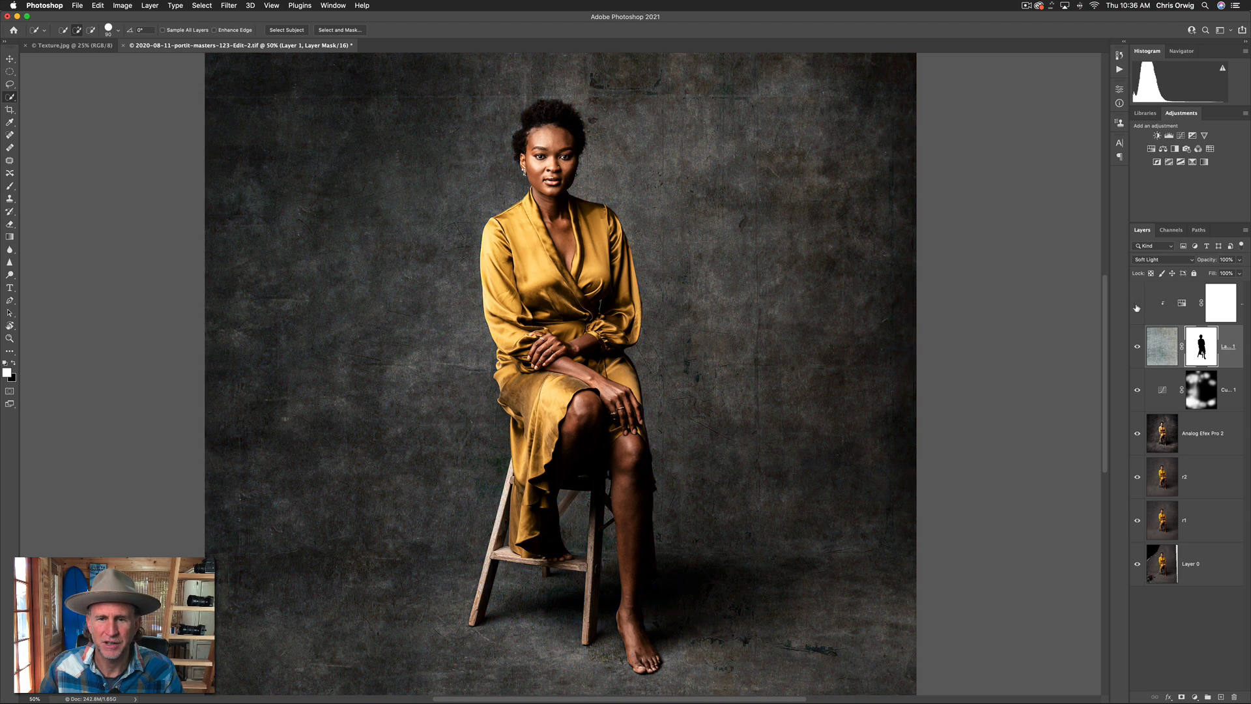
{"action": "left_click", "coordinate": [1137, 347]}
{"action": "left_click", "coordinate": [1136, 347]}
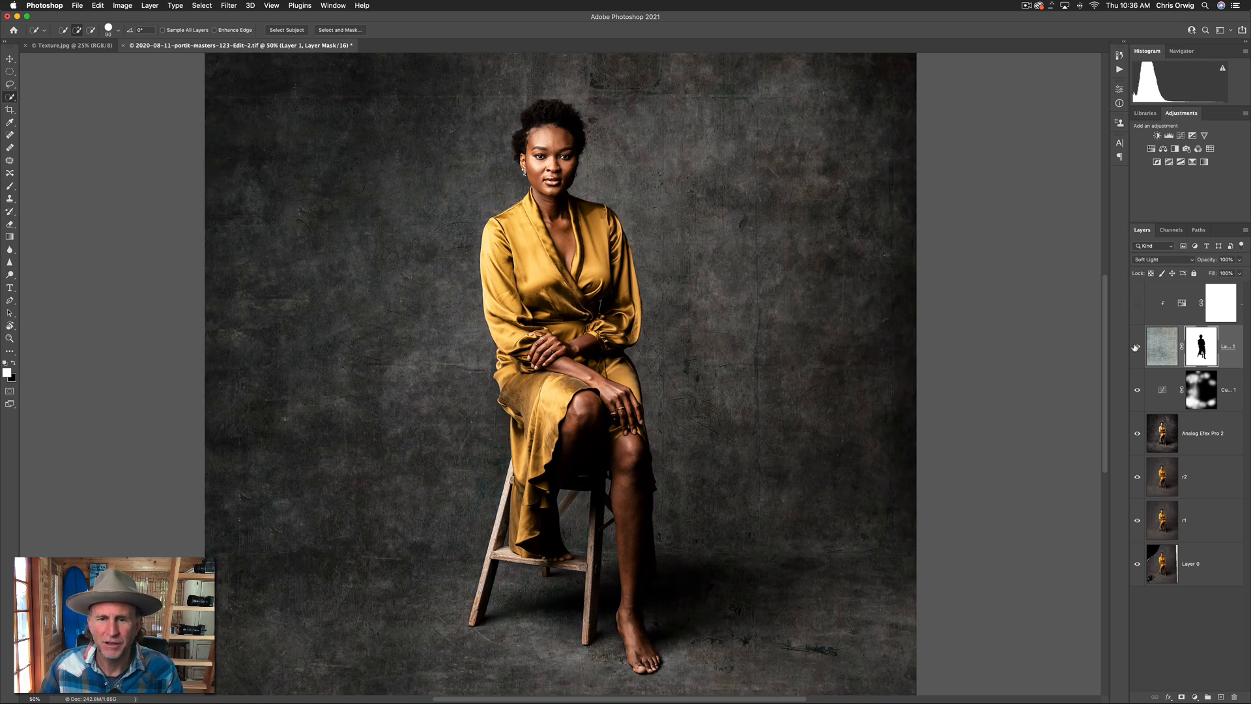
{"action": "left_click", "coordinate": [1135, 348]}
{"action": "left_click", "coordinate": [1135, 347]}
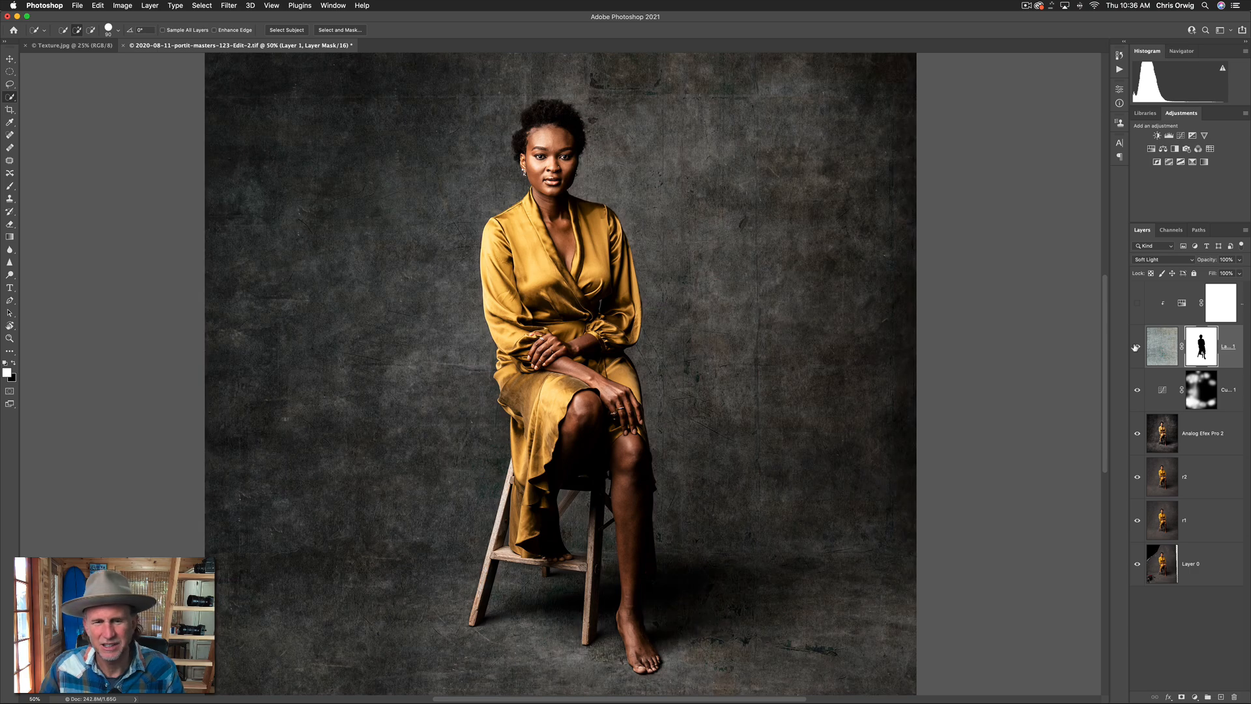
{"action": "left_click", "coordinate": [1137, 304]}
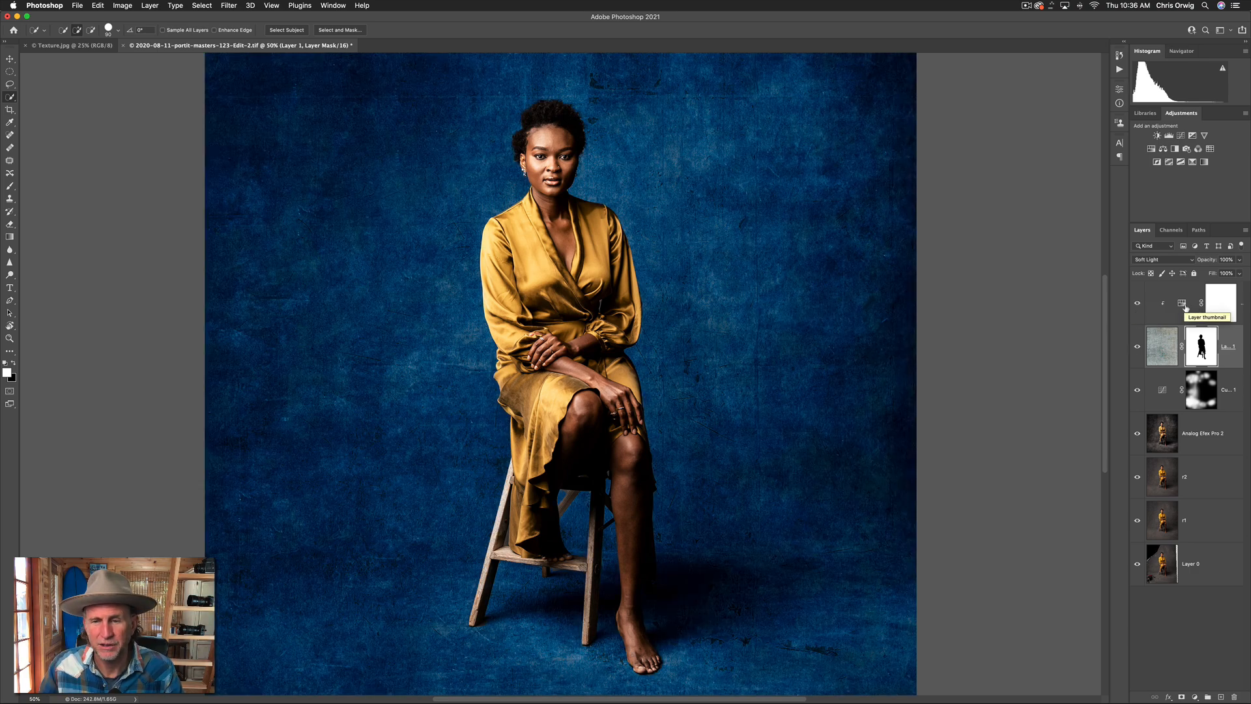
Reduce the Hue/Saturation adjustment's saturation to 22 and lower that layer's opacity.
{"action": "double_click", "coordinate": [1180, 303]}
{"action": "left_click_drag", "start_coordinate": [1021, 172], "coordinate": [953, 174]}
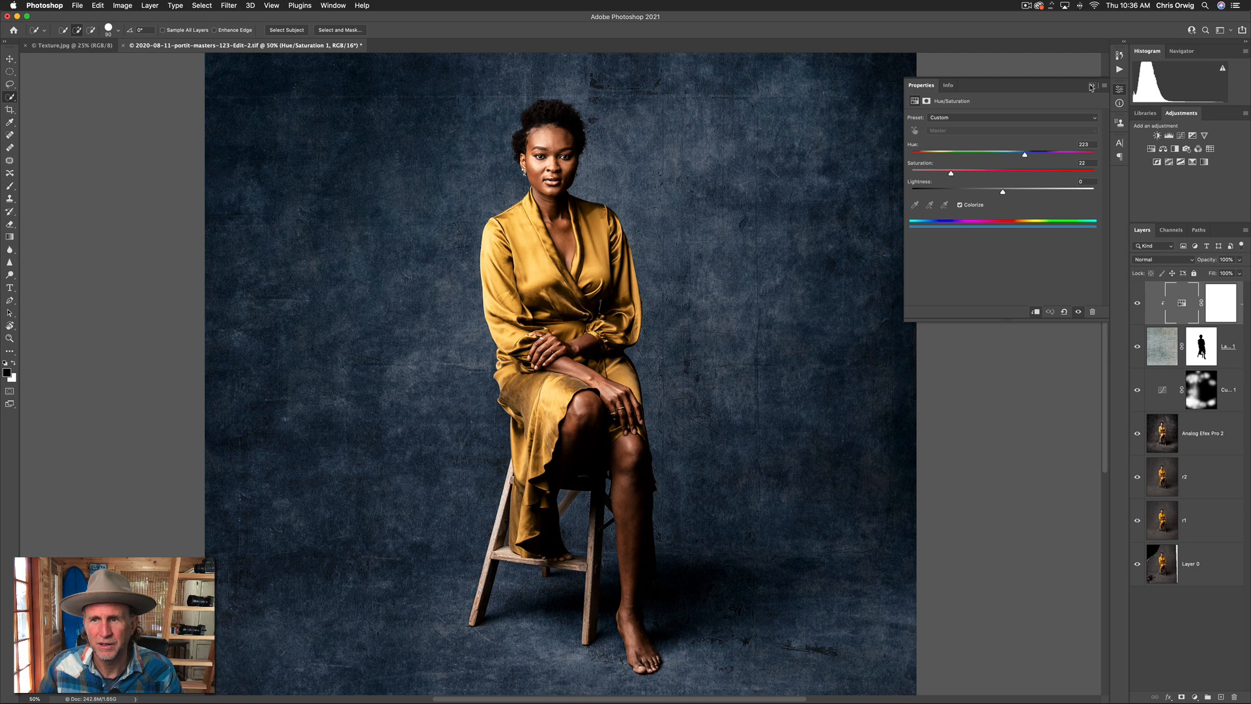
{"action": "left_click", "coordinate": [1092, 86]}
{"action": "left_click", "coordinate": [1239, 259]}
{"action": "left_click_drag", "start_coordinate": [1237, 273], "coordinate": [1215, 273]}
Lower the texture layer's opacity to 45% and compare the portrait with and without it, both close up and in full.
{"action": "left_click", "coordinate": [1172, 350]}
{"action": "left_click", "coordinate": [1240, 260]}
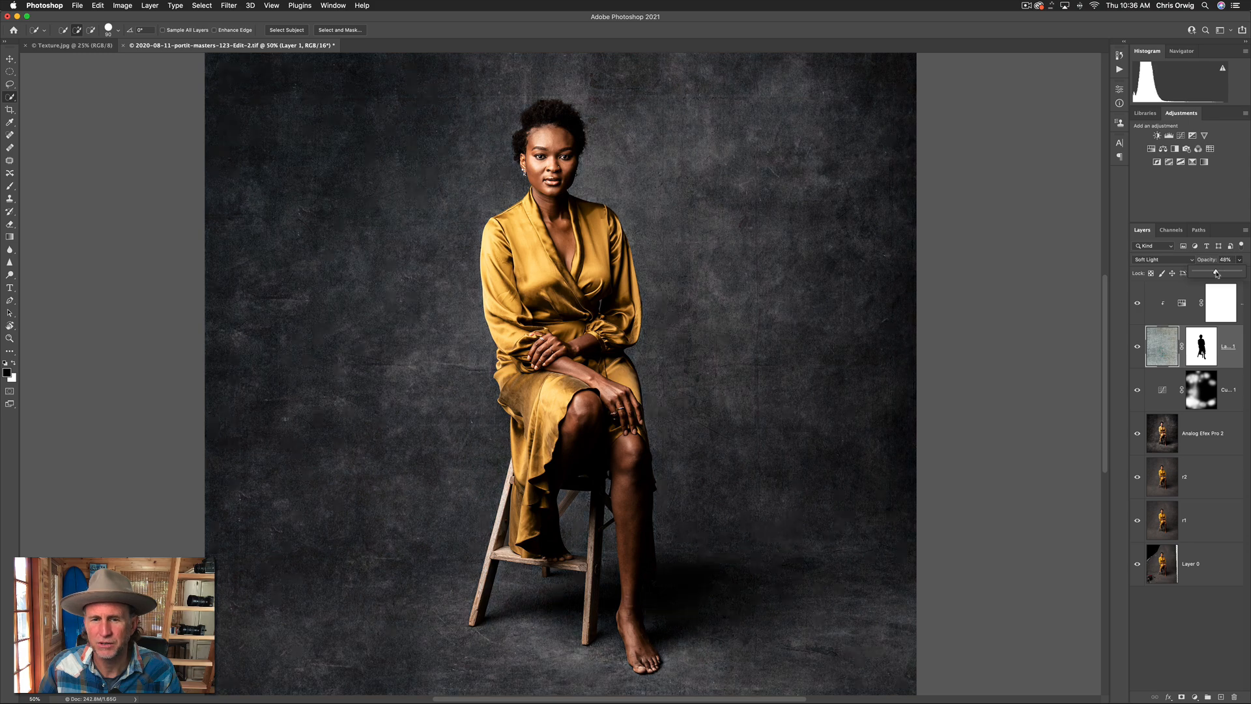
{"action": "left_click", "coordinate": [1138, 347]}
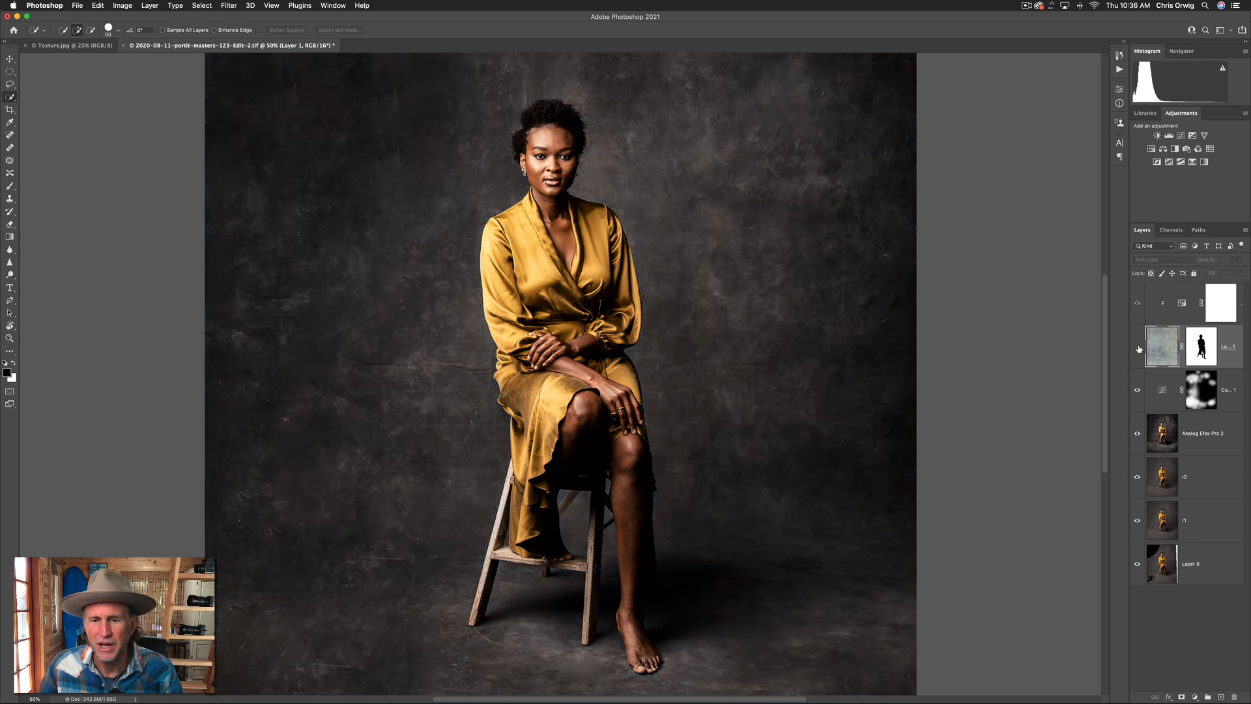
{"action": "left_click", "coordinate": [1137, 348]}
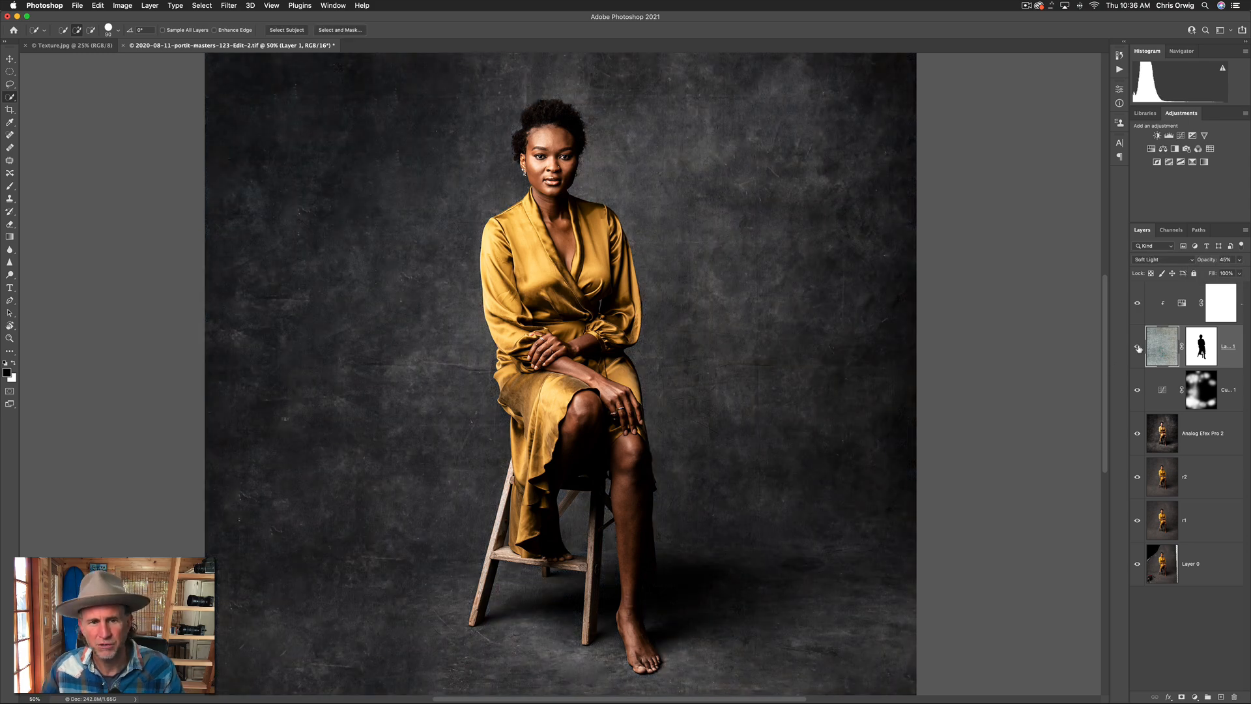
{"action": "key", "text": "super+minus"}
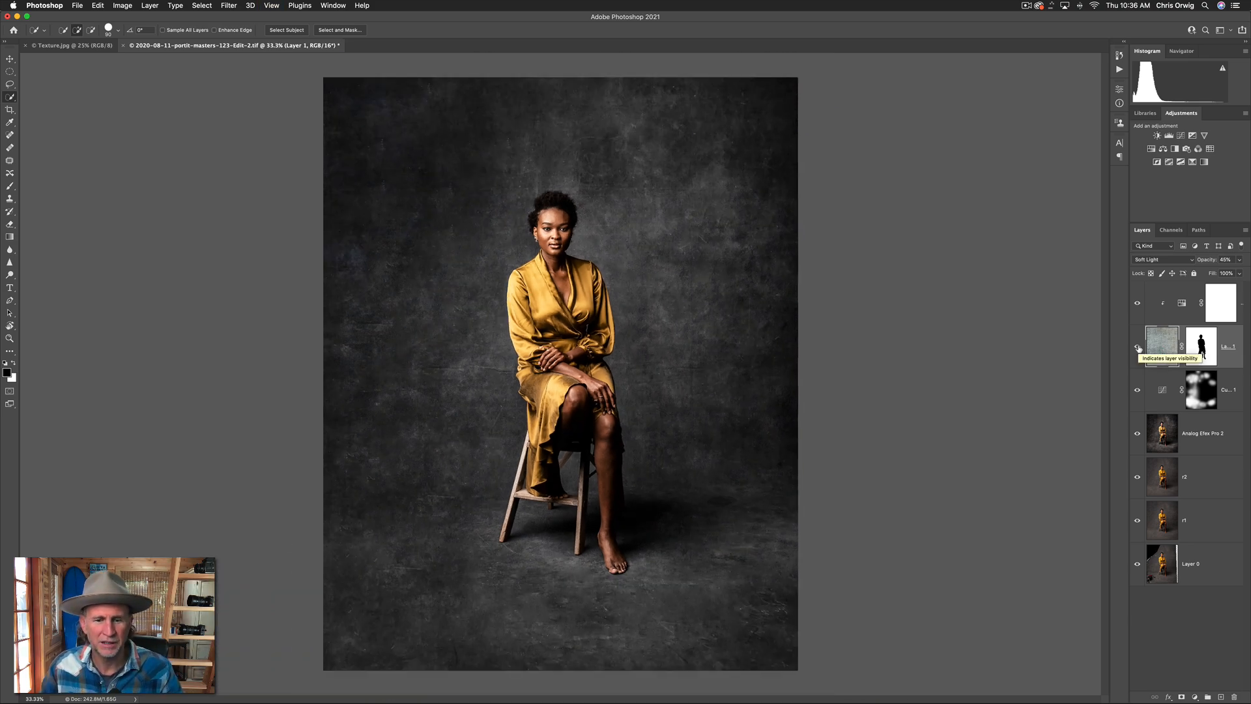
{"action": "left_click", "coordinate": [1138, 348]}
{"action": "left_click", "coordinate": [1137, 348]}
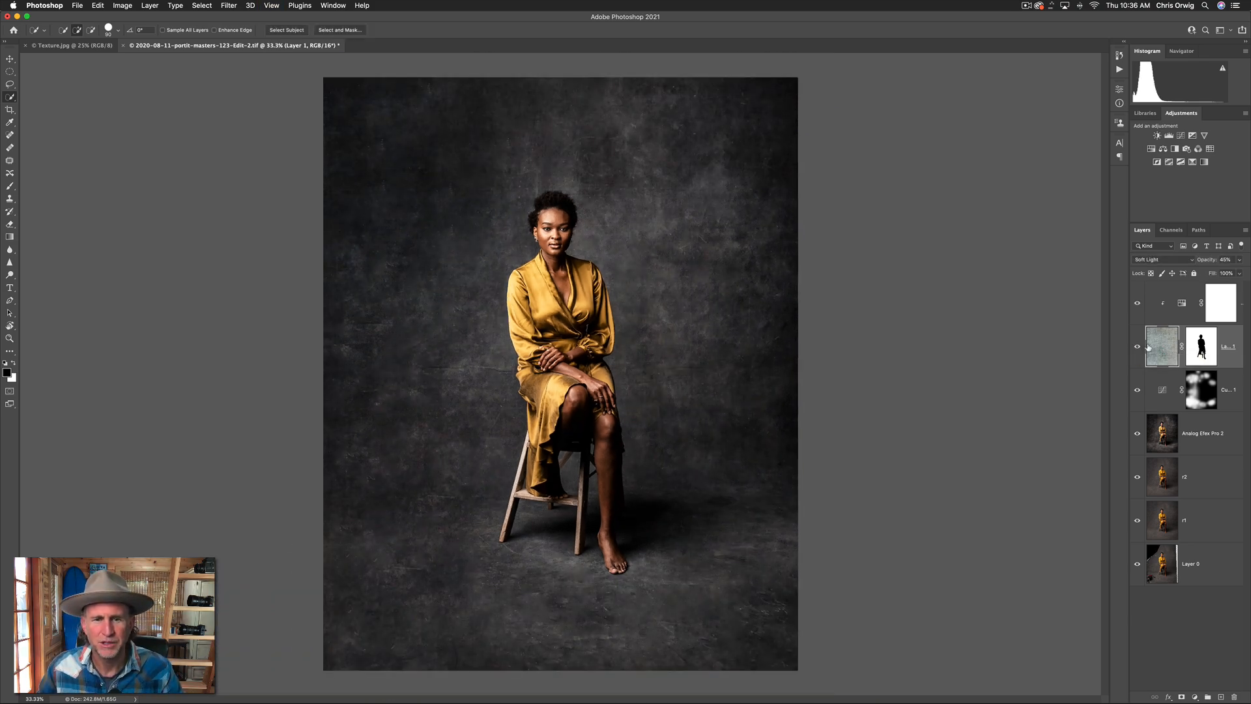
Try the Overlay blend mode on the texture layer, raise its opacity to 77%, return it to Soft Light, and compare with and without the blue tint.
{"action": "left_click", "coordinate": [1168, 261]}
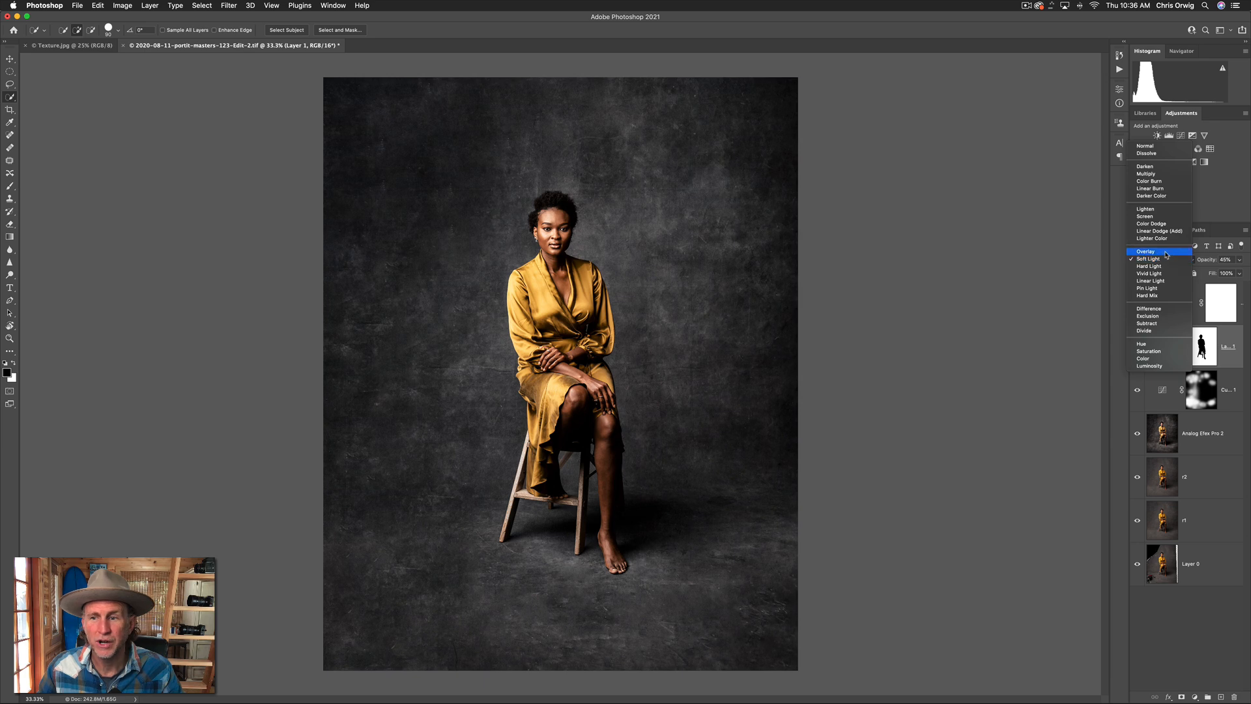
{"action": "left_click", "coordinate": [1166, 254]}
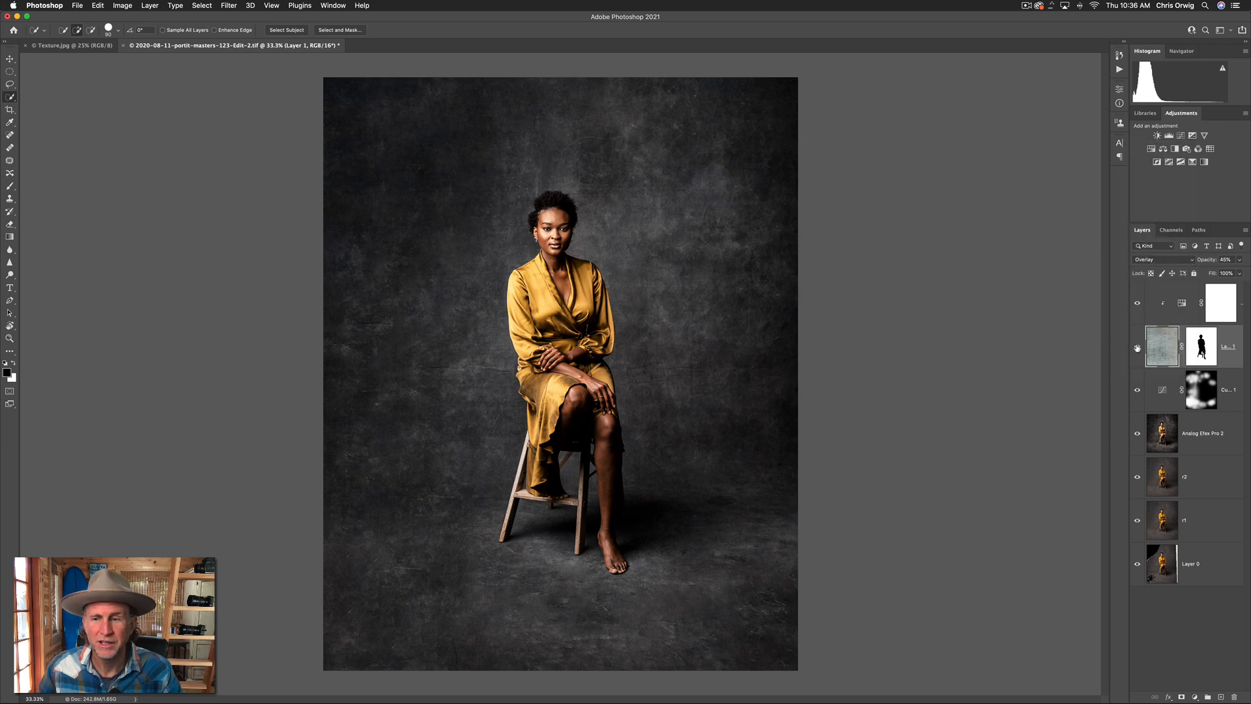
{"action": "left_click_drag", "start_coordinate": [1239, 259], "coordinate": [1234, 274]}
{"action": "left_click", "coordinate": [1166, 259]}
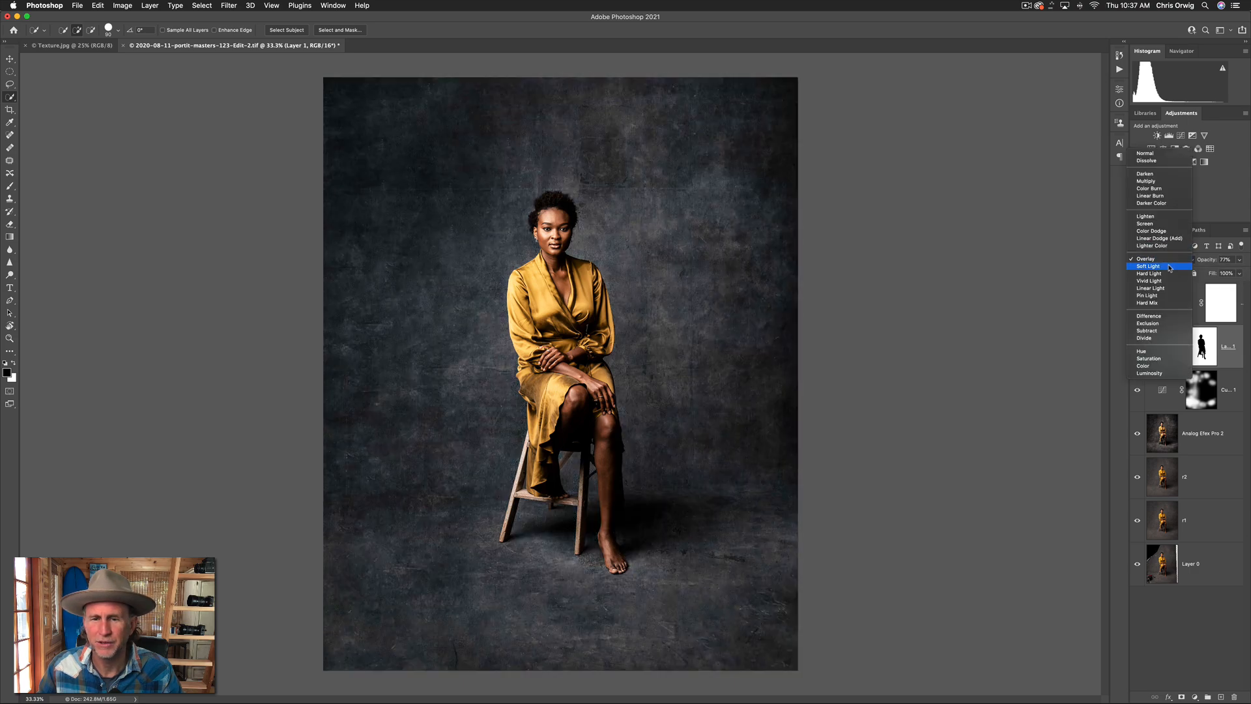
{"action": "left_click", "coordinate": [1169, 267]}
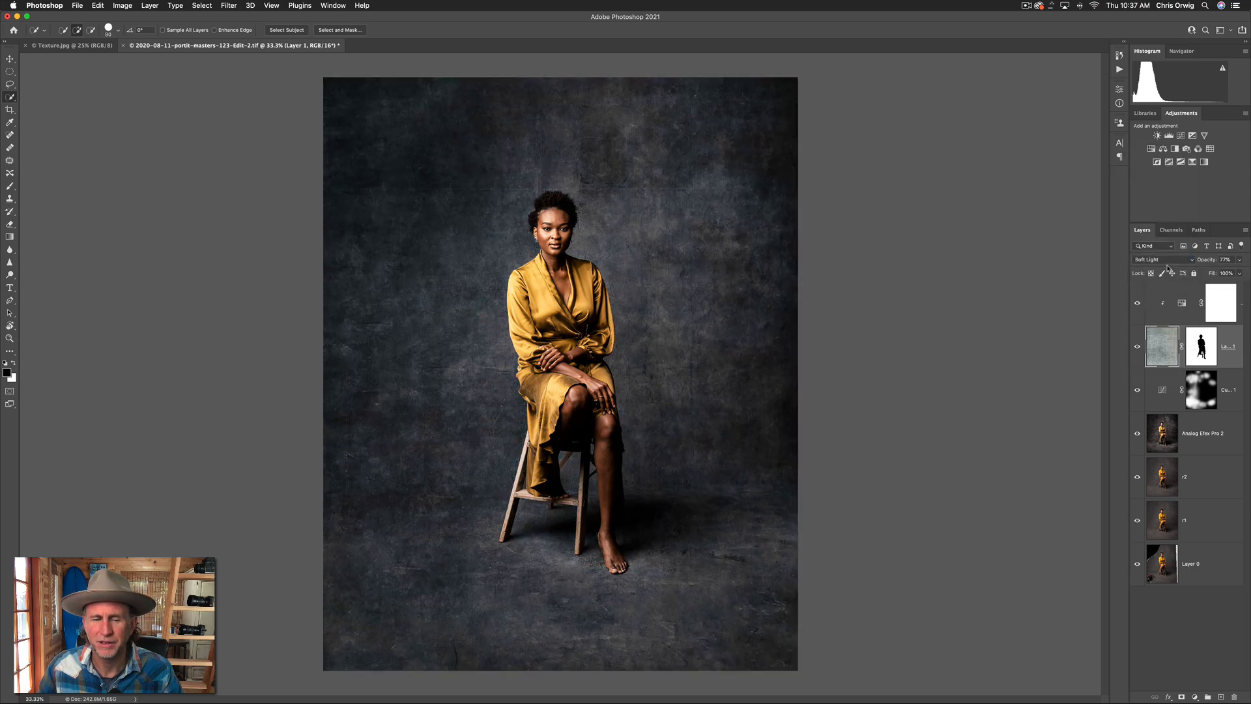
{"action": "left_click", "coordinate": [1138, 305]}
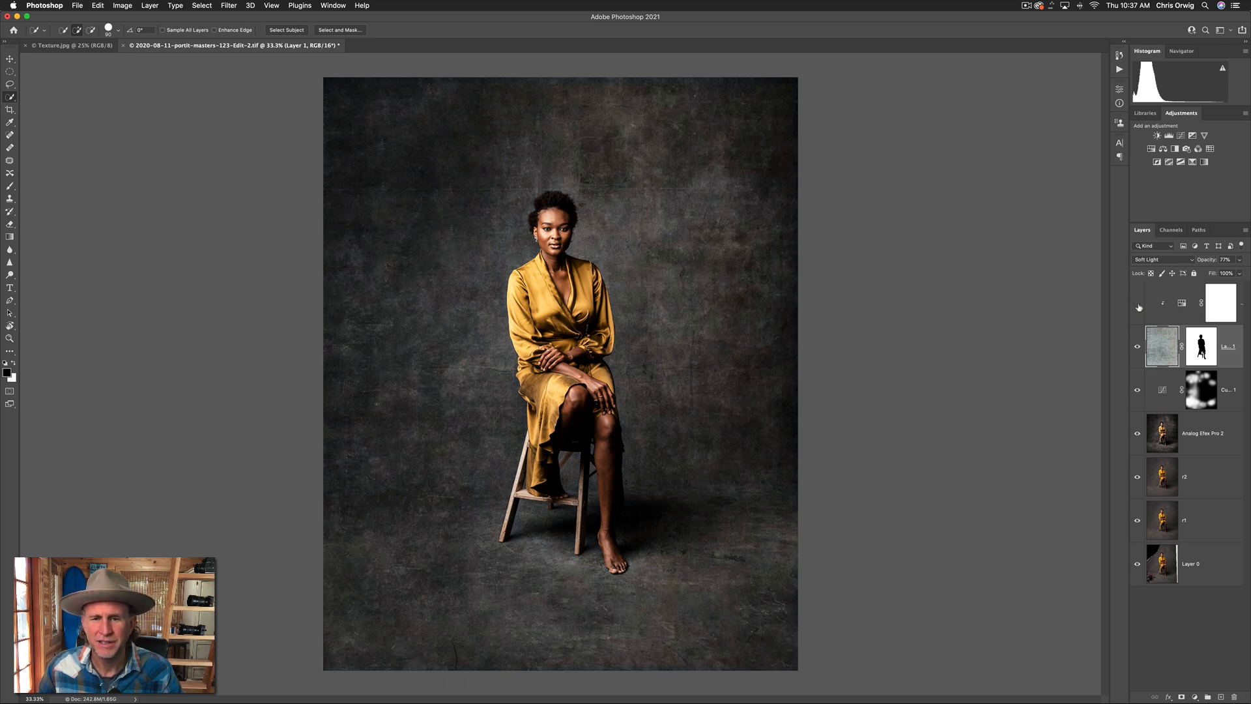
{"action": "left_click", "coordinate": [1138, 305]}
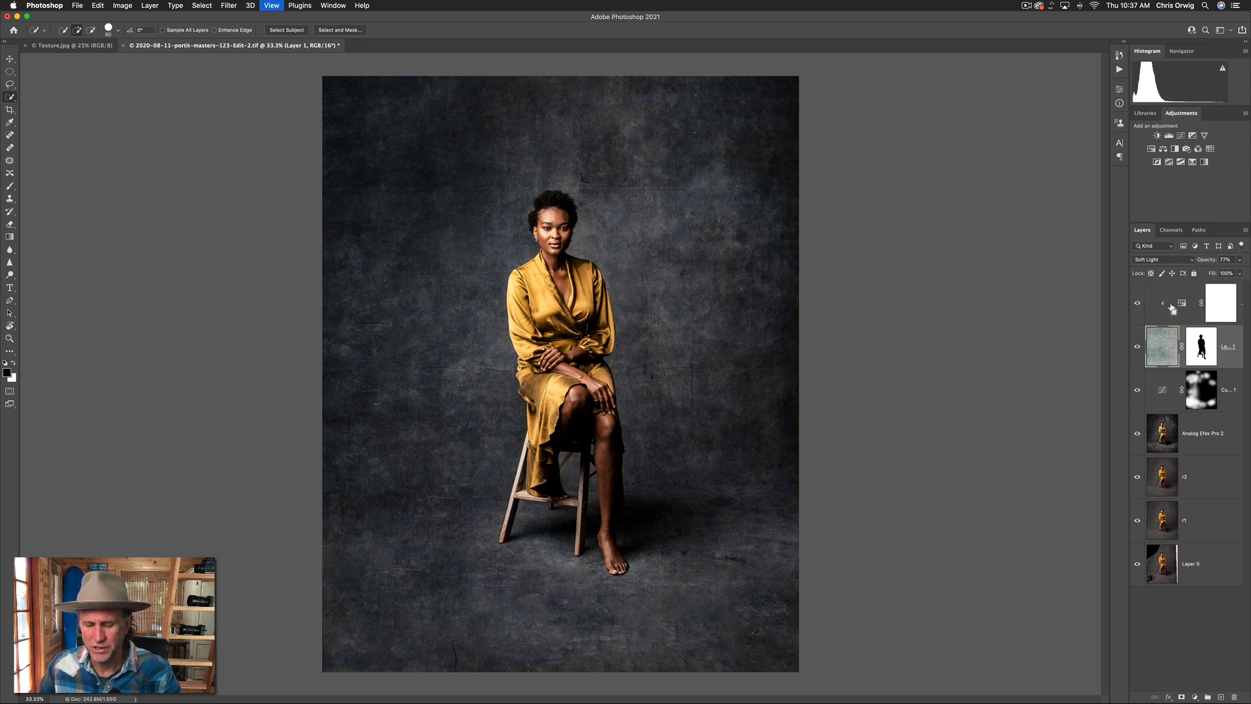
Raise the Hue/Saturation layer's opacity to 100% and push the blue tint's saturation to 84.
{"action": "key", "text": "super+equal"}
{"action": "double_click", "coordinate": [1177, 305]}
{"action": "left_click", "coordinate": [1239, 259]}
{"action": "left_click_drag", "start_coordinate": [1235, 272], "coordinate": [1245, 272]}
{"action": "left_click_drag", "start_coordinate": [958, 174], "coordinate": [1065, 175]}
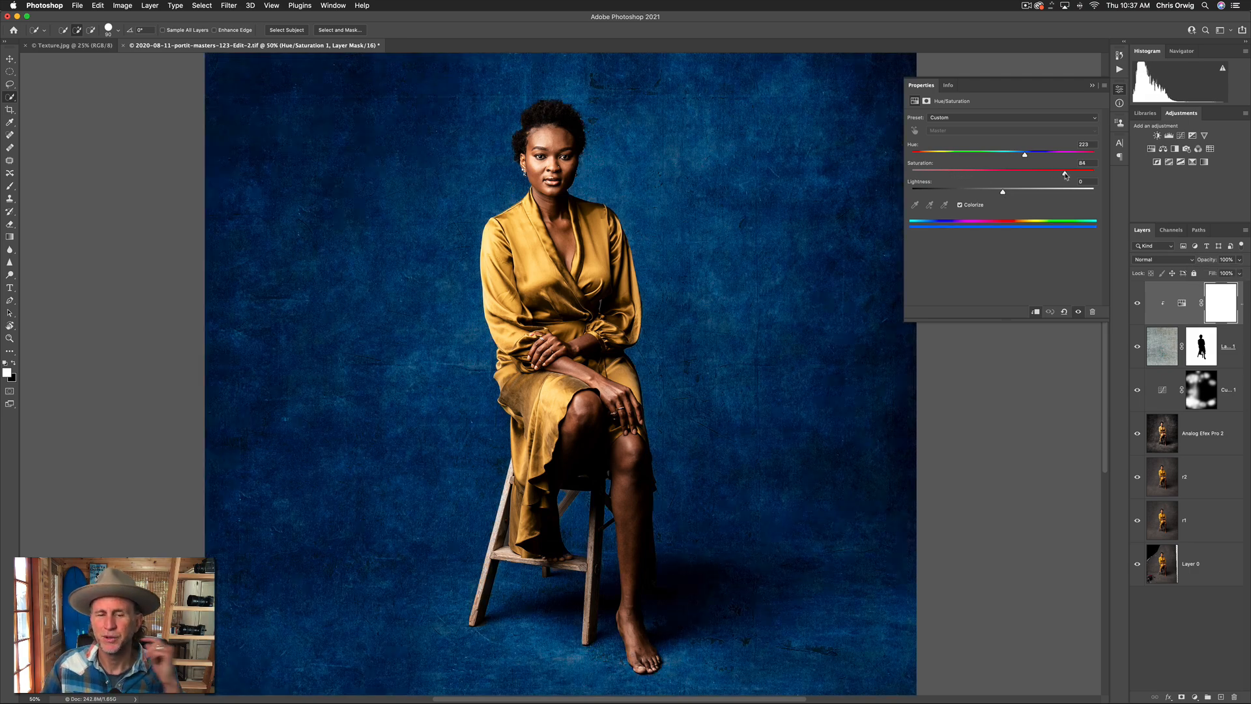
Reset the Hue/Saturation adjustment to its defaults, set its saturation to -100, and compare the backdrop with and without the texture.
{"action": "left_click", "coordinate": [1064, 311]}
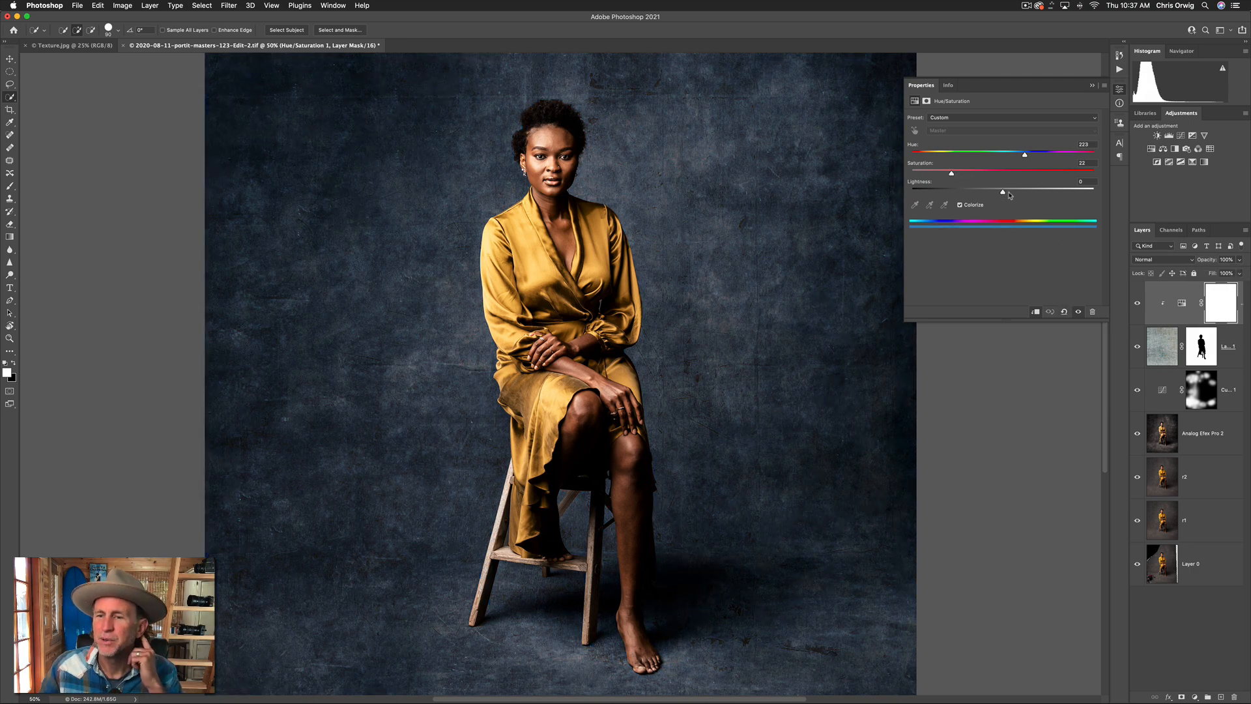
{"action": "left_click", "coordinate": [1064, 312]}
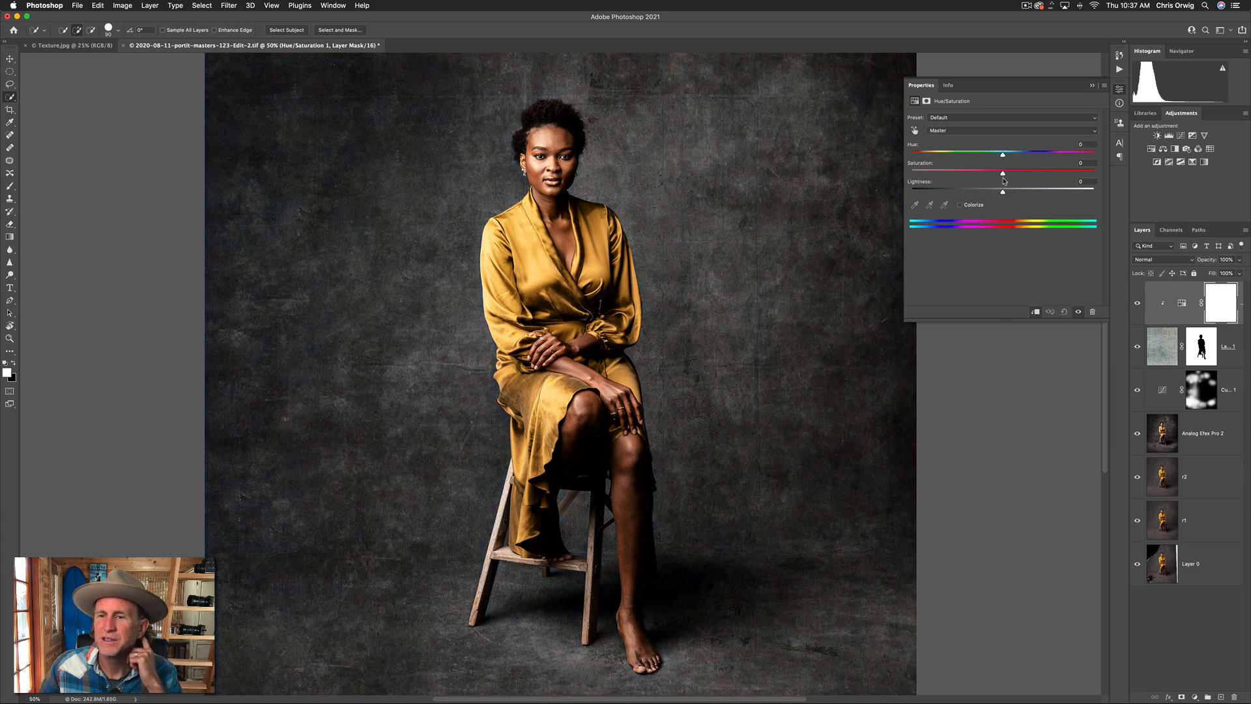
{"action": "left_click_drag", "start_coordinate": [995, 176], "coordinate": [877, 172]}
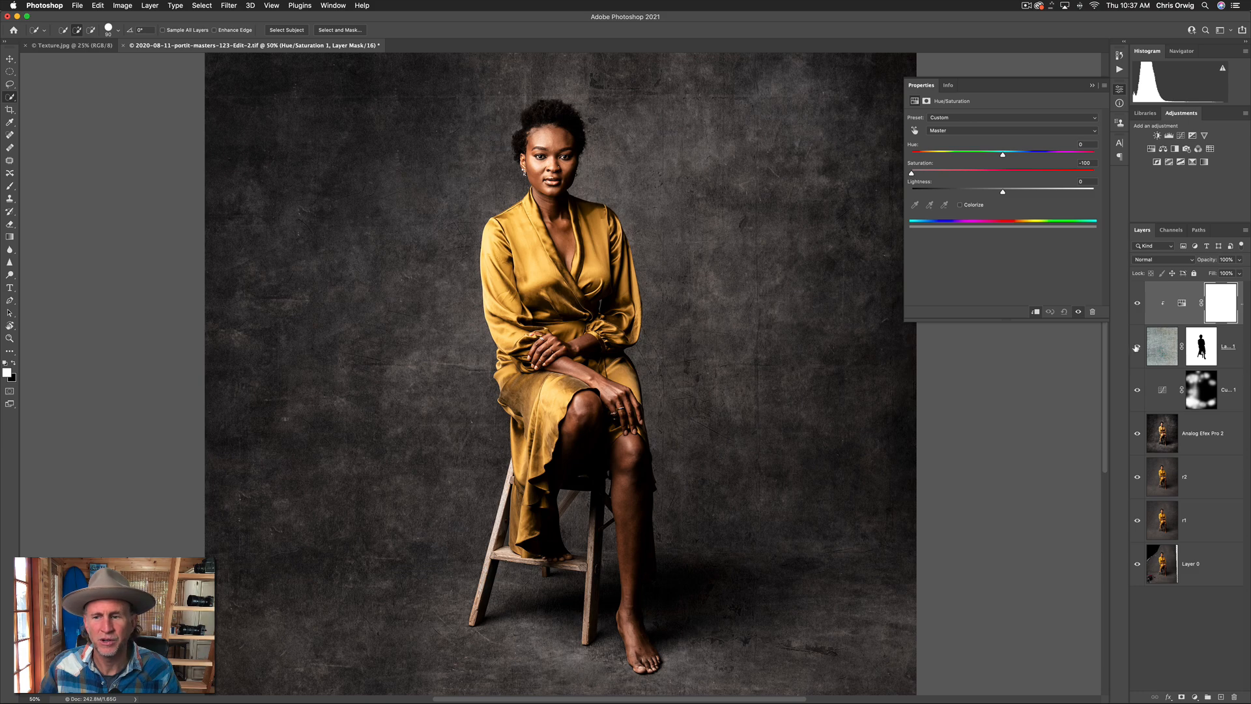
{"action": "left_click", "coordinate": [1137, 347]}
{"action": "left_click", "coordinate": [1137, 347]}
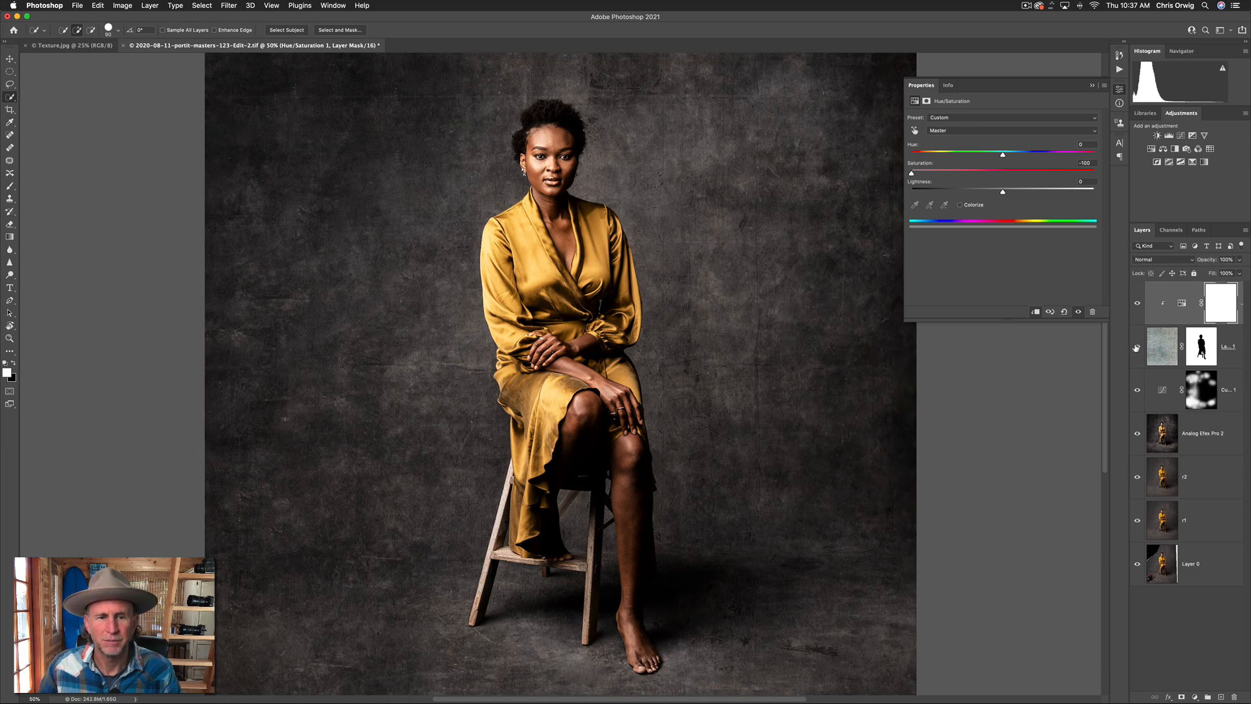
Set the Analog Efex Pro 2 layer's opacity to 88%.
{"action": "left_click", "coordinate": [1092, 86]}
{"action": "left_click", "coordinate": [1169, 431]}
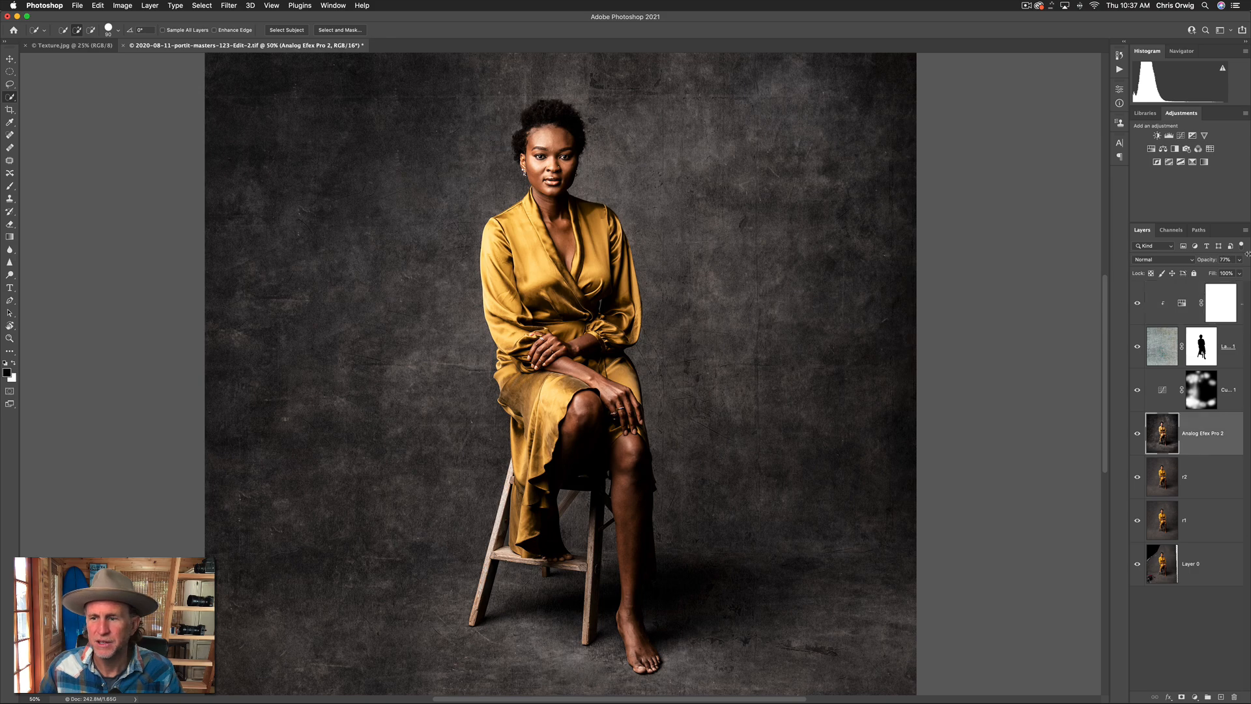
{"action": "left_click_drag", "start_coordinate": [1239, 259], "coordinate": [1237, 273]}
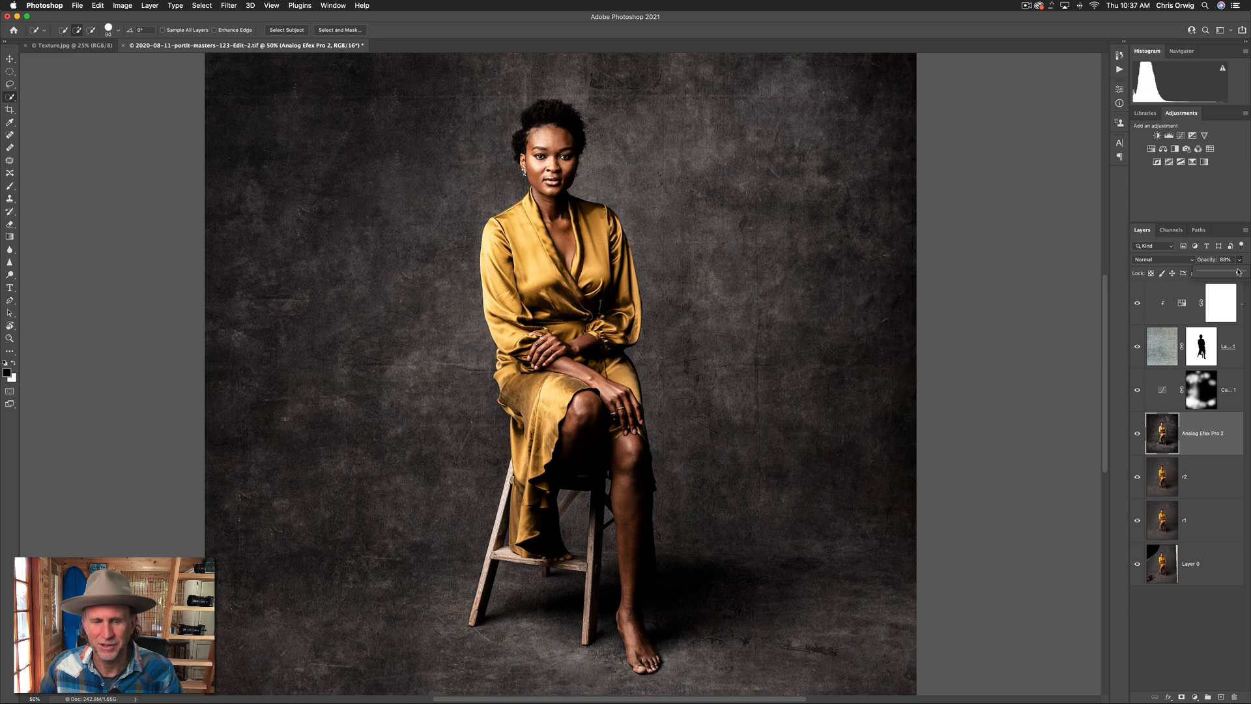
Compare the finished portrait with the original Layer 0 in full-screen mode with the panels visible, both in full and closer up.
{"action": "key", "text": "super+minus"}
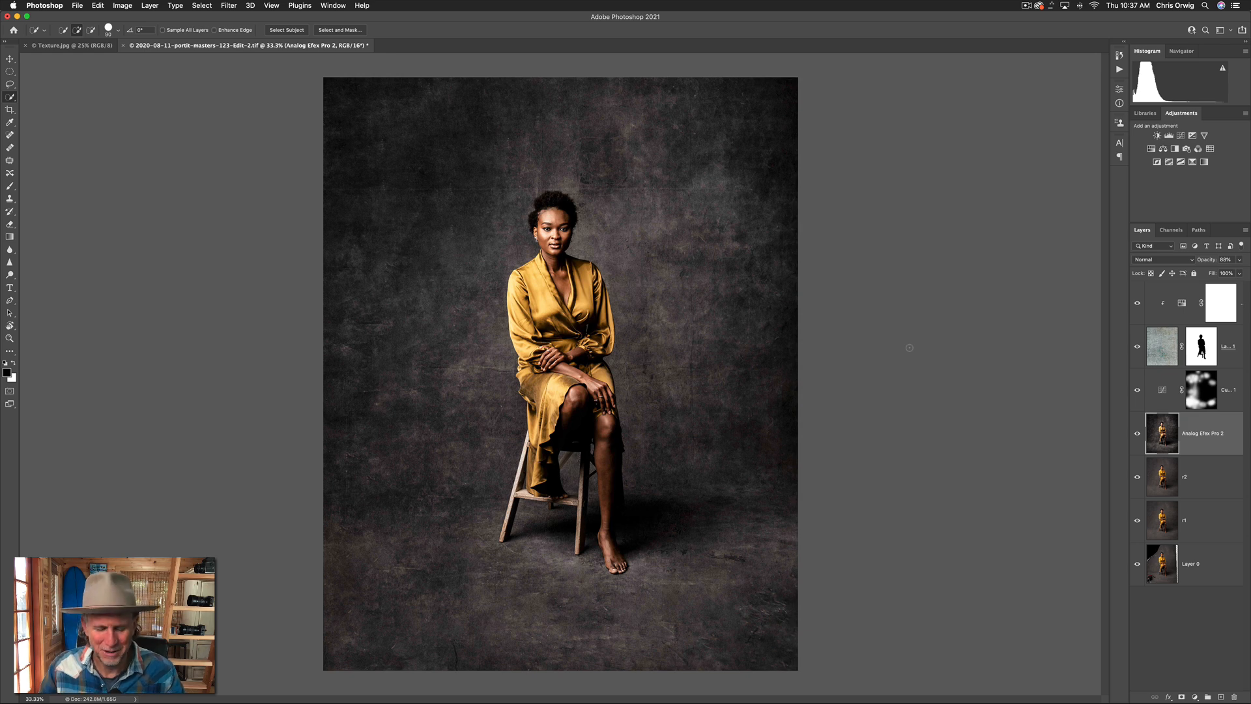
{"action": "key", "text": "v"}
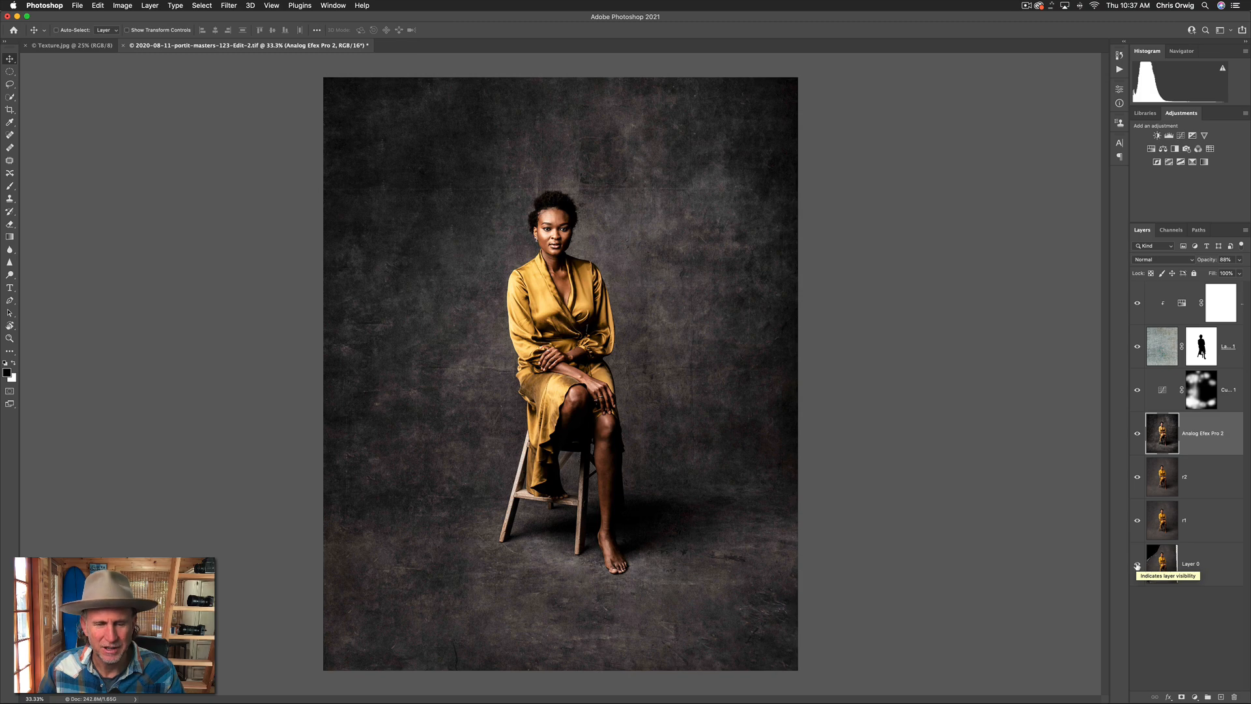
{"action": "key", "text": "f"}
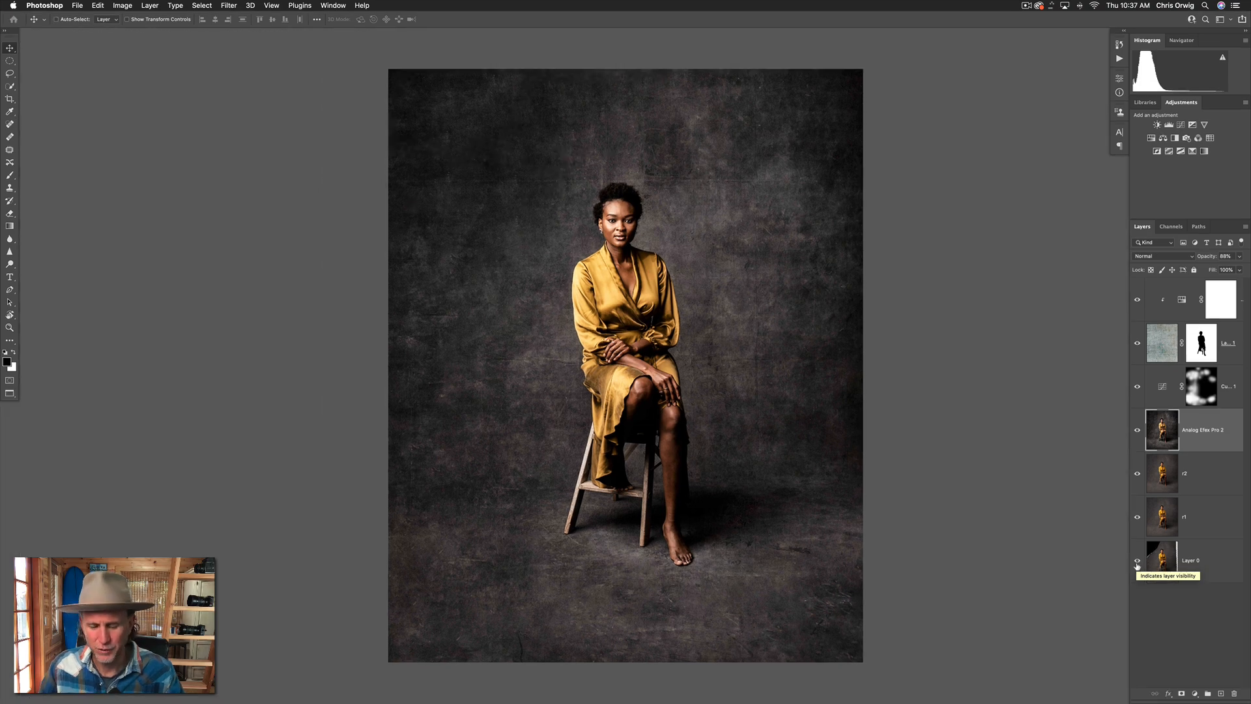
{"action": "left_click", "coordinate": [1137, 562], "text": "alt"}
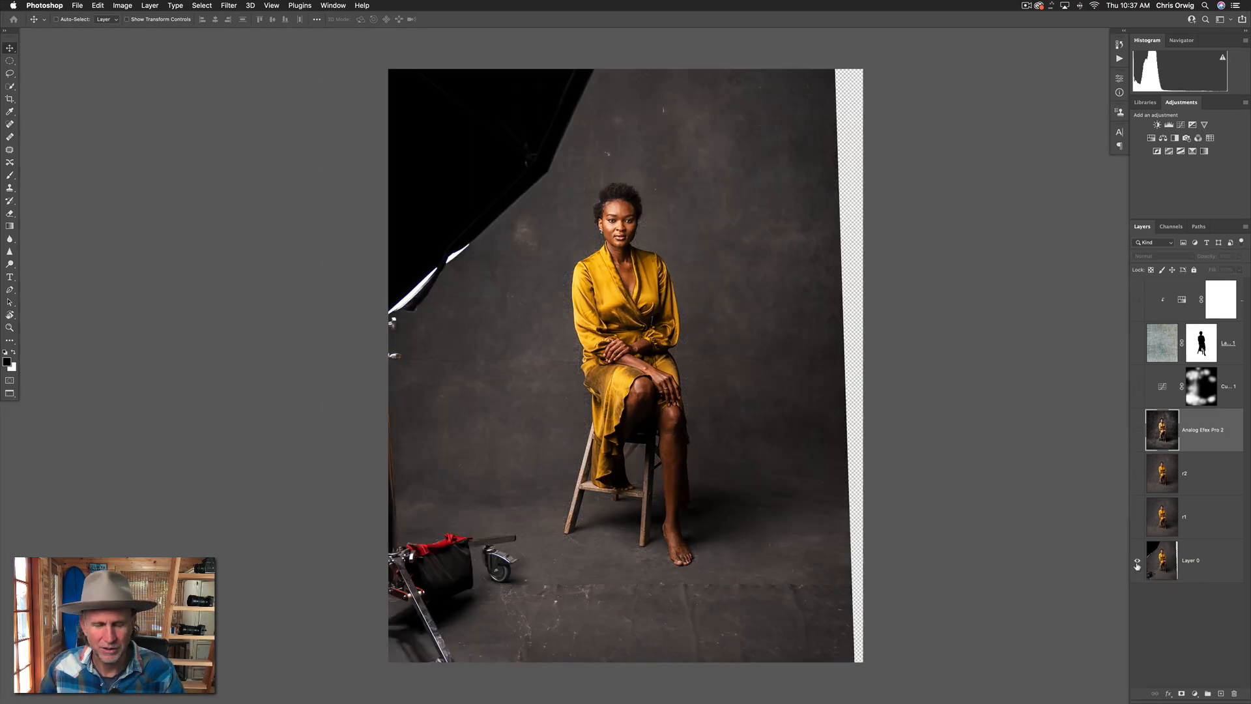
{"action": "key", "text": "super+equal"}
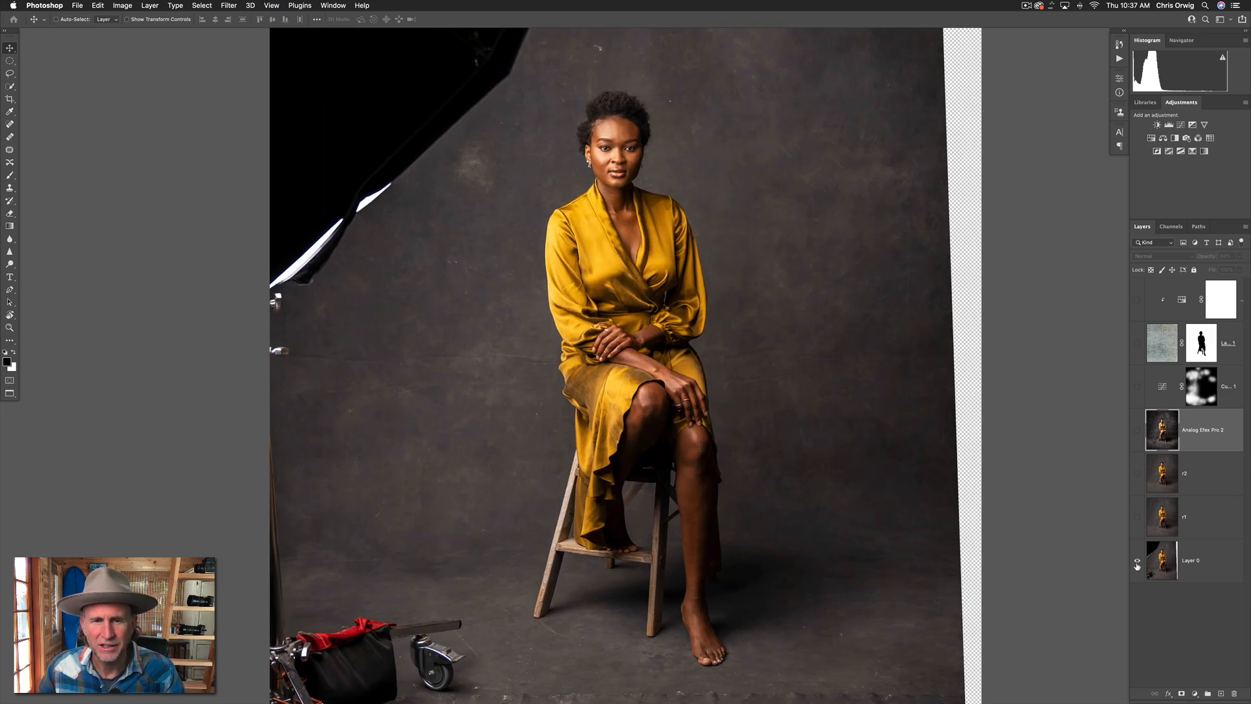
{"action": "left_click", "coordinate": [1137, 563], "text": "alt"}
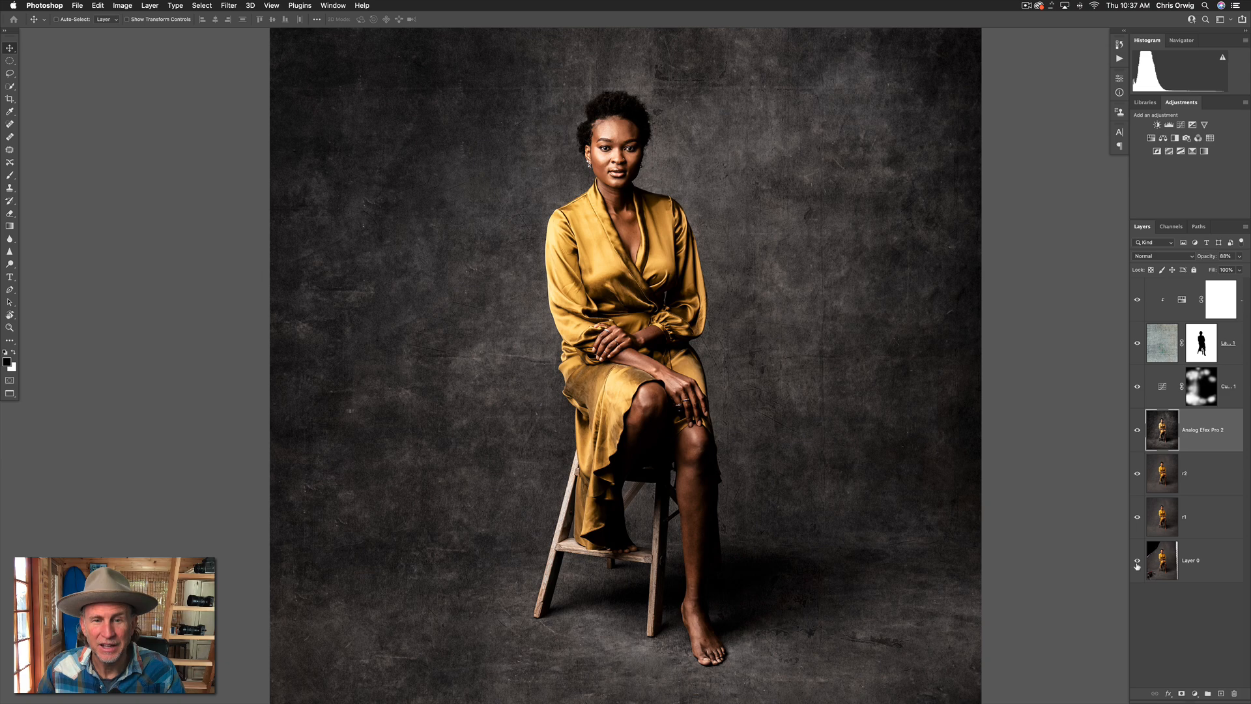